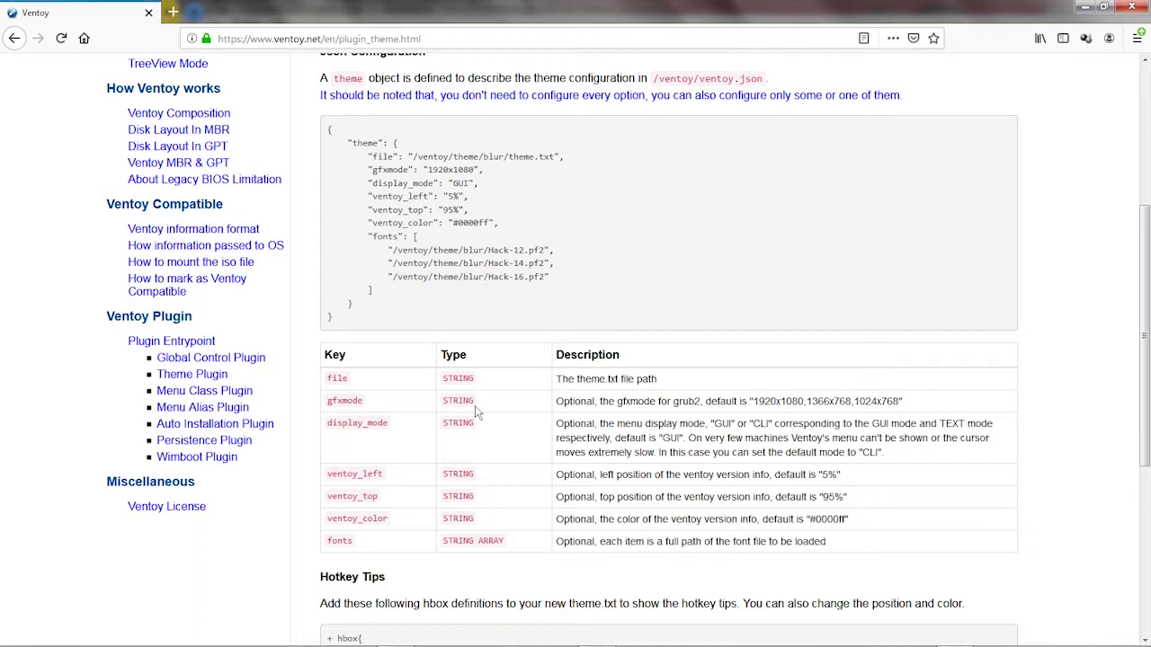
Look through the Menu Class Plugin and Menu Alias Plugin documentation pages, including their JSON configuration examples
{"action": "left_click", "coordinate": [226, 399]}
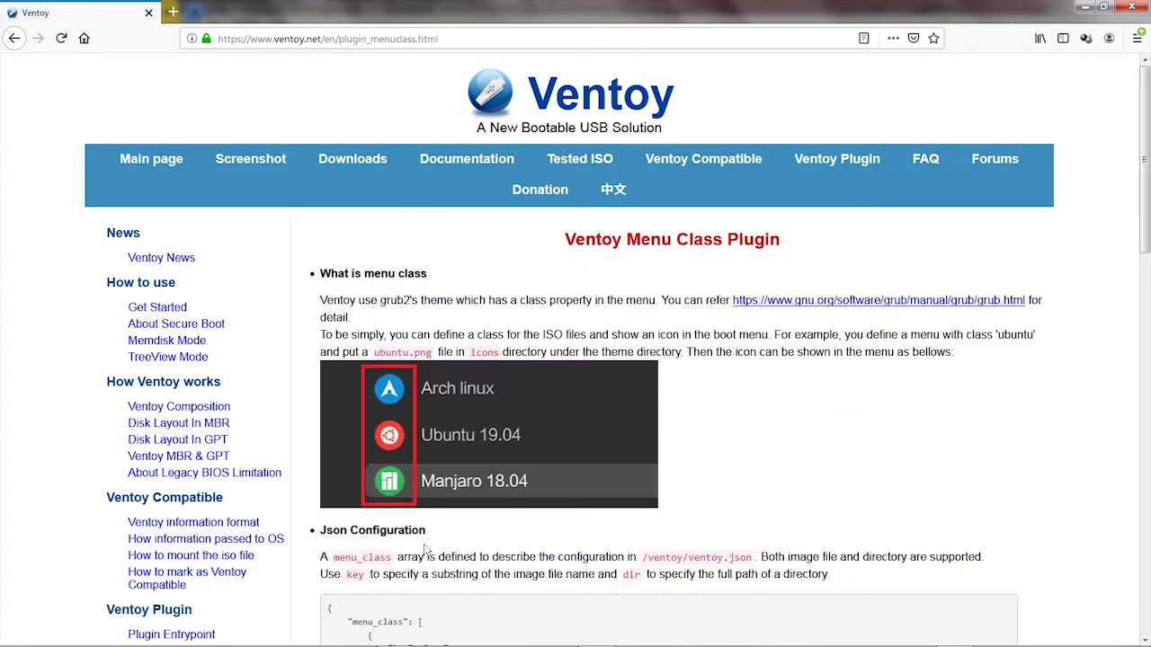
{"action": "scroll", "coordinate": [426, 550], "scroll_direction": "down", "scroll_amount": 3}
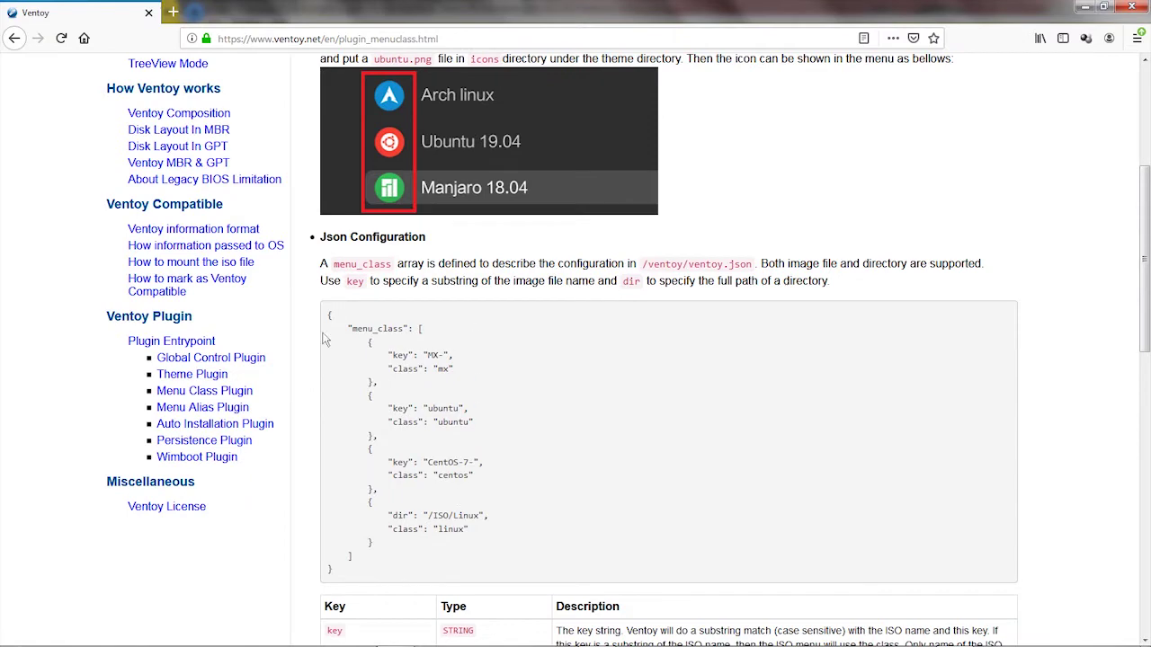
{"action": "scroll", "coordinate": [425, 529], "scroll_direction": "down", "scroll_amount": 3}
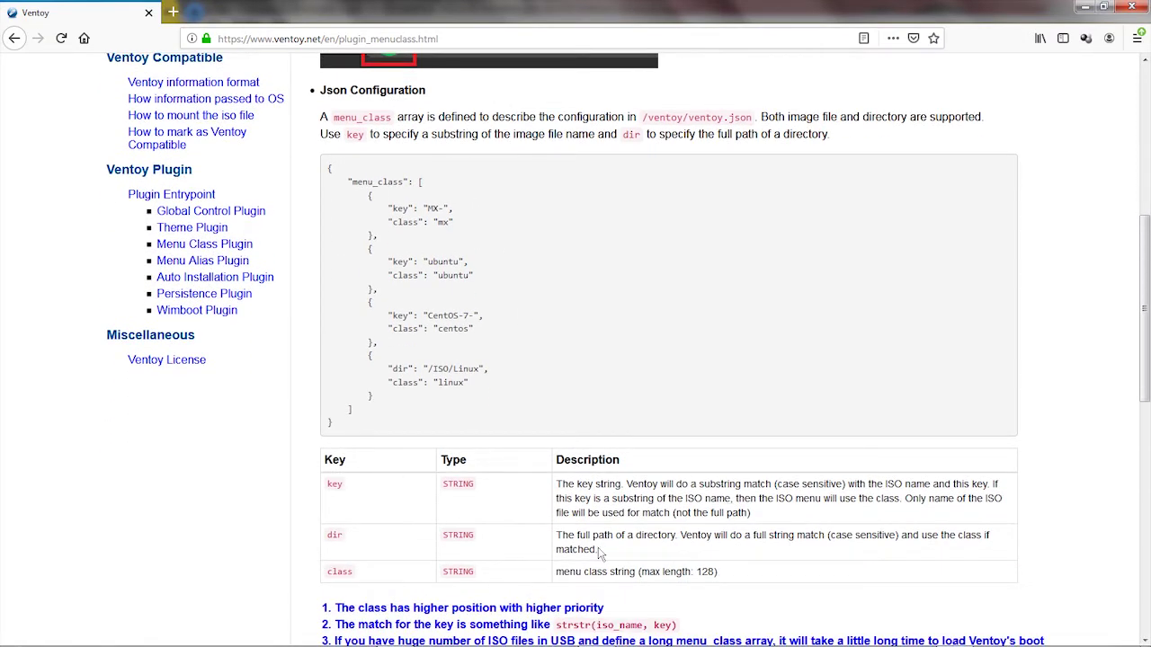
{"action": "left_click", "coordinate": [232, 261]}
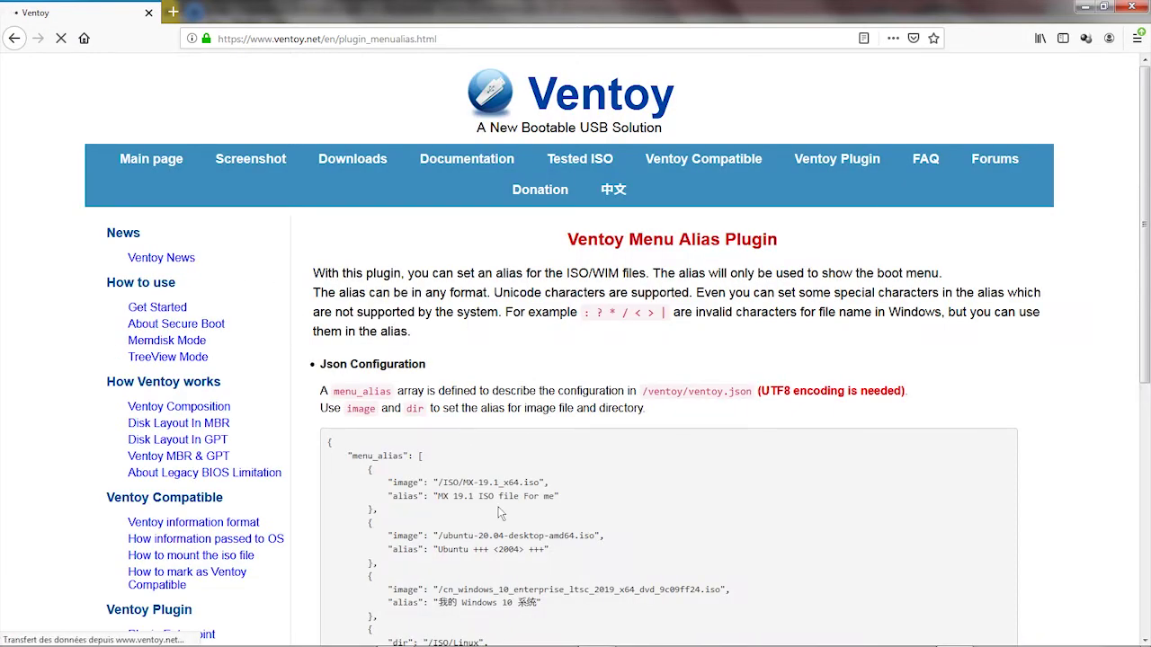
{"action": "scroll", "coordinate": [502, 512], "scroll_direction": "down", "scroll_amount": 6}
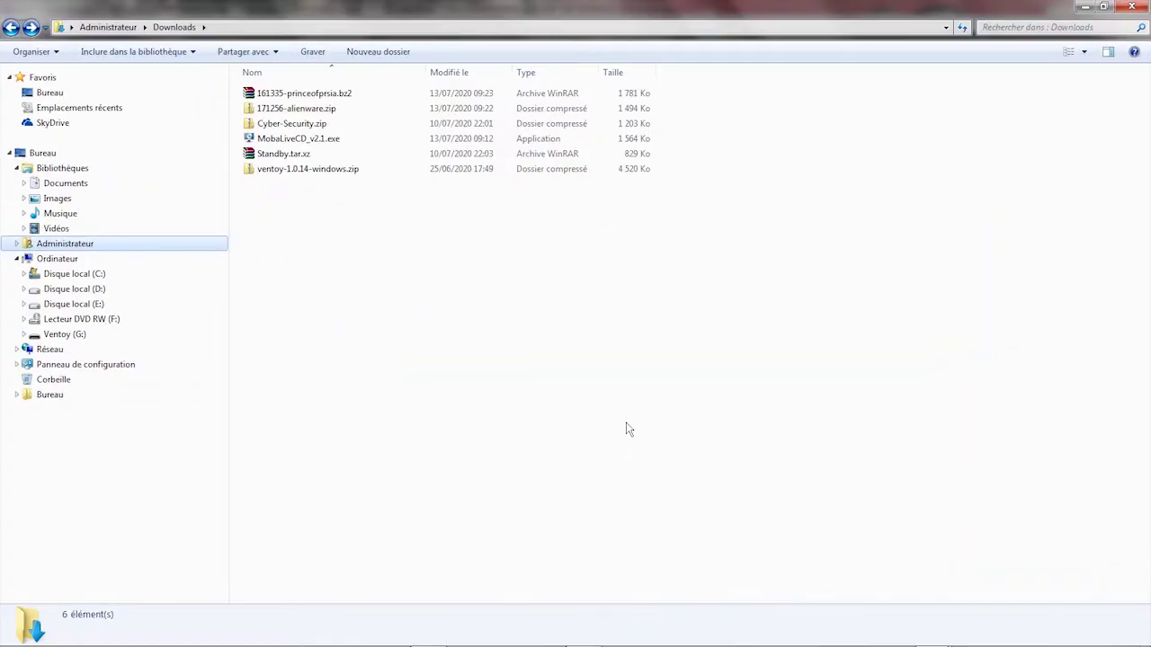
In the Downloads folder of File Explorer, create a new folder named Themes
{"action": "left_click", "coordinate": [378, 54]}
{"action": "type", "text": "T"}
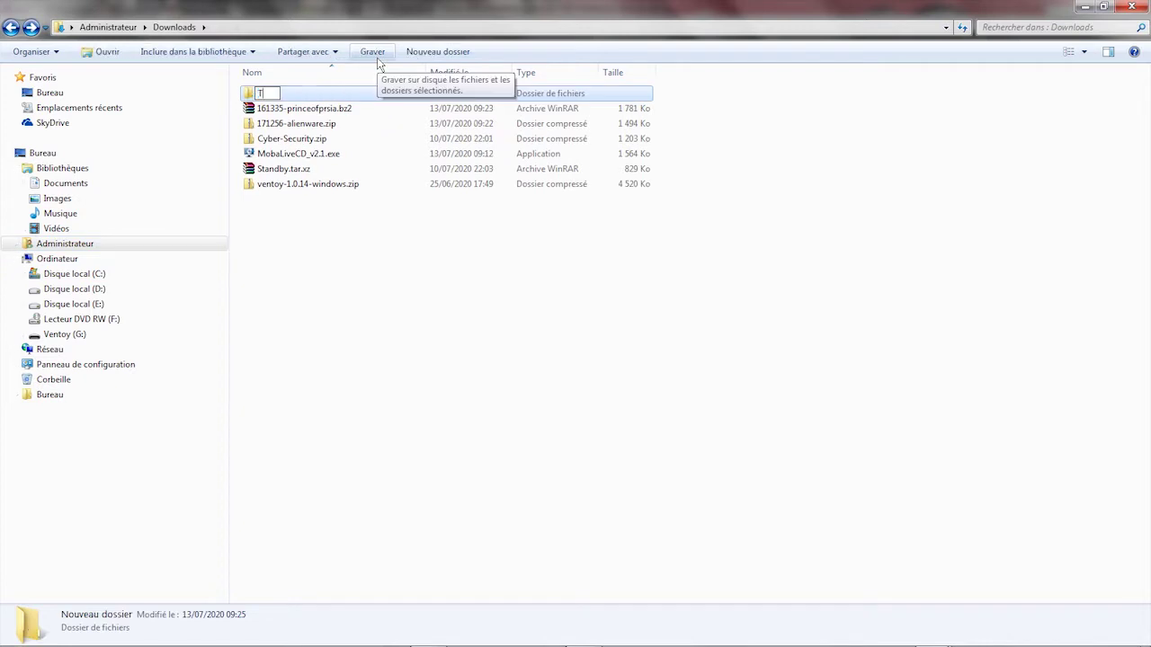
{"action": "type", "text": "hemes"}
{"action": "key", "text": "Return"}
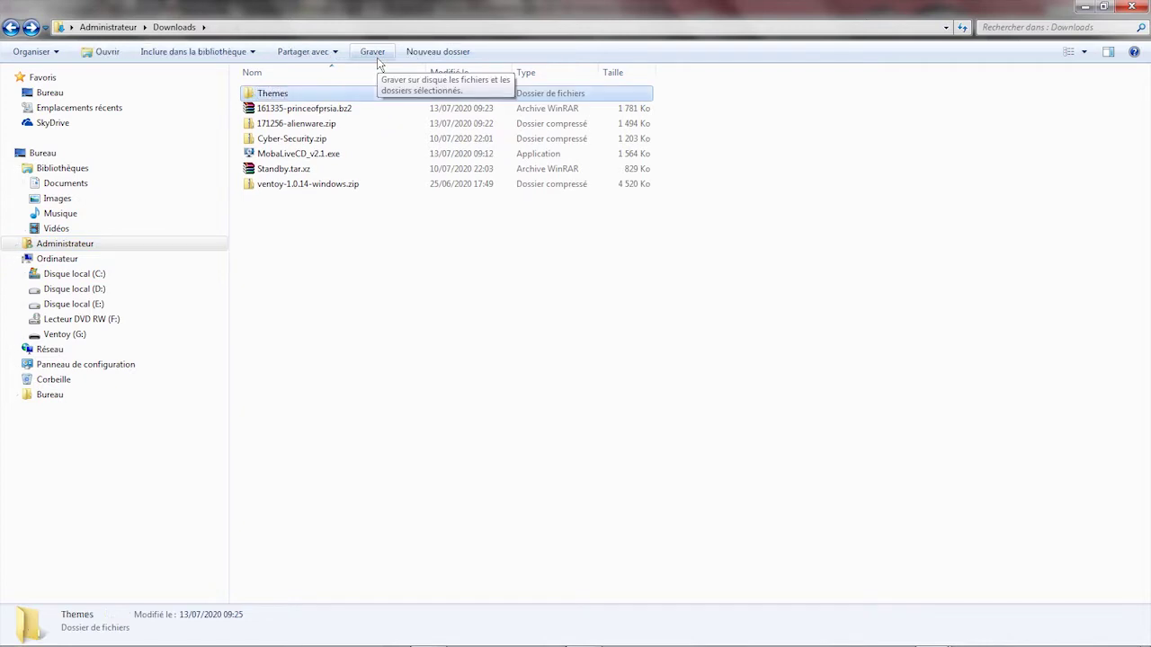
Move 161335-princeofprsia.bz2, 171256-alienware.zip, Cyber-Security.zip and Standby.tar.xz into the Themes folder
{"action": "left_click", "coordinate": [340, 108]}
{"action": "left_click", "coordinate": [333, 123], "text": "ctrl"}
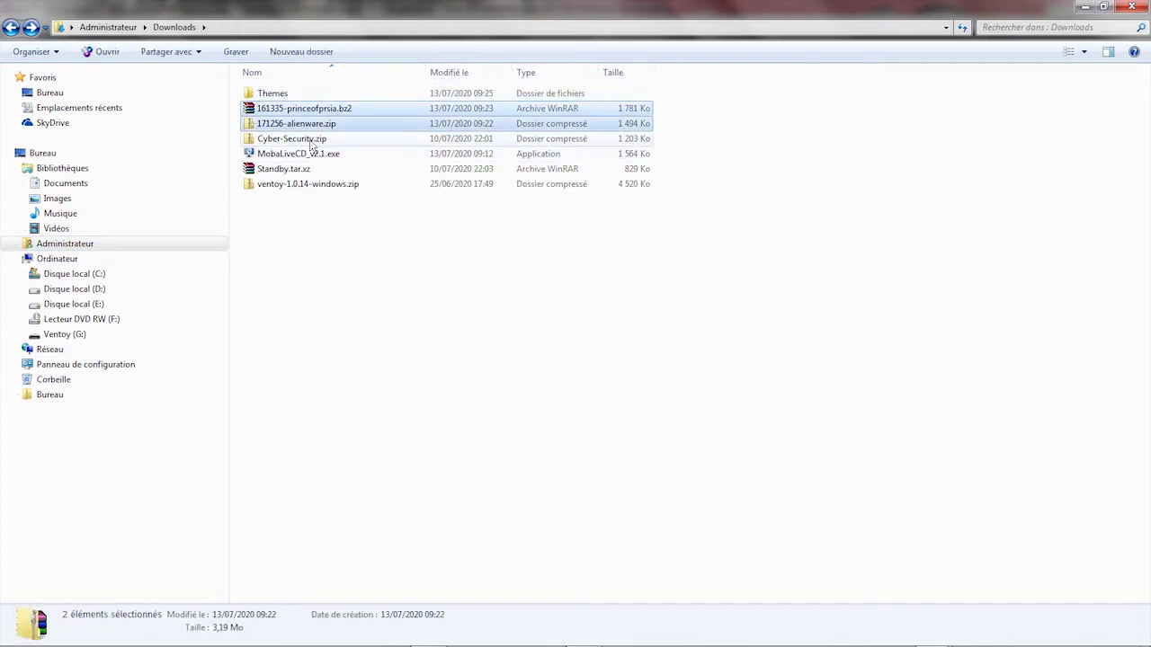
{"action": "left_click", "coordinate": [333, 139], "text": "ctrl"}
{"action": "left_click", "coordinate": [298, 171], "text": "ctrl"}
{"action": "left_click_drag", "start_coordinate": [298, 171], "coordinate": [276, 97]}
Copy the Themes folder from Downloads to the root of the Ventoy (G:) drive
{"action": "right_click", "coordinate": [274, 94]}
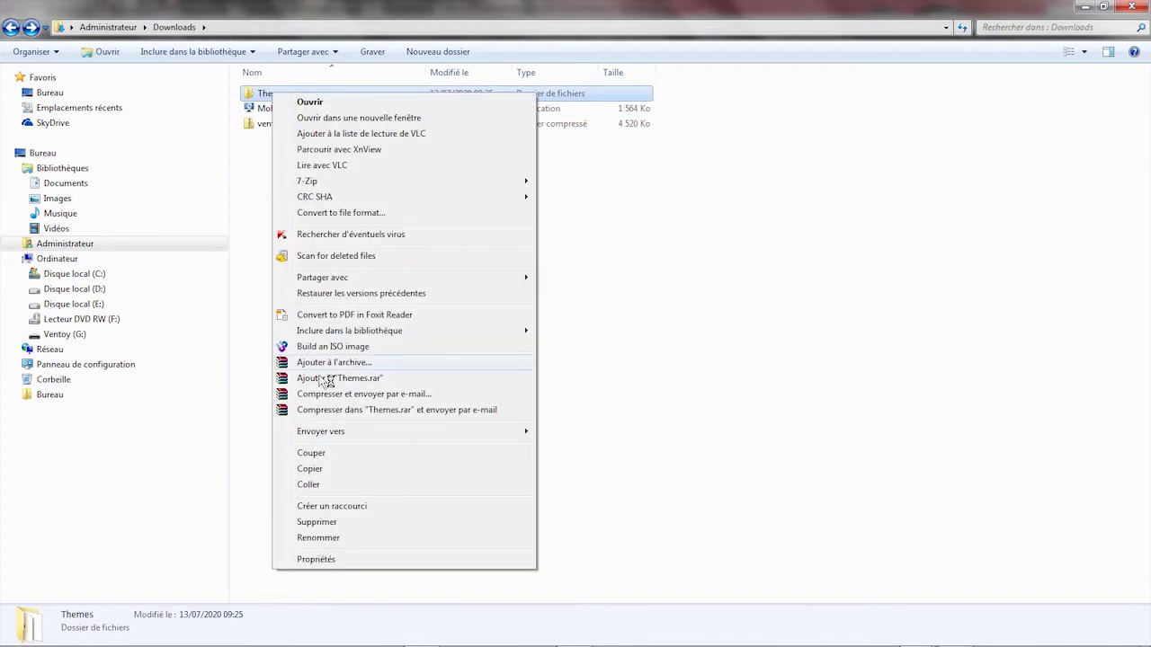
{"action": "left_click", "coordinate": [321, 469]}
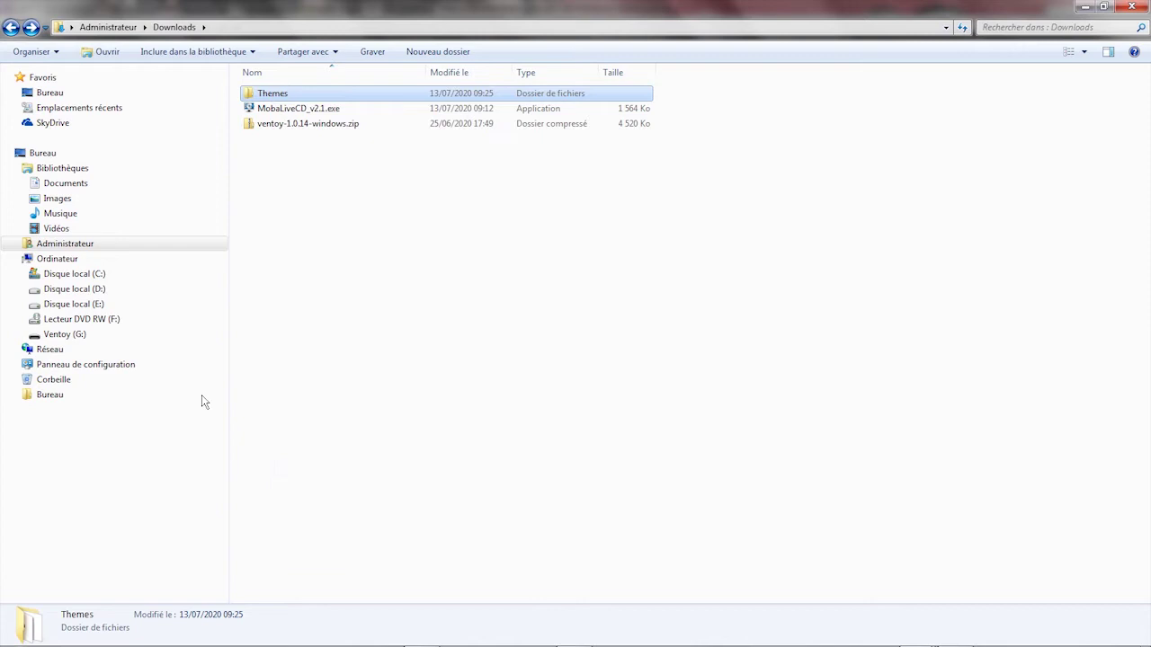
{"action": "left_click", "coordinate": [82, 337]}
{"action": "right_click", "coordinate": [318, 302]}
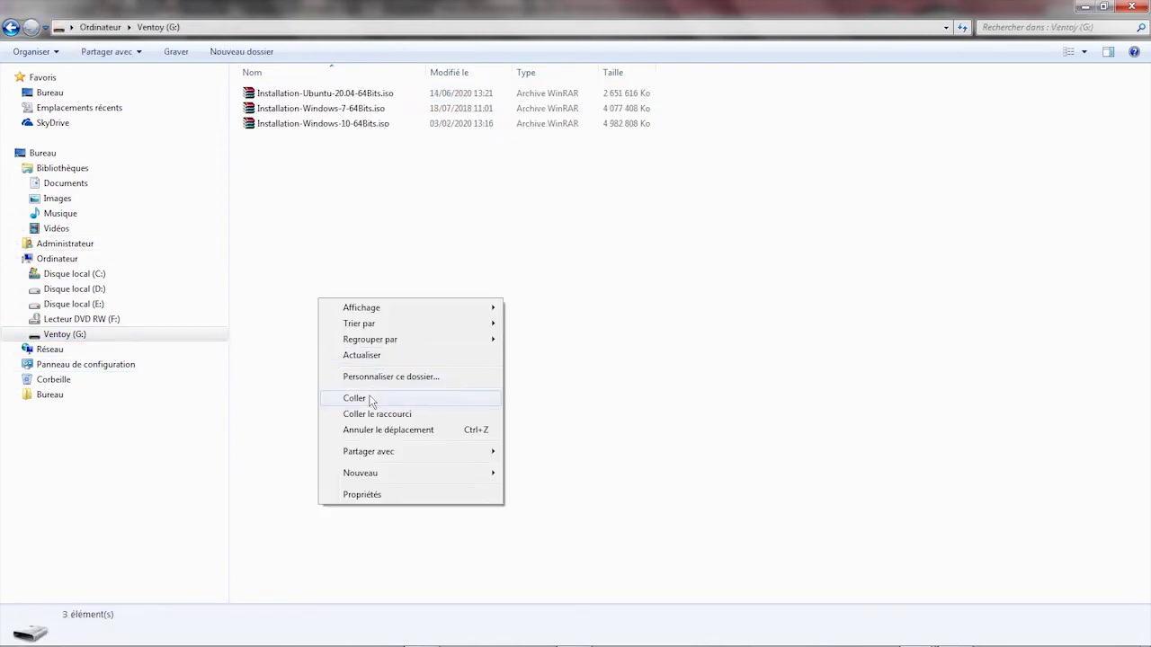
{"action": "left_click", "coordinate": [371, 401]}
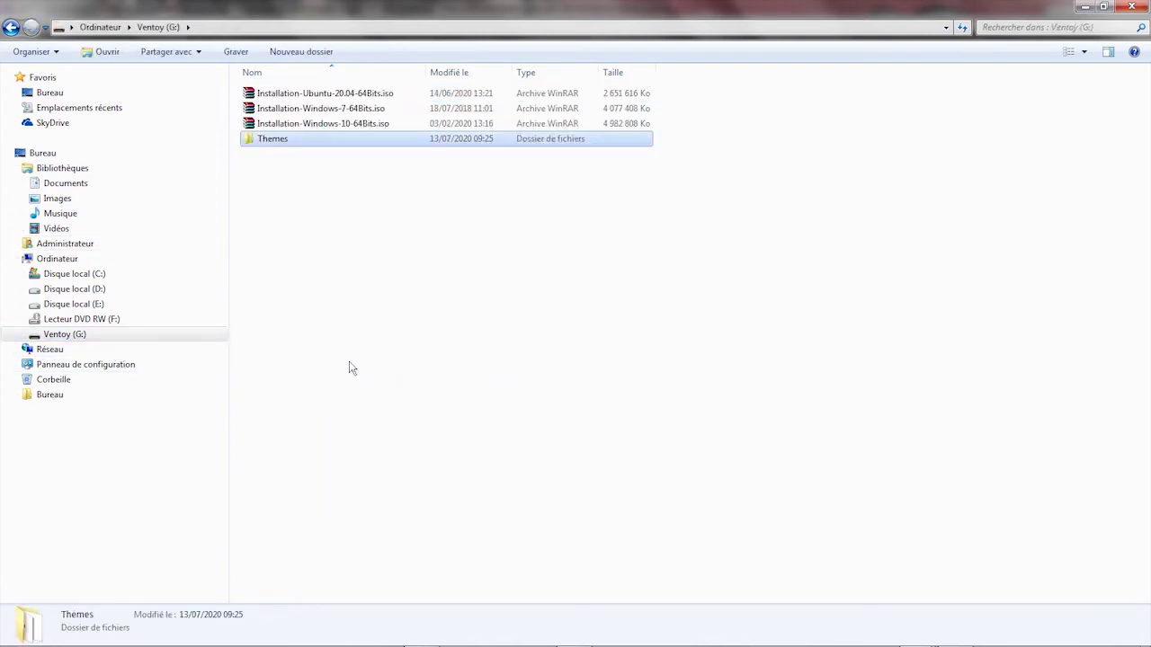
Create a new folder named _ISO at the root of the Ventoy (G:) drive
{"action": "left_click", "coordinate": [309, 54]}
{"action": "key", "text": "BackSpace"}
{"action": "type", "text": "_ISO"}
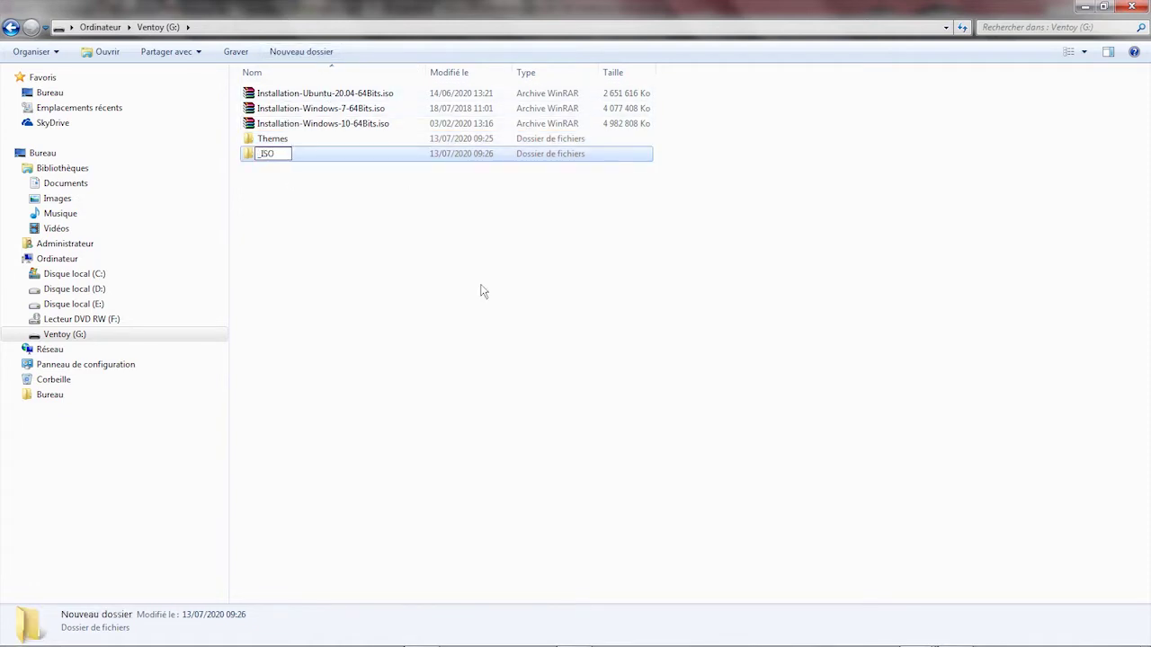
{"action": "key", "text": "Return"}
Move the Ubuntu 20.04, Windows 7 and Windows 10 installation ISO files into the _ISO folder
{"action": "left_click", "coordinate": [297, 123]}
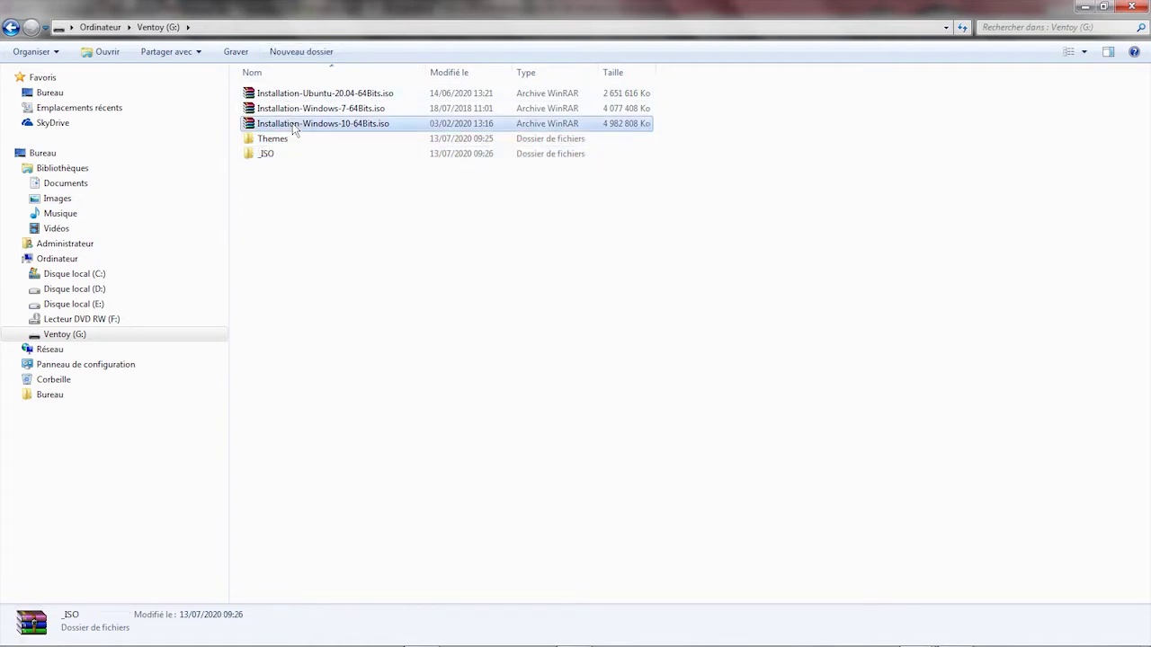
{"action": "left_click", "coordinate": [299, 107], "text": "shift"}
{"action": "left_click", "coordinate": [308, 99], "text": "shift"}
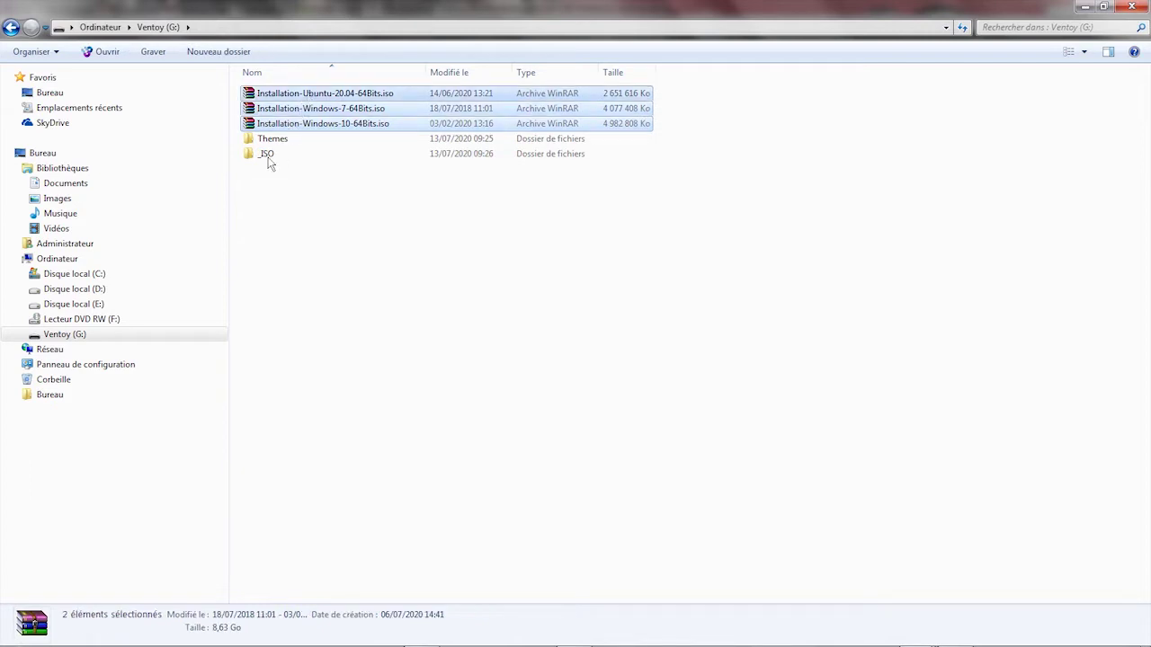
{"action": "left_click_drag", "start_coordinate": [288, 113], "coordinate": [266, 157]}
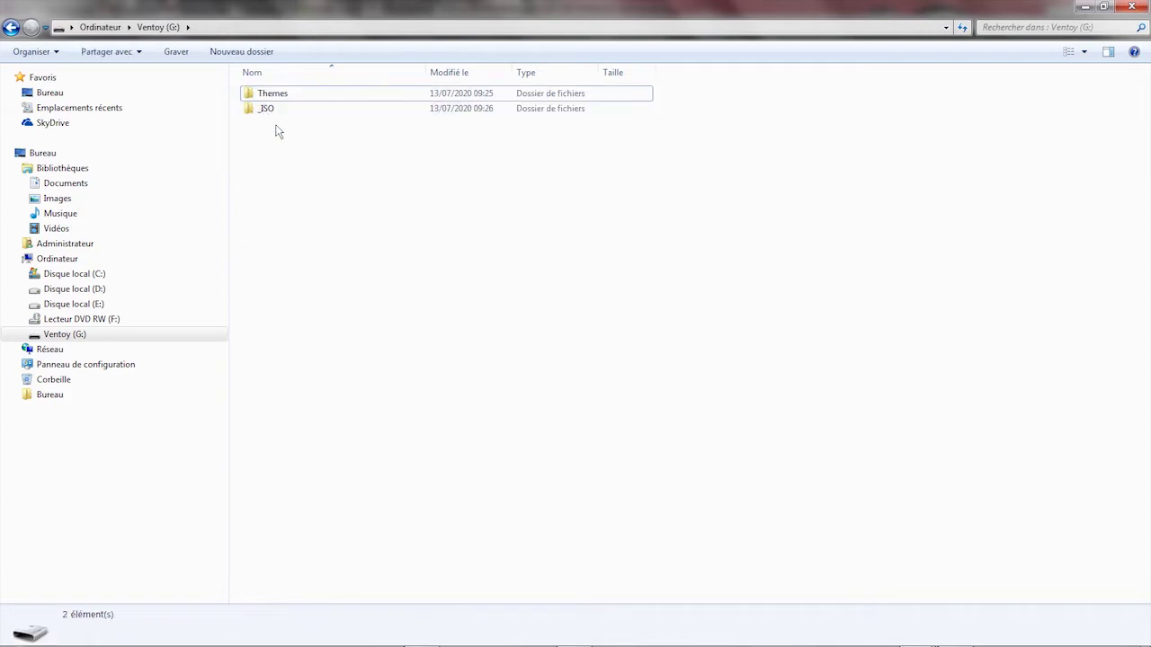
In the Ventoy drive's Themes folder, use 7-Zip to extract the PrinceofPersia folder from 161335-princeofprsia.bz2 into G:\Themes\
{"action": "double_click", "coordinate": [280, 97]}
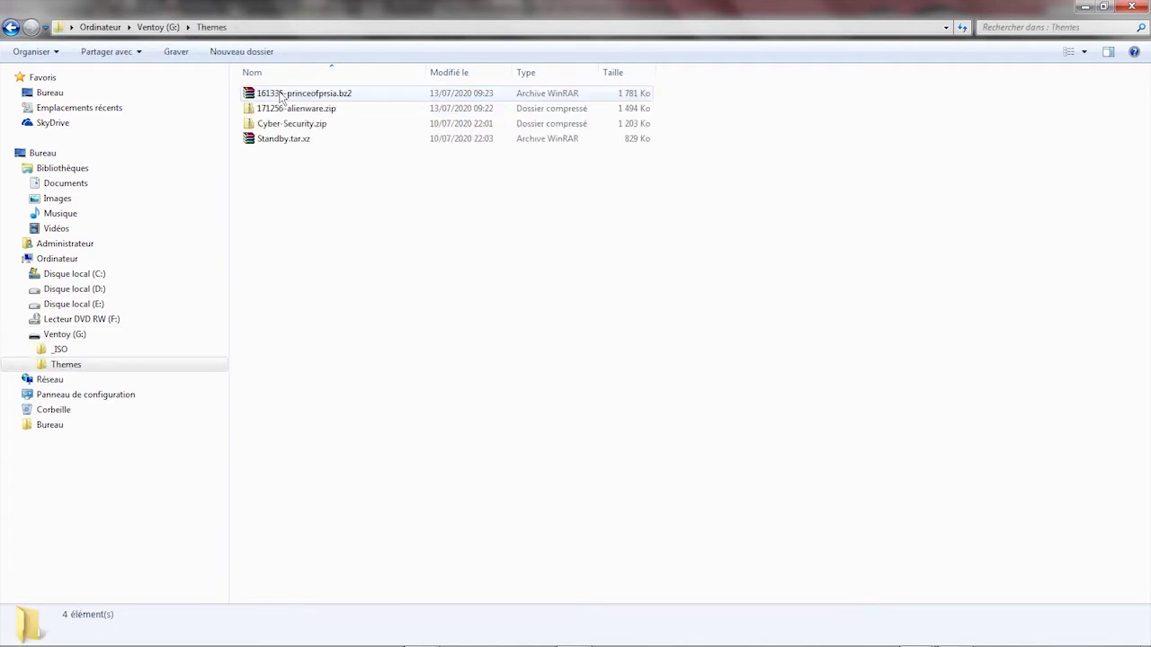
{"action": "right_click", "coordinate": [293, 94]}
{"action": "mouse_move", "coordinate": [353, 182]}
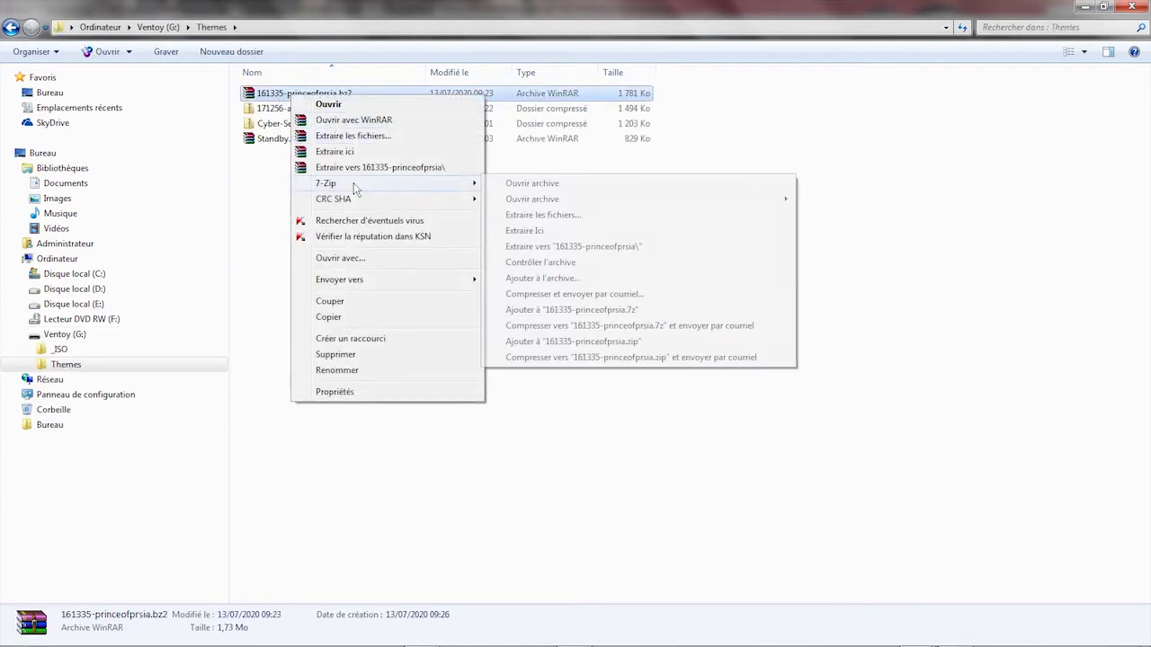
{"action": "left_click", "coordinate": [543, 179]}
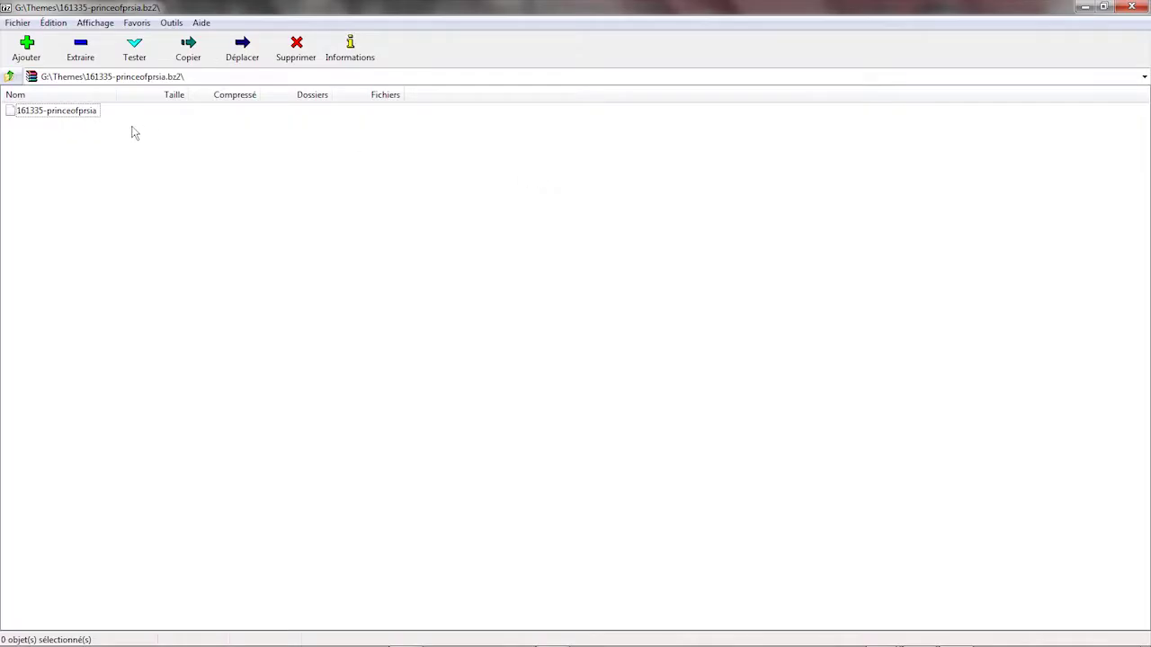
{"action": "double_click", "coordinate": [67, 112]}
{"action": "left_click", "coordinate": [69, 123]}
{"action": "left_click", "coordinate": [80, 49]}
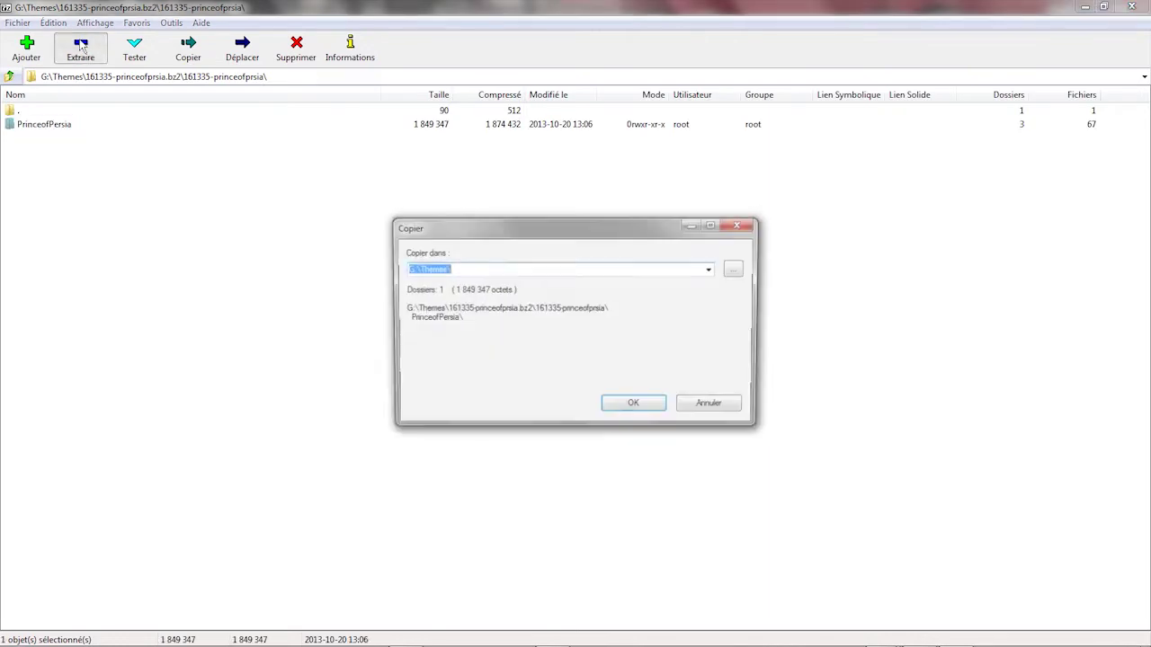
{"action": "left_click", "coordinate": [654, 410]}
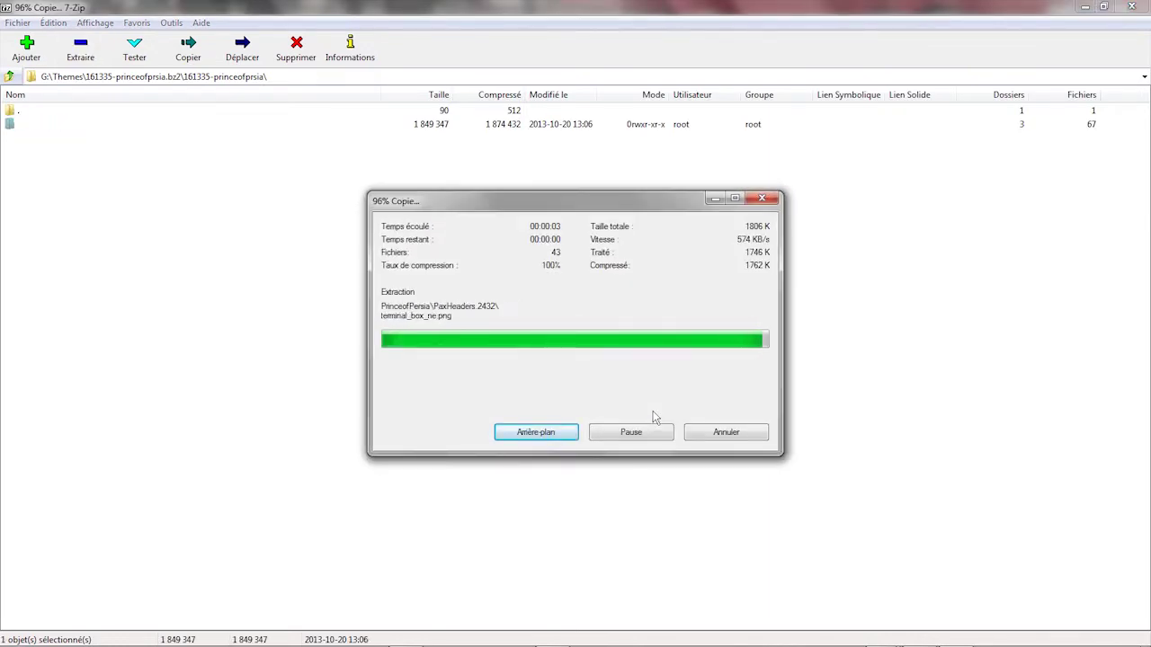
{"action": "left_click", "coordinate": [1131, 7]}
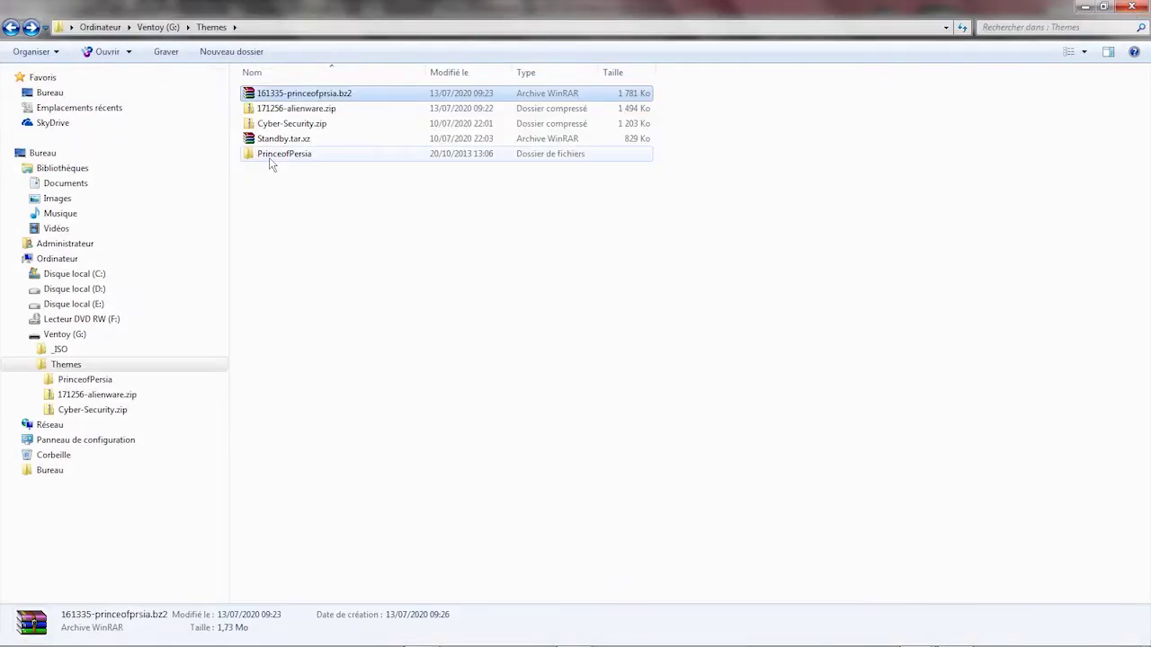
Use 7-Zip to extract only the inner alienware folder from 171256-alienware.zip into G:\Themes\
{"action": "left_click", "coordinate": [284, 111]}
{"action": "right_click", "coordinate": [284, 110]}
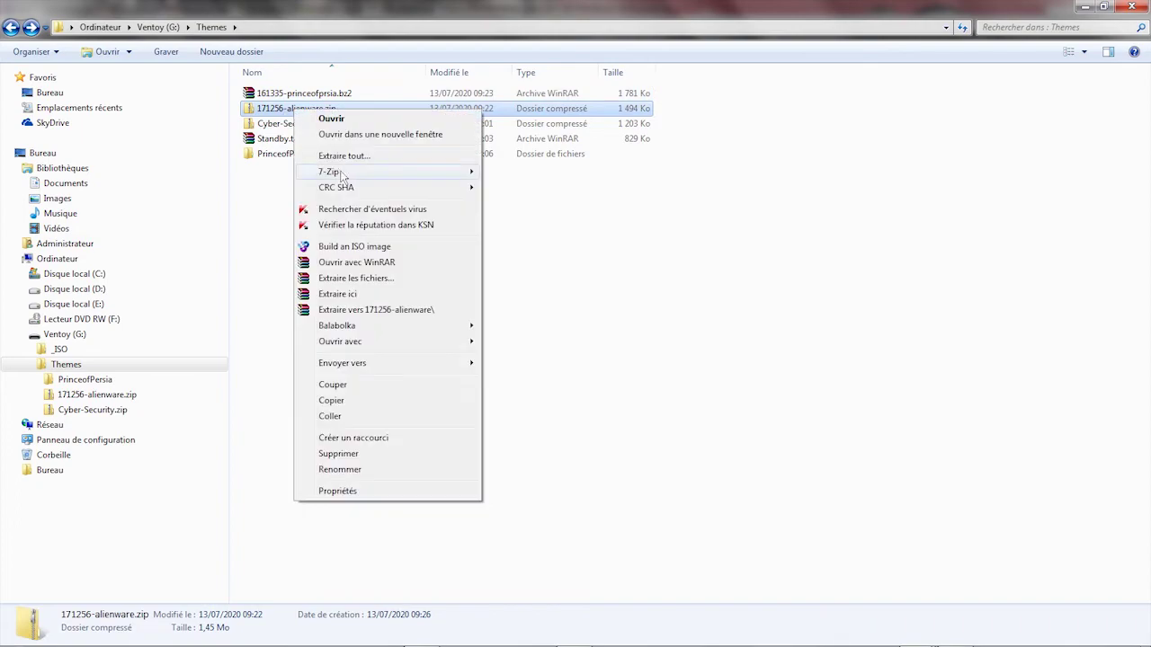
{"action": "mouse_move", "coordinate": [342, 170]}
{"action": "left_click", "coordinate": [530, 174]}
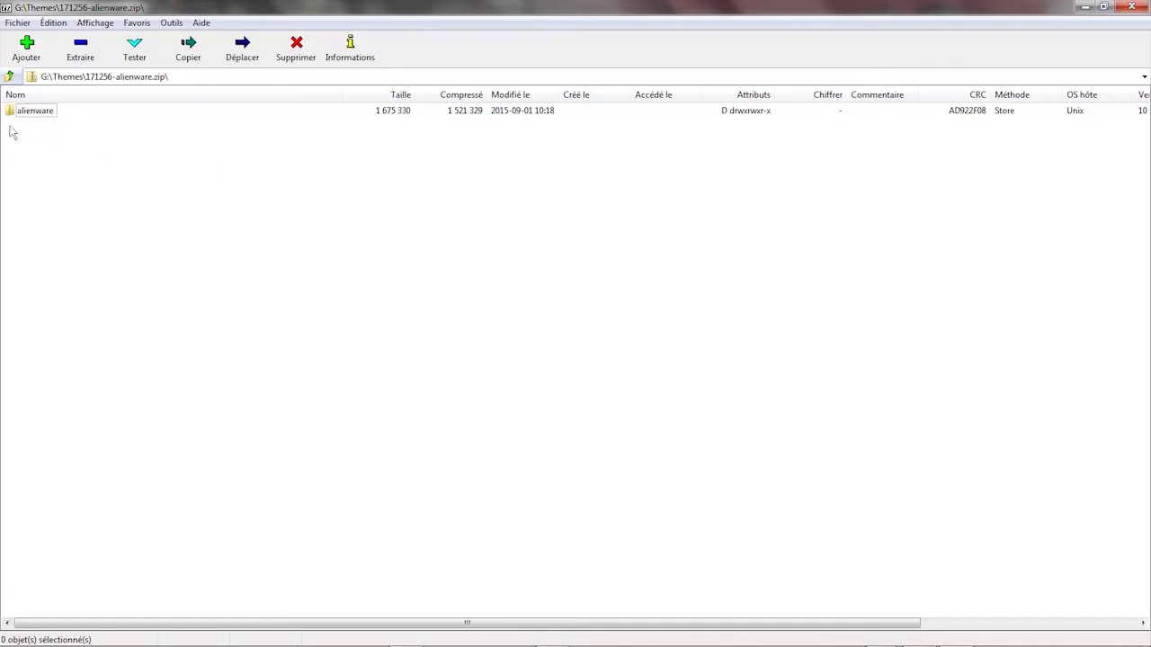
{"action": "double_click", "coordinate": [31, 110]}
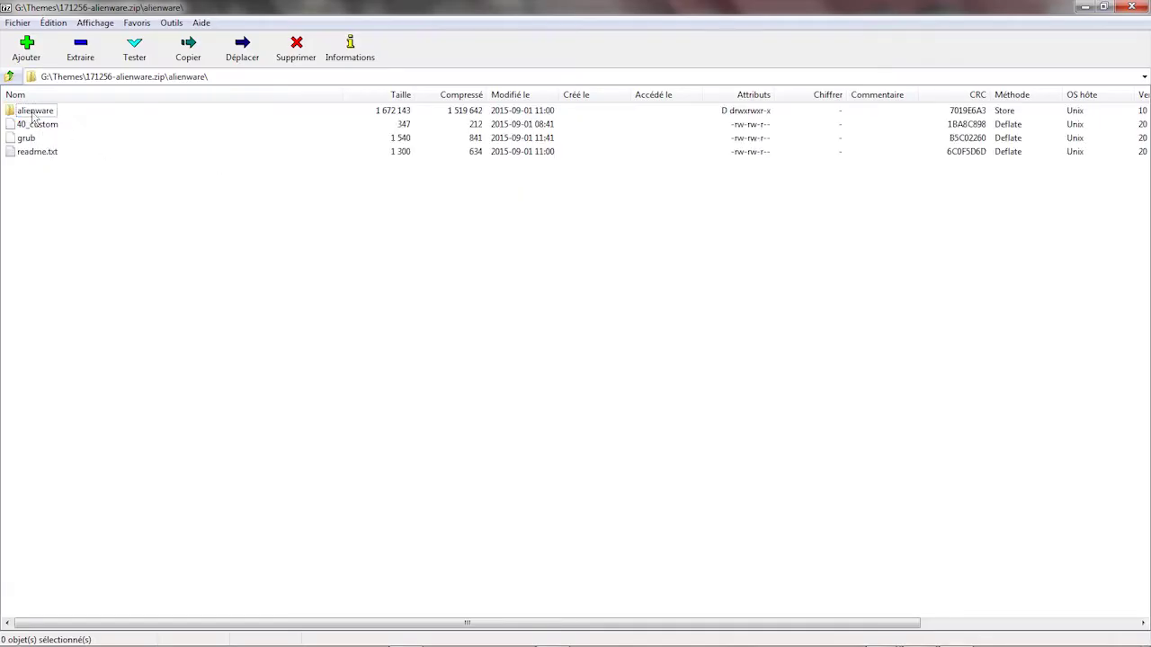
{"action": "double_click", "coordinate": [34, 112]}
{"action": "left_click", "coordinate": [11, 78]}
{"action": "left_click", "coordinate": [80, 50]}
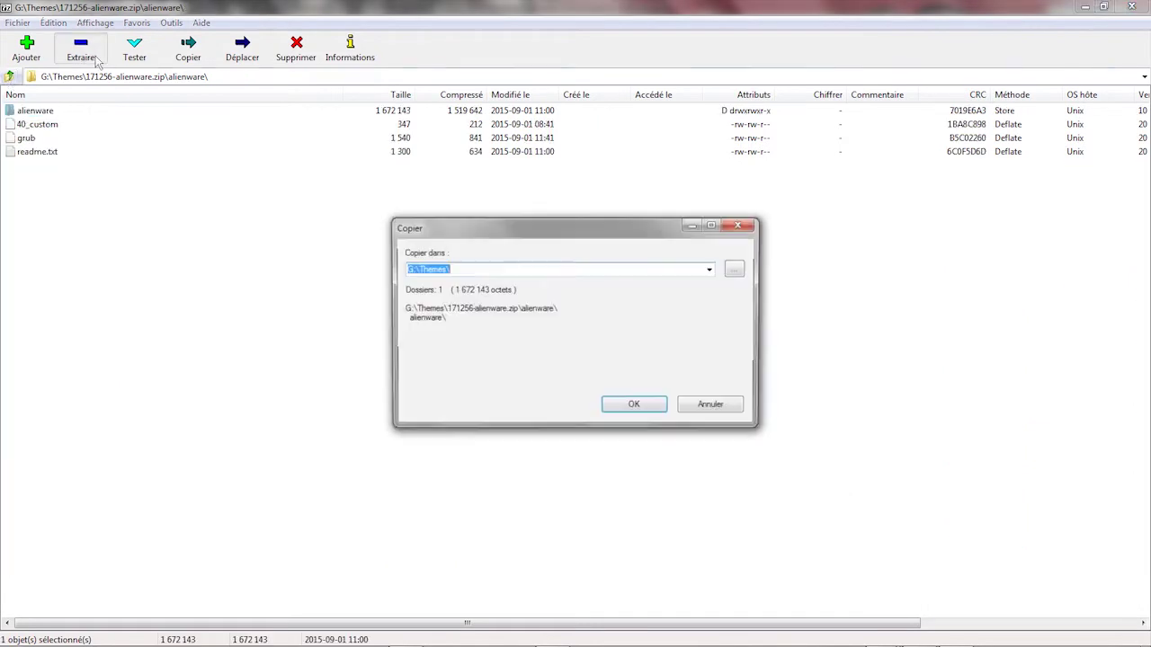
{"action": "left_click", "coordinate": [635, 404]}
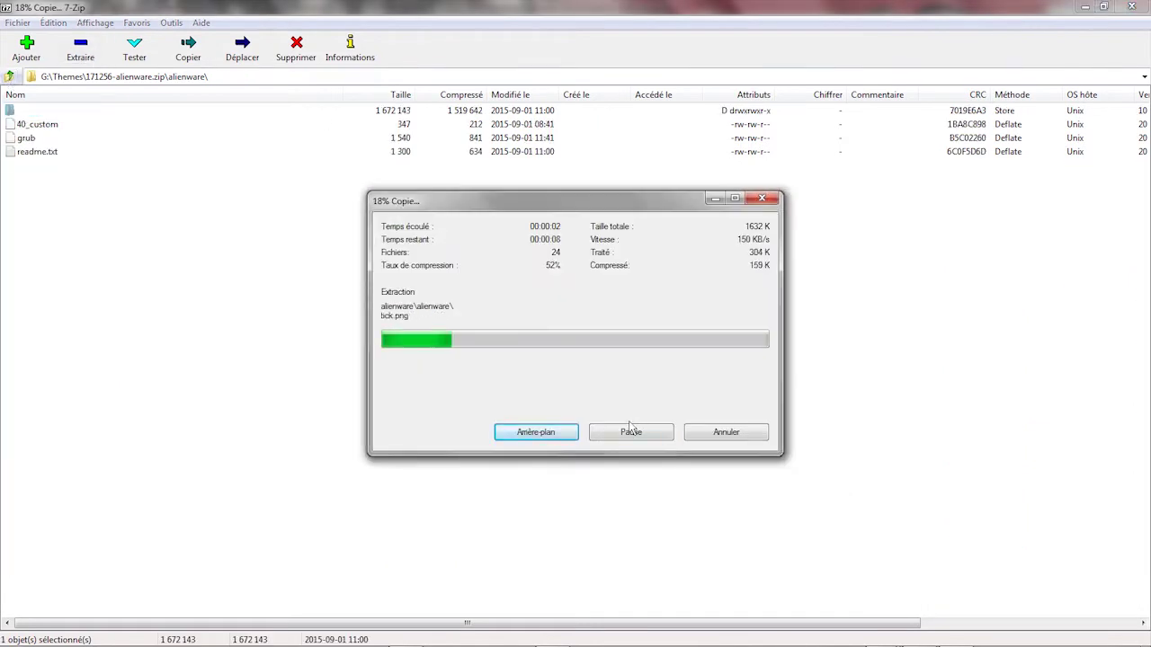
{"action": "left_click", "coordinate": [1130, 6]}
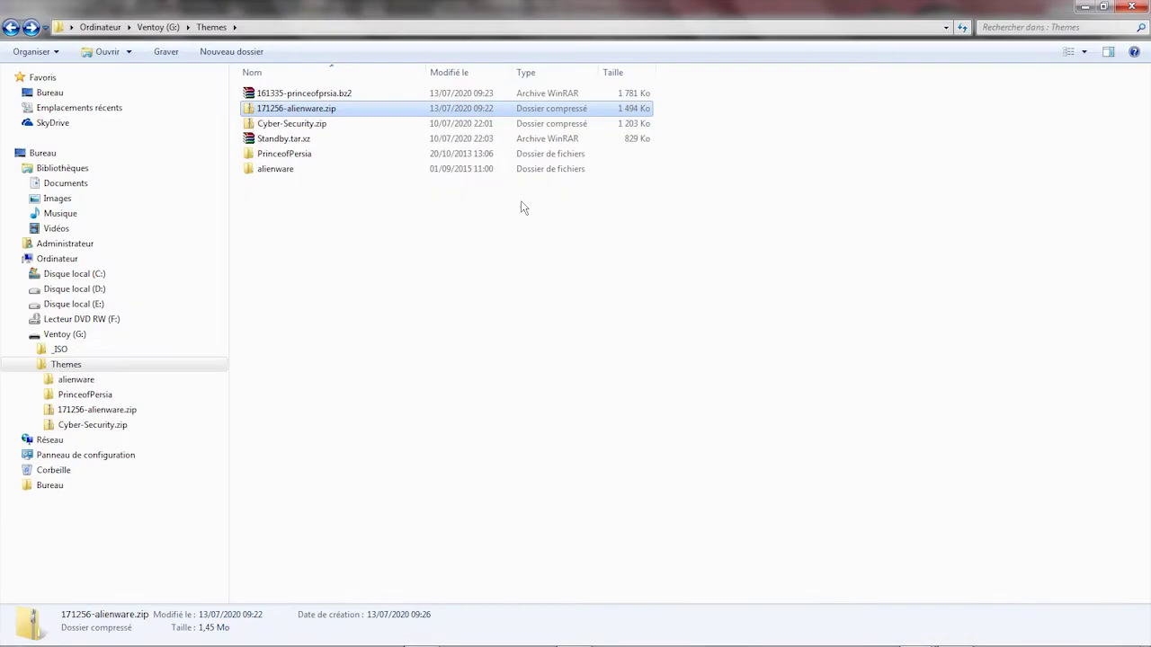
Use 7-Zip to extract the Cyber-Security folder from Cyber-Security.zip into G:\Themes\
{"action": "left_click", "coordinate": [290, 125]}
{"action": "right_click", "coordinate": [289, 121]}
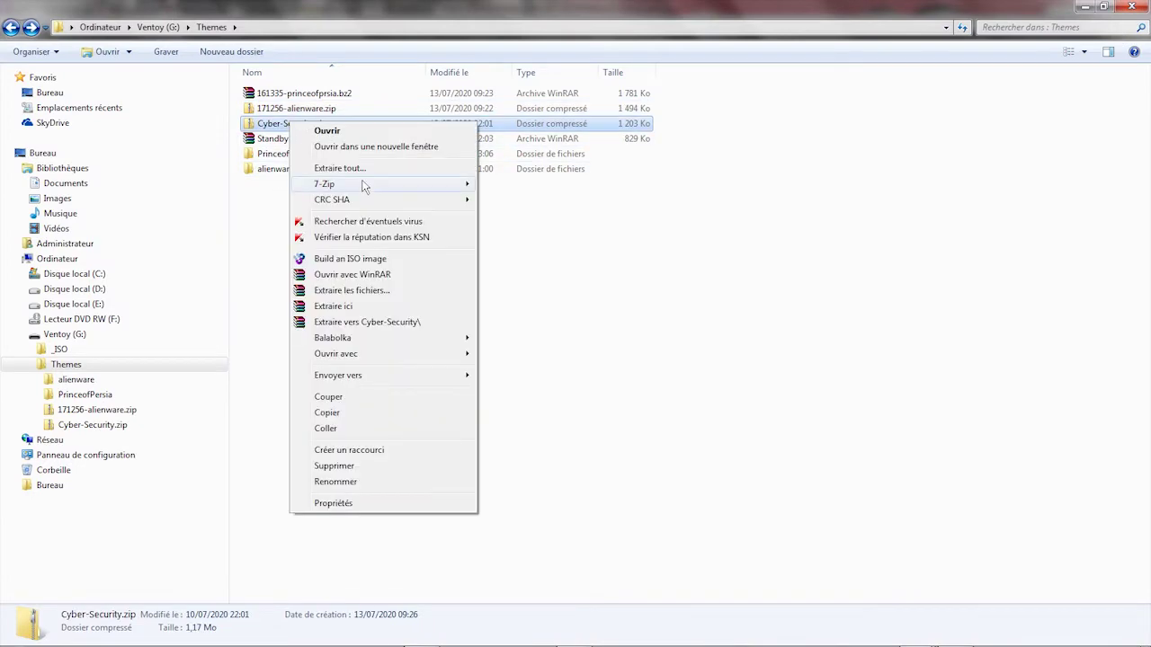
{"action": "mouse_move", "coordinate": [360, 186]}
{"action": "left_click", "coordinate": [522, 186]}
{"action": "double_click", "coordinate": [57, 110]}
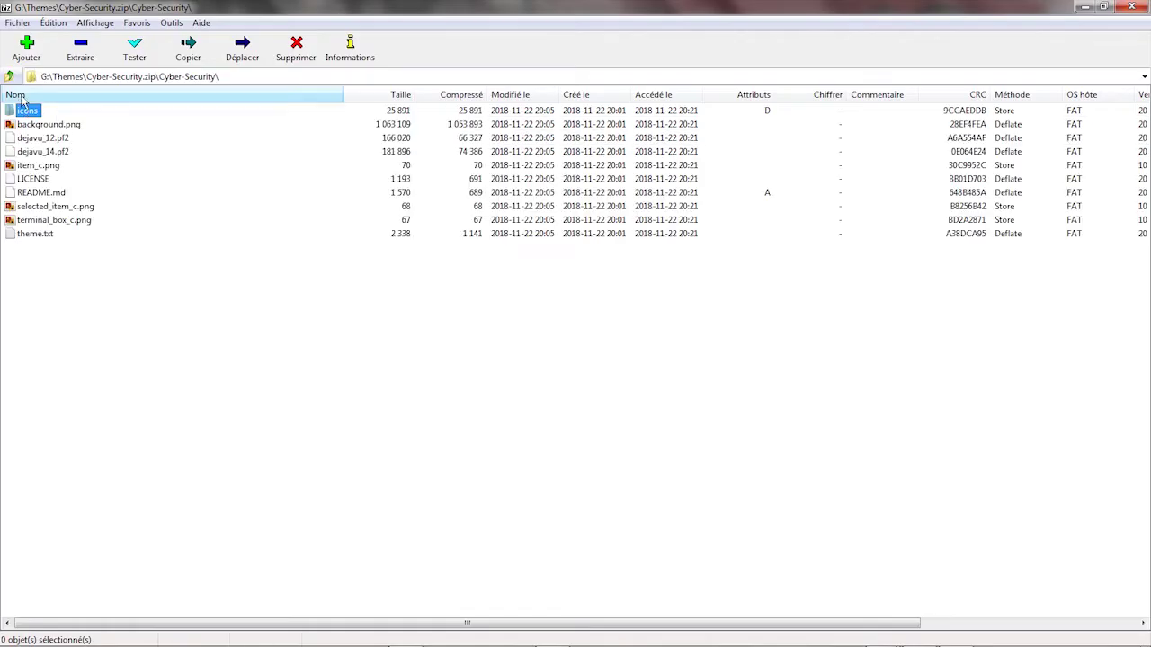
{"action": "left_click", "coordinate": [9, 77]}
{"action": "left_click", "coordinate": [80, 50]}
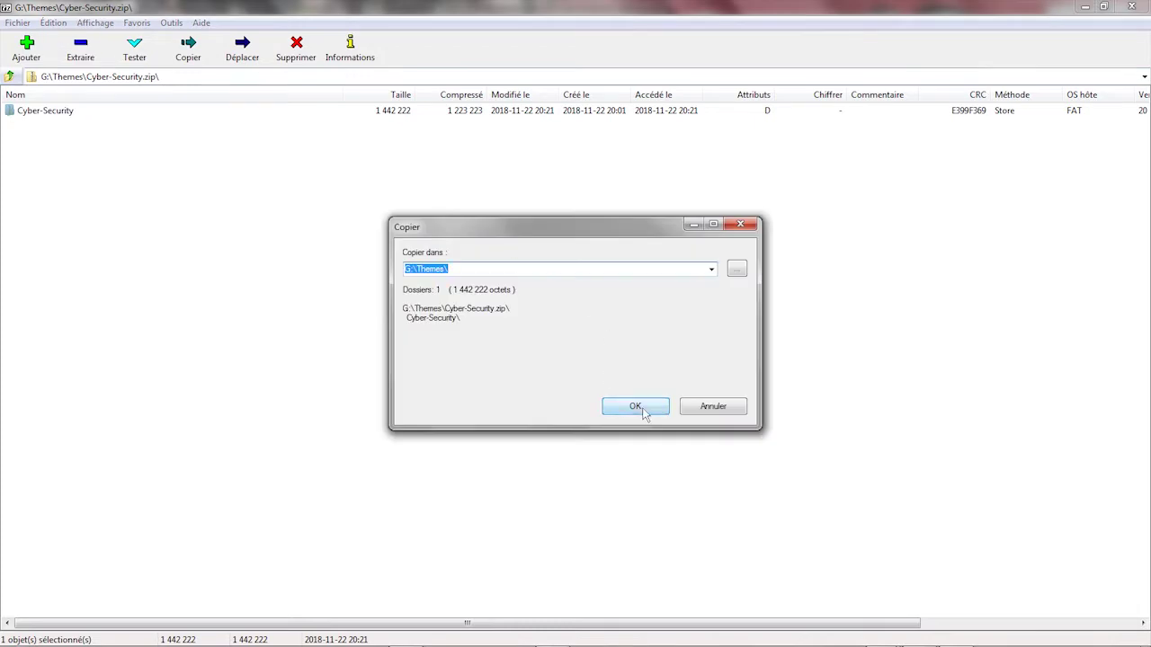
{"action": "left_click", "coordinate": [636, 406]}
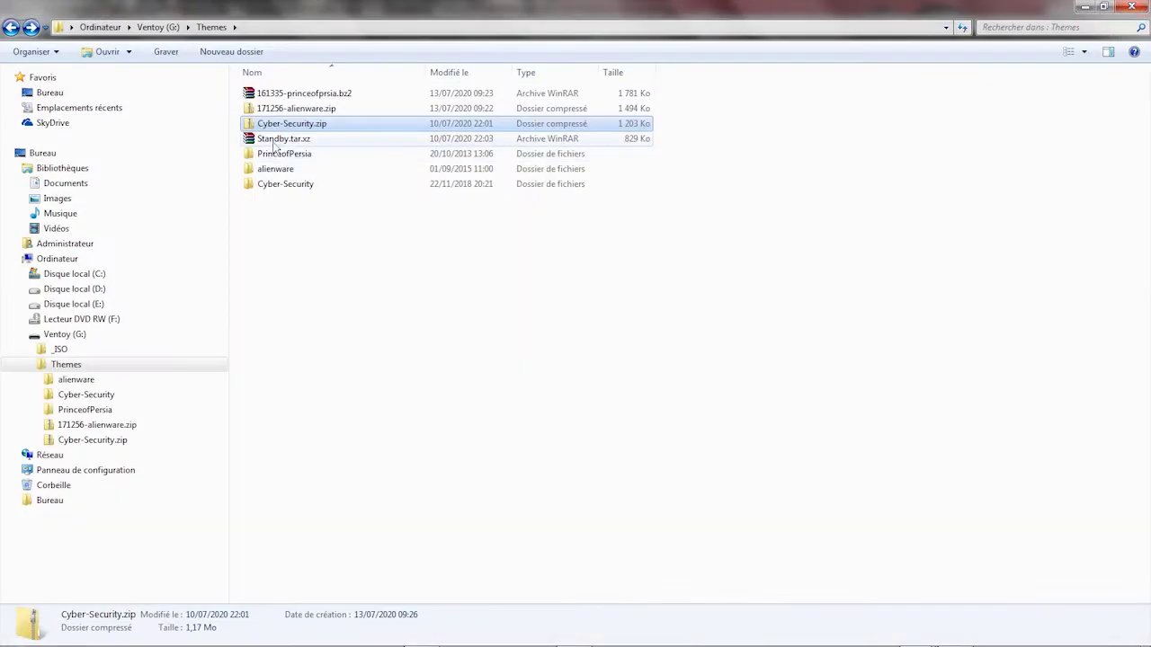
Use 7-Zip to extract the Standby folder from Standby.tar.xz into G:\Themes\
{"action": "left_click", "coordinate": [276, 141]}
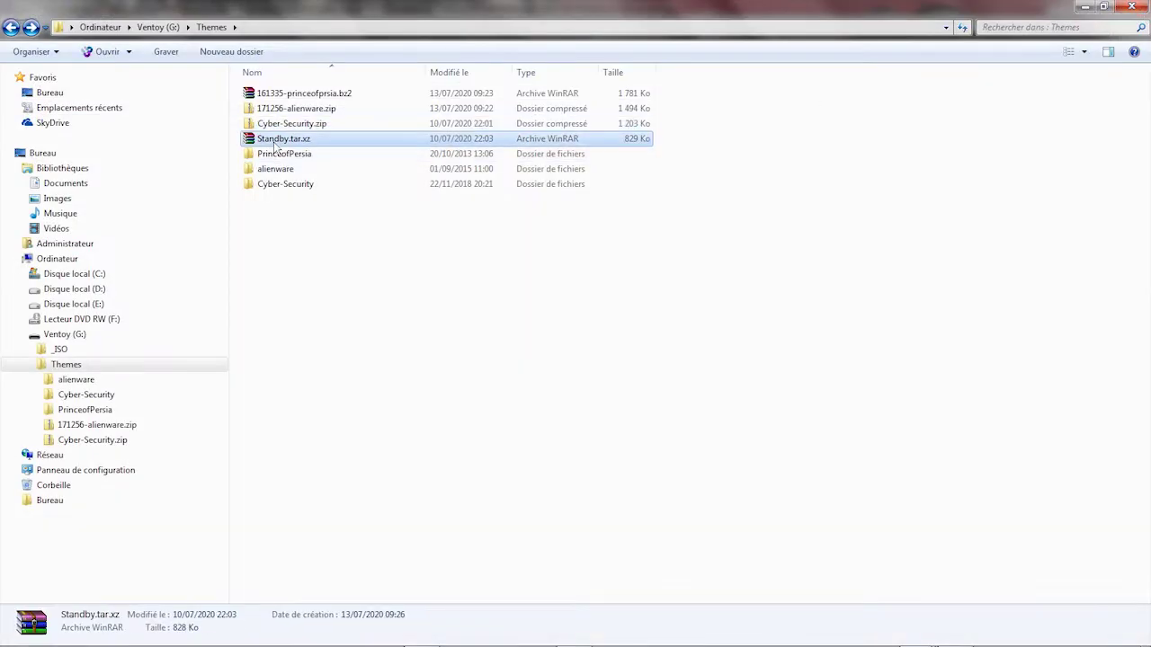
{"action": "right_click", "coordinate": [275, 144]}
{"action": "mouse_move", "coordinate": [335, 226]}
{"action": "left_click", "coordinate": [487, 235]}
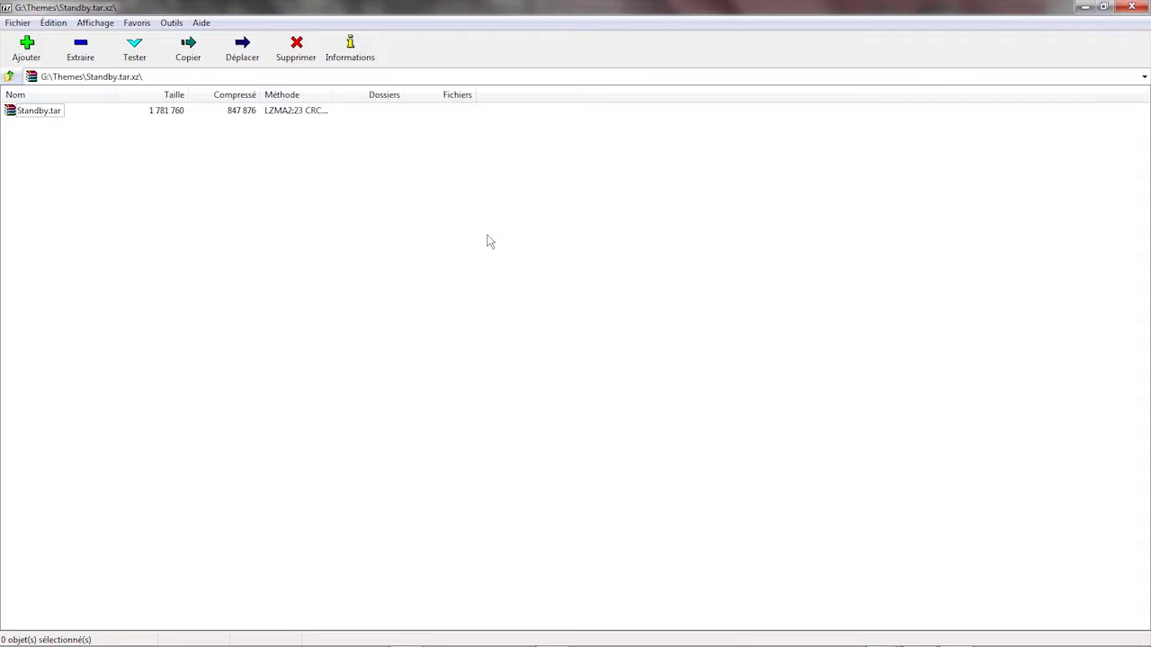
{"action": "double_click", "coordinate": [38, 113]}
{"action": "double_click", "coordinate": [37, 112]}
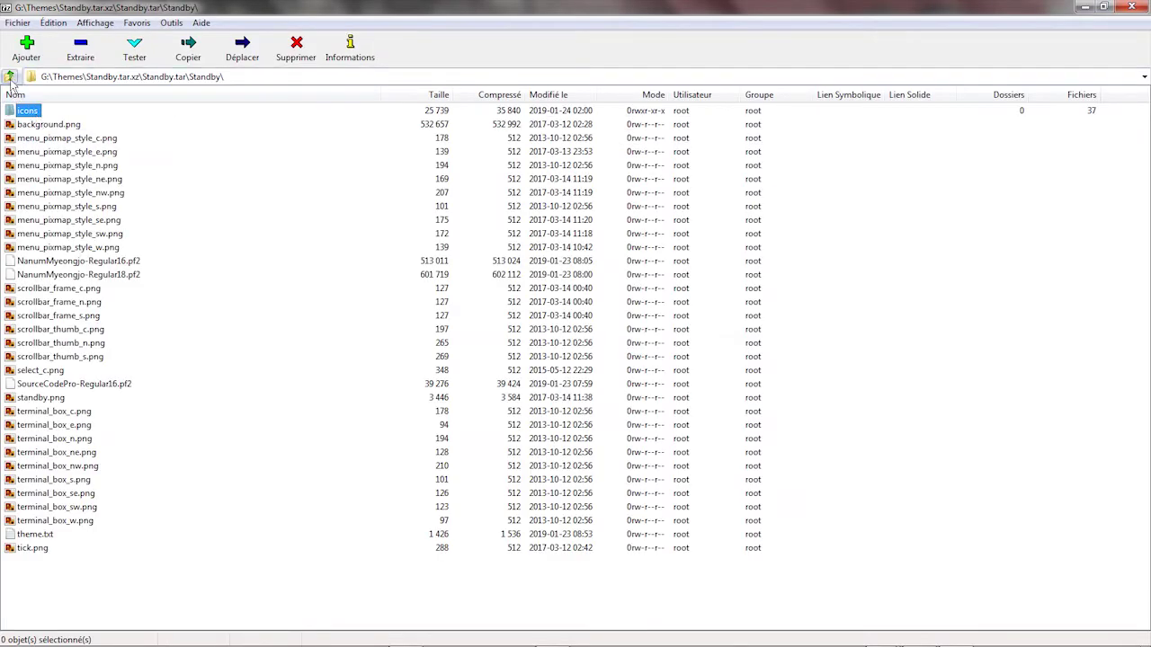
{"action": "left_click", "coordinate": [11, 78]}
{"action": "left_click", "coordinate": [86, 52]}
{"action": "left_click", "coordinate": [621, 405]}
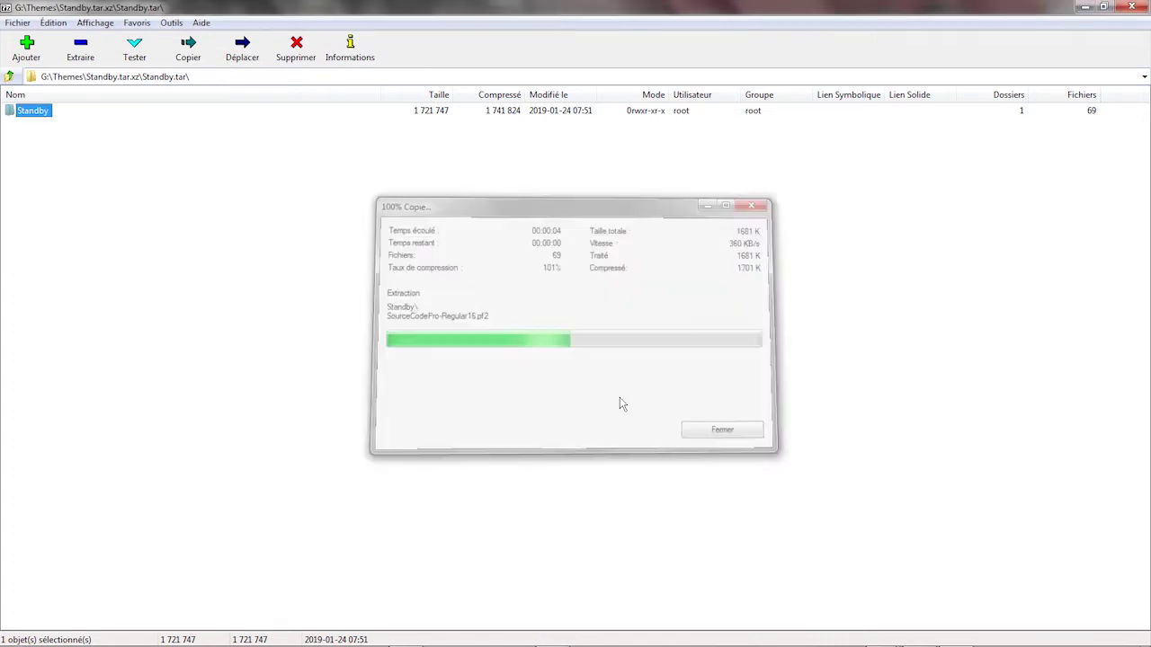
{"action": "left_click", "coordinate": [1131, 6]}
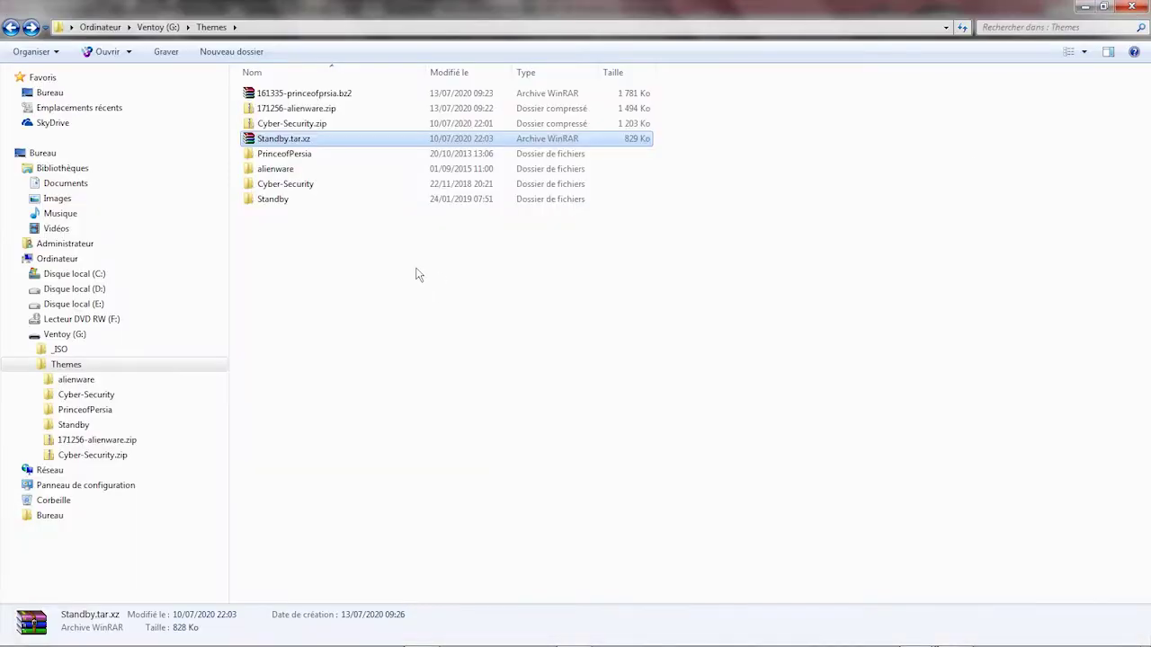
Move the four extracted theme folders to the root of the Ventoy (G:) drive and create a folder named ventoy there
{"action": "left_click_drag", "start_coordinate": [249, 246], "coordinate": [102, 341]}
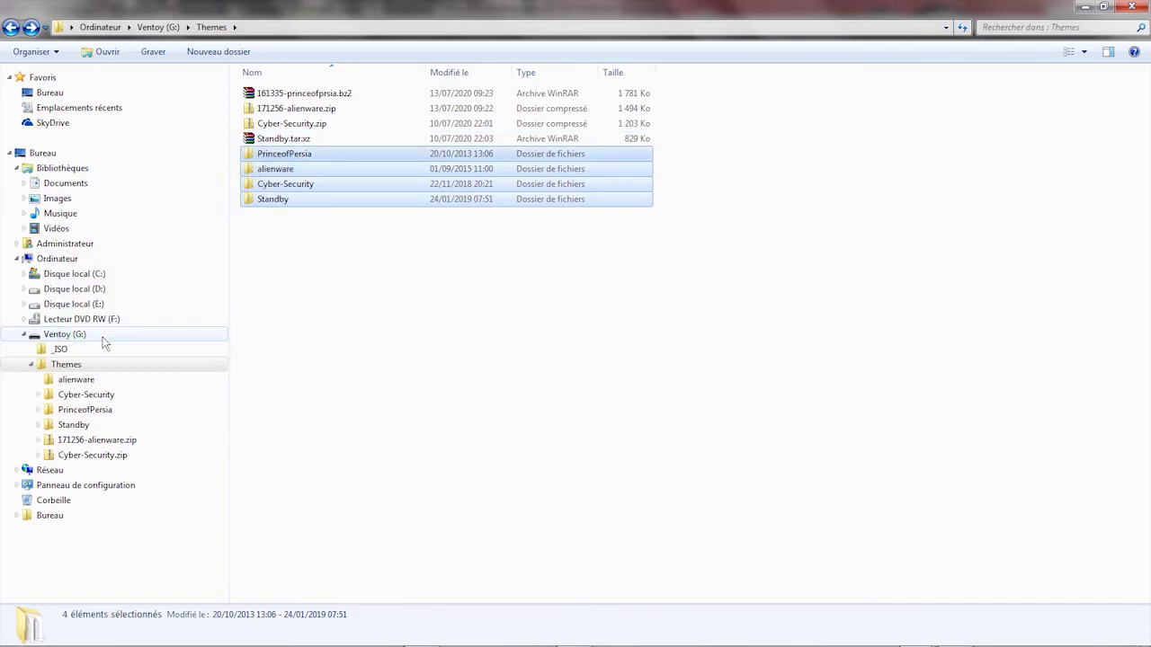
{"action": "left_click", "coordinate": [101, 335]}
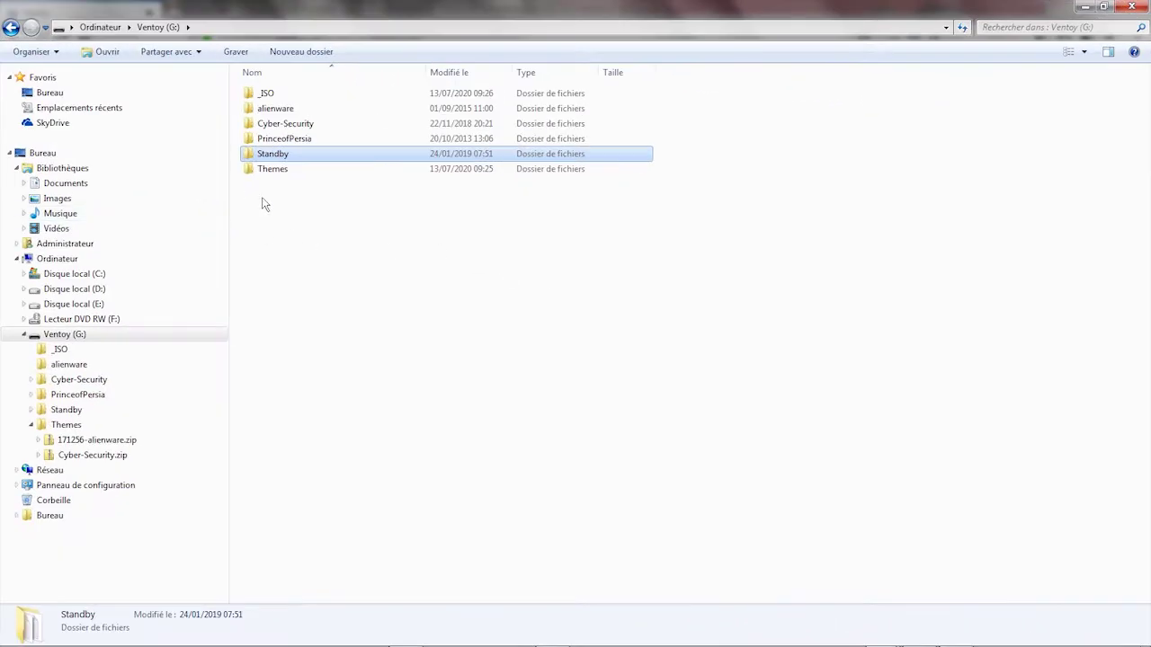
{"action": "left_click", "coordinate": [316, 54]}
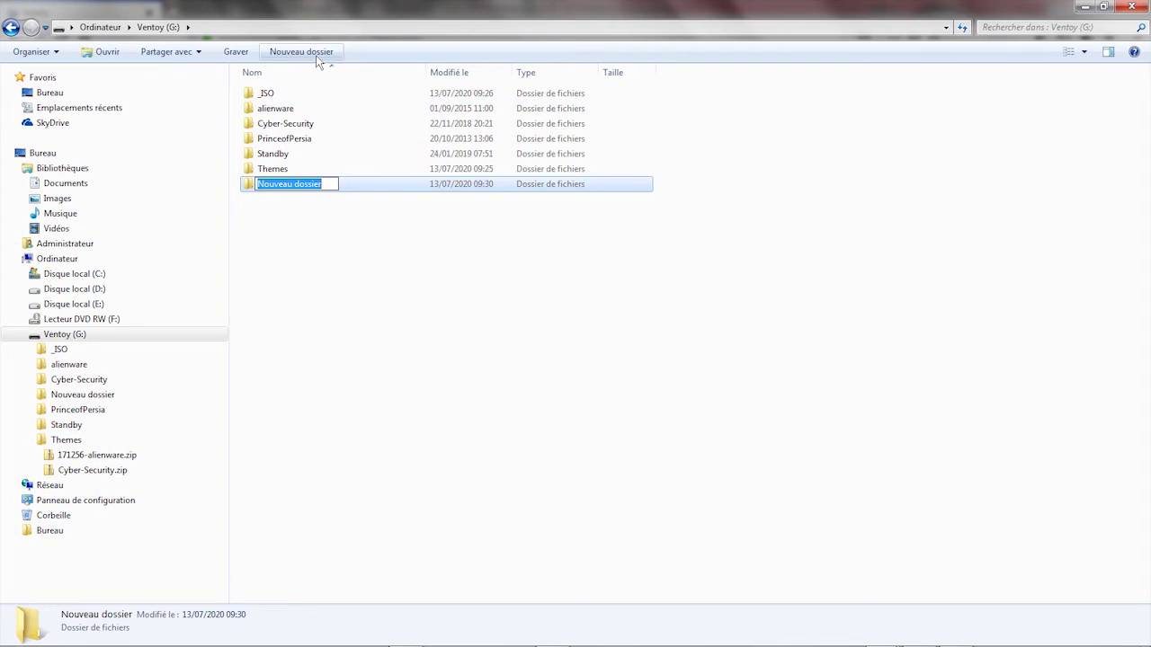
{"action": "type", "text": "ventoy"}
{"action": "key", "text": "Return"}
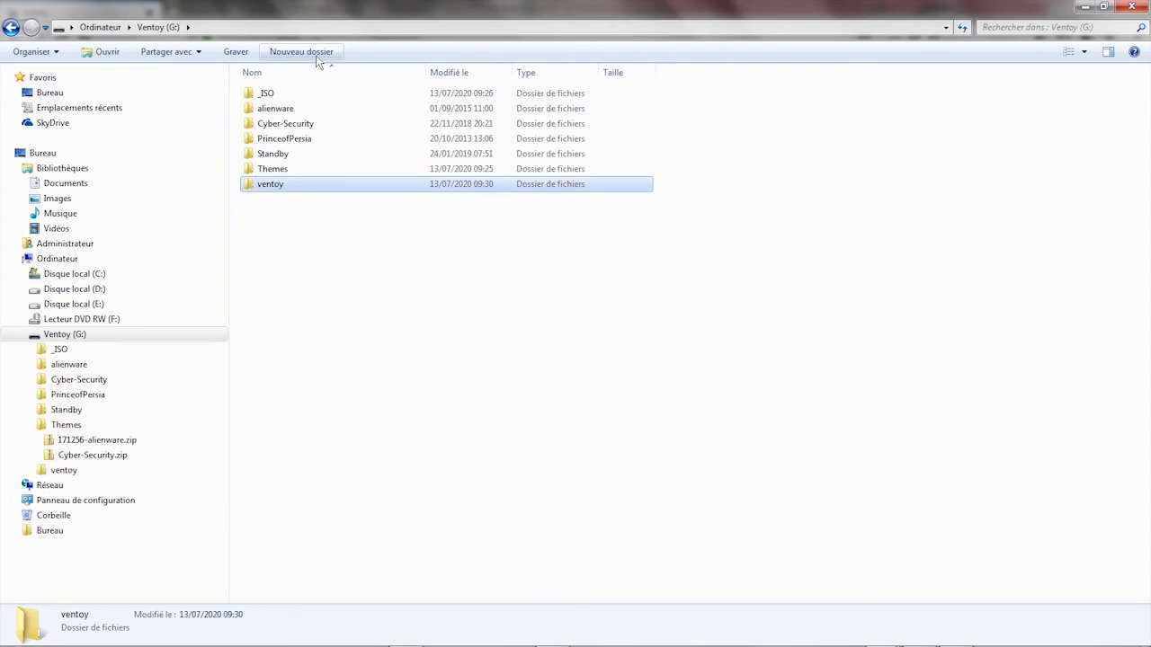
Move the alienware, Cyber-Security, PrinceofPersia and Standby folders into the ventoy folder
{"action": "left_click", "coordinate": [281, 157]}
{"action": "left_click", "coordinate": [284, 140], "text": "ctrl"}
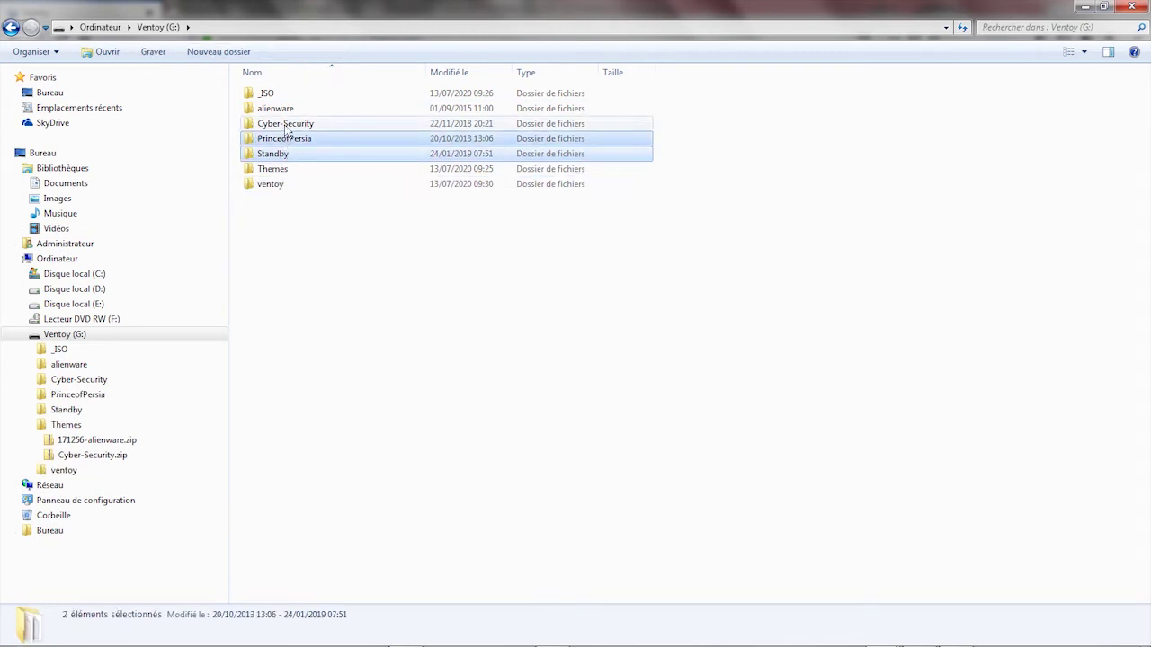
{"action": "left_click", "coordinate": [286, 125], "text": "ctrl"}
{"action": "left_click", "coordinate": [280, 112], "text": "ctrl"}
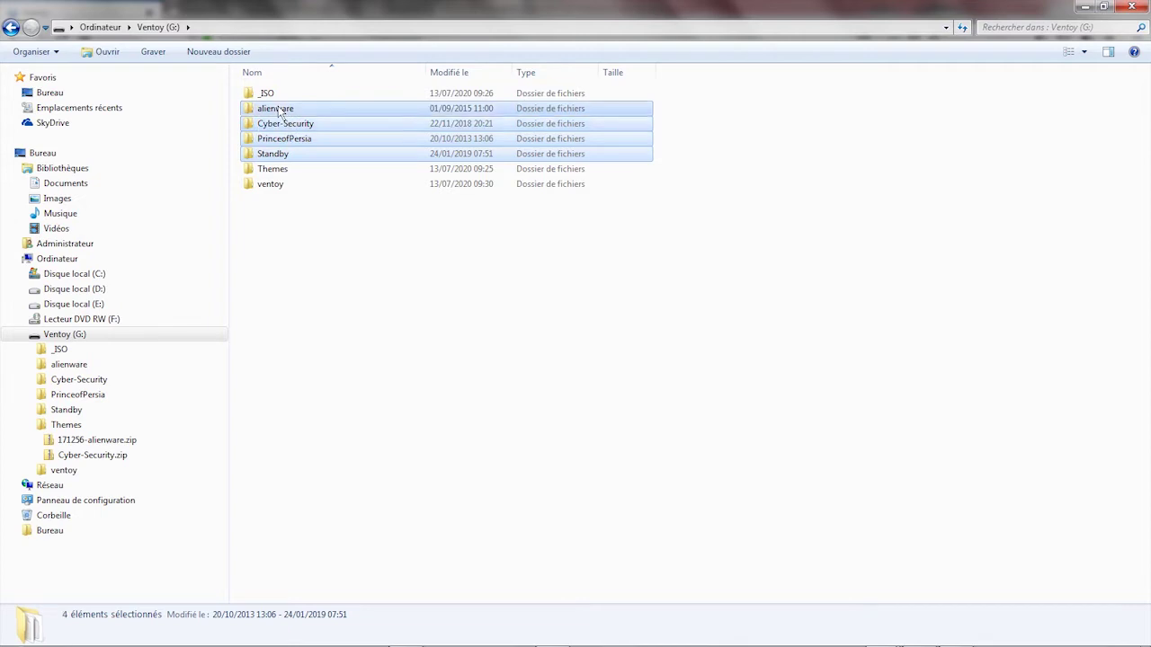
{"action": "left_click_drag", "start_coordinate": [279, 111], "coordinate": [270, 191]}
Rename the Themes folder at the root of the Ventoy drive as ARCHIVES
{"action": "left_click", "coordinate": [277, 111]}
{"action": "key", "text": "F2"}
{"action": "type", "text": "a"}
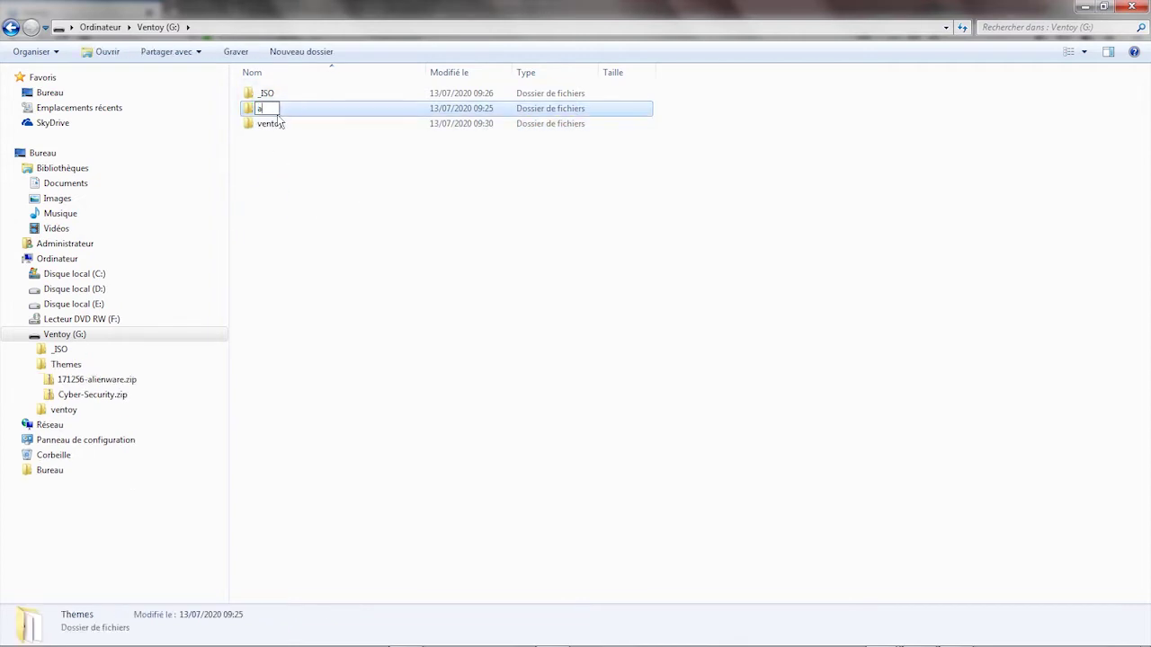
{"action": "type", "text": "RCHIVES"}
{"action": "key", "text": "Return"}
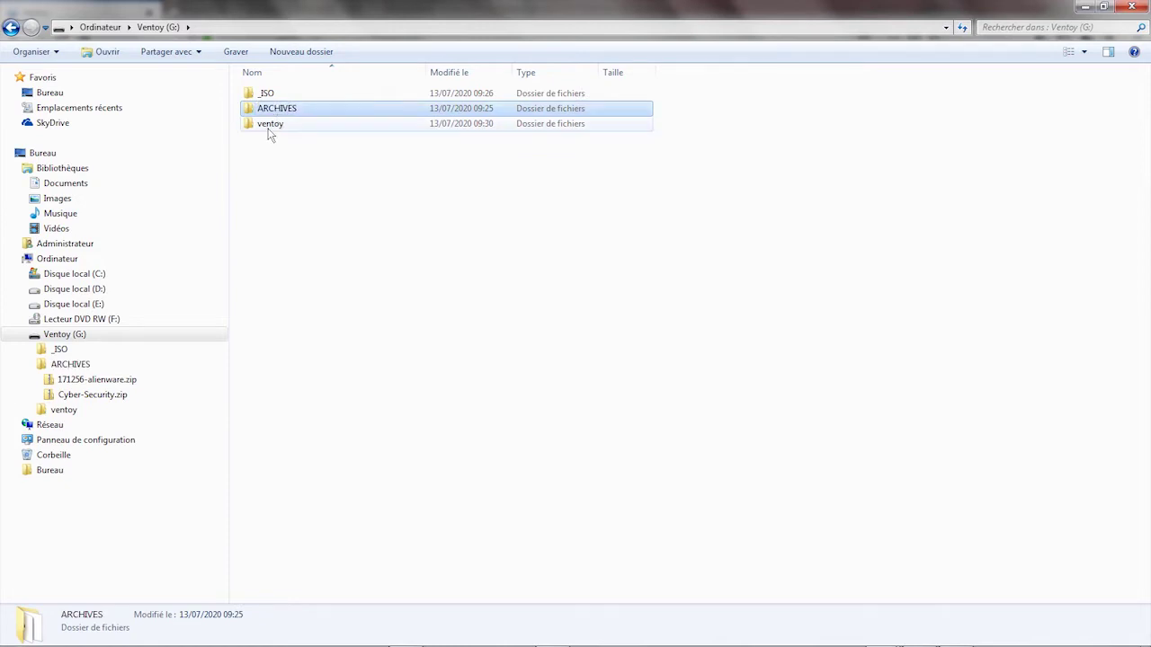
Create a new text document inside the ventoy folder
{"action": "double_click", "coordinate": [270, 126]}
{"action": "left_click", "coordinate": [273, 125]}
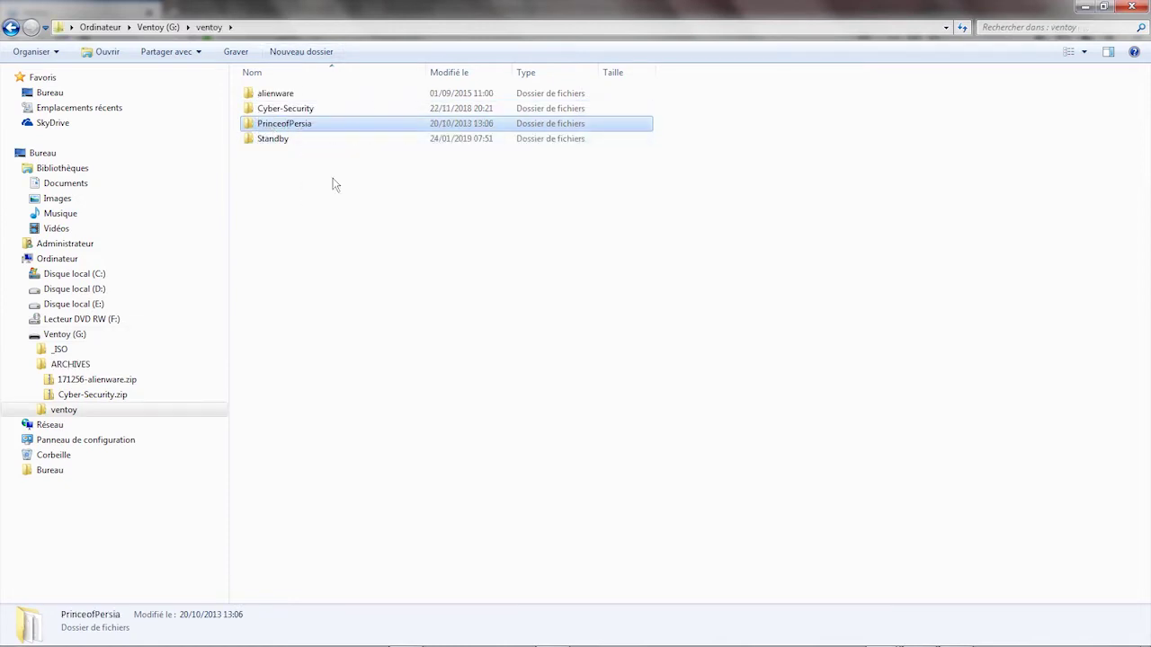
{"action": "right_click", "coordinate": [335, 287]}
{"action": "mouse_move", "coordinate": [432, 463]}
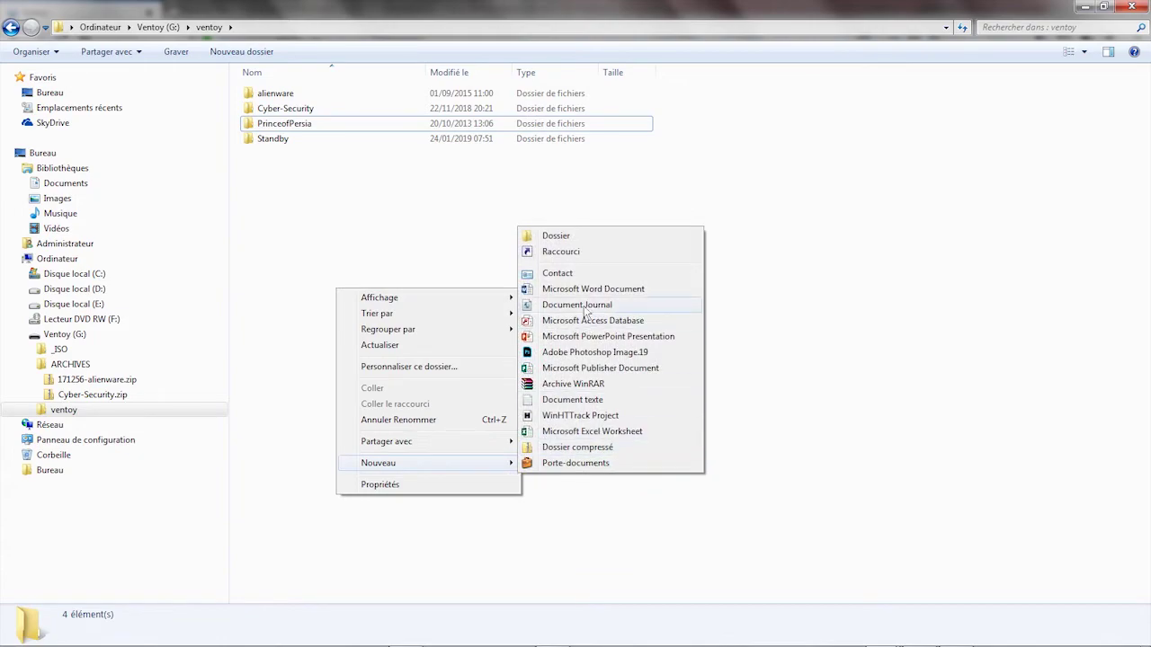
{"action": "left_click", "coordinate": [573, 401]}
Rename the new text document as ventoy.json, copying the file name from the Ventoy Theme Plugin page in the browser
{"action": "key", "text": "alt+Tab"}
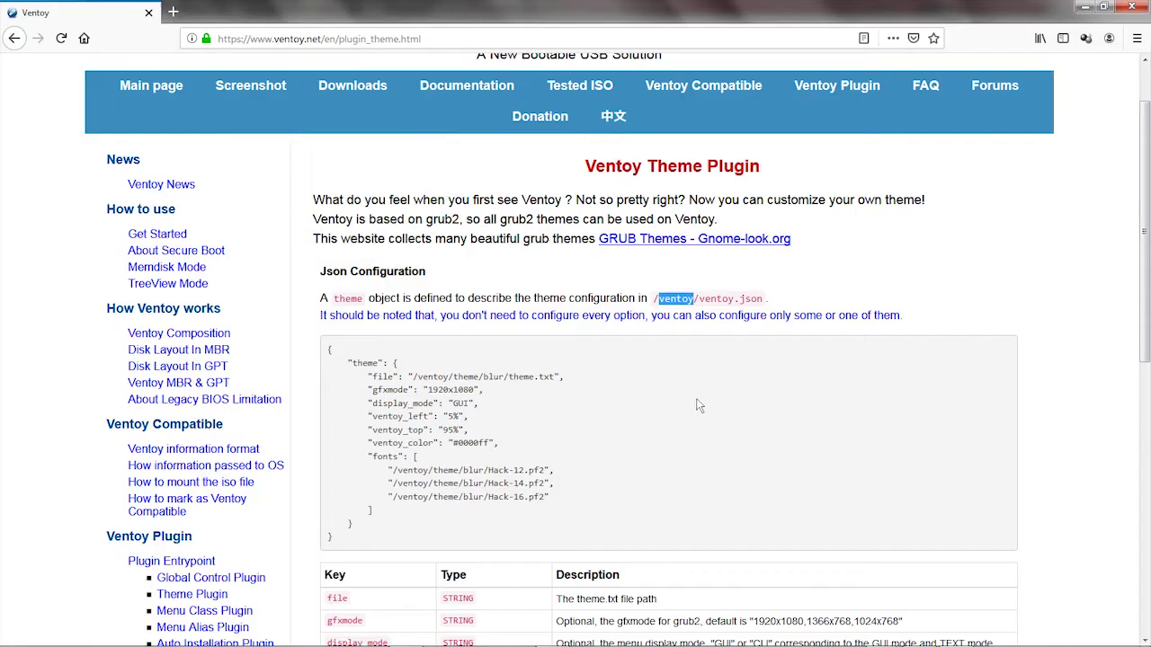
{"action": "left_click_drag", "start_coordinate": [700, 302], "coordinate": [766, 306]}
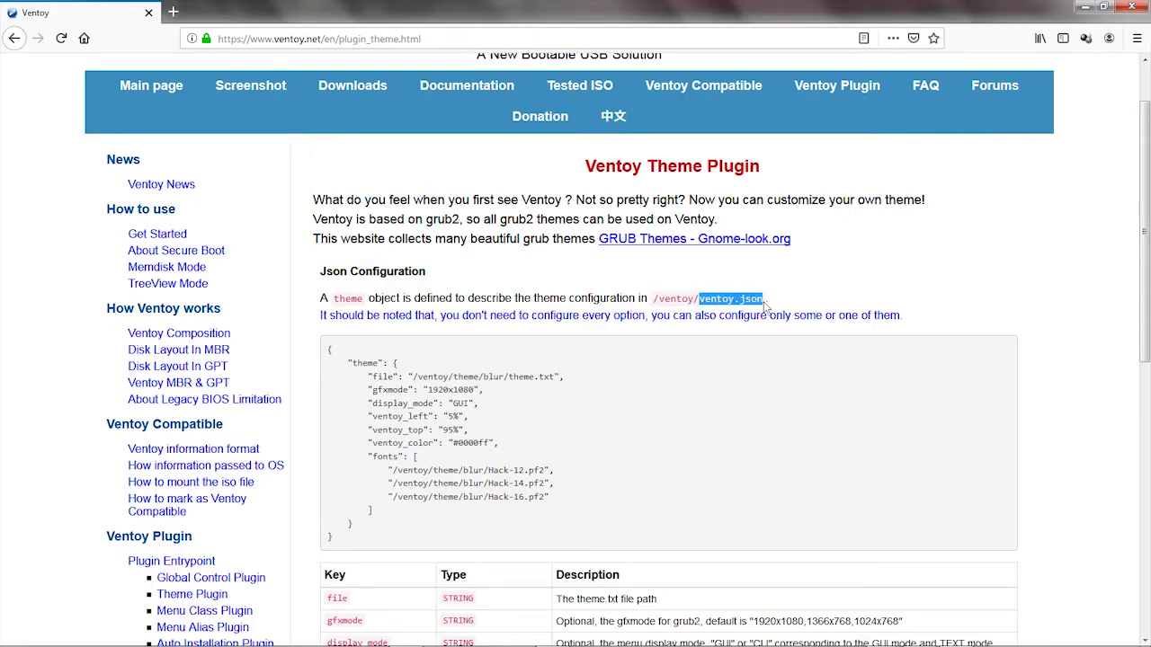
{"action": "key", "text": "ctrl+c"}
{"action": "key", "text": "alt+Tab"}
{"action": "key", "text": "F2"}
{"action": "key", "text": "ctrl+a"}
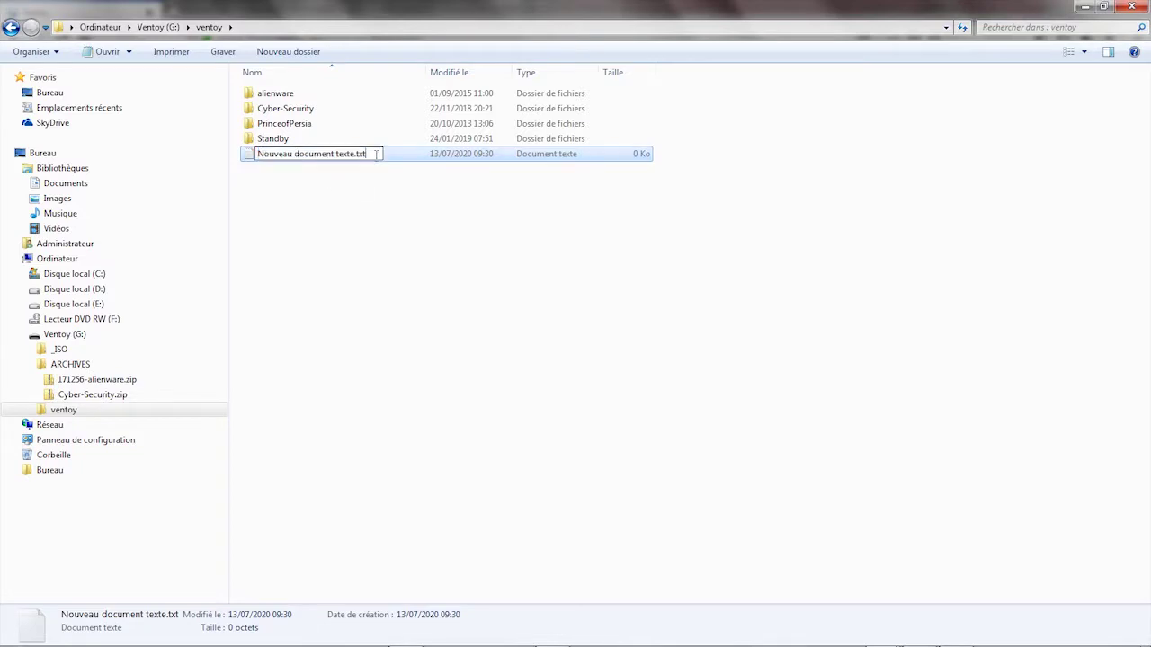
{"action": "key", "text": "ctrl+v"}
{"action": "key", "text": "Return"}
{"action": "left_click", "coordinate": [650, 338]}
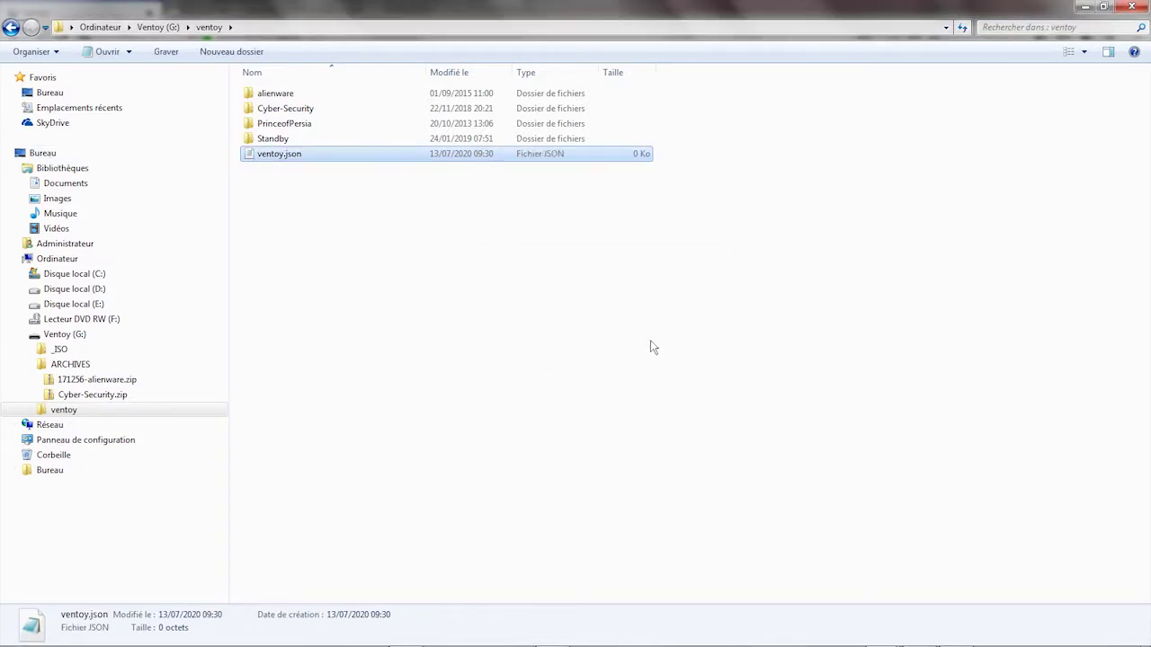
Copy the sample theme JSON block from the Ventoy Theme Plugin page and paste it into ventoy.json in Notepad
{"action": "key", "text": "alt+Tab"}
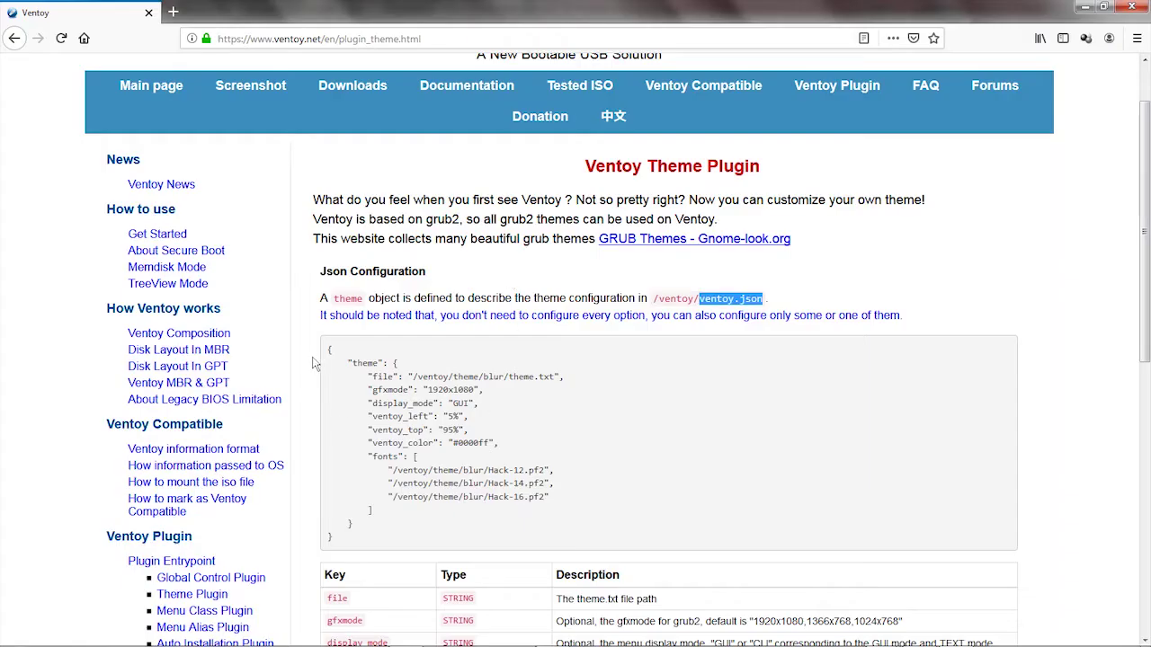
{"action": "left_click_drag", "start_coordinate": [328, 349], "coordinate": [377, 542]}
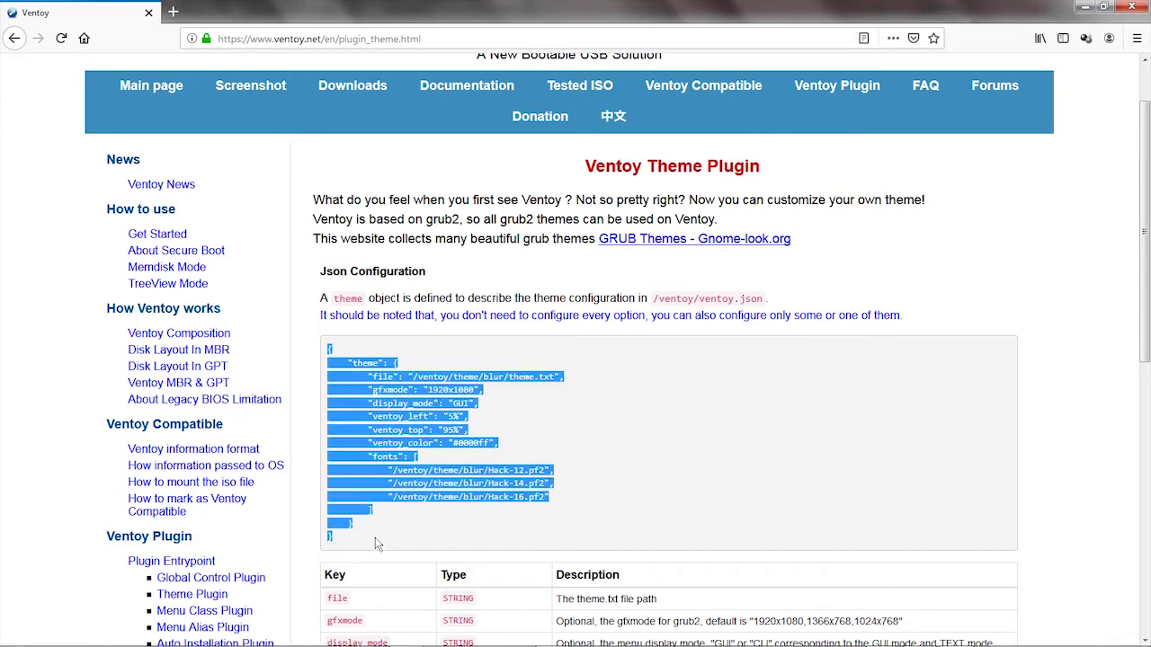
{"action": "key", "text": "alt+Tab"}
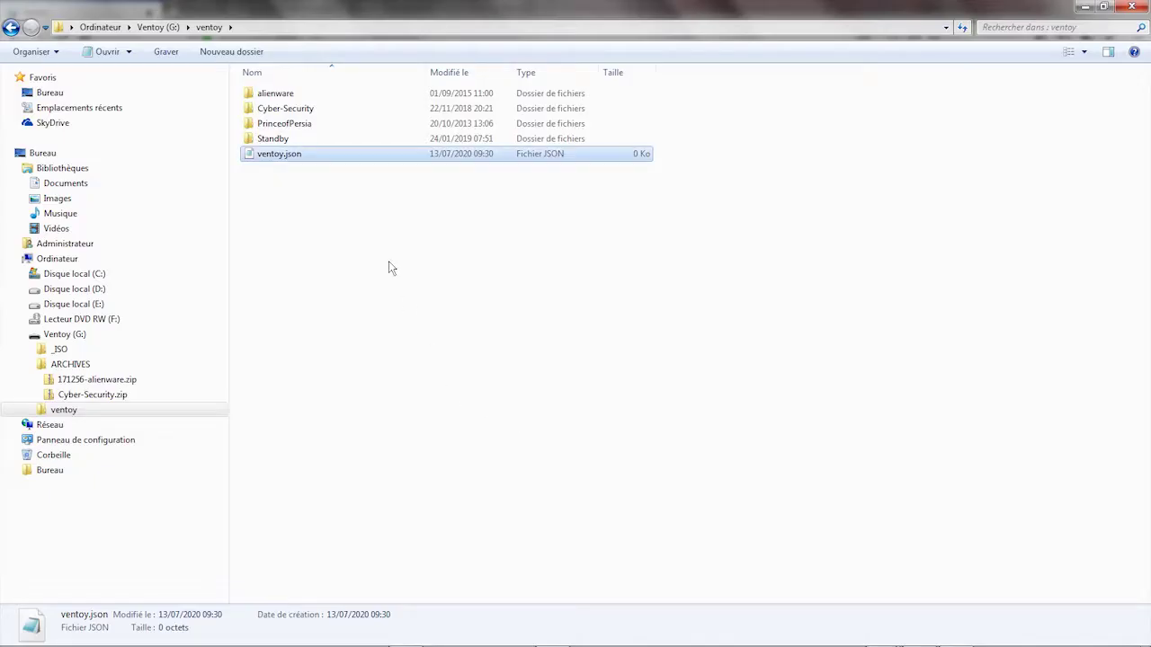
{"action": "double_click", "coordinate": [284, 159]}
{"action": "key", "text": "ctrl+v"}
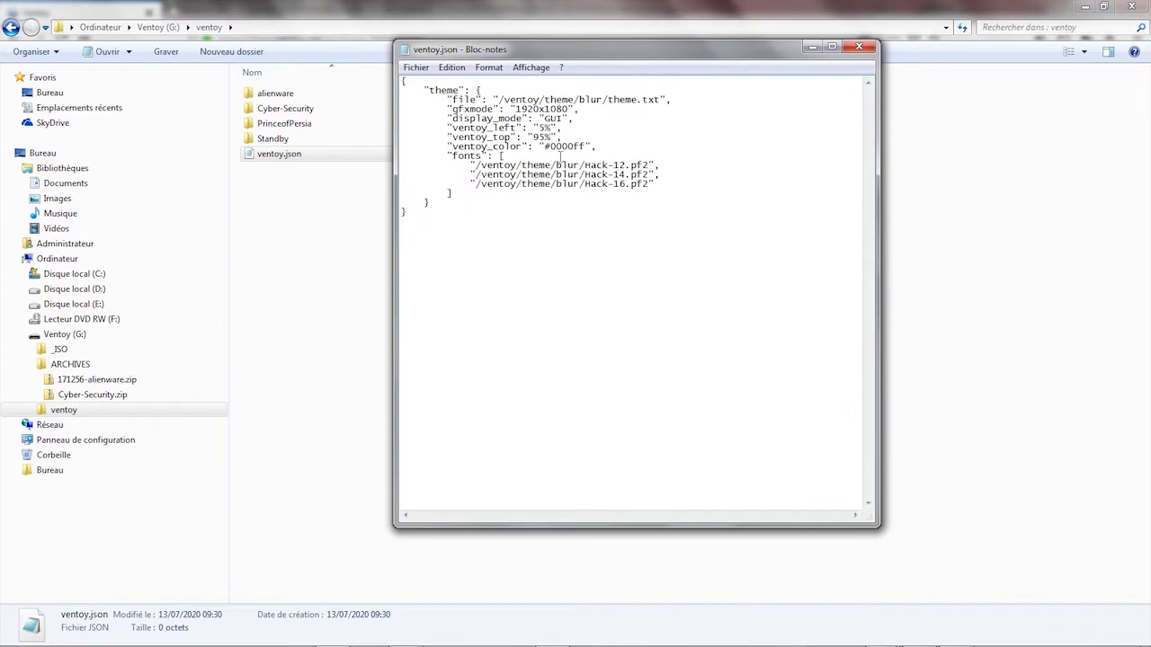
{"action": "left_click", "coordinate": [827, 47]}
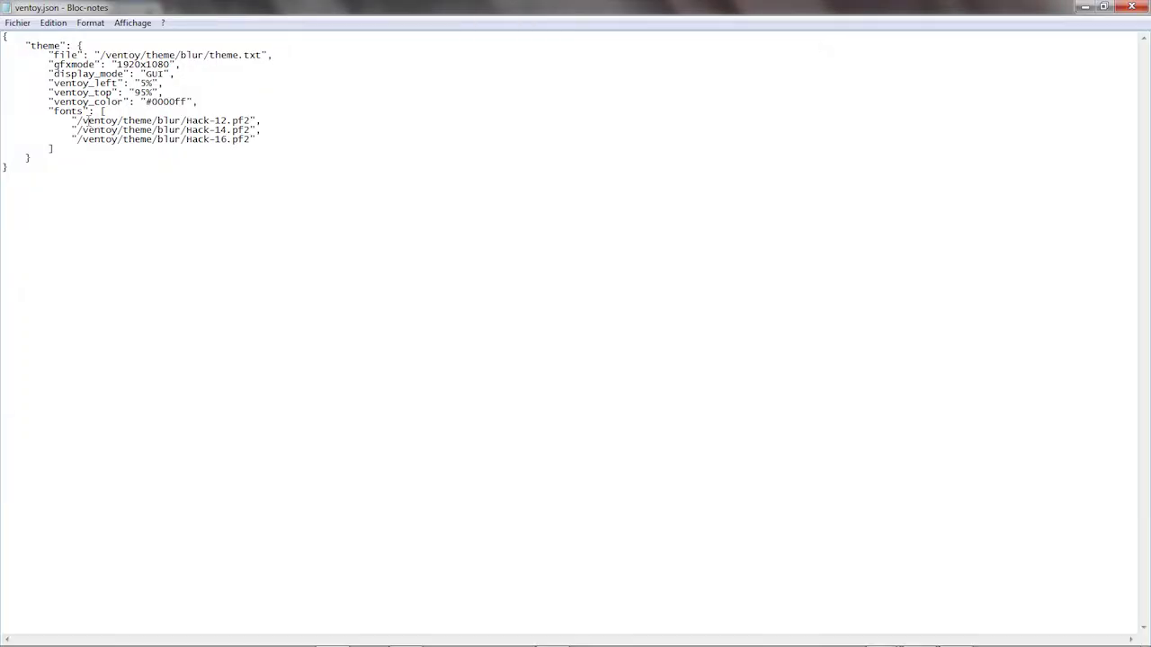
{"action": "left_click", "coordinate": [1103, 7]}
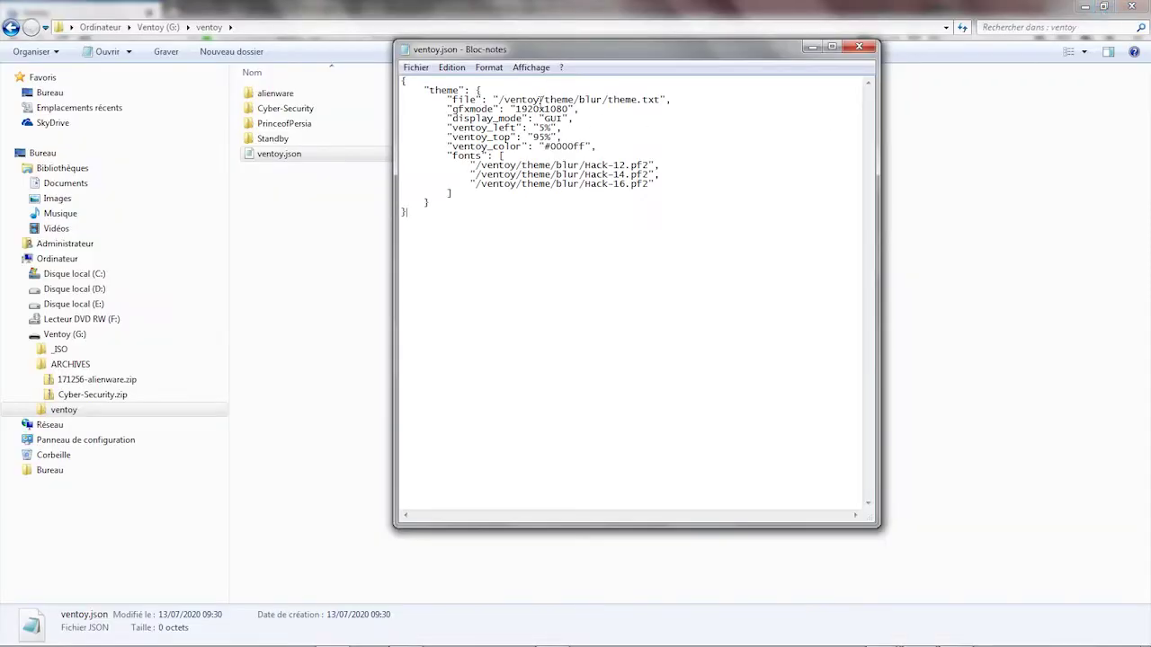
Create a folder named theme inside the ventoy folder, copying the name from the file path in ventoy.json
{"action": "left_click_drag", "start_coordinate": [575, 100], "coordinate": [547, 99]}
{"action": "left_click", "coordinate": [378, 270]}
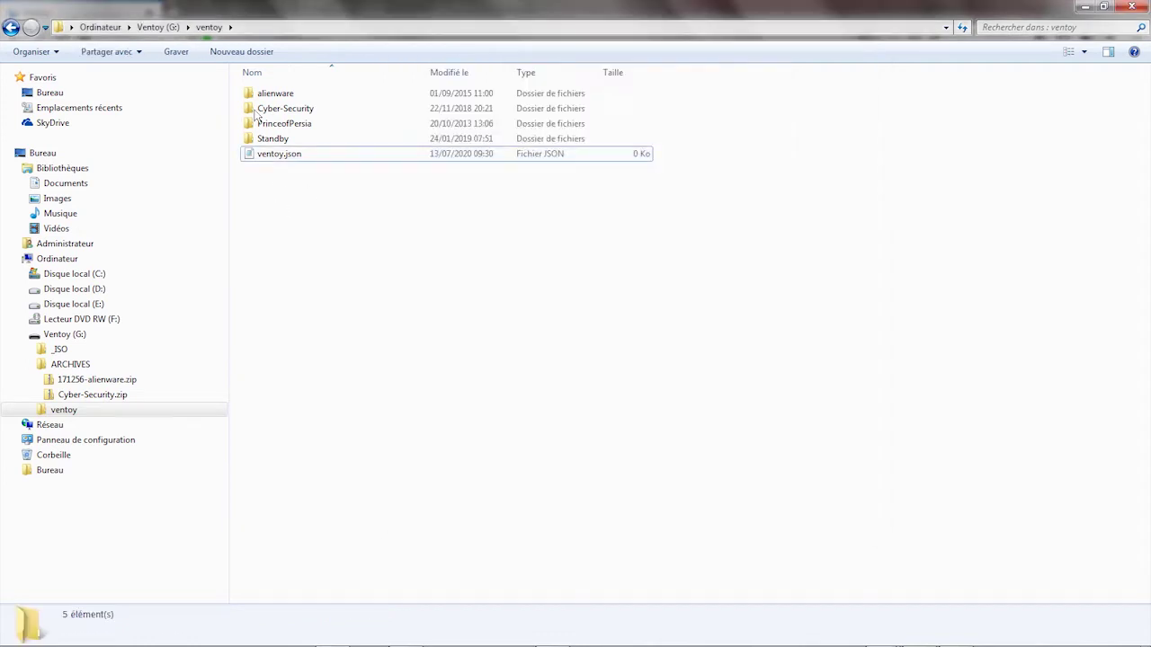
{"action": "left_click", "coordinate": [253, 50]}
{"action": "key", "text": "ctrl+v"}
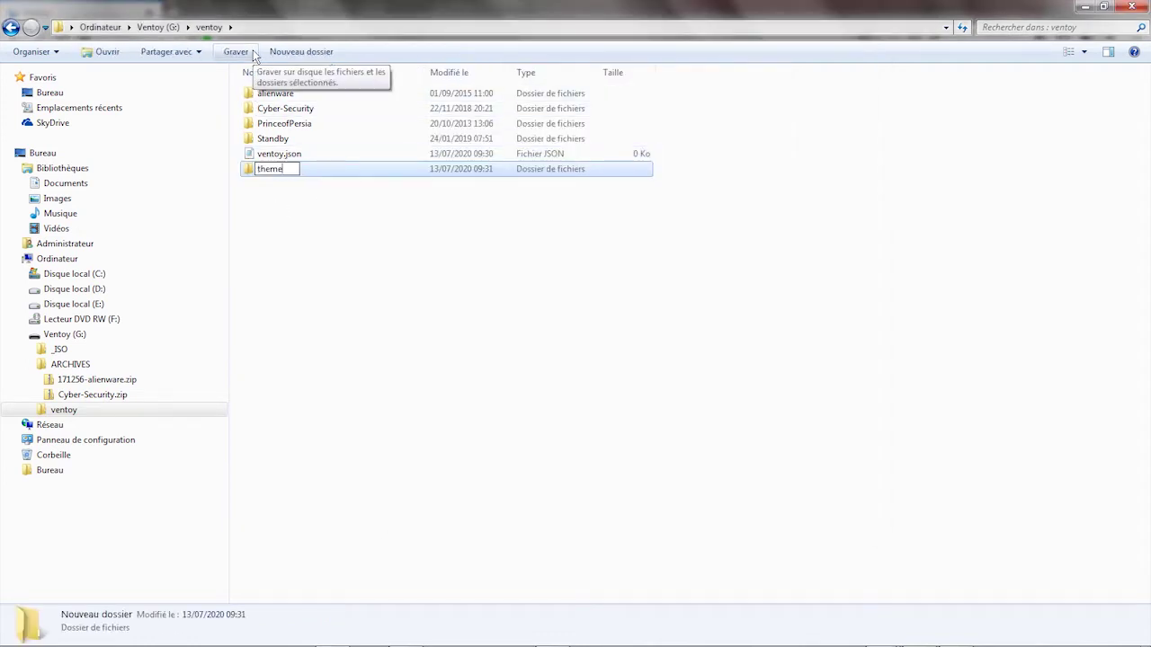
{"action": "key", "text": "Return"}
Move the alienware, Cyber-Security, PrinceofPersia and Standby folders into the theme folder
{"action": "left_click", "coordinate": [271, 142]}
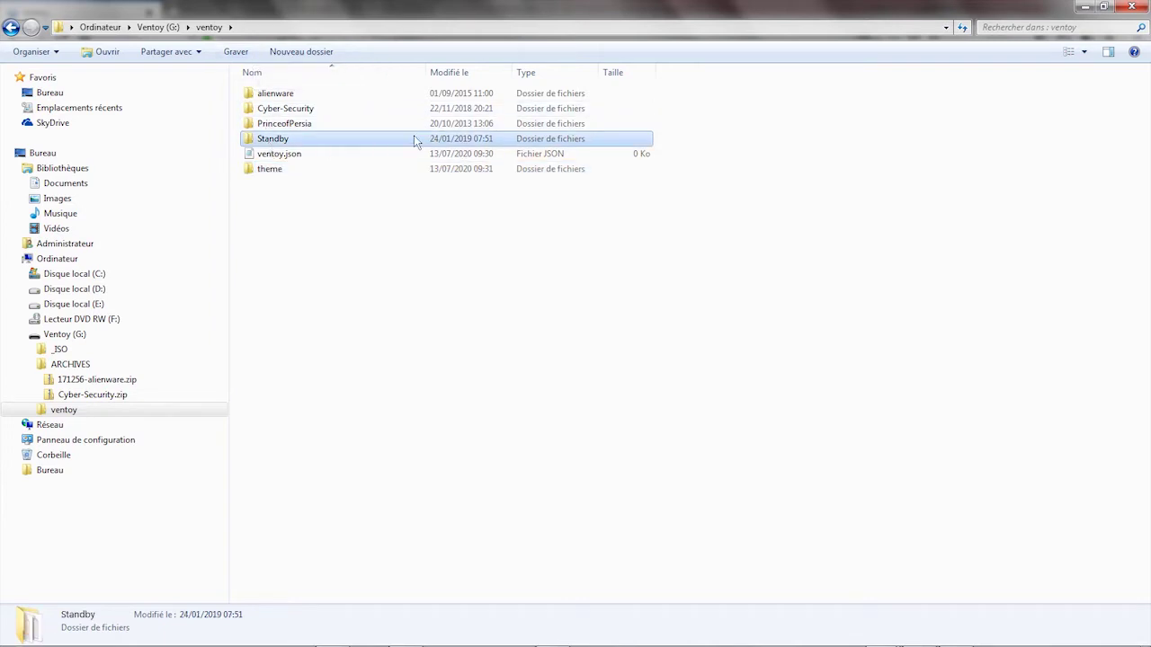
{"action": "key", "text": "shift+Up"}
{"action": "key", "text": "shift+Up"}
{"action": "key", "text": "shift+Up"}
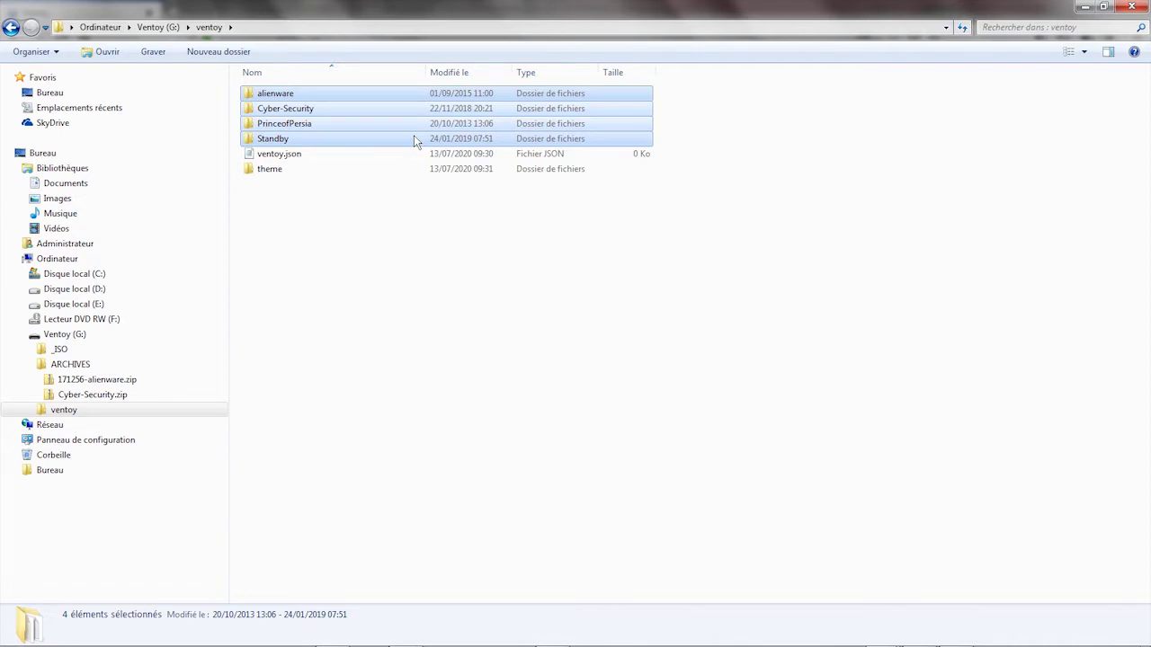
{"action": "left_click_drag", "start_coordinate": [416, 141], "coordinate": [278, 175]}
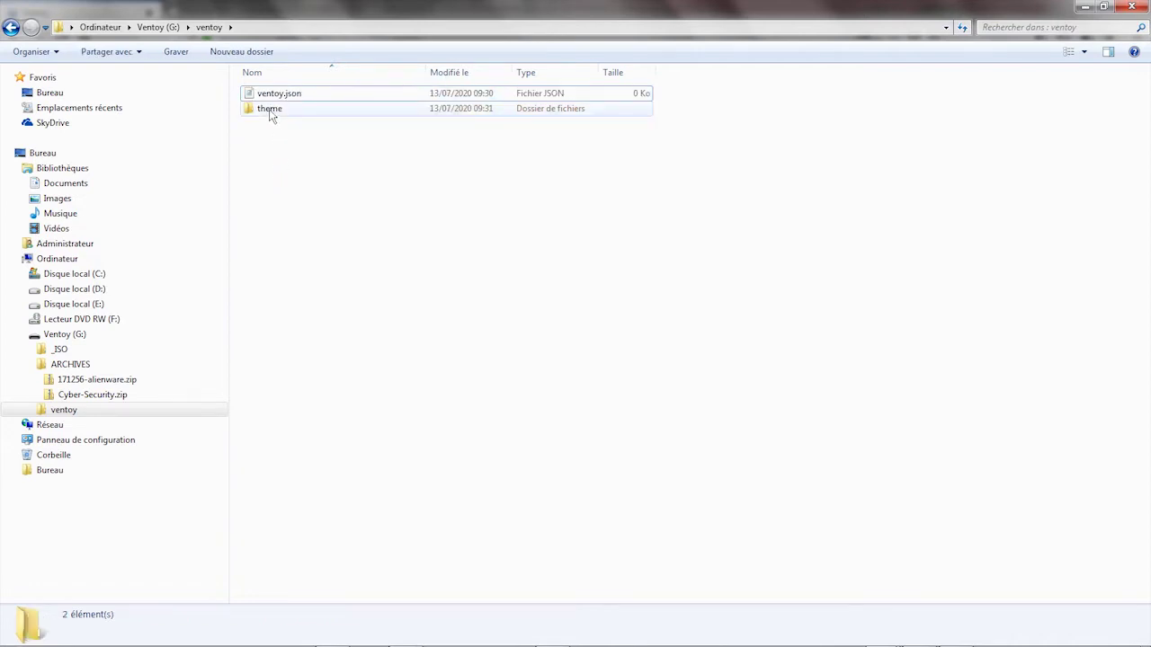
Copy the alienware folder's name from its path and use it as the theme folder in the file path of ventoy.json
{"action": "double_click", "coordinate": [271, 111]}
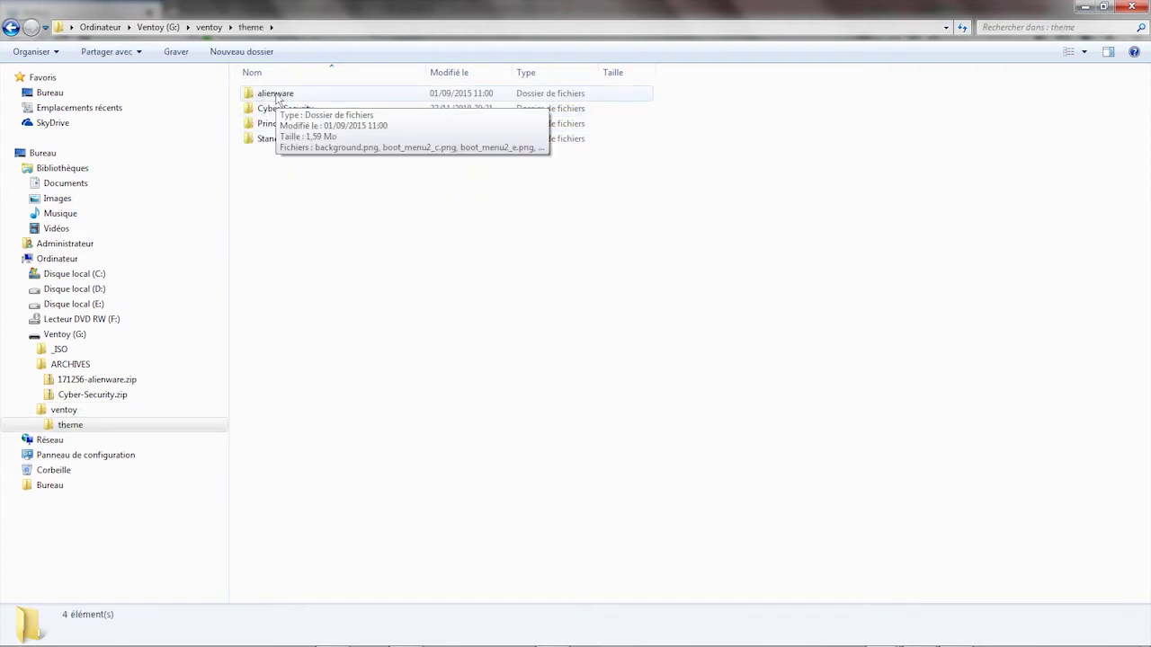
{"action": "double_click", "coordinate": [276, 97]}
{"action": "left_click", "coordinate": [275, 546]}
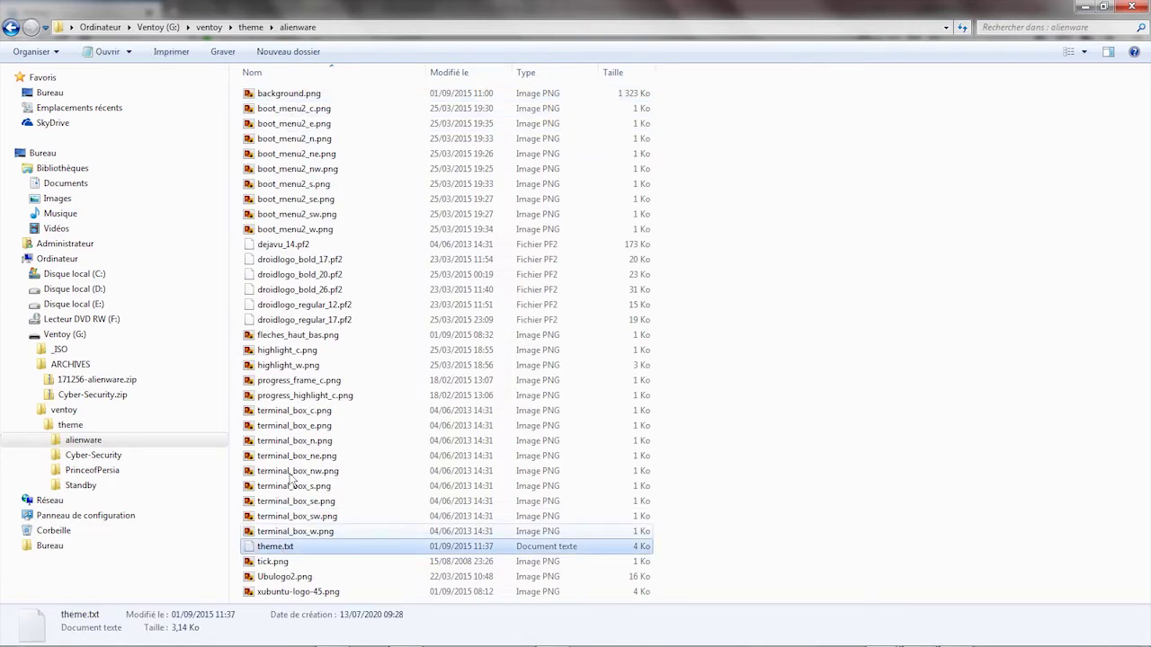
{"action": "left_click", "coordinate": [326, 29]}
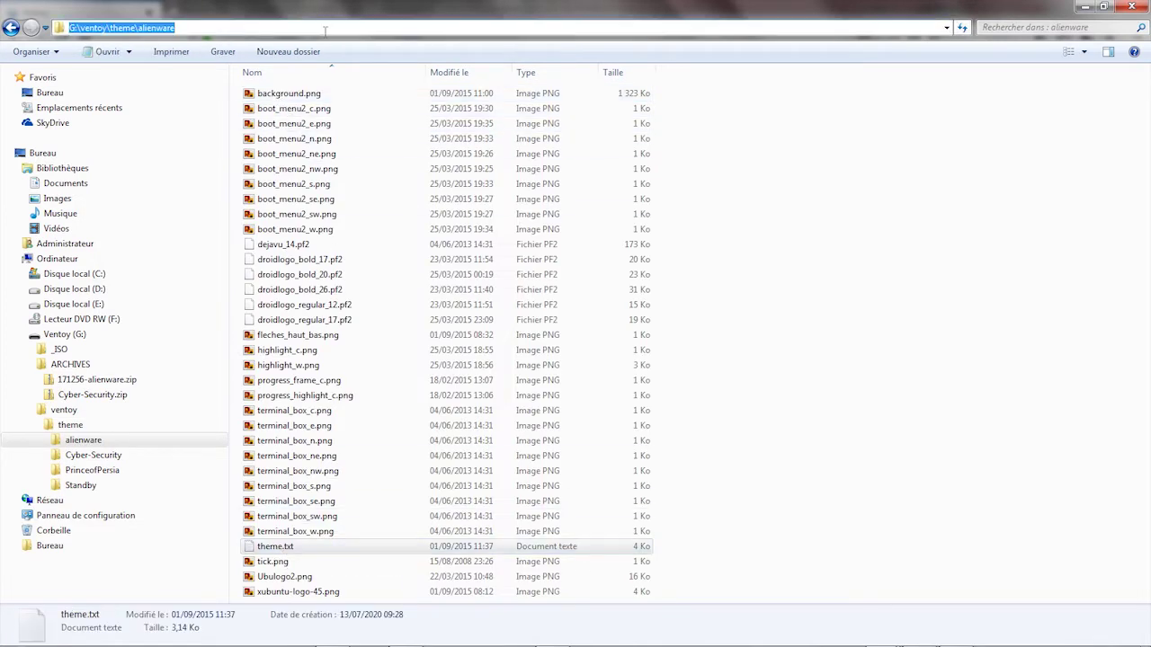
{"action": "key", "text": "alt+Tab"}
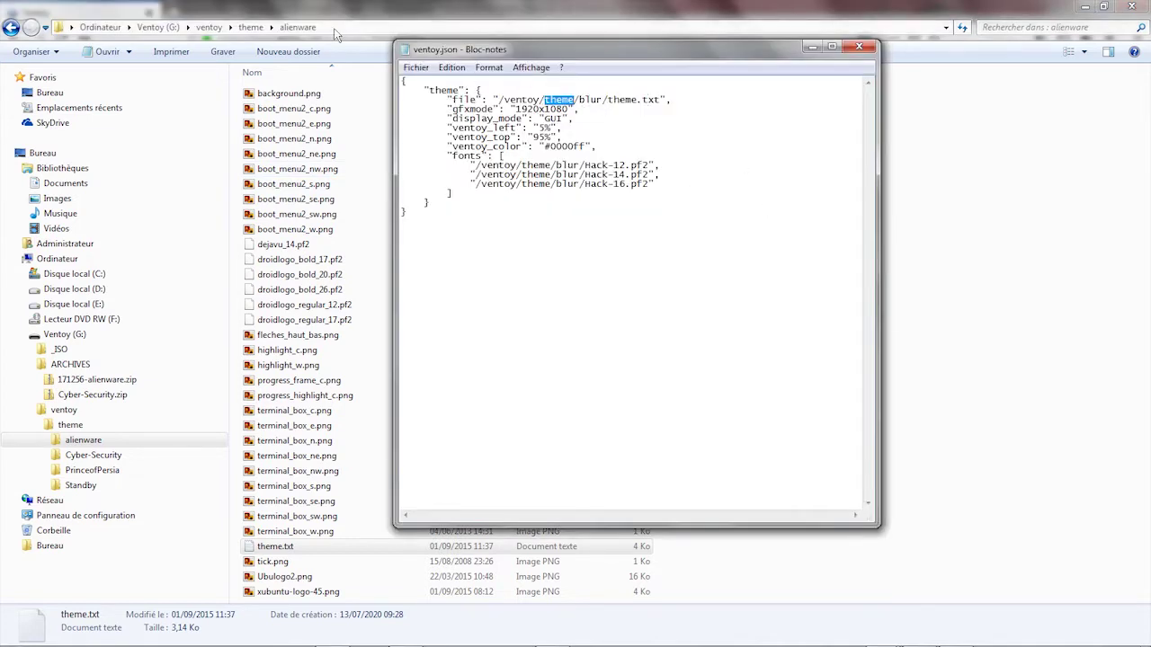
{"action": "left_click", "coordinate": [262, 29]}
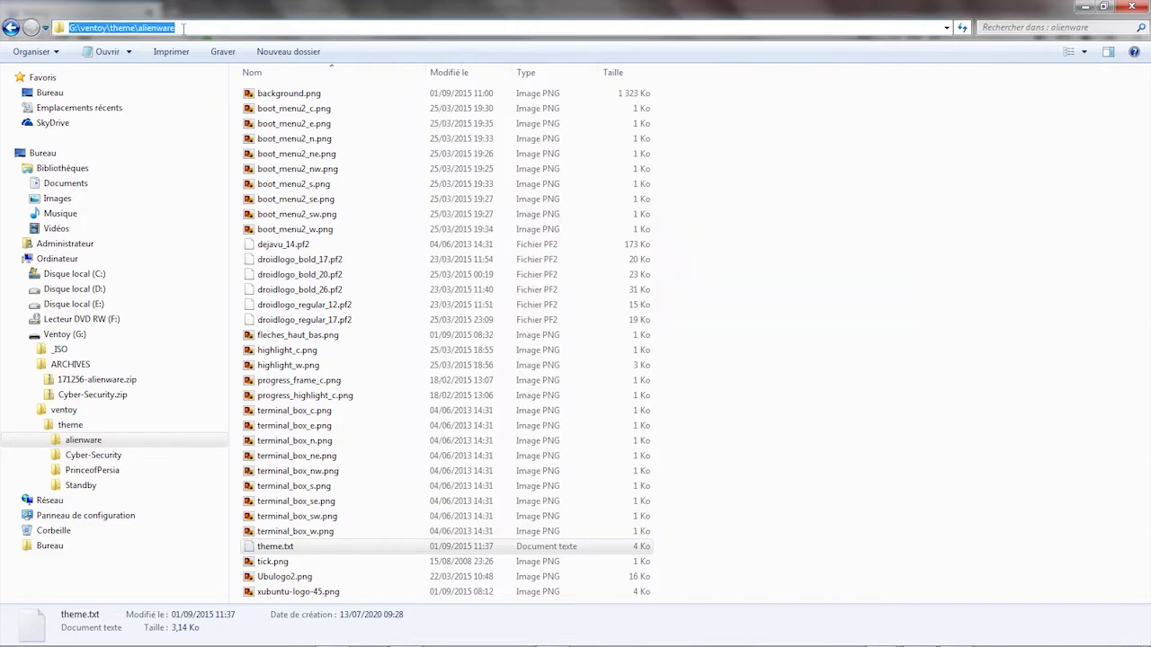
{"action": "left_click_drag", "start_coordinate": [183, 29], "coordinate": [145, 28]}
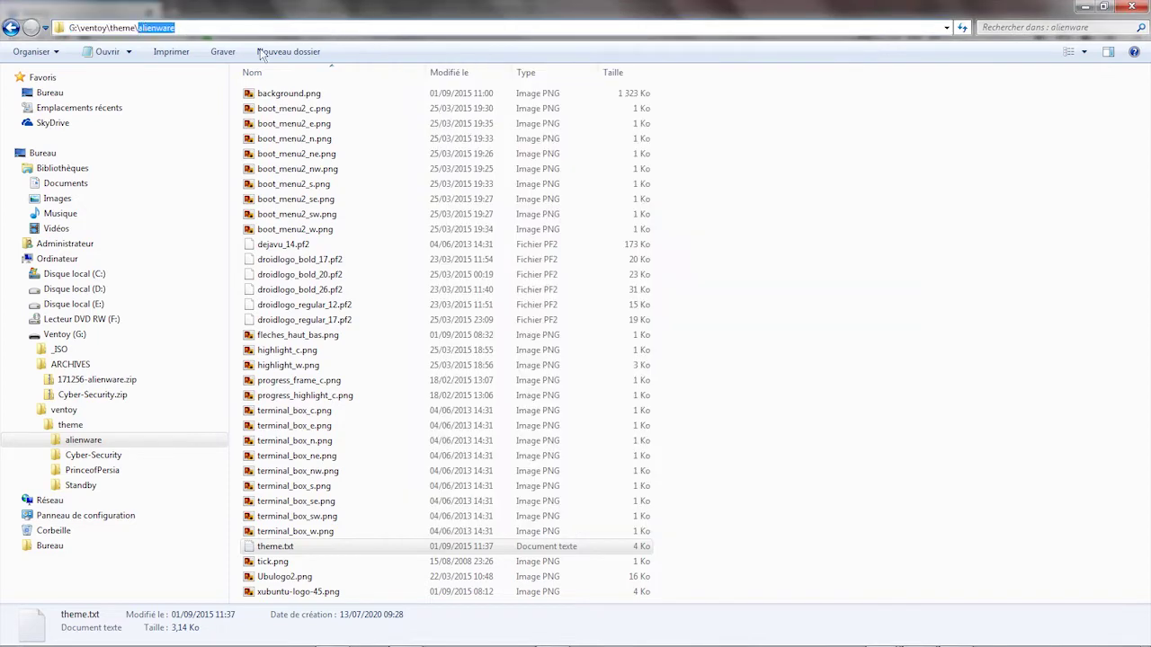
{"action": "key", "text": "alt+Tab"}
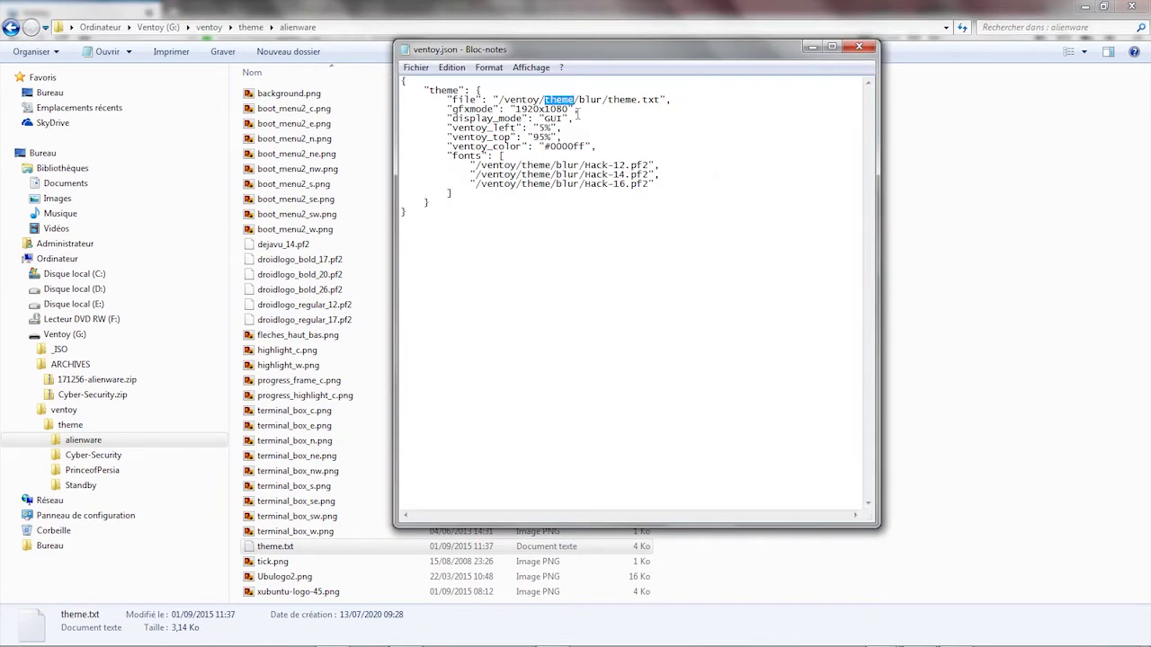
{"action": "left_click_drag", "start_coordinate": [601, 100], "coordinate": [580, 105]}
{"action": "type", "text": "alienware"}
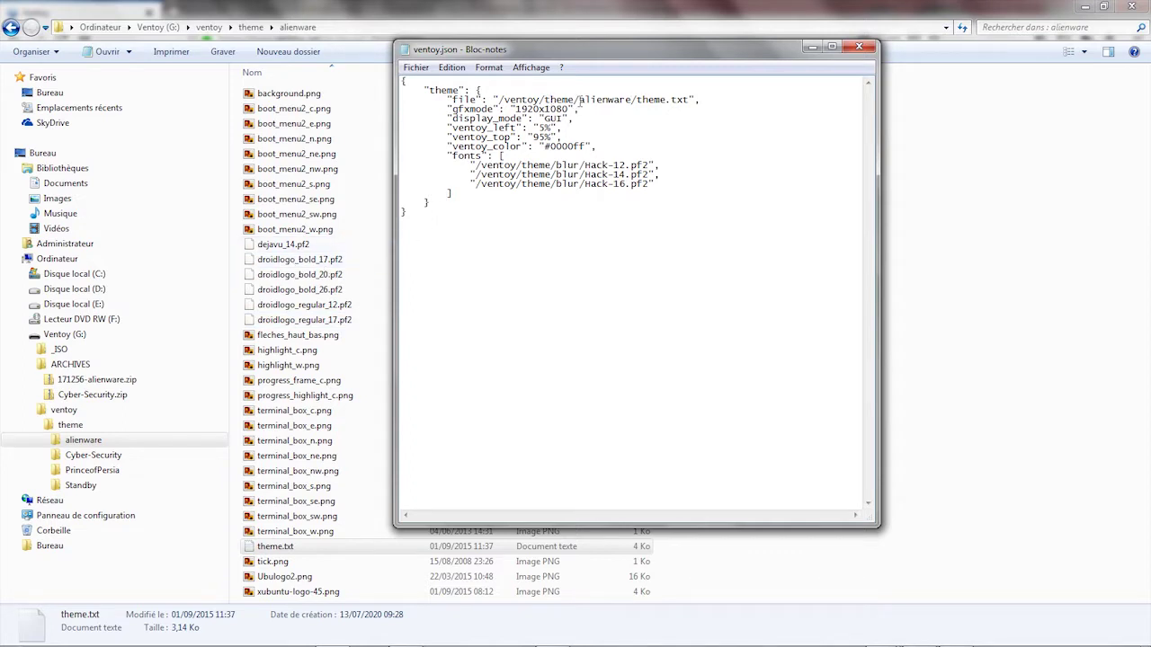
Replace blur with alienware in the three font paths of ventoy.json
{"action": "left_click_drag", "start_coordinate": [580, 100], "coordinate": [630, 101]}
{"action": "key", "text": "ctrl+c"}
{"action": "left_click_drag", "start_coordinate": [557, 165], "coordinate": [579, 185]}
{"action": "key", "text": "ctrl+v"}
{"action": "key", "text": "ctrl+v"}
{"action": "key", "text": "ctrl+v"}
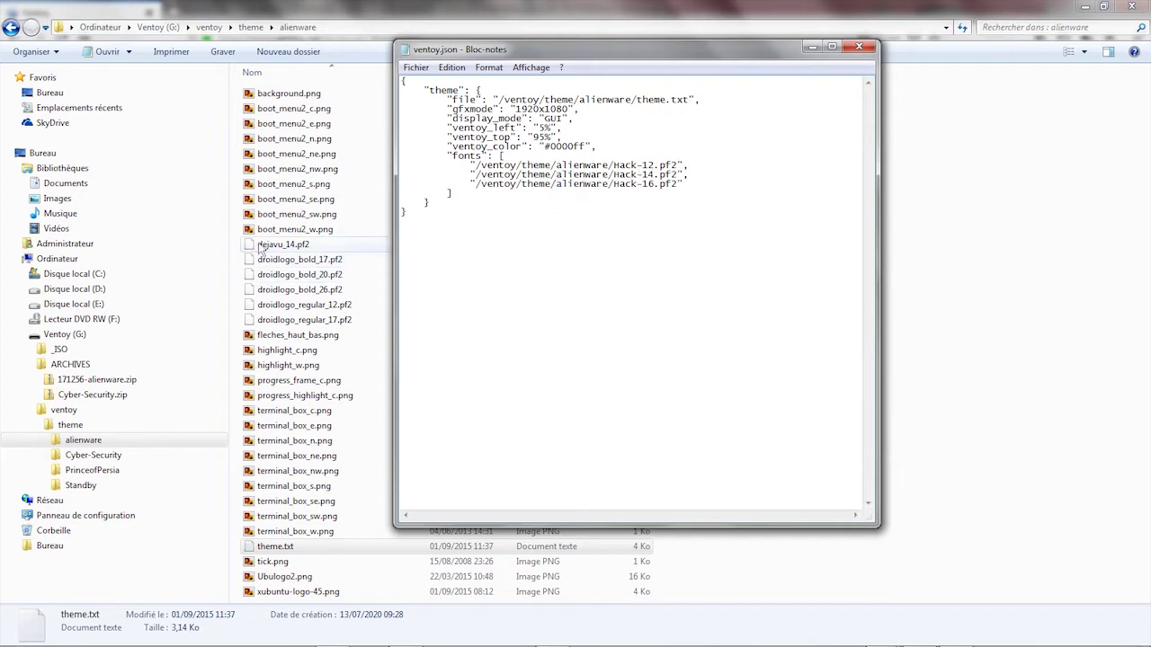
Set the first font entry's file name to dejavu_14, copied from the font file in the alienware folder
{"action": "left_click", "coordinate": [261, 247]}
{"action": "left_click", "coordinate": [261, 246]}
{"action": "key", "text": "ctrl+c"}
{"action": "left_click", "coordinate": [539, 210]}
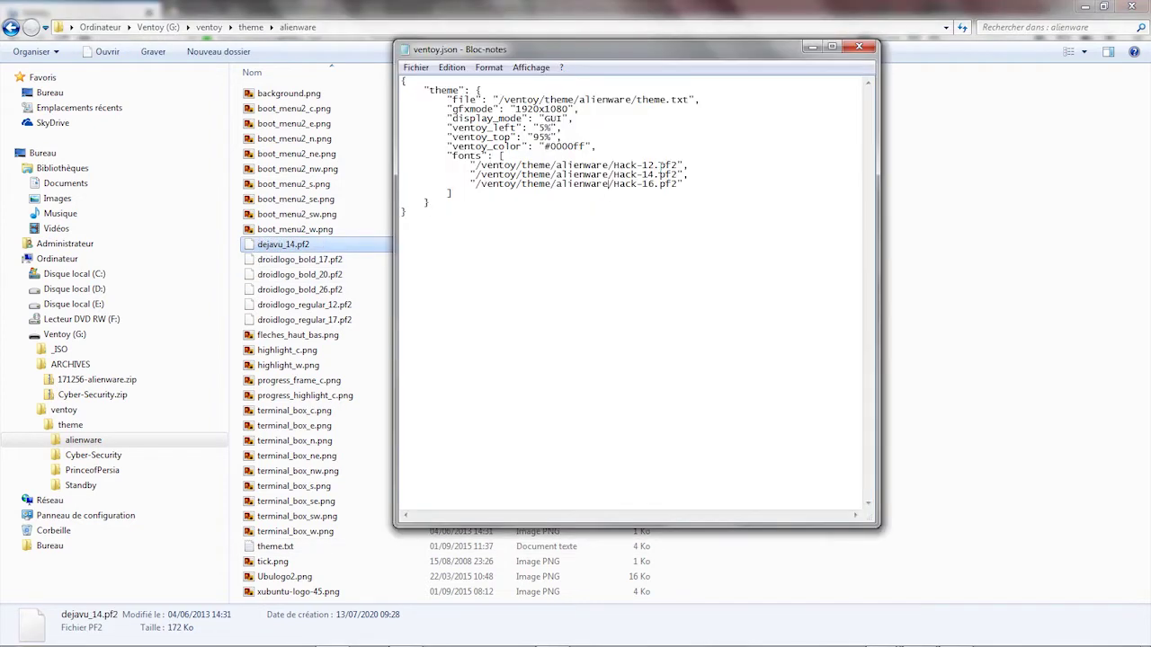
{"action": "left_click_drag", "start_coordinate": [655, 166], "coordinate": [613, 166]}
{"action": "key", "text": "ctrl+v"}
Set the second font entry's file name to droidlogo_bold_17, copied from the alienware folder
{"action": "left_click", "coordinate": [334, 261]}
{"action": "left_click", "coordinate": [333, 260]}
{"action": "key", "text": "ctrl+c"}
{"action": "left_click", "coordinate": [447, 250]}
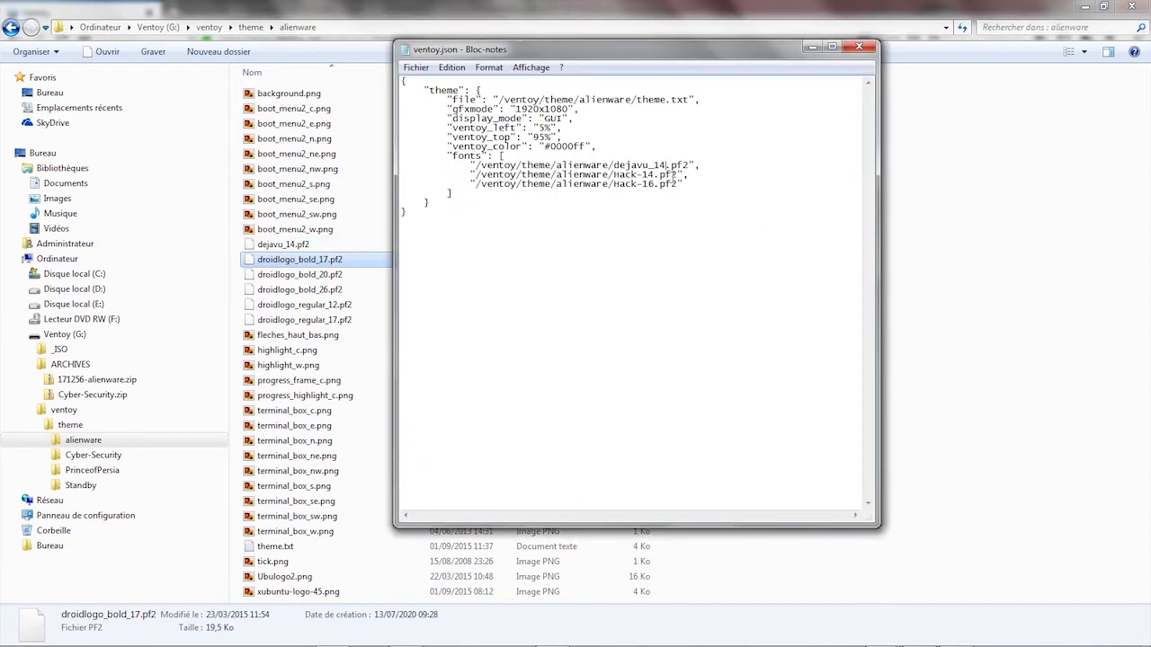
{"action": "left_click_drag", "start_coordinate": [655, 175], "coordinate": [613, 174]}
{"action": "key", "text": "ctrl+v"}
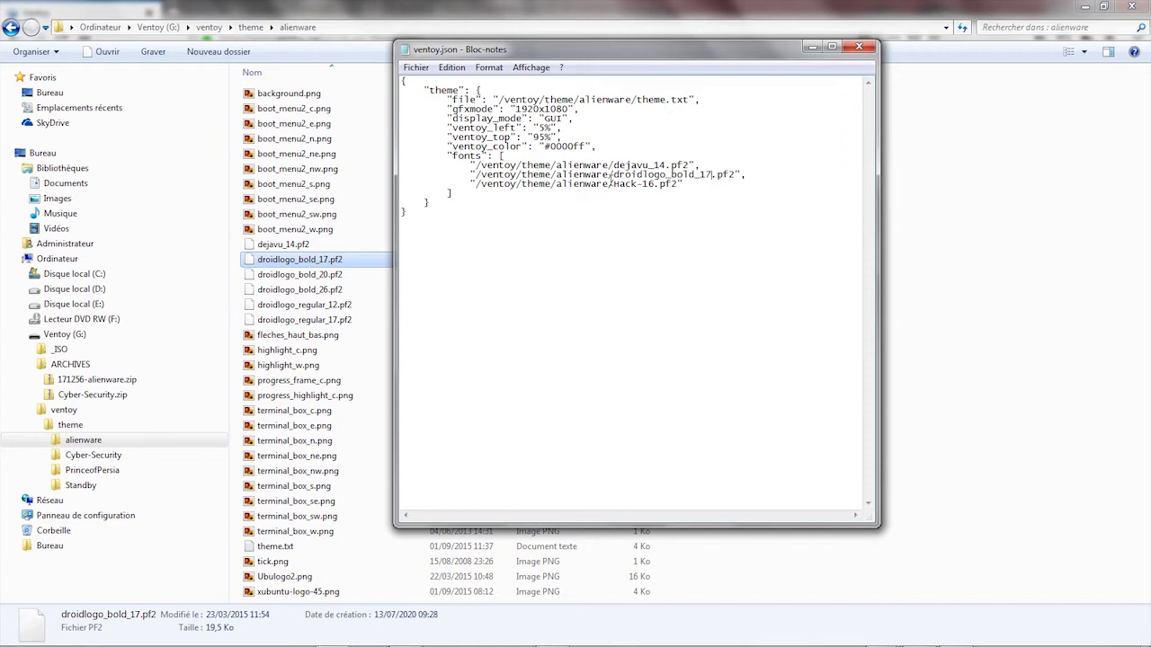
Set the third font entry's file name to droidlogo_bold_20, copied from the alienware folder
{"action": "left_click", "coordinate": [294, 279]}
{"action": "left_click", "coordinate": [294, 279]}
{"action": "key", "text": "ctrl+c"}
{"action": "key", "text": "alt+Tab"}
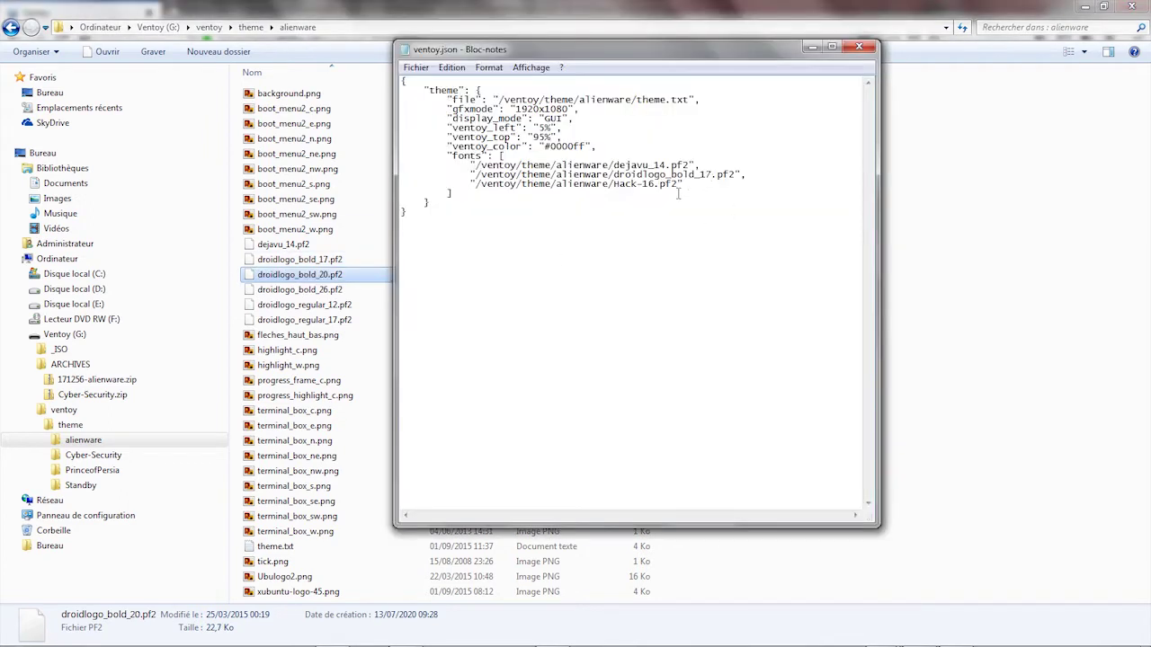
{"action": "left_click_drag", "start_coordinate": [656, 184], "coordinate": [613, 185]}
{"action": "key", "text": "ctrl+v"}
Duplicate the droidlogo_bold_20 font line three times in the fonts list, keeping the entries separated by commas
{"action": "left_click_drag", "start_coordinate": [739, 175], "coordinate": [741, 184]}
{"action": "key", "text": "ctrl+c"}
{"action": "left_click", "coordinate": [741, 184]}
{"action": "key", "text": "ctrl+v"}
{"action": "key", "text": "ctrl+v"}
{"action": "key", "text": "ctrl+v"}
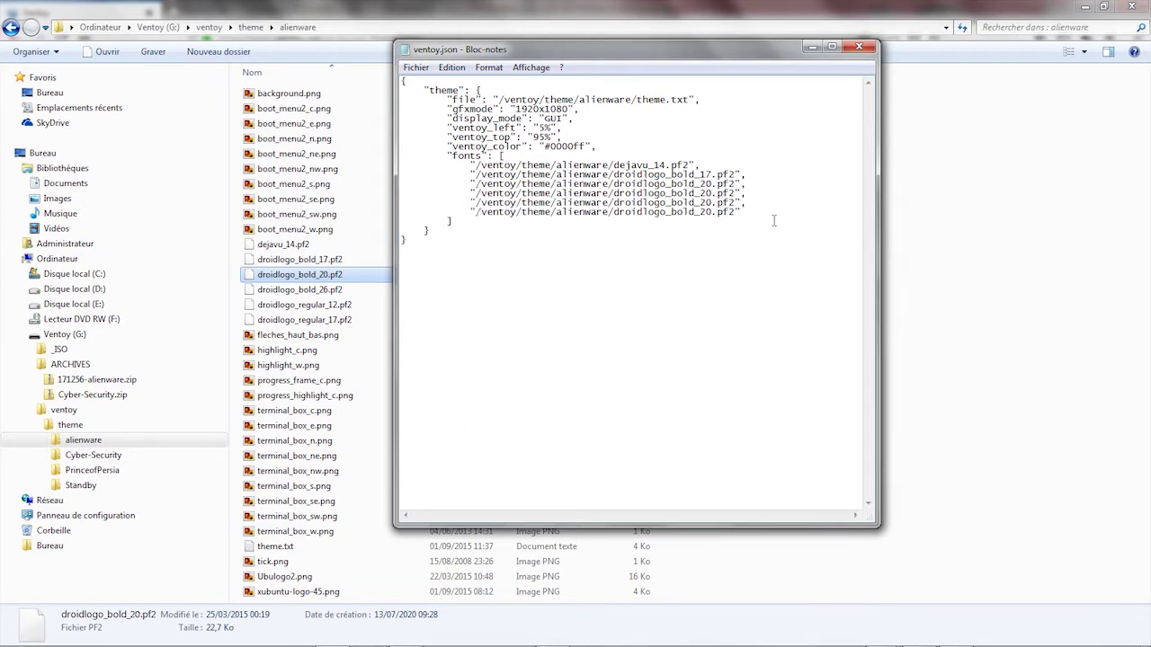
Change the fourth font entry's file name to droidlogo_bold_26, copied from the alienware folder
{"action": "left_click", "coordinate": [326, 295]}
{"action": "left_click", "coordinate": [325, 294]}
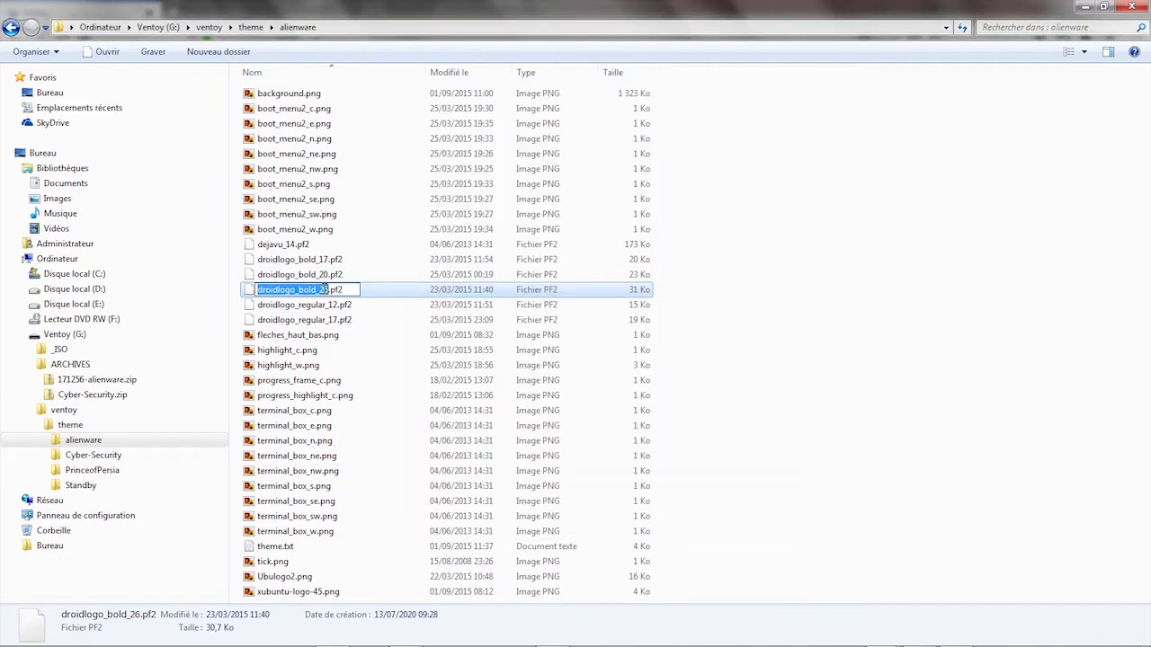
{"action": "key", "text": "ctrl+c"}
{"action": "key", "text": "alt+Tab"}
{"action": "left_click_drag", "start_coordinate": [713, 193], "coordinate": [616, 193]}
{"action": "key", "text": "ctrl+v"}
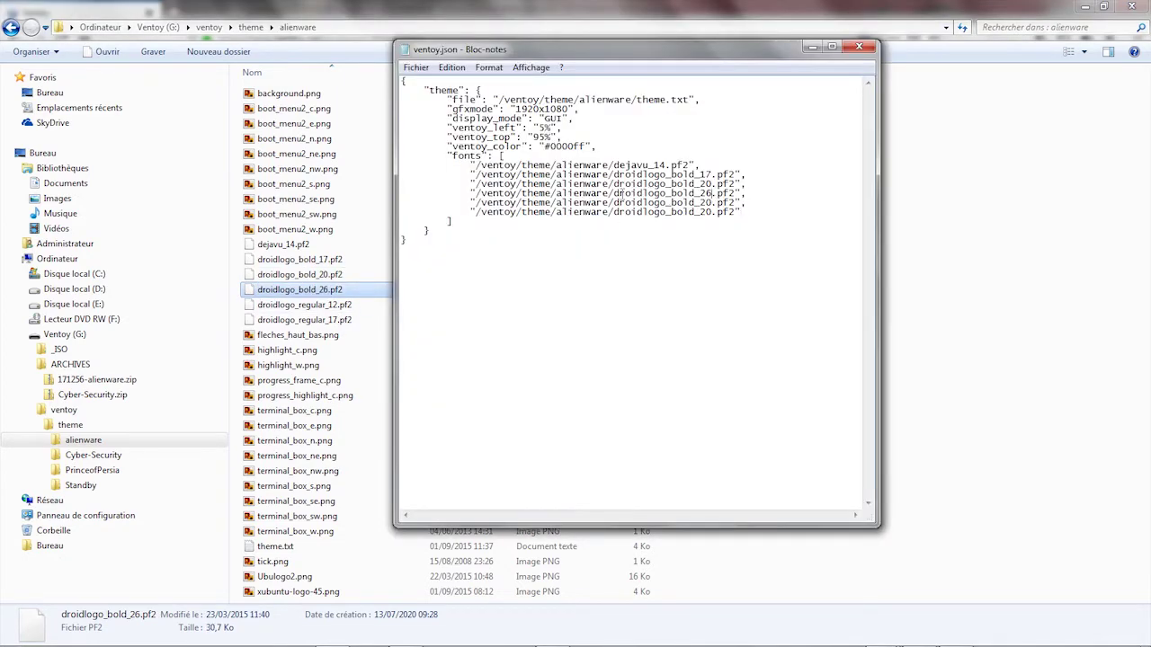
Change the fifth font entry's file name to droidlogo_regular_12, copied from the alienware folder
{"action": "left_click", "coordinate": [317, 306]}
{"action": "left_click", "coordinate": [317, 306]}
{"action": "key", "text": "ctrl+c"}
{"action": "key", "text": "alt+Tab"}
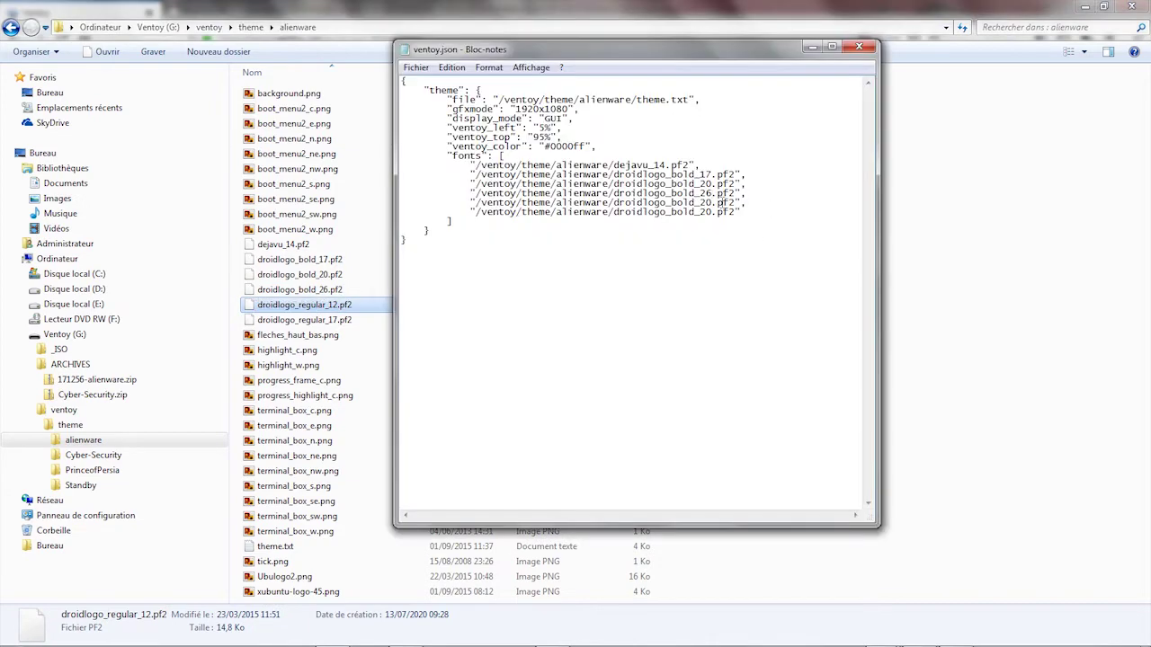
{"action": "left_click_drag", "start_coordinate": [719, 202], "coordinate": [614, 202]}
{"action": "key", "text": "ctrl+v"}
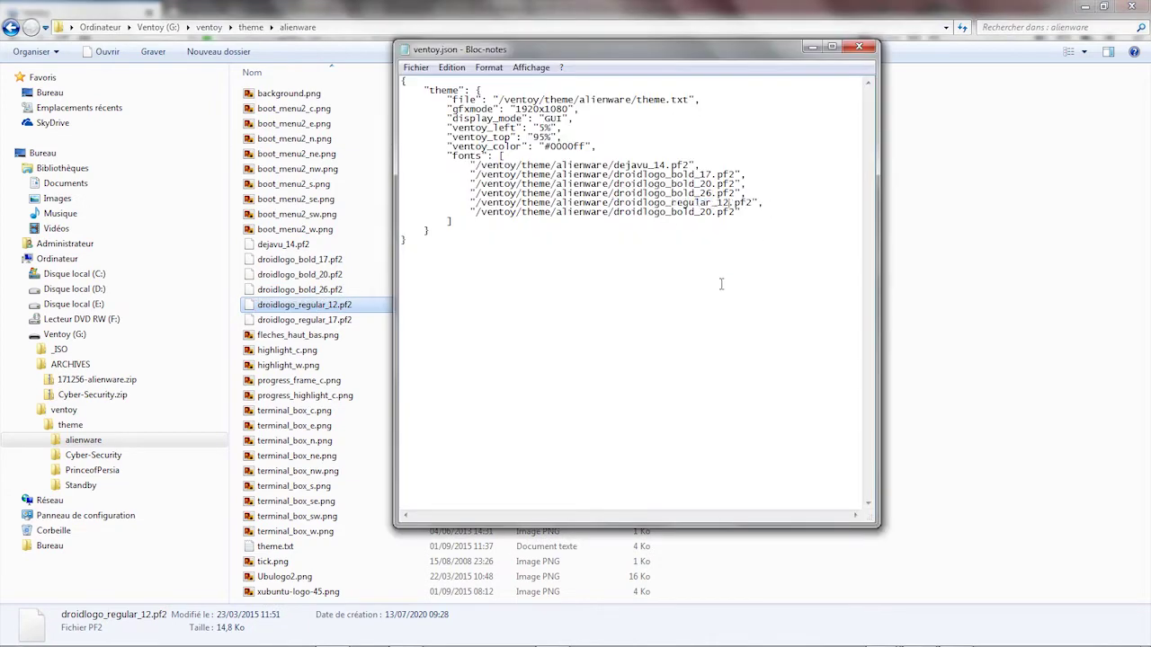
Change the last font entry's file name to droidlogo_regular_17, then close ventoy.json and save its changes
{"action": "left_click", "coordinate": [314, 320]}
{"action": "left_click", "coordinate": [315, 320]}
{"action": "key", "text": "ctrl+c"}
{"action": "key", "text": "alt+Tab"}
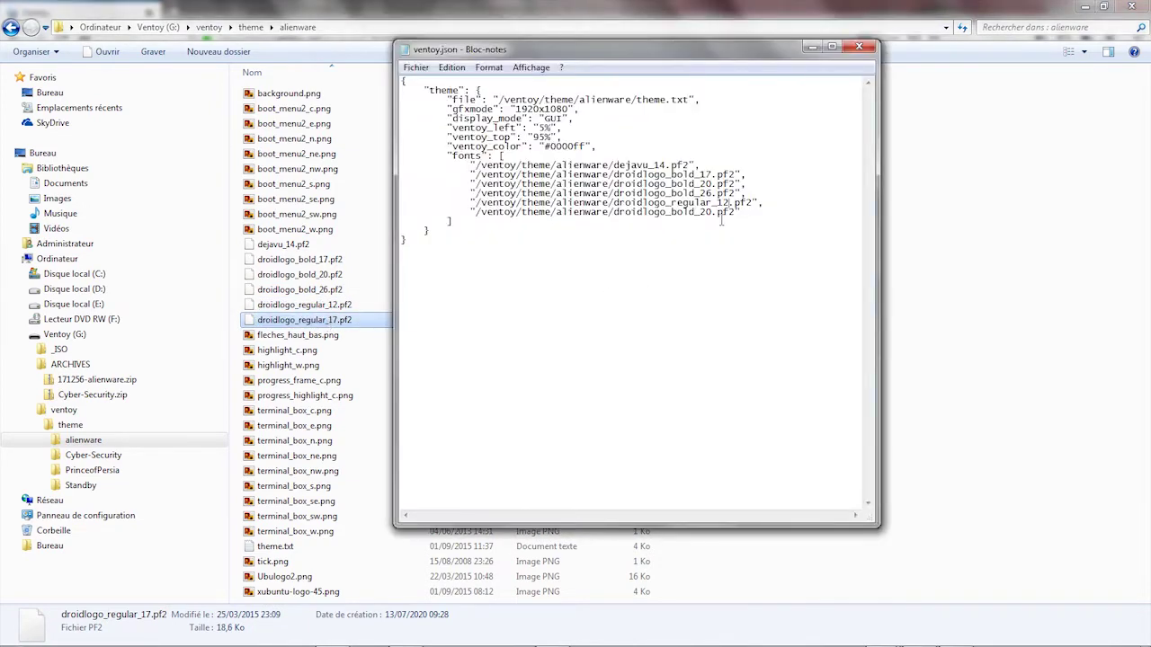
{"action": "left_click_drag", "start_coordinate": [716, 212], "coordinate": [614, 212]}
{"action": "key", "text": "ctrl+v"}
{"action": "left_click", "coordinate": [866, 49]}
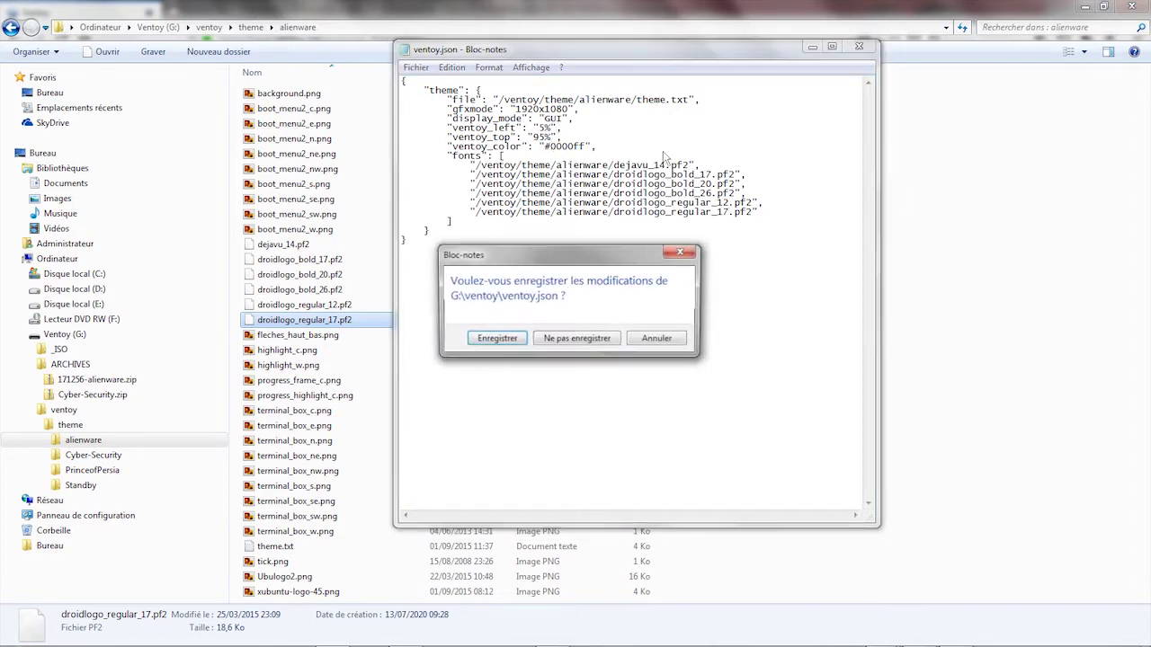
{"action": "left_click", "coordinate": [499, 338]}
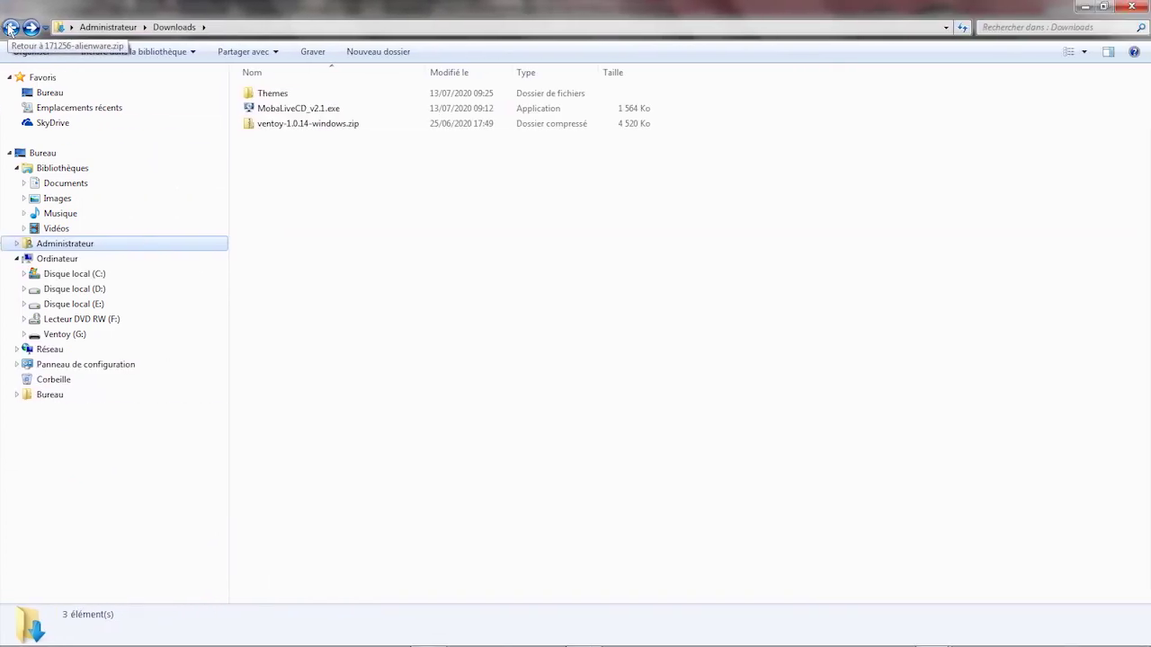
Launch MobaLiveCD_v2.1.exe from Downloads and boot the USB drive g: without creating a virtual hard disk
{"action": "double_click", "coordinate": [306, 108]}
{"action": "left_click", "coordinate": [616, 339]}
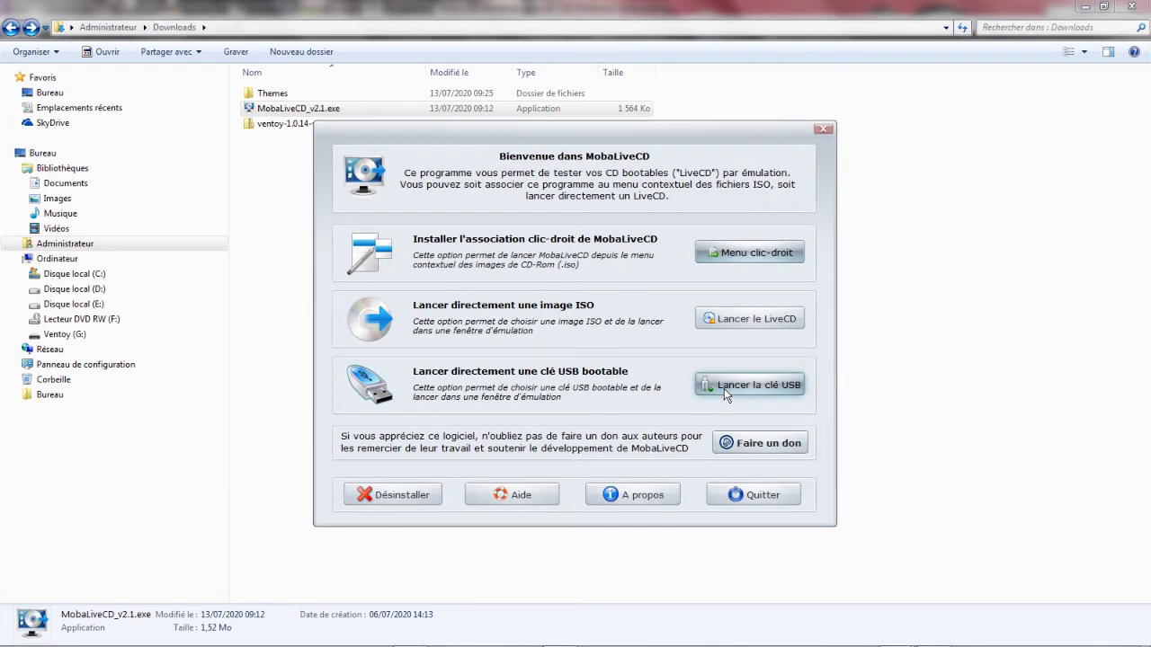
{"action": "left_click", "coordinate": [723, 389]}
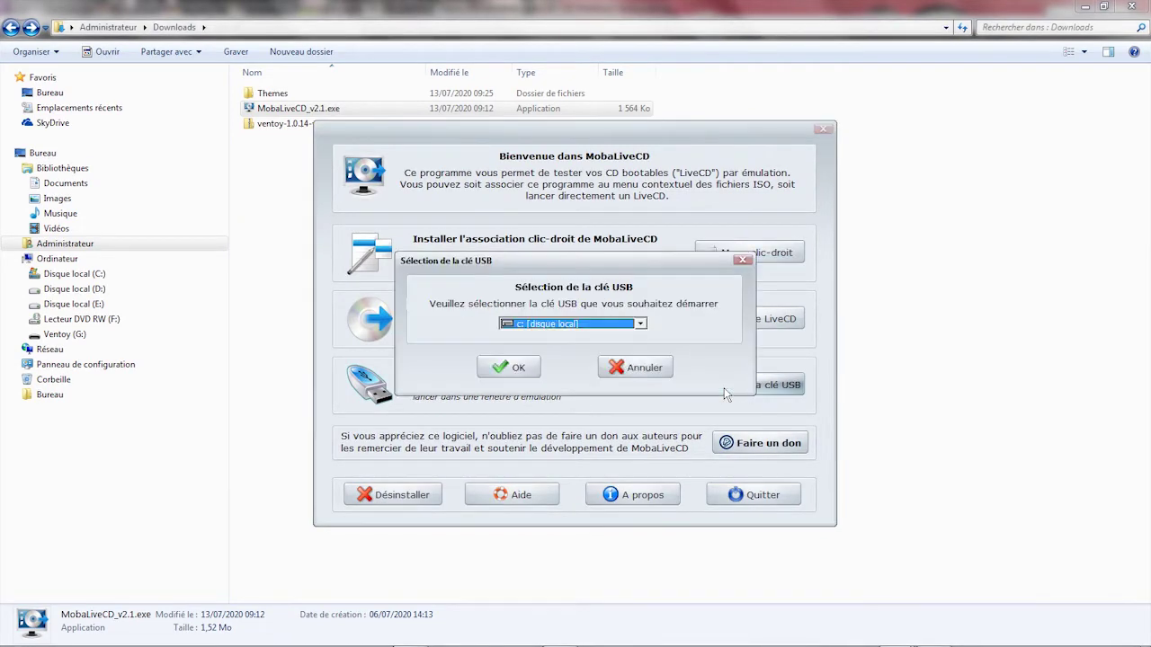
{"action": "left_click", "coordinate": [560, 325]}
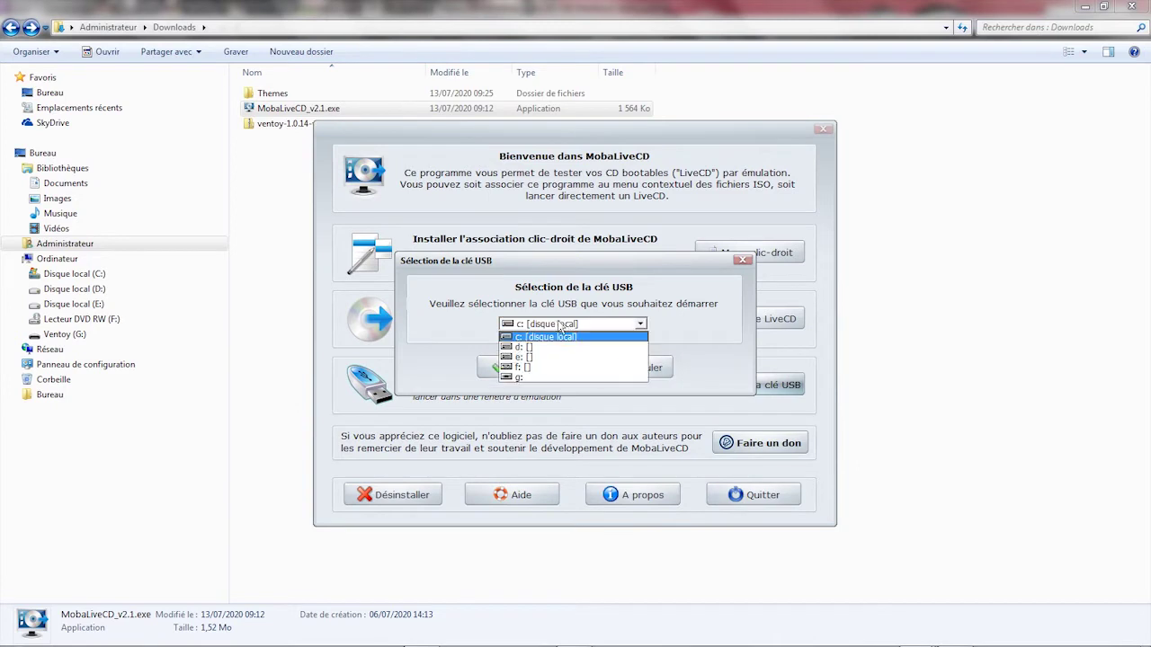
{"action": "left_click", "coordinate": [529, 377]}
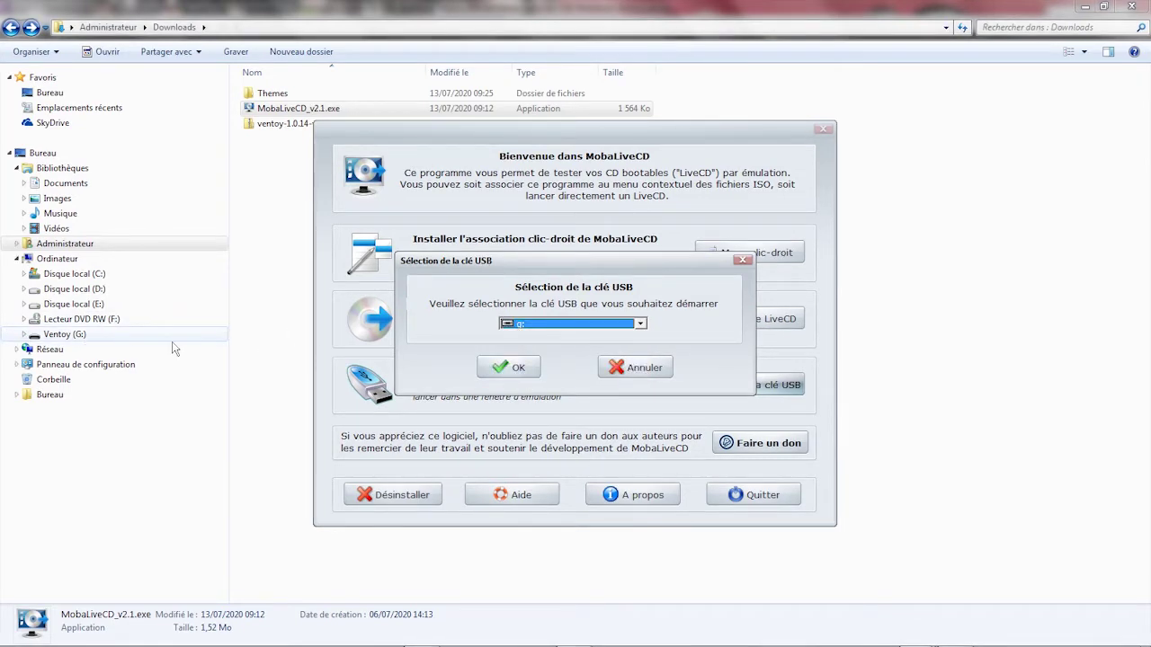
{"action": "left_click", "coordinate": [518, 371]}
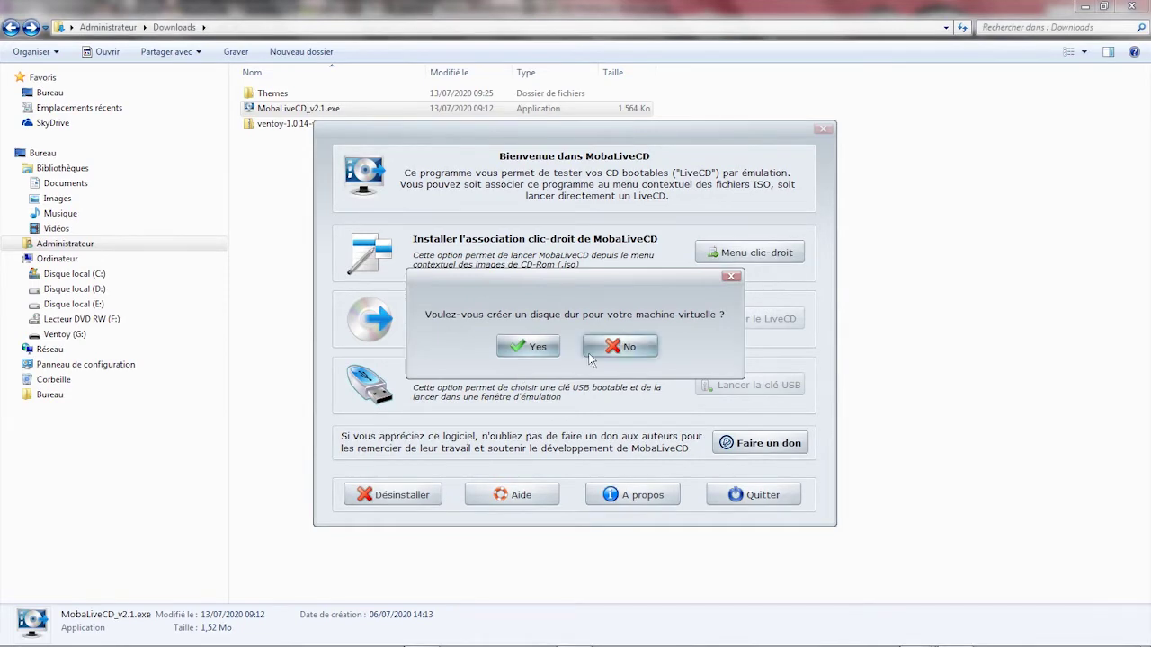
{"action": "left_click", "coordinate": [621, 350]}
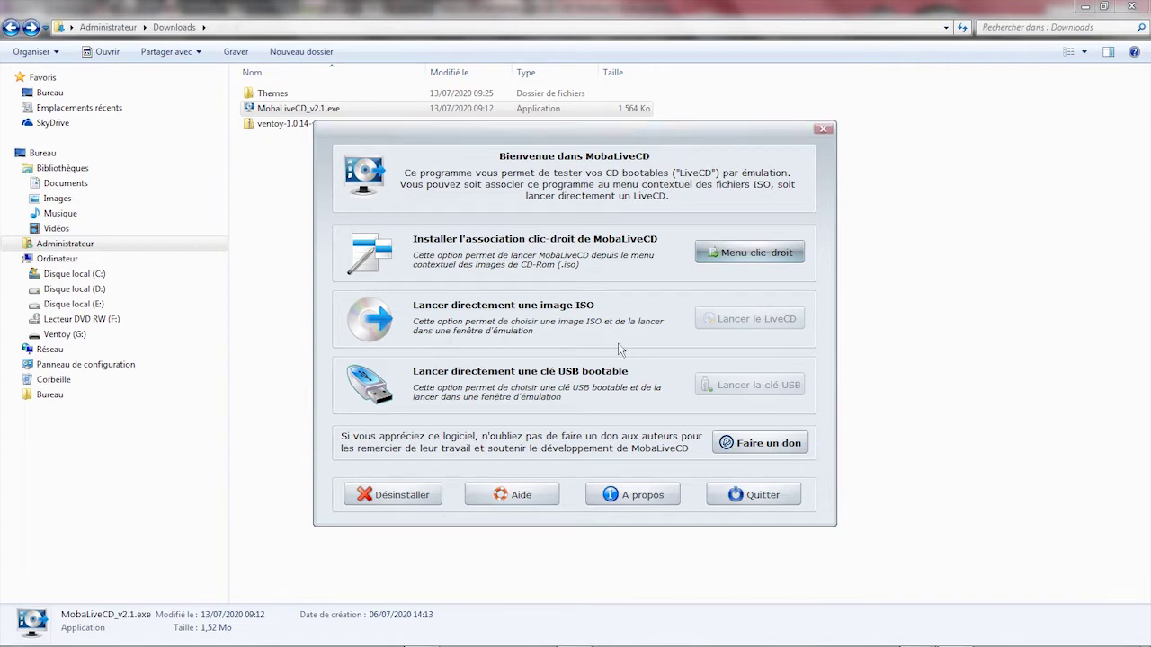
Maximise the QEMU window, check the themed boot menu by moving down to the Windows 7 entry, and close the emulator
{"action": "double_click", "coordinate": [604, 135]}
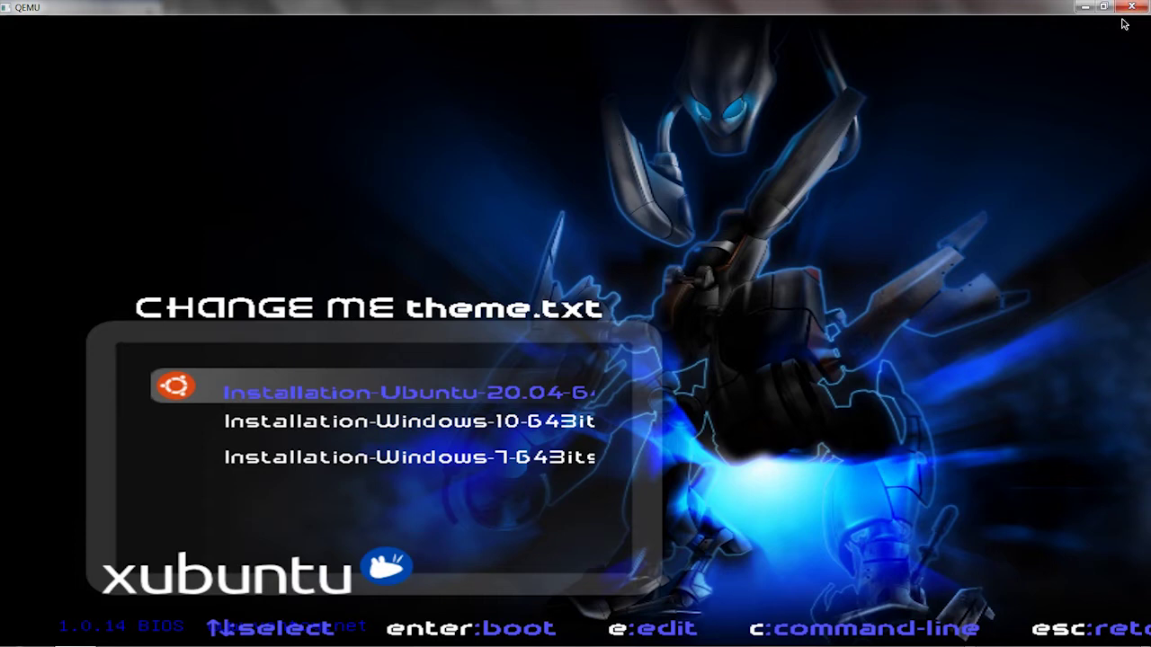
{"action": "key", "text": "Down"}
{"action": "key", "text": "Down"}
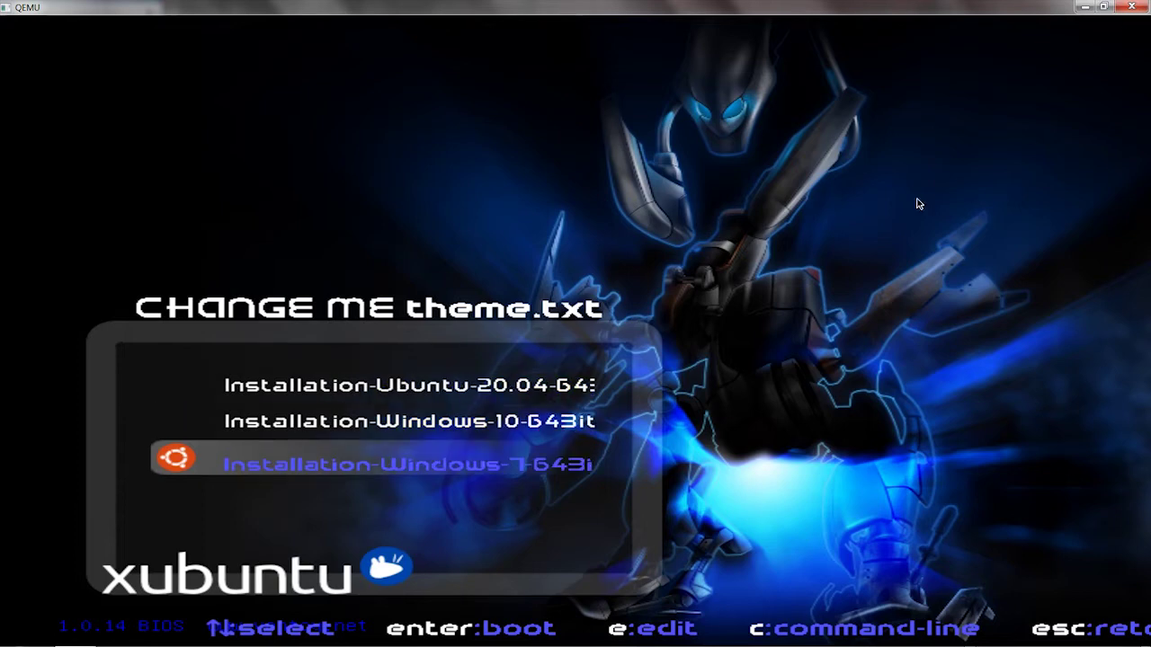
{"action": "left_click", "coordinate": [1137, 9]}
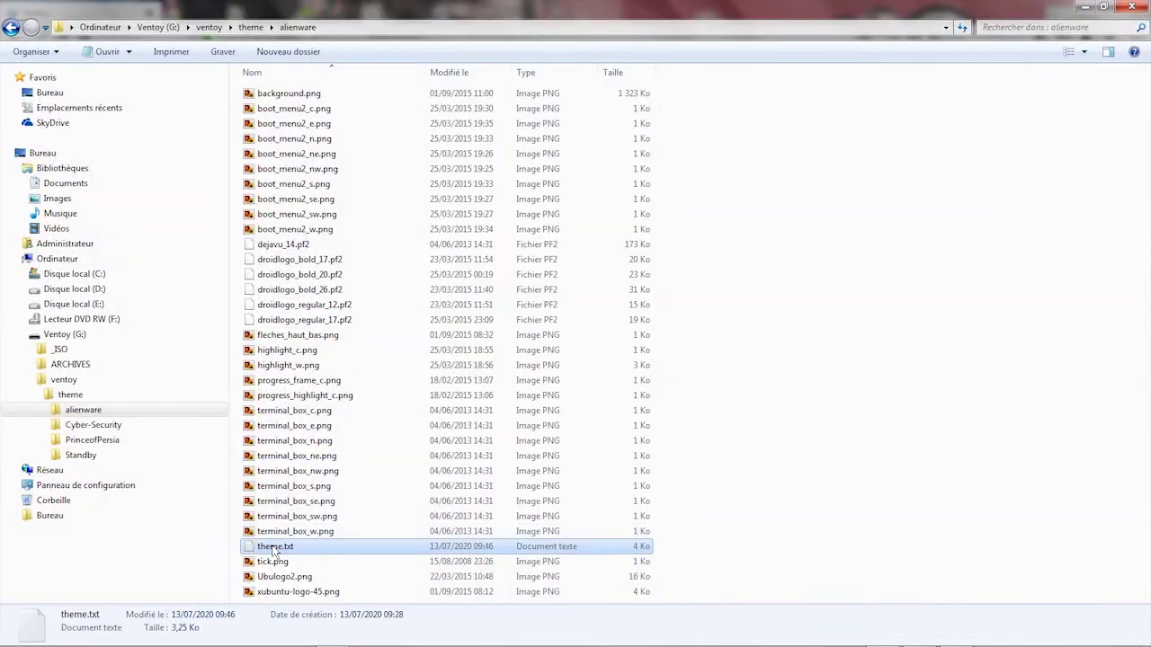
Open theme.txt from the alienware folder and set the menu title label's text to "Installation de Systemes d'exploitation"
{"action": "double_click", "coordinate": [274, 547]}
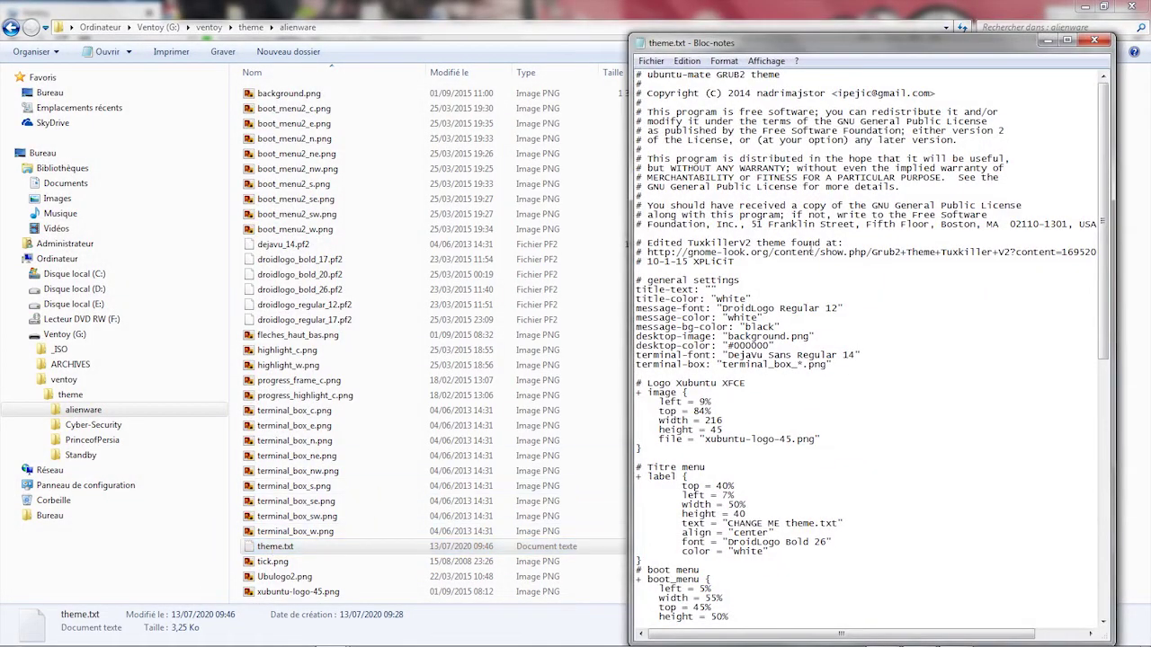
{"action": "left_click", "coordinate": [1067, 41]}
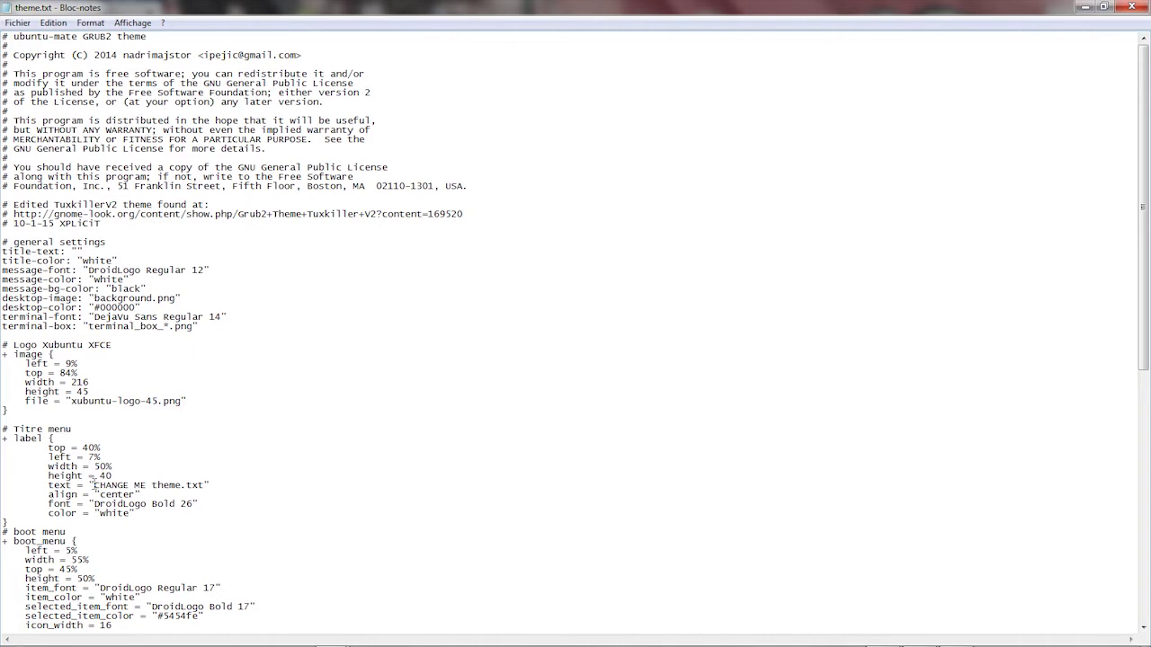
{"action": "left_click_drag", "start_coordinate": [95, 486], "coordinate": [206, 486]}
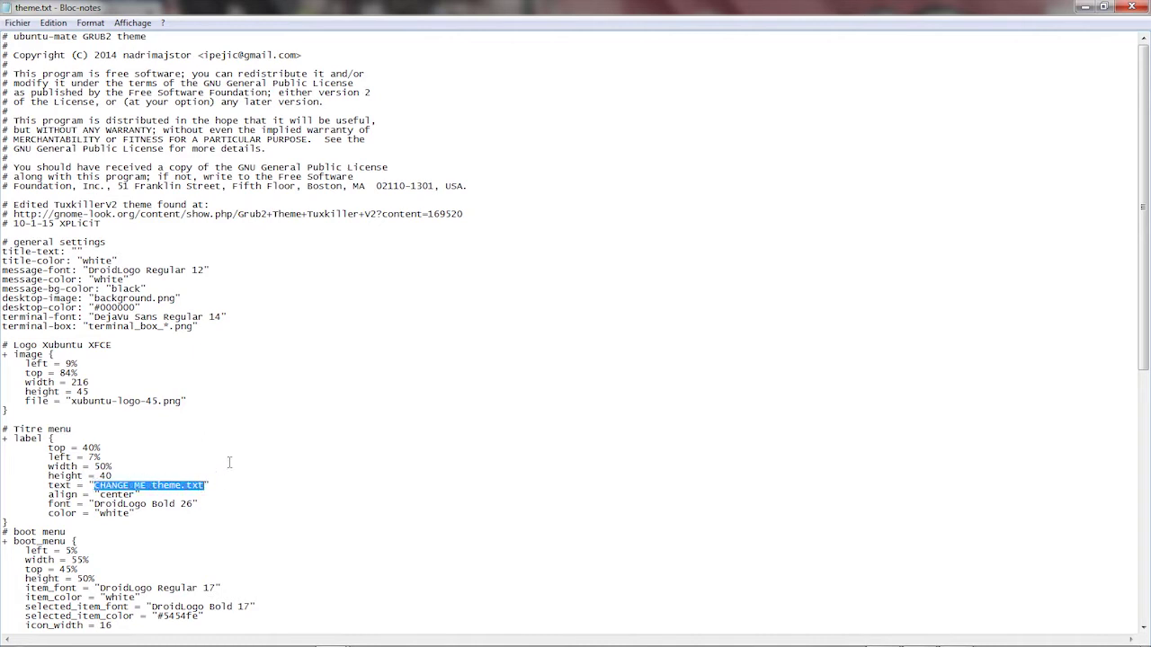
{"action": "key", "text": "ctrl+v"}
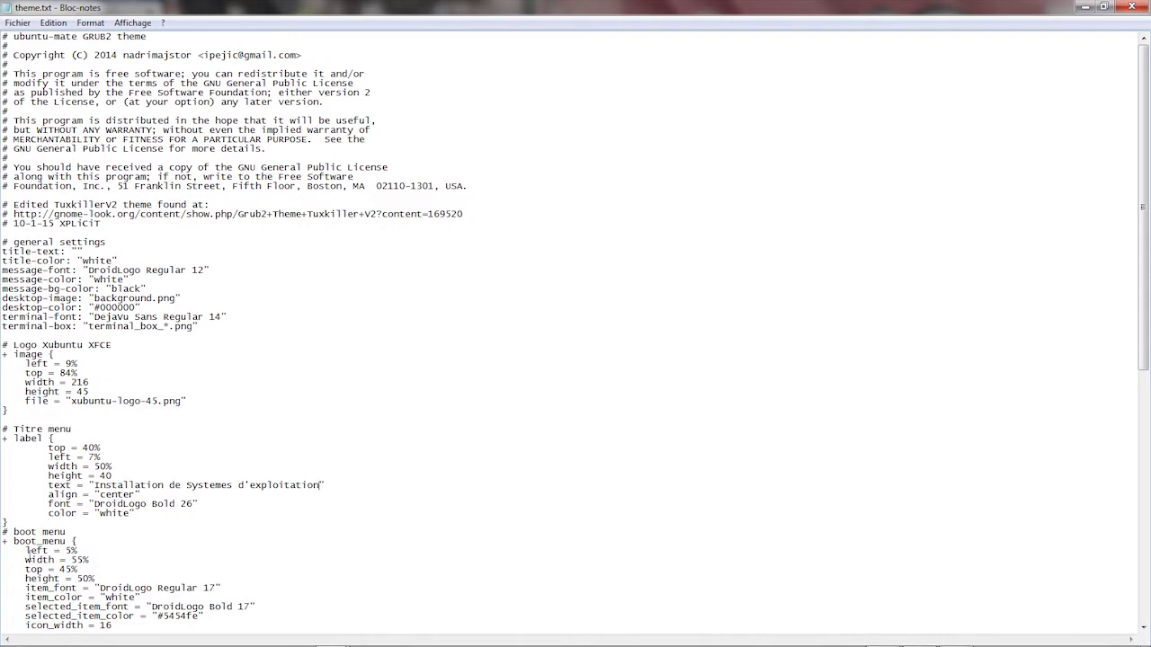
Set the boot_menu width to 80% in theme.txt
{"action": "left_click_drag", "start_coordinate": [71, 559], "coordinate": [84, 559]}
{"action": "type", "text": "80"}
{"action": "scroll", "coordinate": [208, 576], "scroll_direction": "down", "scroll_amount": 3}
{"action": "scroll", "coordinate": [208, 575], "scroll_direction": "down", "scroll_amount": 7}
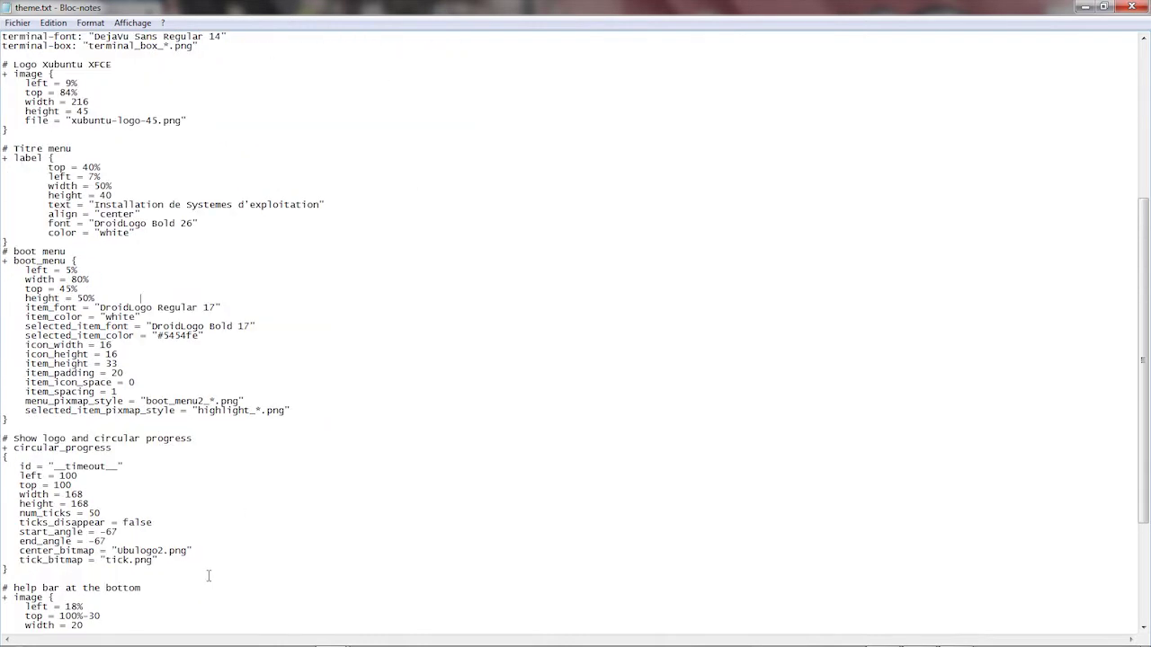
Set the help bar image's left to 0% and the hbox's left to 2% in theme.txt, and save the file on closing
{"action": "scroll", "coordinate": [208, 575], "scroll_direction": "down", "scroll_amount": 6}
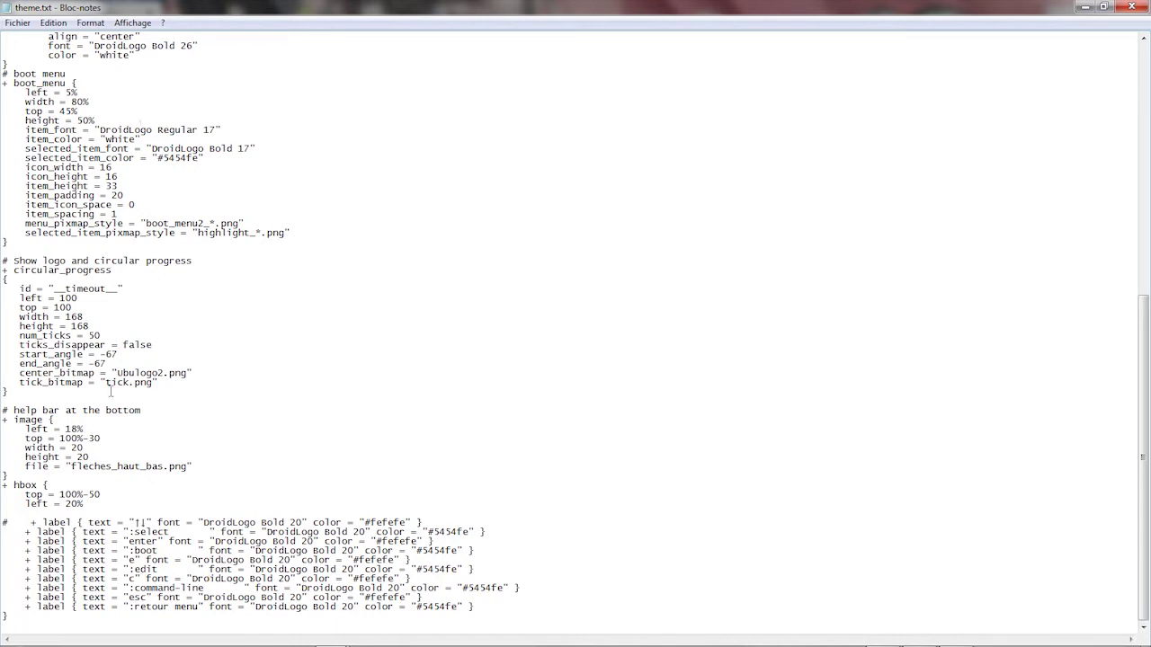
{"action": "double_click", "coordinate": [70, 430]}
{"action": "type", "text": "0"}
{"action": "left_click", "coordinate": [76, 504]}
{"action": "key", "text": "BackSpace"}
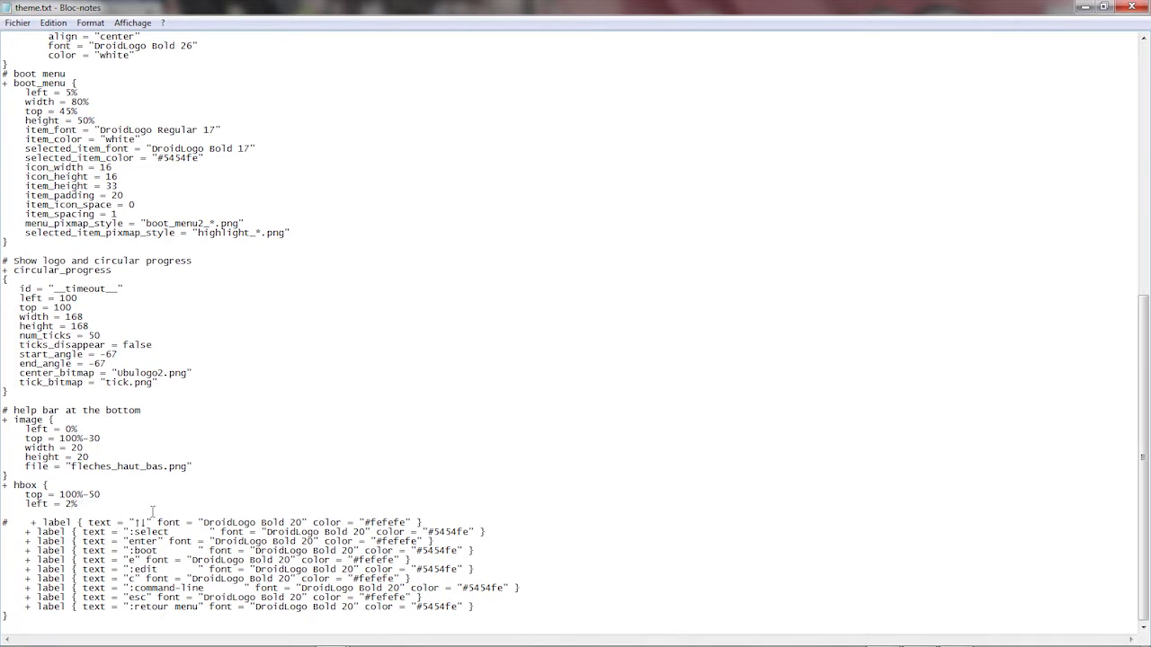
{"action": "left_click", "coordinate": [1131, 7]}
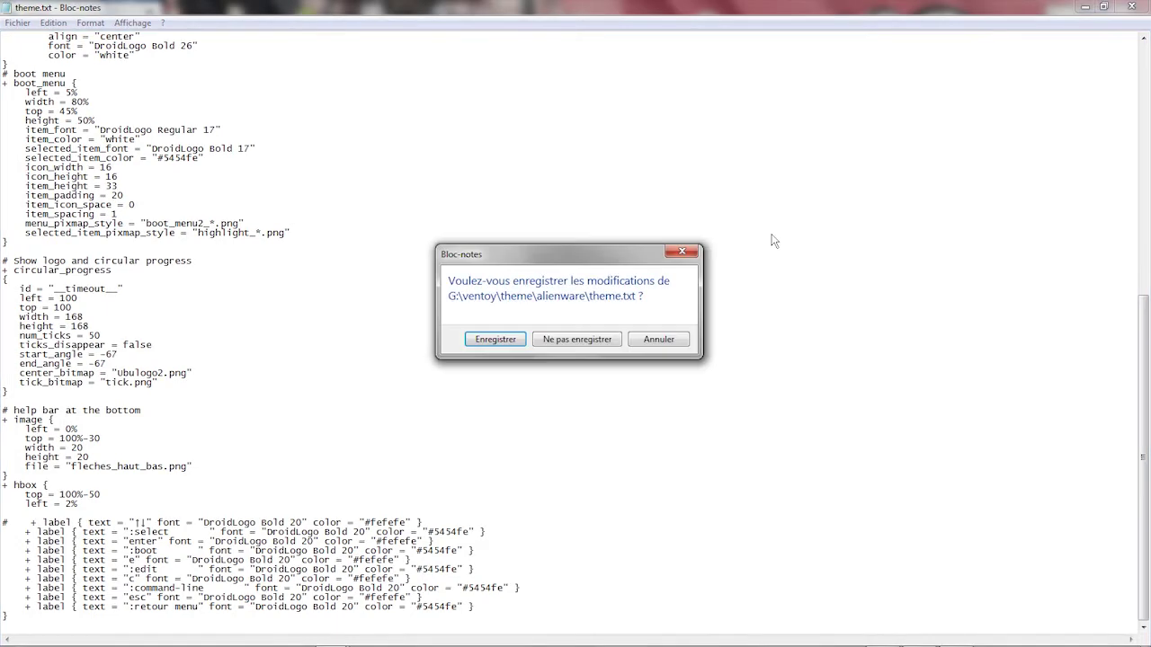
{"action": "left_click", "coordinate": [520, 348]}
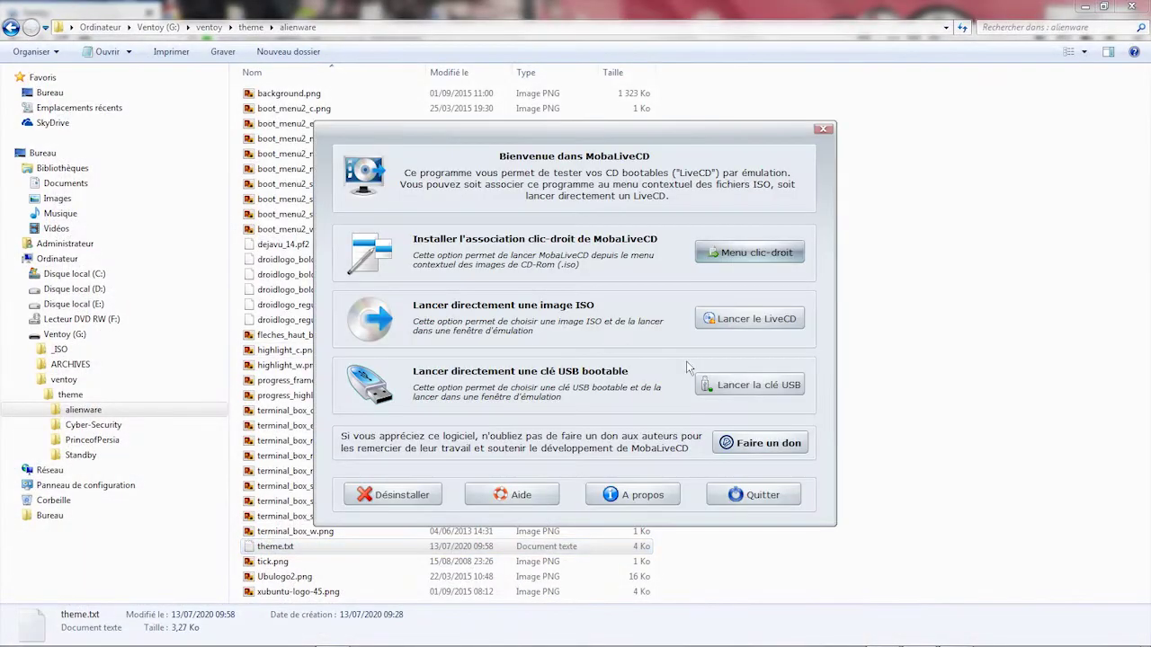
Boot the USB drive g: in MobaLiveCD without a virtual hard disk, check the maximised boot menu's layout, and close the emulator
{"action": "left_click", "coordinate": [729, 385]}
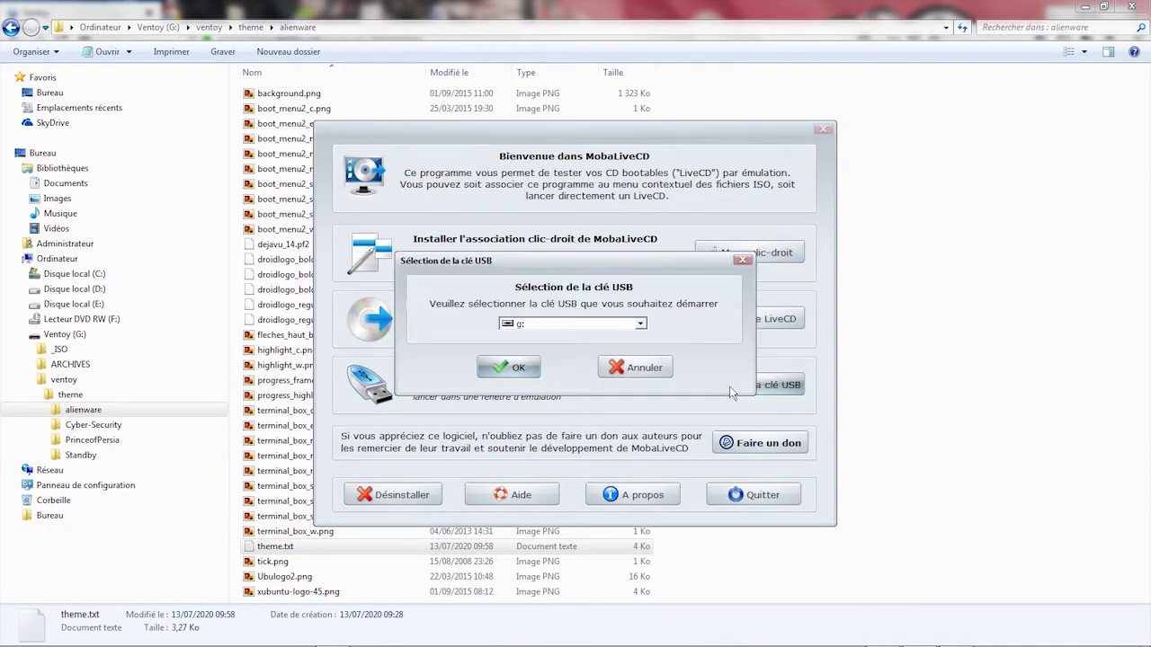
{"action": "left_click", "coordinate": [511, 367]}
{"action": "left_click", "coordinate": [629, 348]}
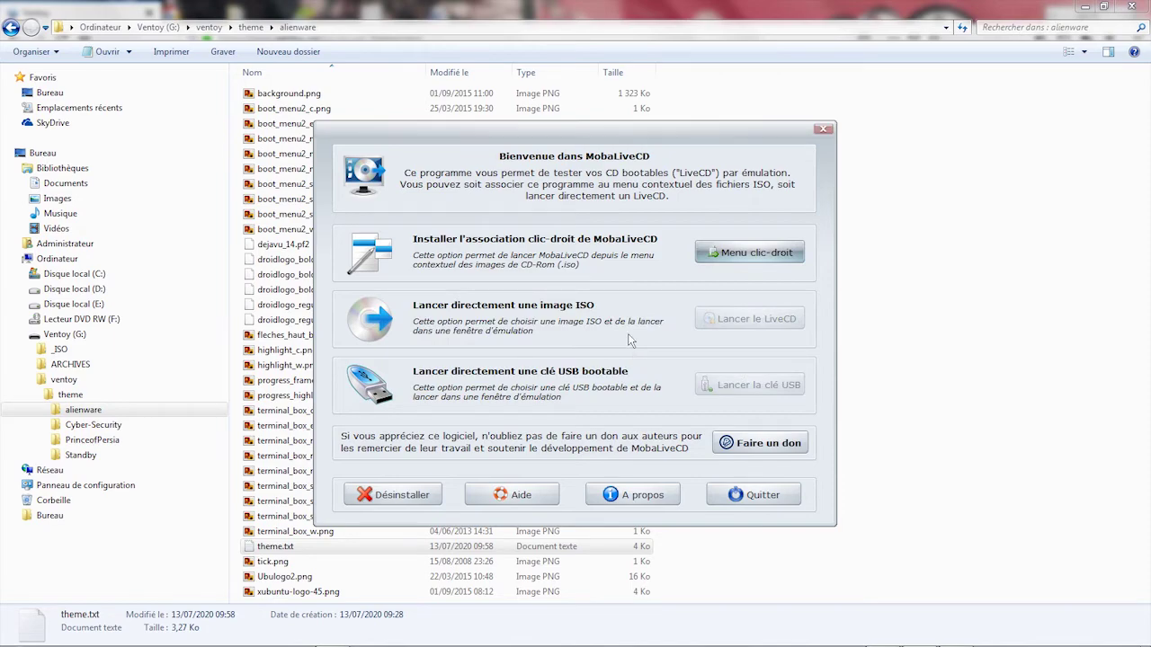
{"action": "left_click", "coordinate": [623, 151]}
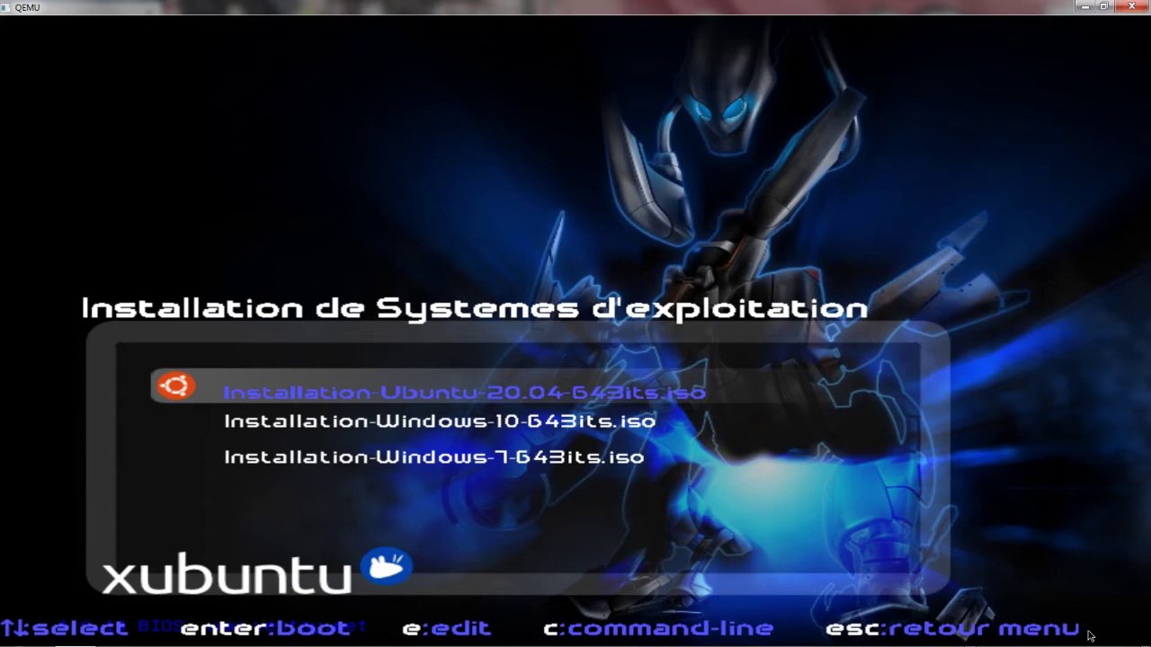
{"action": "left_click", "coordinate": [1131, 8]}
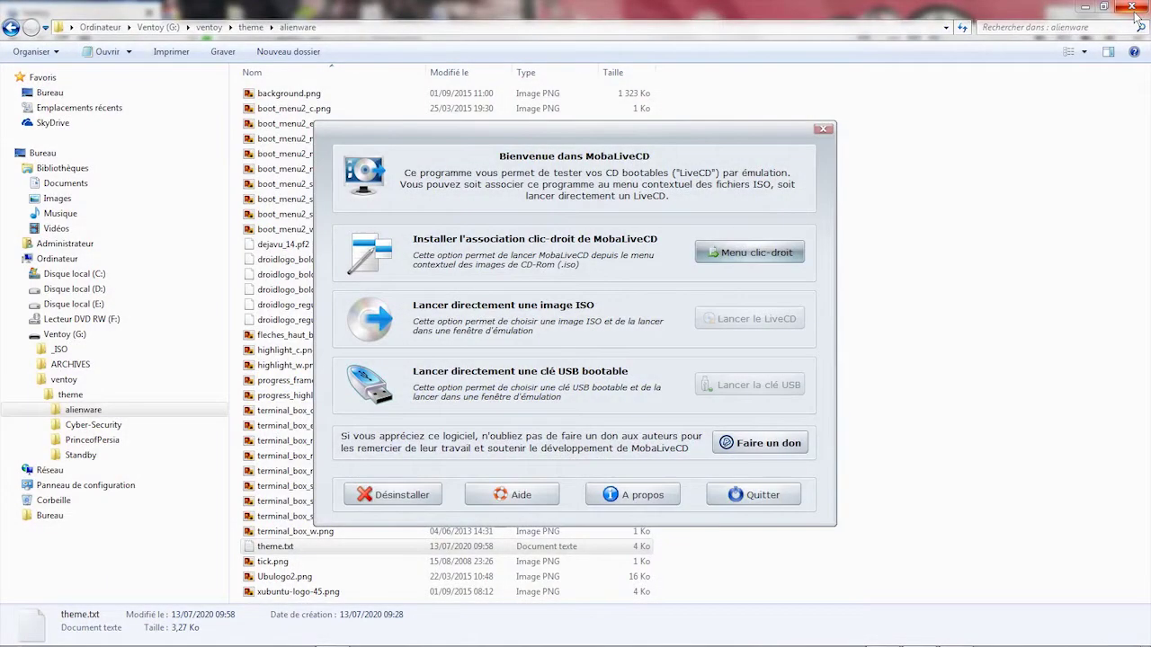
Reopen theme.txt, set the help bar image's left to 2% and the hbox's left to 5%, and save it on closing
{"action": "left_click", "coordinate": [269, 550]}
{"action": "double_click", "coordinate": [269, 551]}
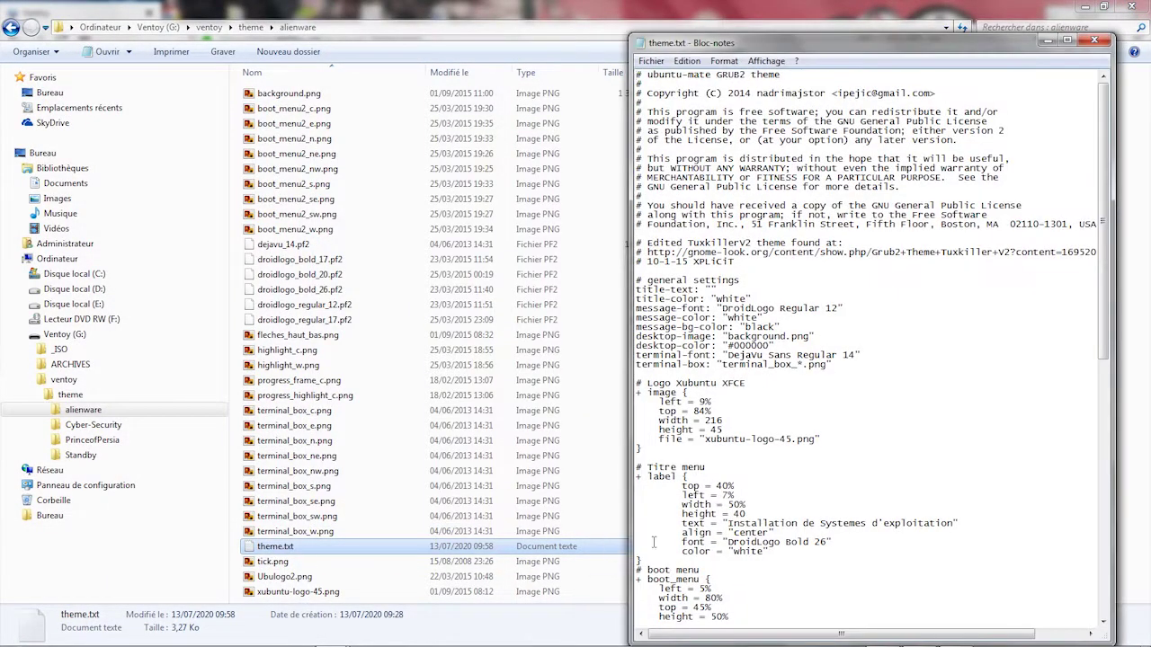
{"action": "left_click", "coordinate": [1068, 43]}
{"action": "scroll", "coordinate": [90, 495], "scroll_direction": "down", "scroll_amount": 15}
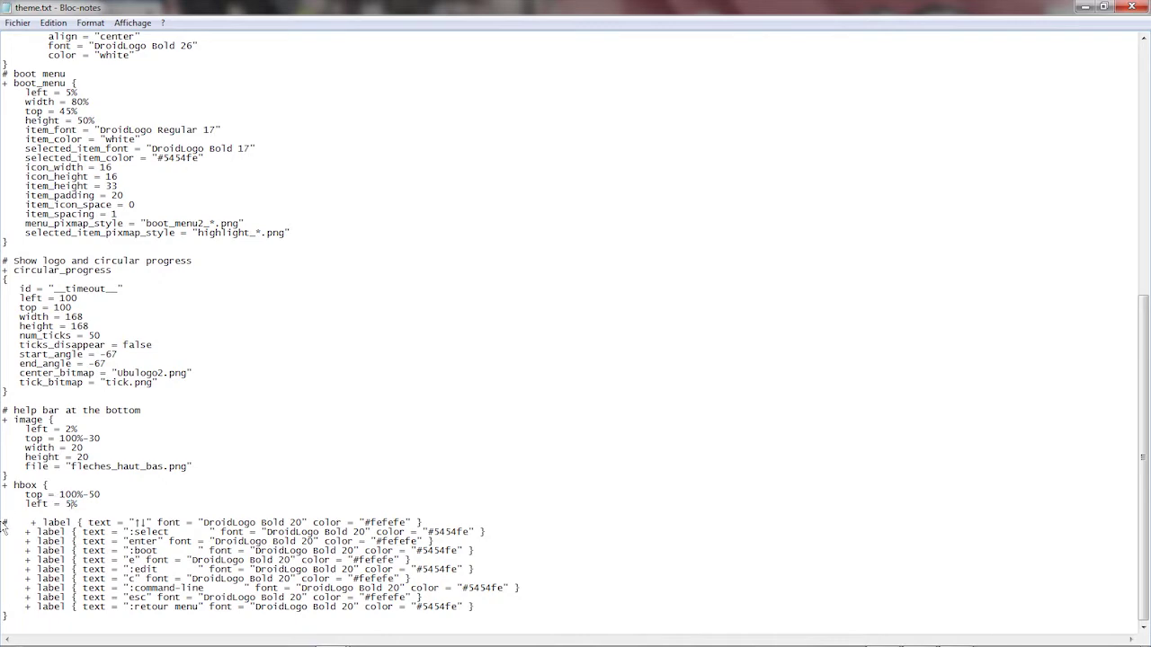
{"action": "left_click", "coordinate": [1130, 7]}
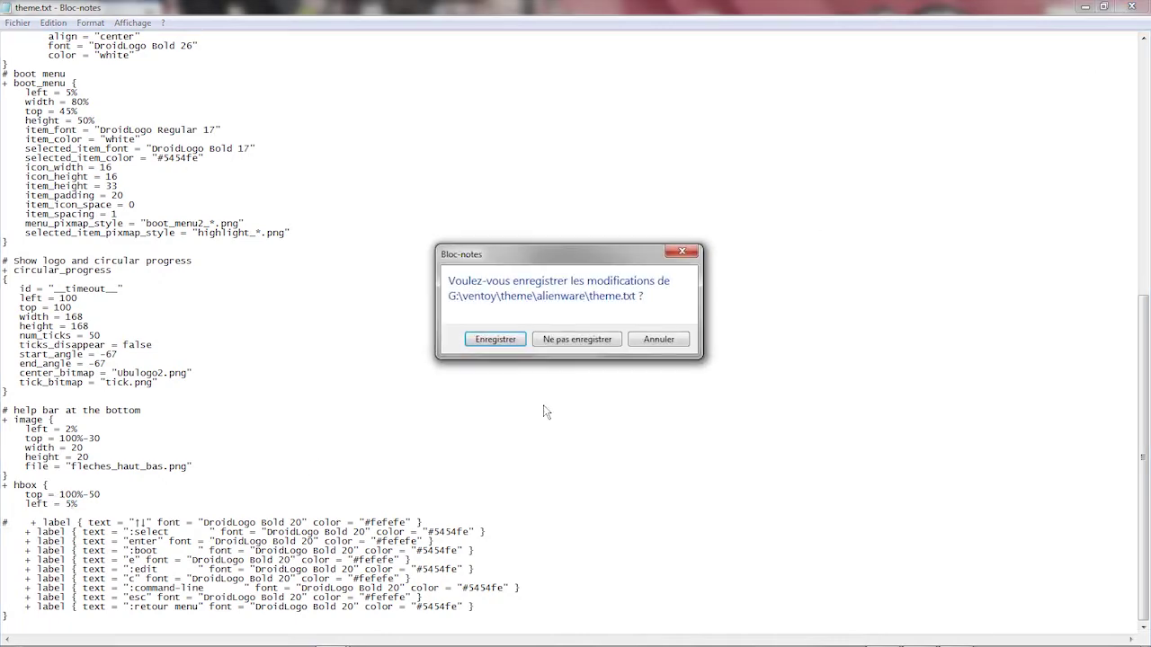
{"action": "left_click", "coordinate": [497, 340]}
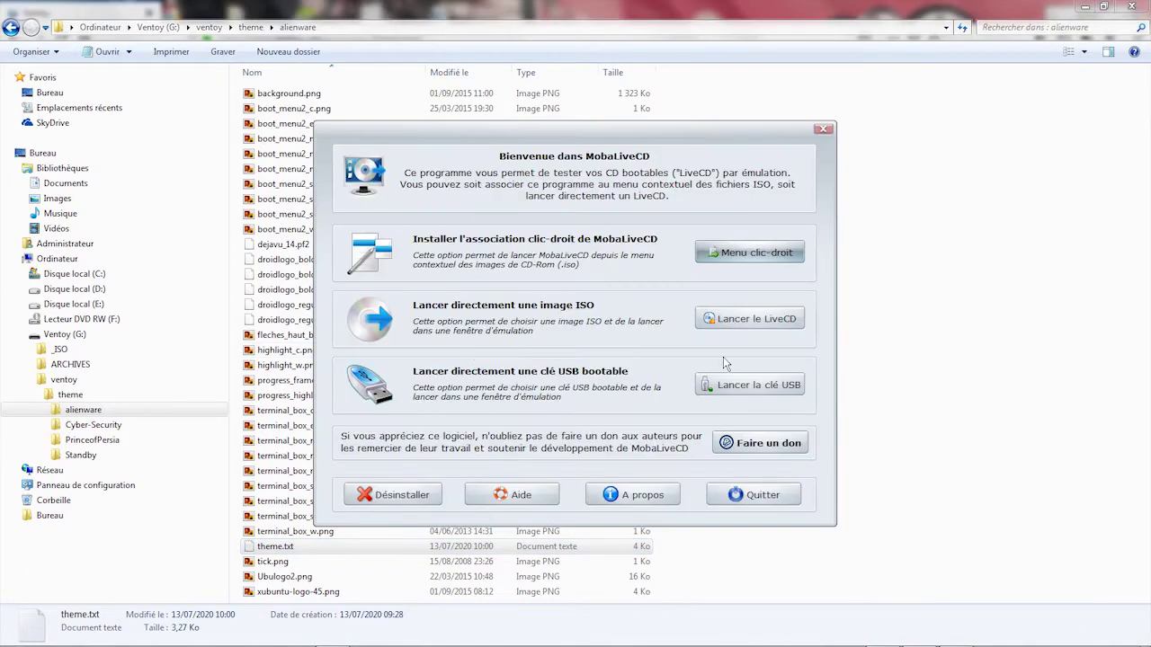
Boot the USB drive g: again in MobaLiveCD, check the help bar's spacing, and close the emulator
{"action": "left_click", "coordinate": [750, 385]}
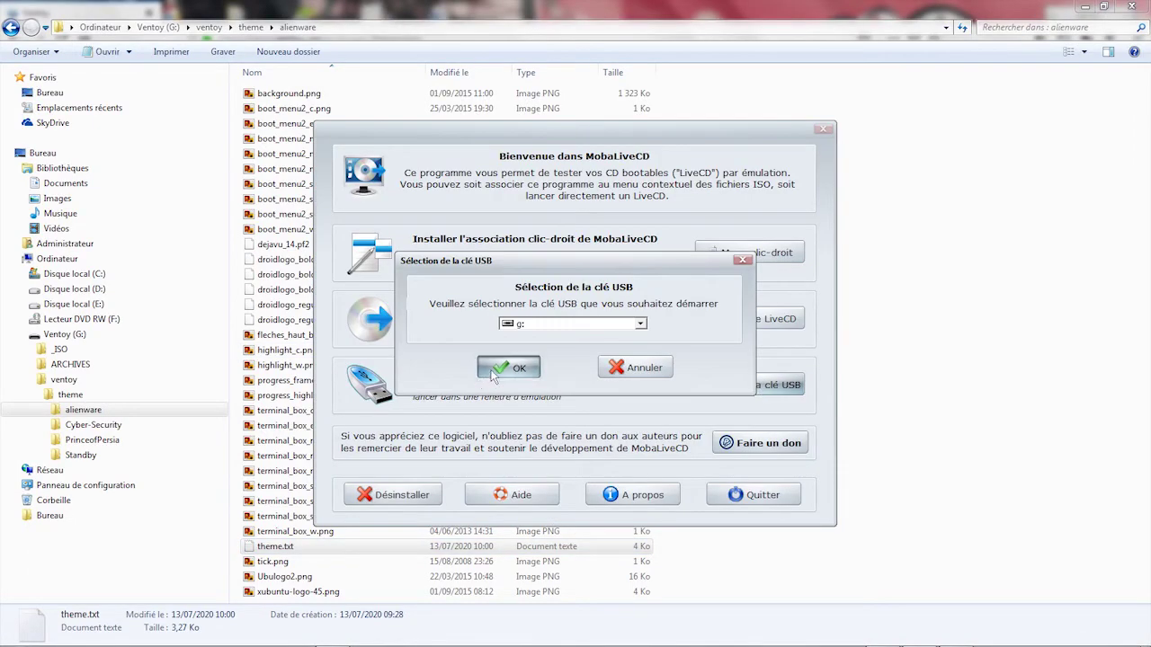
{"action": "left_click", "coordinate": [509, 370]}
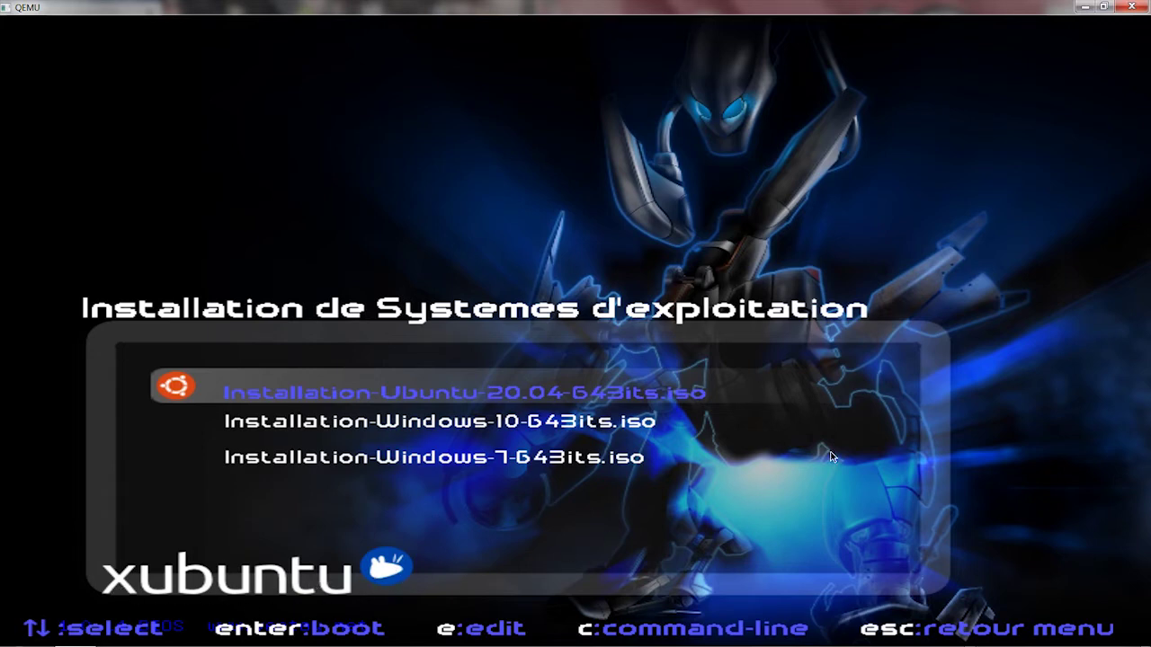
{"action": "left_click", "coordinate": [1130, 7]}
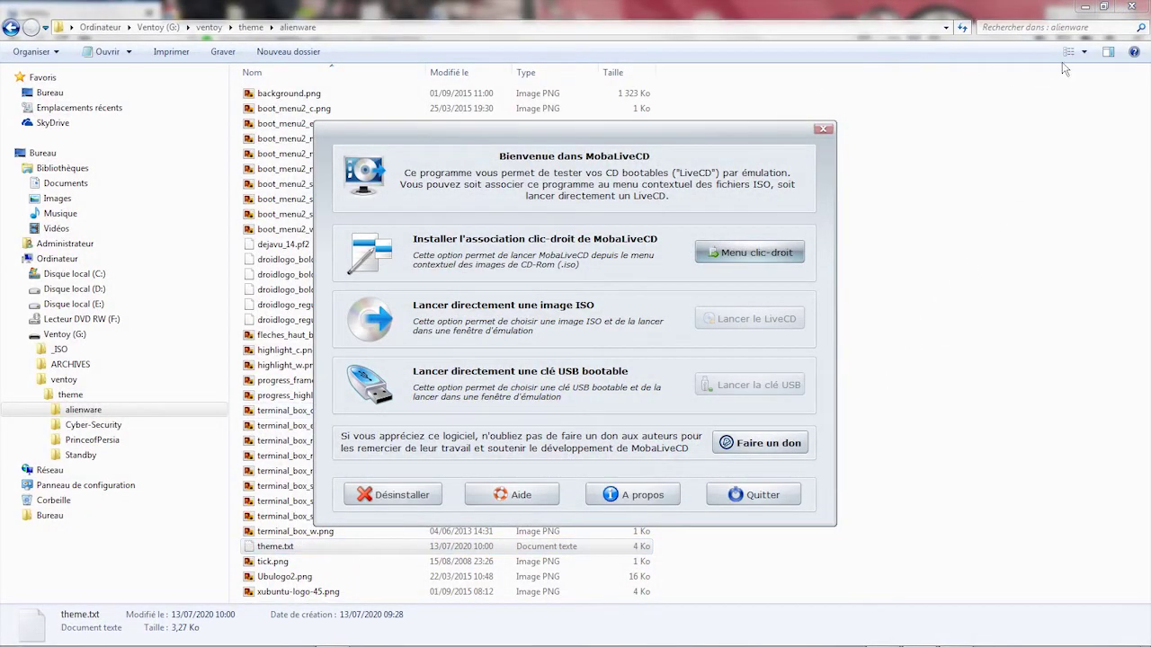
Turn on file previews in the alienware folder and look through its files from background.png to xubuntu-logo-45.png
{"action": "left_click", "coordinate": [1109, 51]}
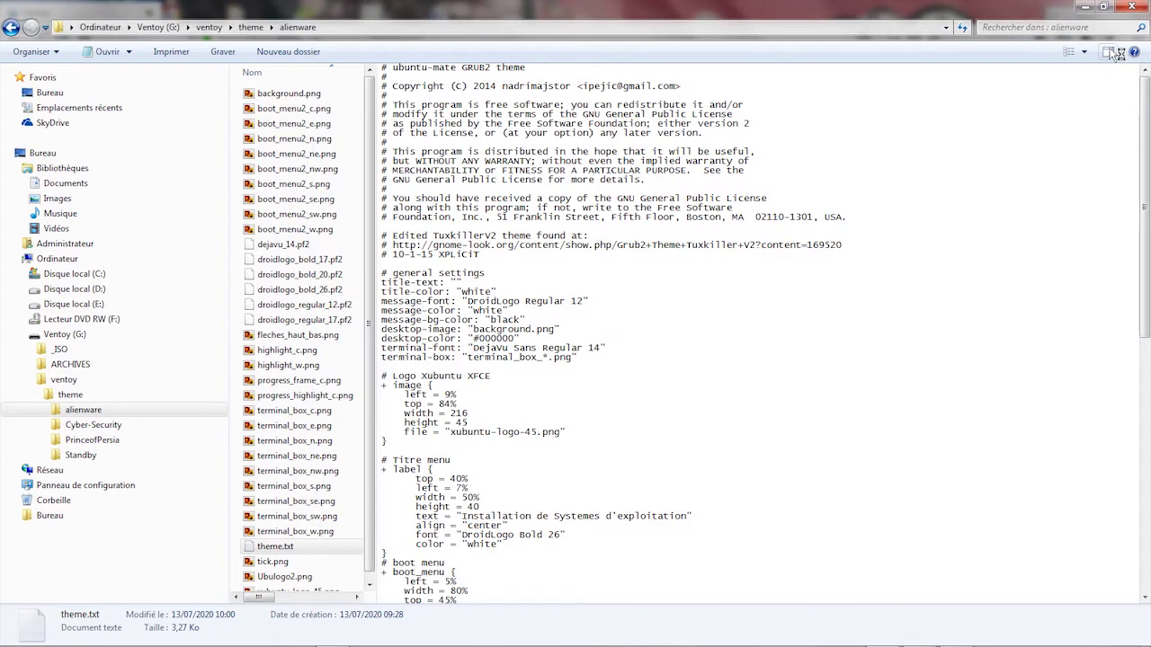
{"action": "left_click", "coordinate": [298, 97]}
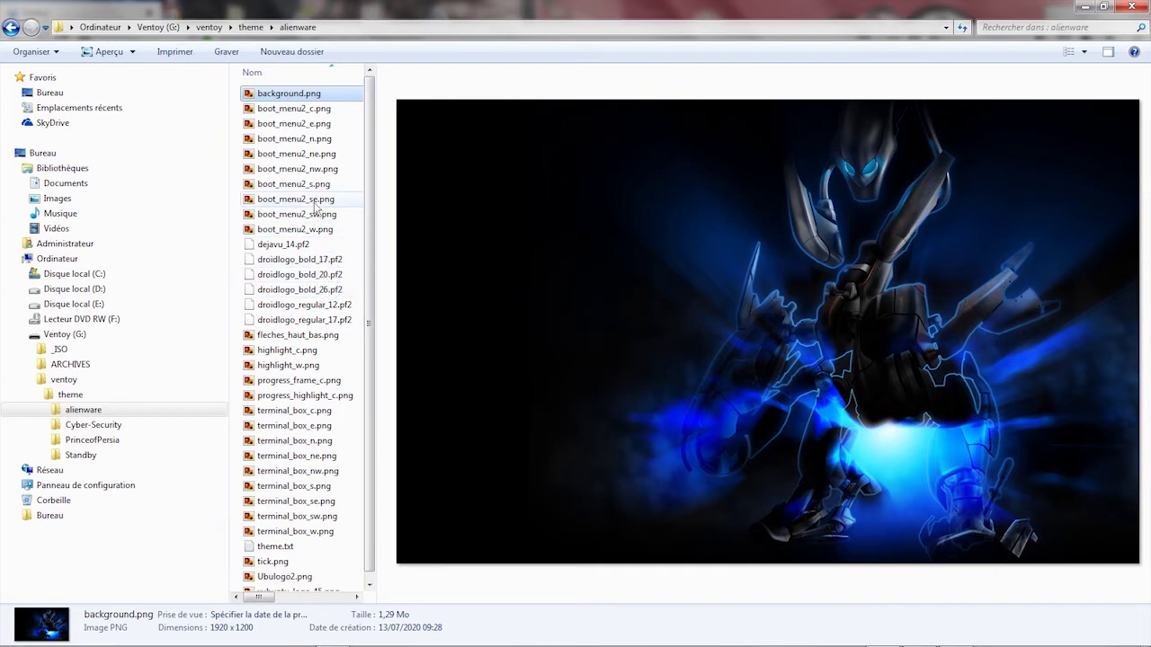
{"action": "left_click", "coordinate": [315, 174]}
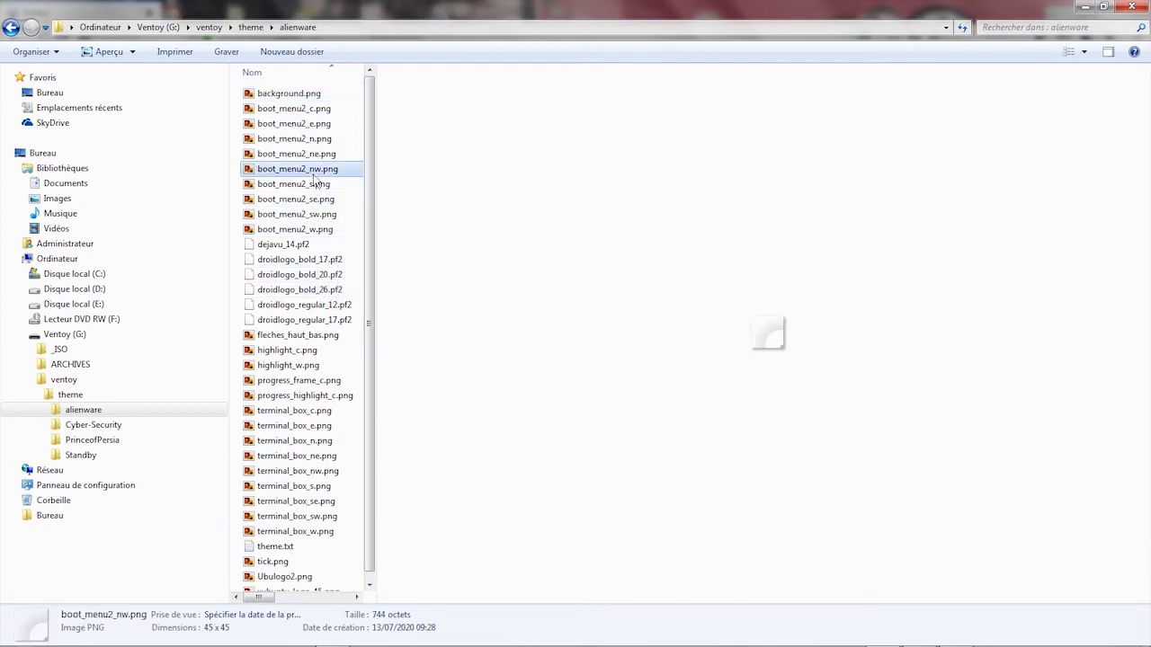
{"action": "key", "text": "Down"}
{"action": "key", "text": "Down"}
{"action": "key", "text": "Down"}
{"action": "key", "text": "Down"}
{"action": "key", "text": "Down"}
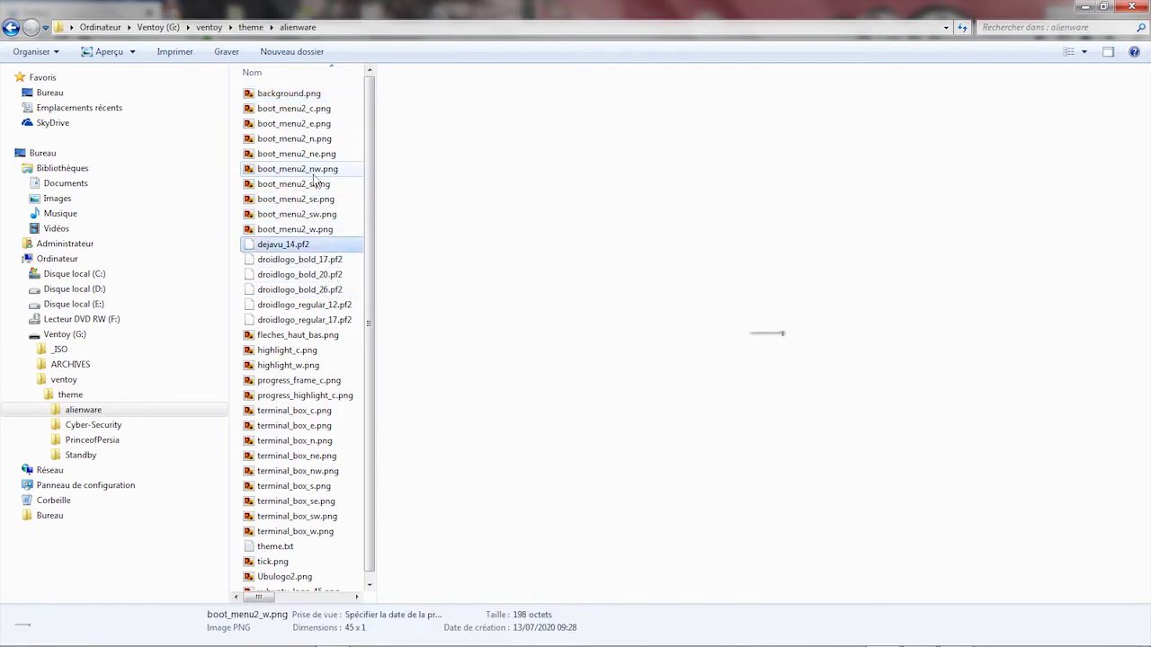
{"action": "key", "text": "Down"}
{"action": "key", "text": "Down"}
{"action": "key", "text": "Down"}
{"action": "key", "text": "Down"}
{"action": "key", "text": "Down"}
{"action": "key", "text": "Down"}
{"action": "key", "text": "Down"}
{"action": "key", "text": "Down"}
{"action": "key", "text": "Down"}
{"action": "key", "text": "Down"}
{"action": "key", "text": "Down"}
{"action": "key", "text": "Down"}
{"action": "key", "text": "Down"}
{"action": "key", "text": "Down"}
{"action": "key", "text": "Down"}
{"action": "key", "text": "Down"}
{"action": "key", "text": "Down"}
{"action": "key", "text": "Down"}
{"action": "key", "text": "Down"}
{"action": "key", "text": "Down"}
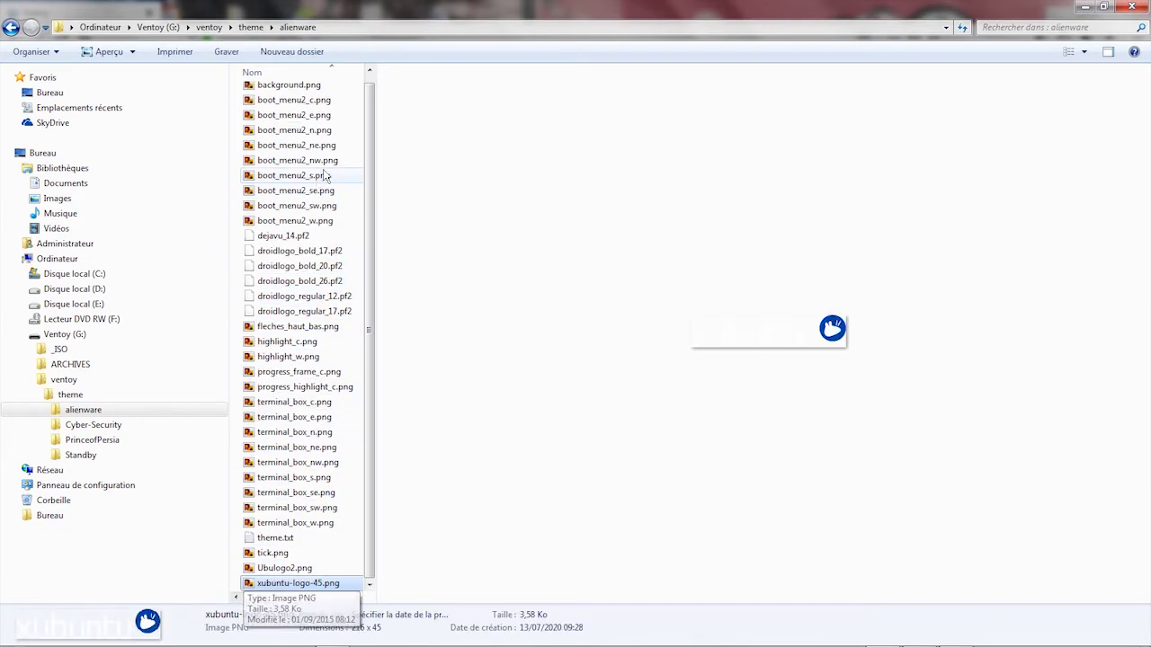
Open xubuntu-logo-45.png from the alienware folder in Adobe Photoshop CC 2018
{"action": "right_click", "coordinate": [313, 589]}
{"action": "mouse_move", "coordinate": [589, 377]}
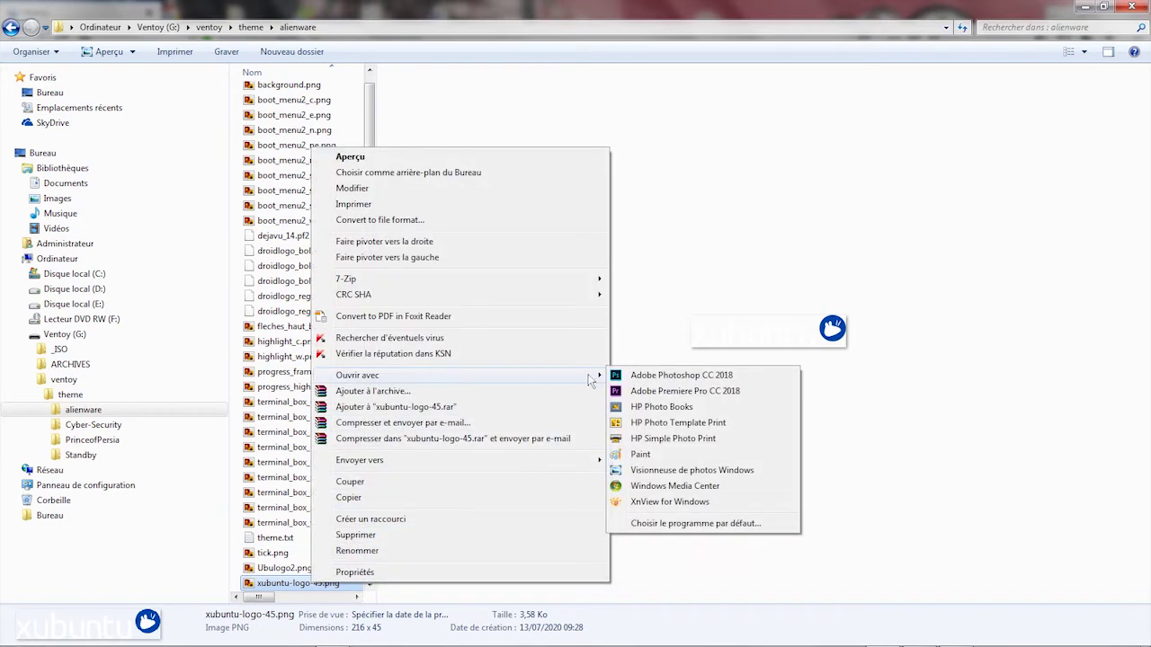
{"action": "left_click", "coordinate": [685, 376]}
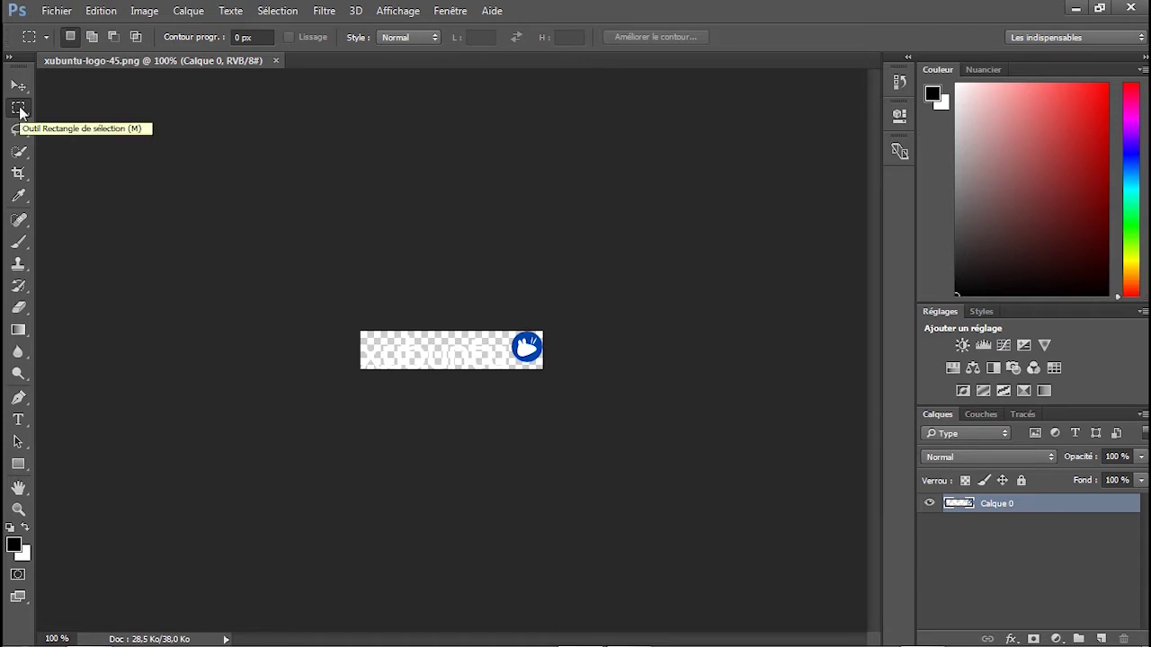
Erase the entire Xubuntu logo using a rectangular selection around the image, and save the file under its existing name
{"action": "right_click", "coordinate": [20, 108]}
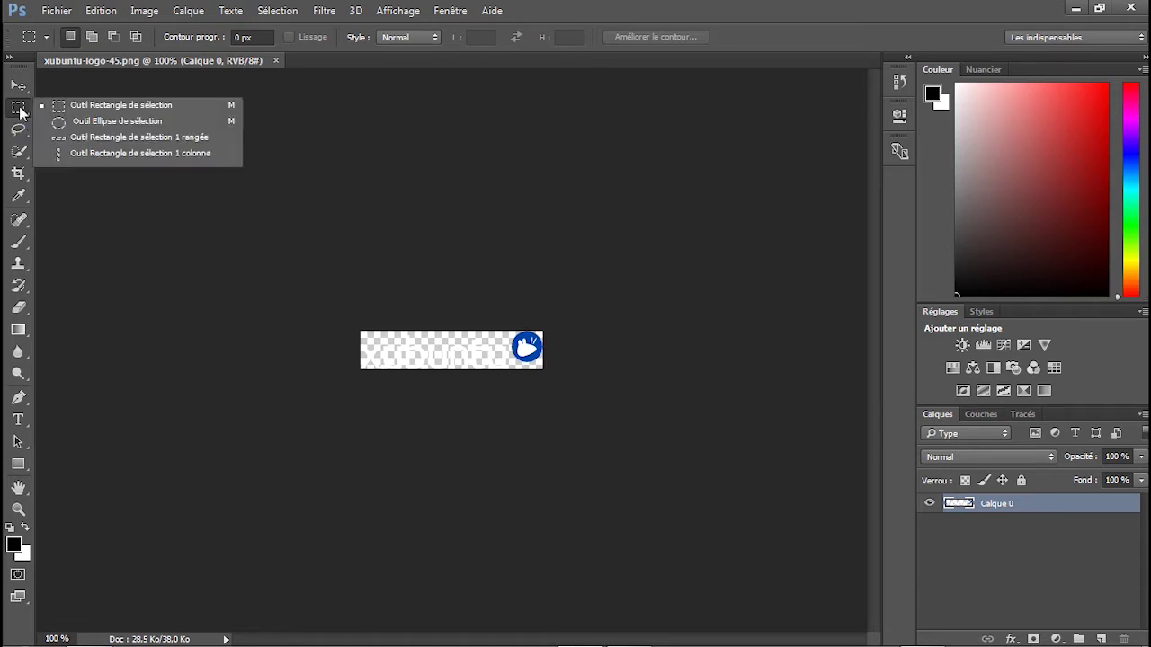
{"action": "left_click", "coordinate": [74, 113]}
{"action": "left_click_drag", "start_coordinate": [302, 300], "coordinate": [564, 401]}
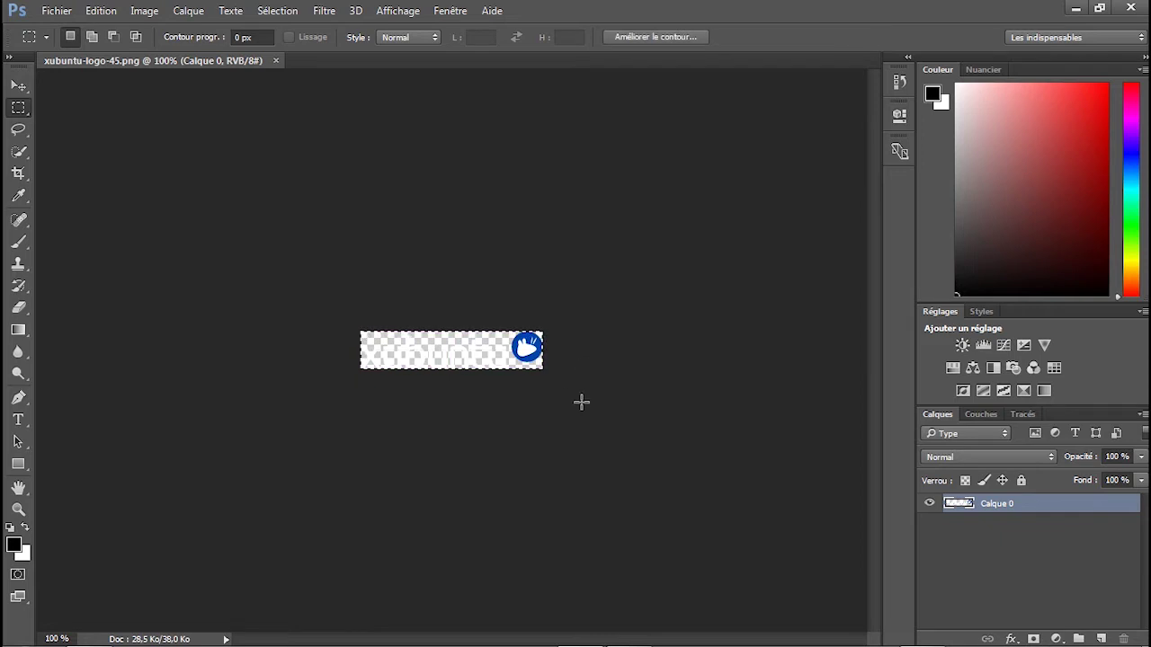
{"action": "key", "text": "Delete"}
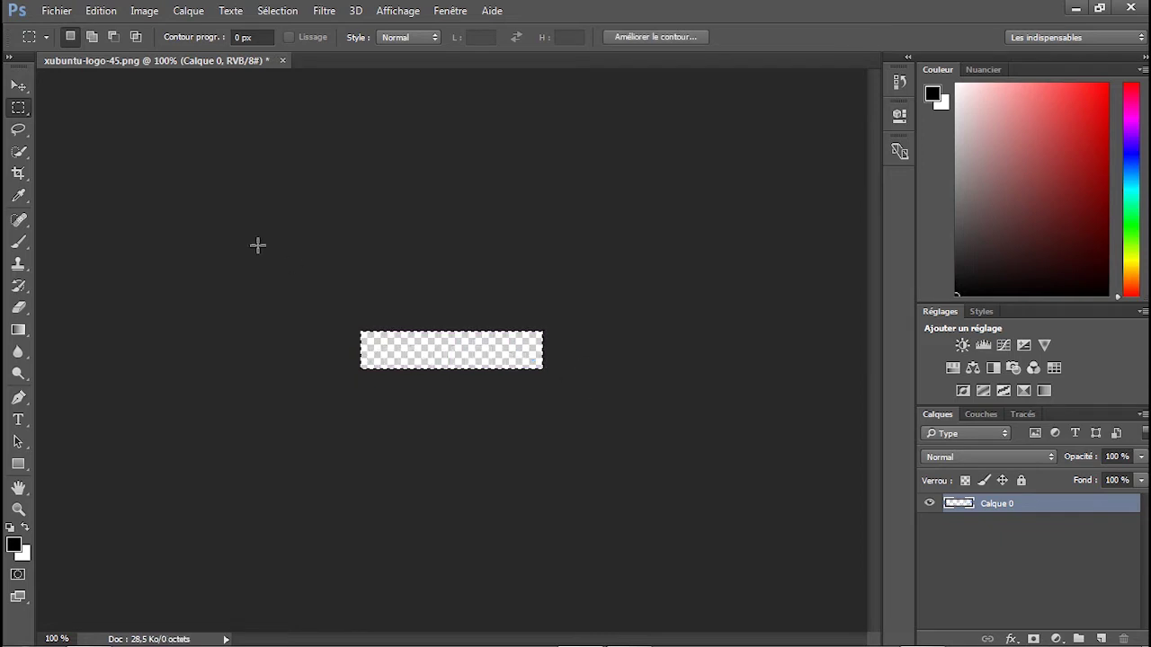
{"action": "left_click", "coordinate": [56, 11]}
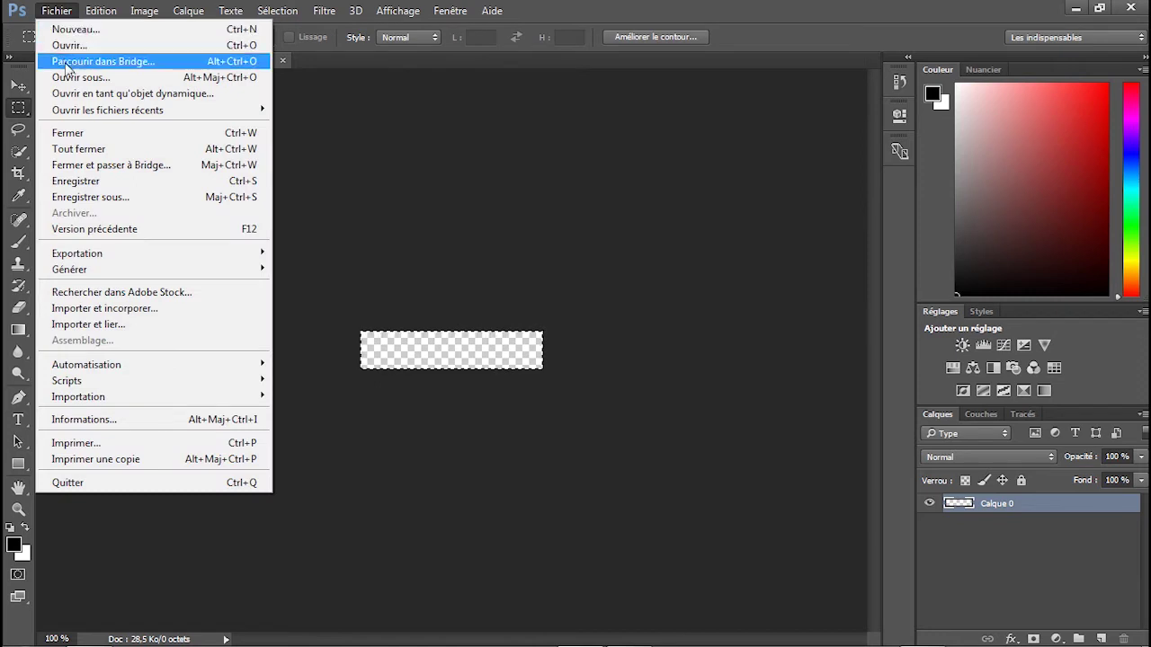
{"action": "left_click", "coordinate": [87, 182]}
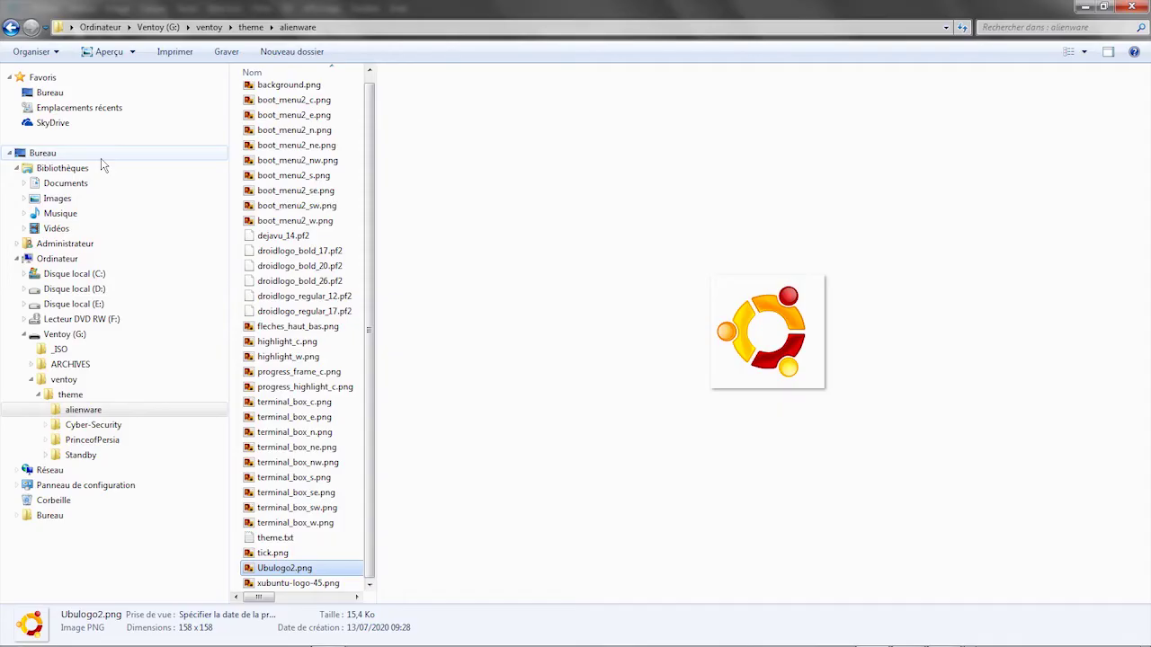
Preview the edited xubuntu-logo-45.png in the alienware folder, refresh the file list, and preview highlight_w.png
{"action": "left_click", "coordinate": [298, 585]}
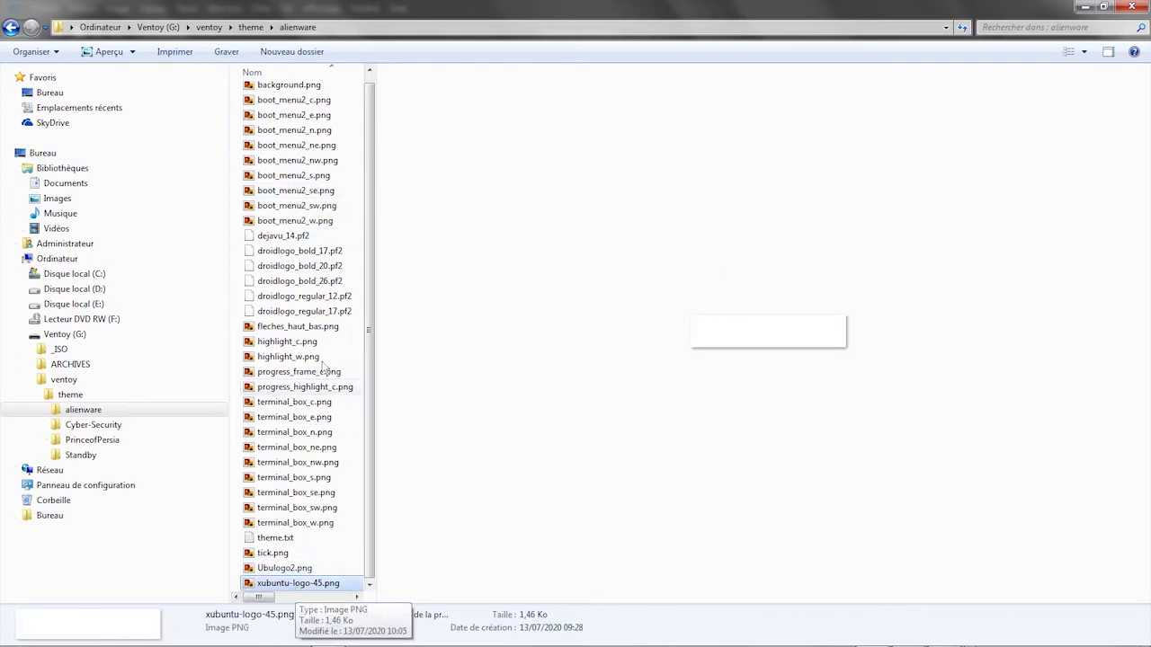
{"action": "key", "text": "F5"}
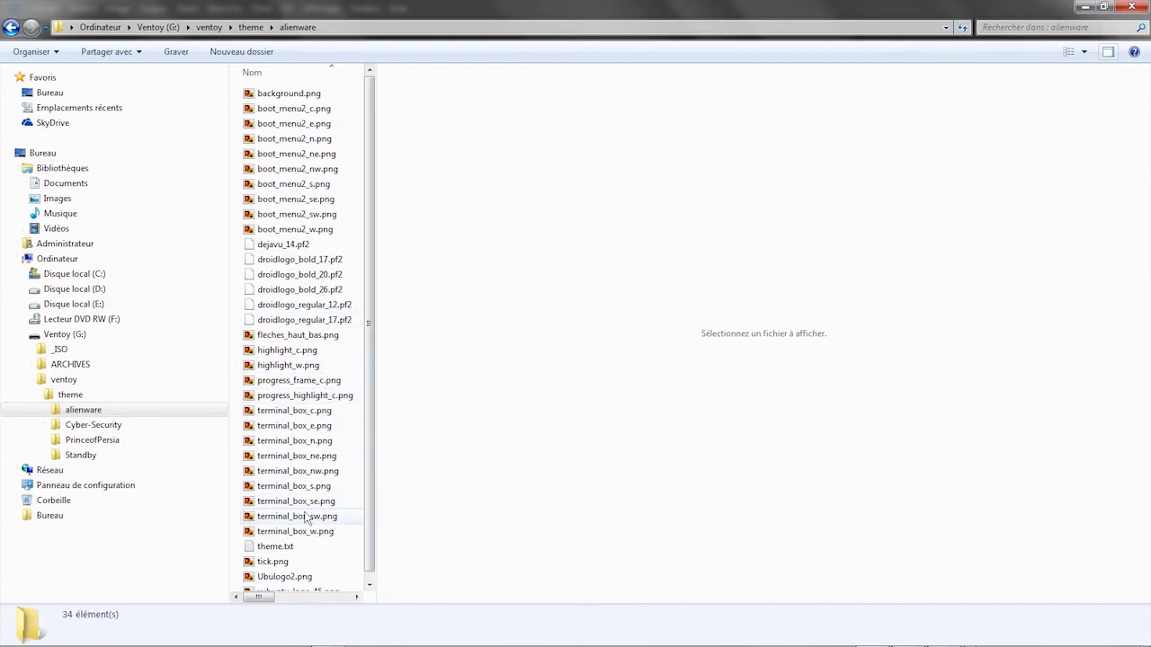
{"action": "key", "text": "f"}
{"action": "key", "text": "Down"}
{"action": "key", "text": "Down"}
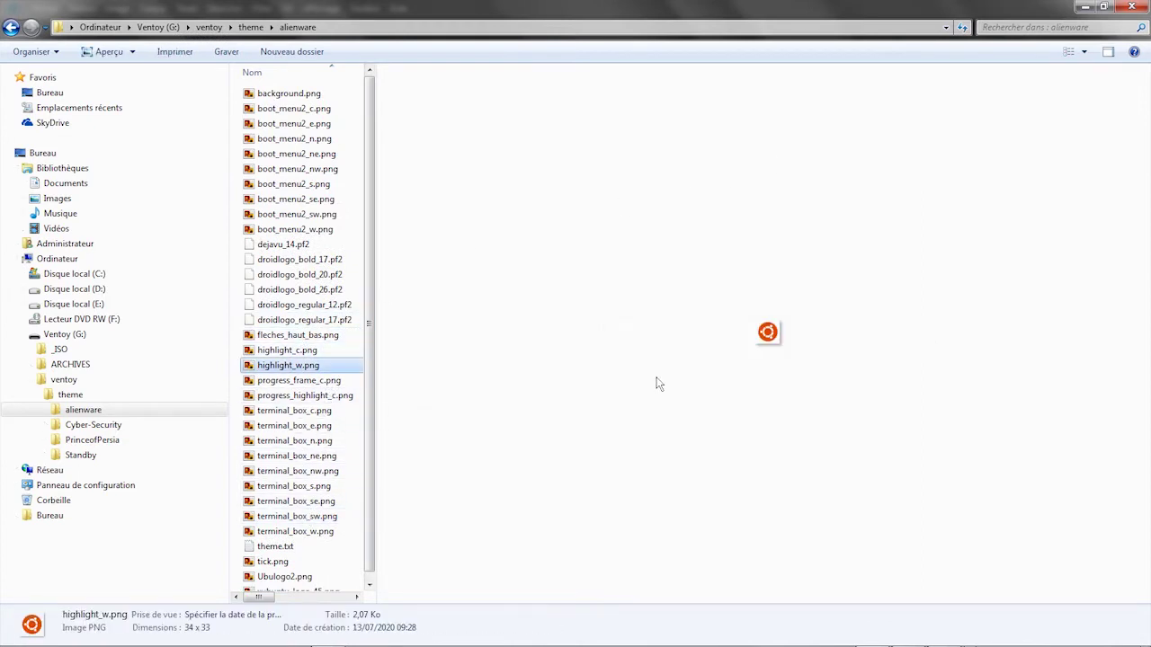
Open highlight_w.png from the alienware folder in Adobe Photoshop CC 2018
{"action": "right_click", "coordinate": [308, 373]}
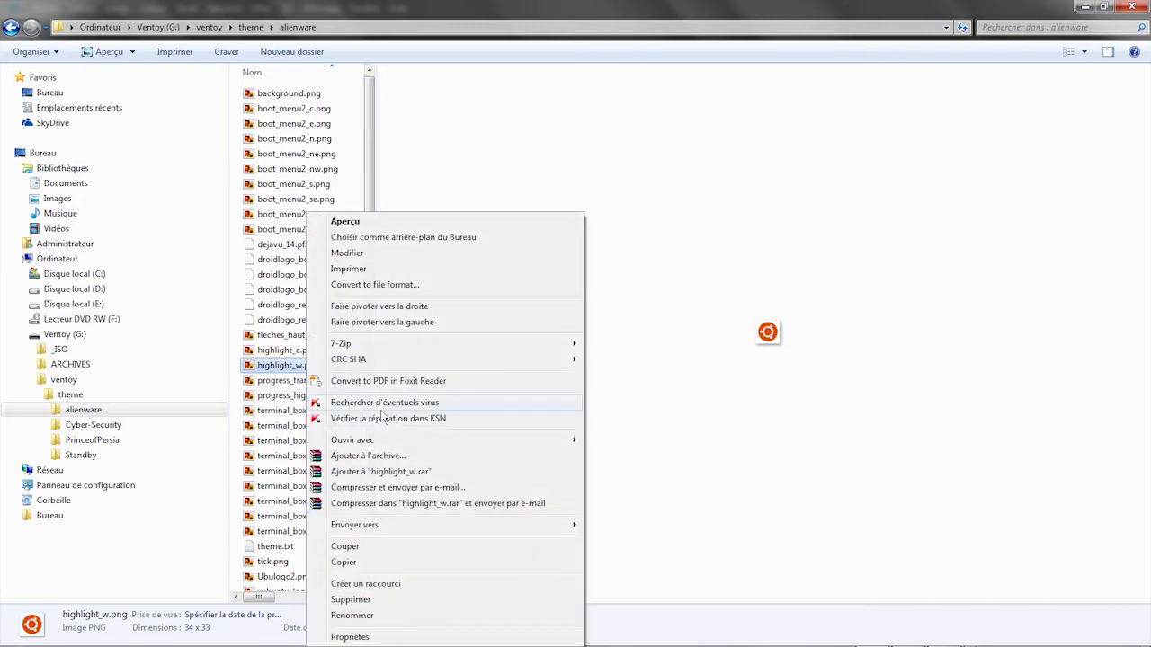
{"action": "mouse_move", "coordinate": [482, 439]}
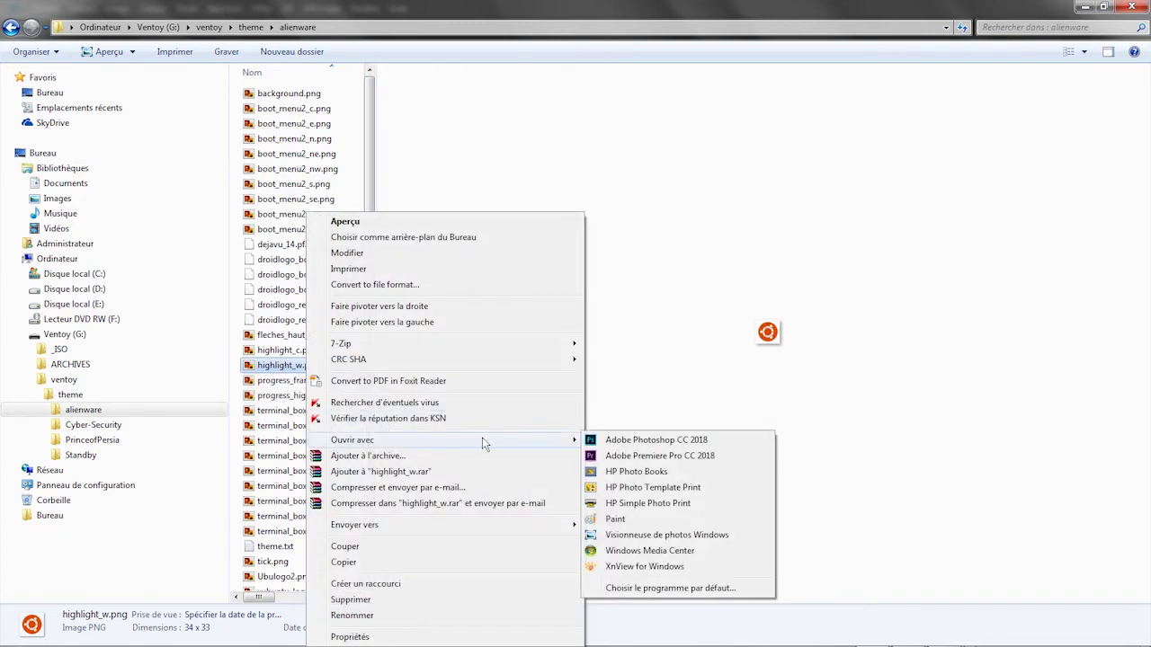
{"action": "left_click", "coordinate": [647, 440]}
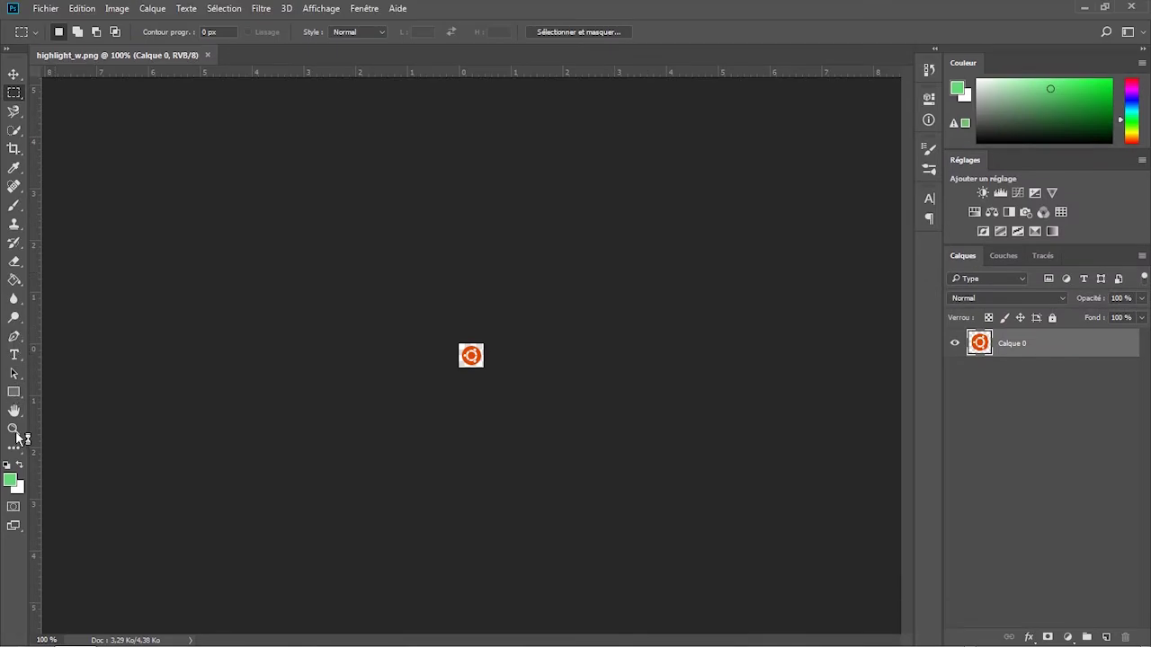
Place Logo.png from the Downloads folder into highlight_w.png as an embedded layer at its default size and position
{"action": "left_click", "coordinate": [14, 429]}
{"action": "left_click", "coordinate": [439, 41]}
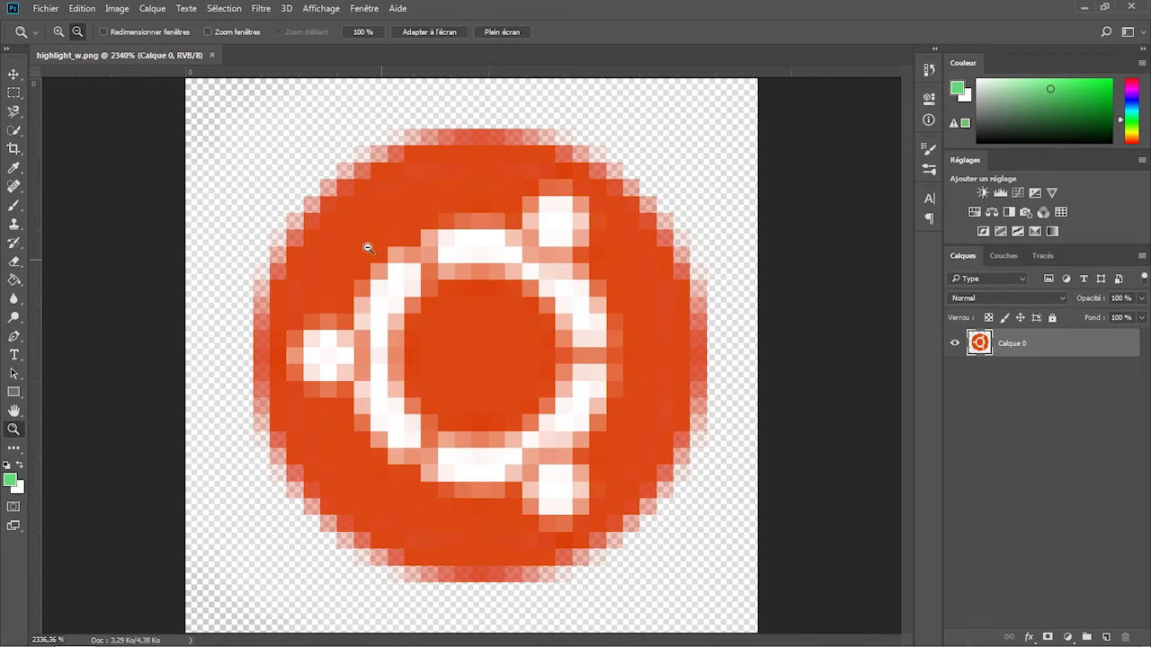
{"action": "left_click", "coordinate": [45, 9]}
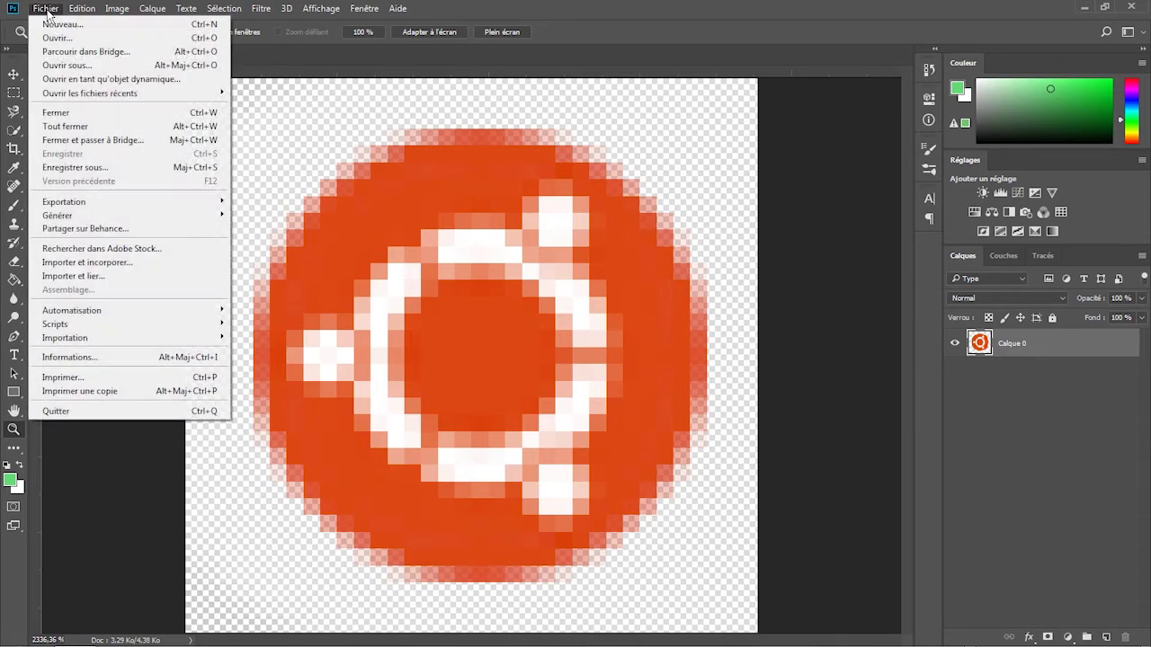
{"action": "left_click", "coordinate": [90, 264]}
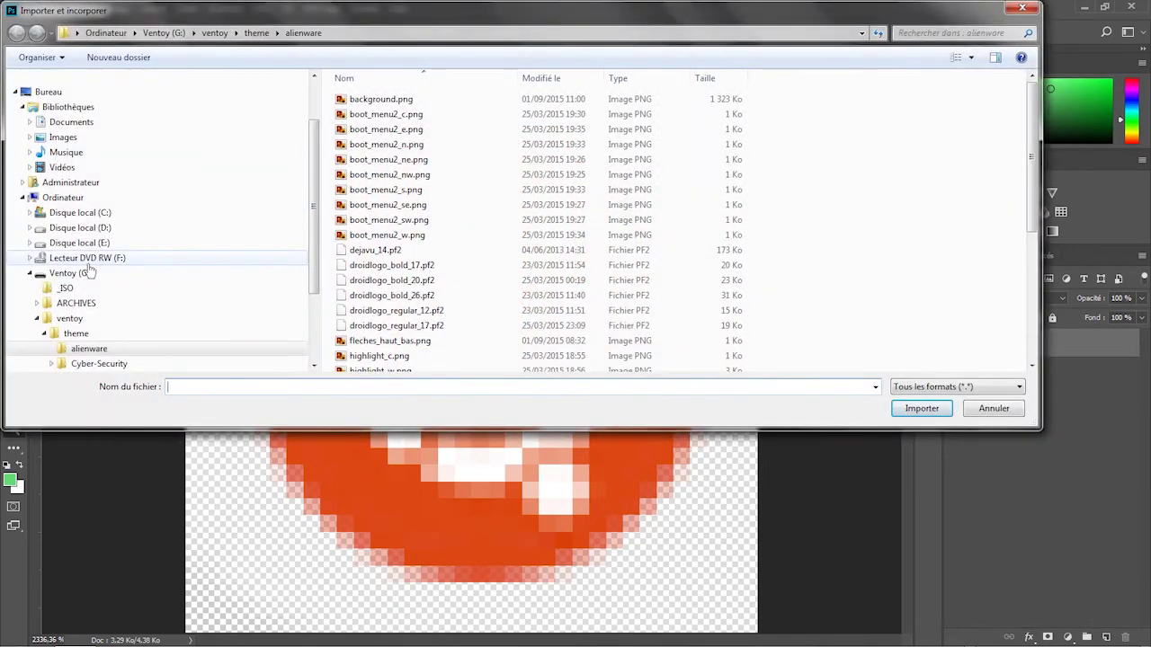
{"action": "left_click", "coordinate": [67, 184]}
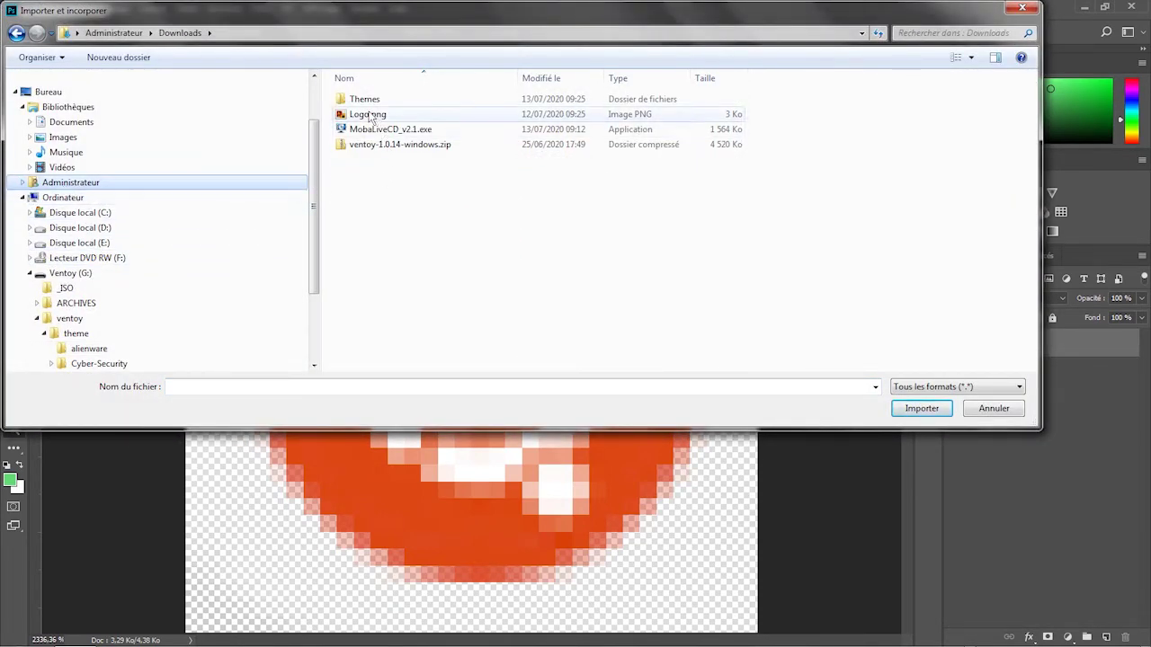
{"action": "left_click", "coordinate": [372, 116]}
{"action": "left_click", "coordinate": [995, 59]}
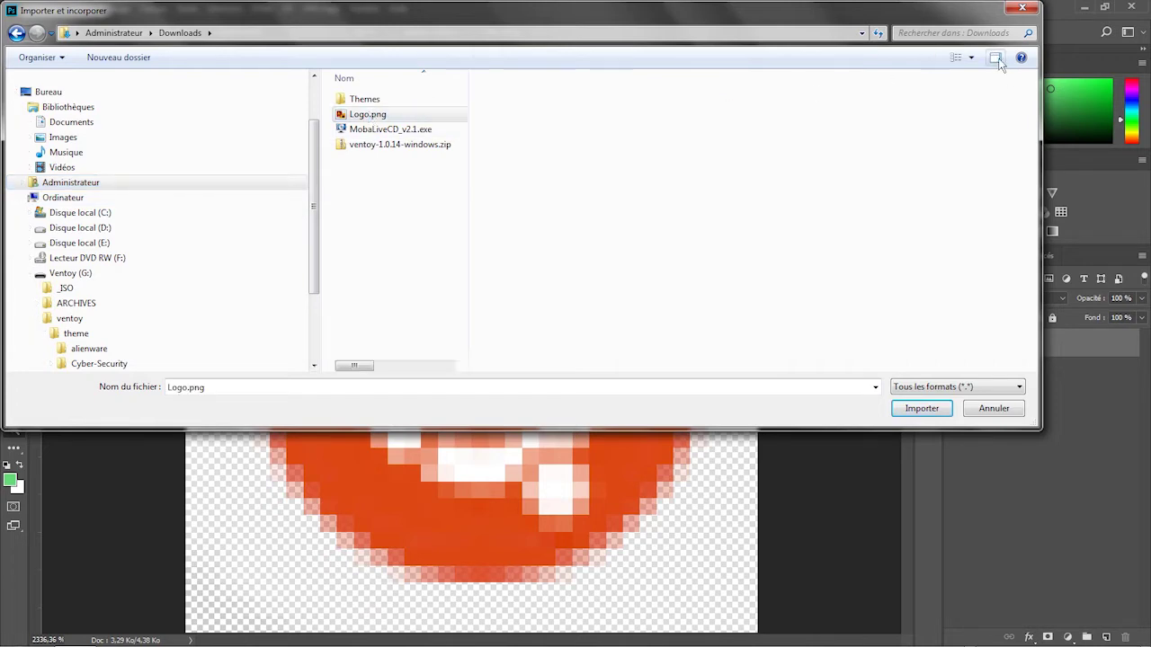
{"action": "left_click", "coordinate": [936, 410]}
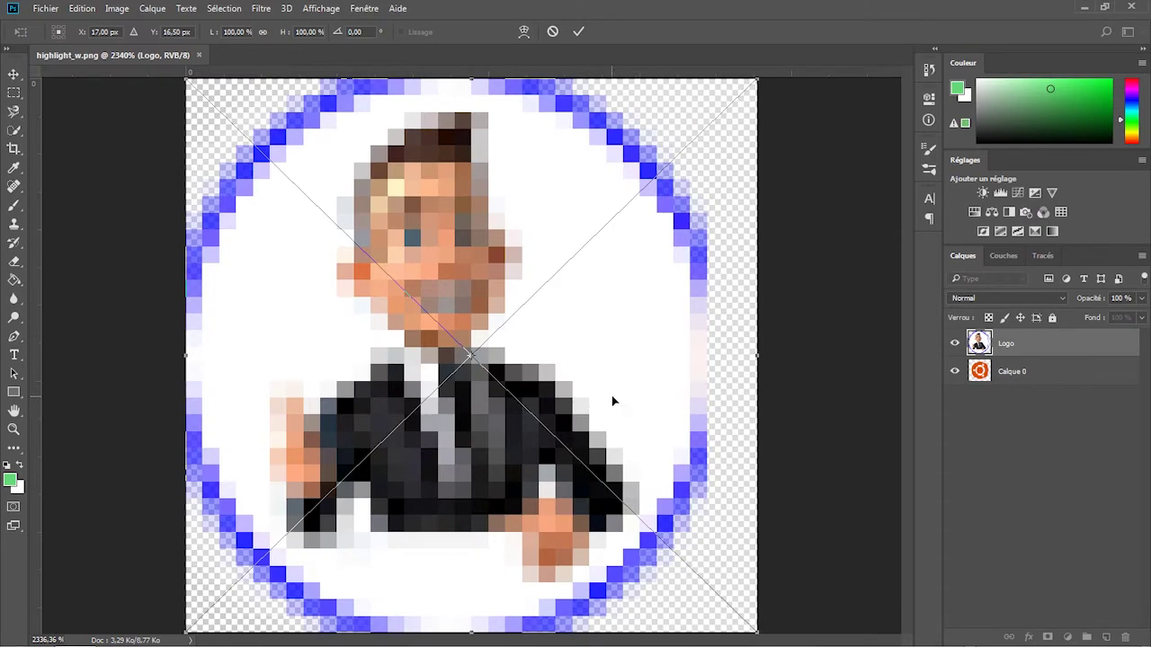
{"action": "key", "text": "Return"}
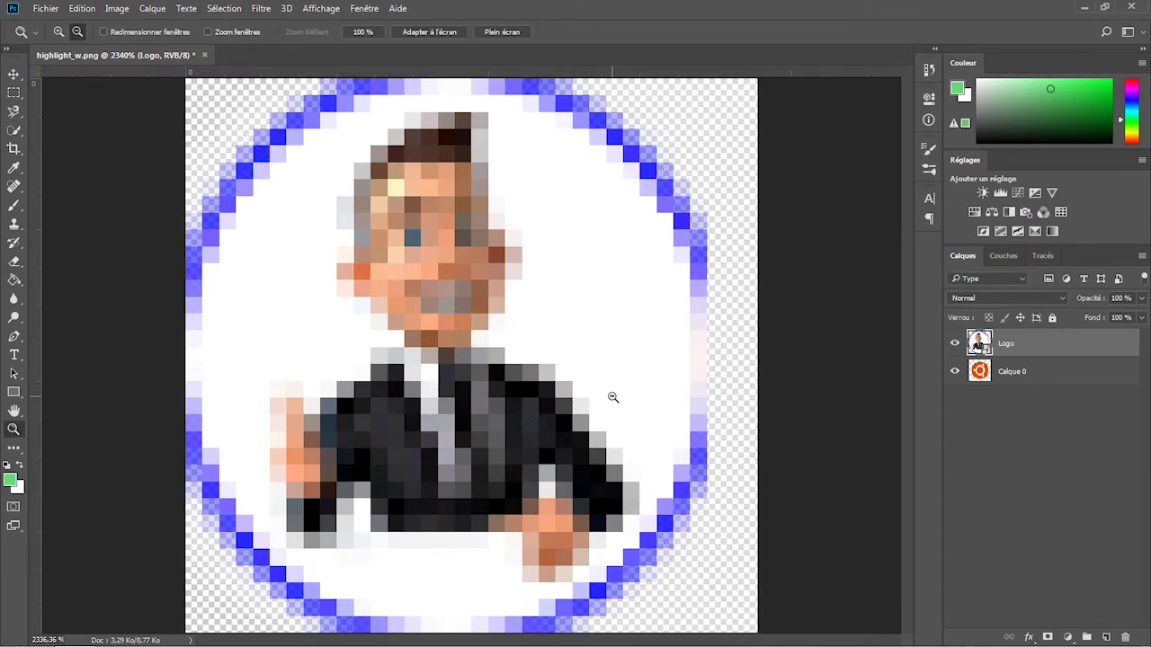
Hide the Calque 0 layer holding the orange Ubuntu logo, leaving only the Logo layer shown
{"action": "left_click", "coordinate": [466, 300], "text": "alt"}
{"action": "left_click", "coordinate": [466, 300], "text": "alt"}
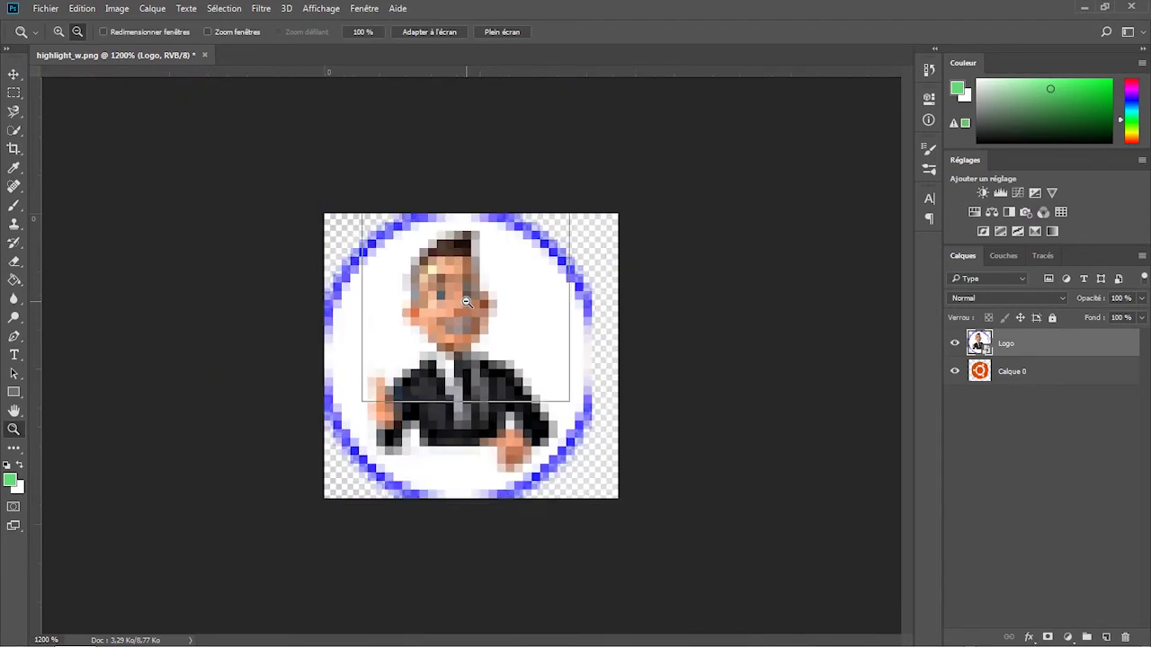
{"action": "left_click", "coordinate": [466, 300], "text": "alt"}
{"action": "left_click", "coordinate": [465, 300], "text": "alt"}
{"action": "left_click", "coordinate": [996, 377]}
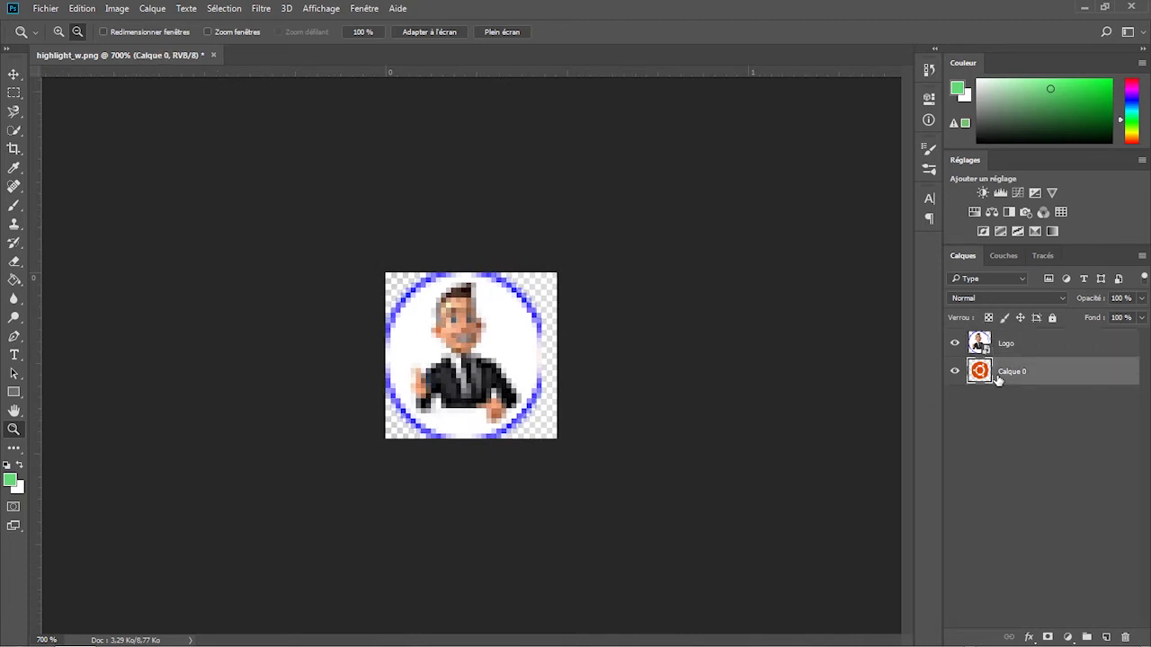
{"action": "left_click", "coordinate": [1001, 350]}
{"action": "left_click", "coordinate": [1003, 379]}
{"action": "left_click", "coordinate": [955, 372]}
Save the layered document as highlight_w.psd in the alienware folder with maximised compatibility
{"action": "left_click", "coordinate": [46, 8]}
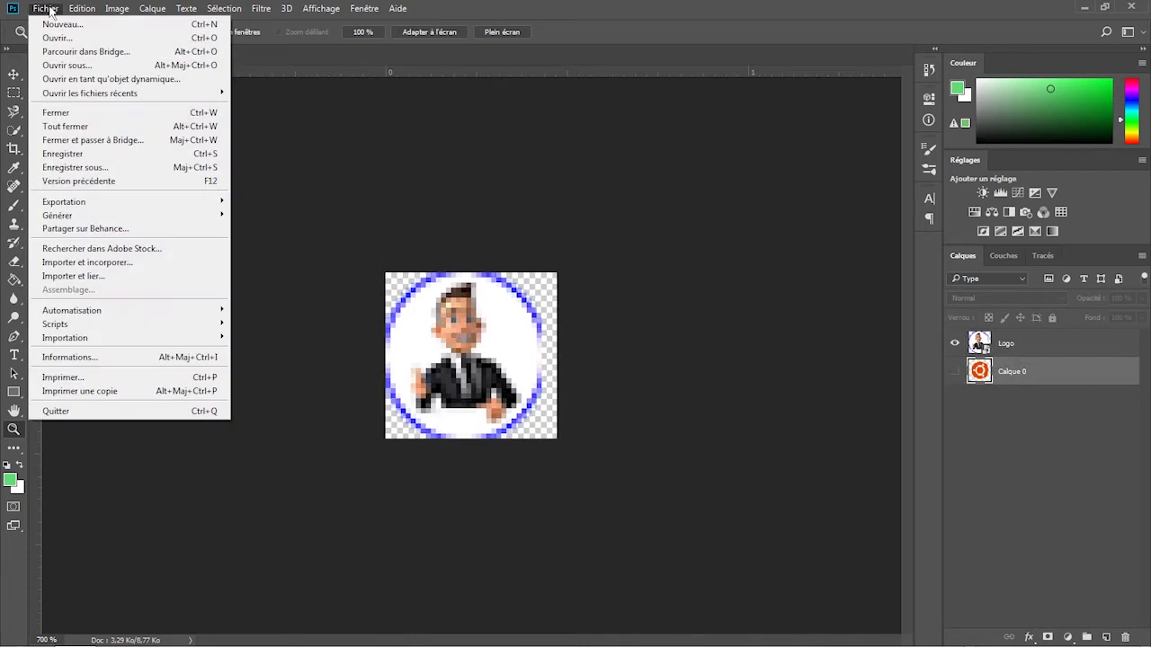
{"action": "left_click", "coordinate": [101, 167]}
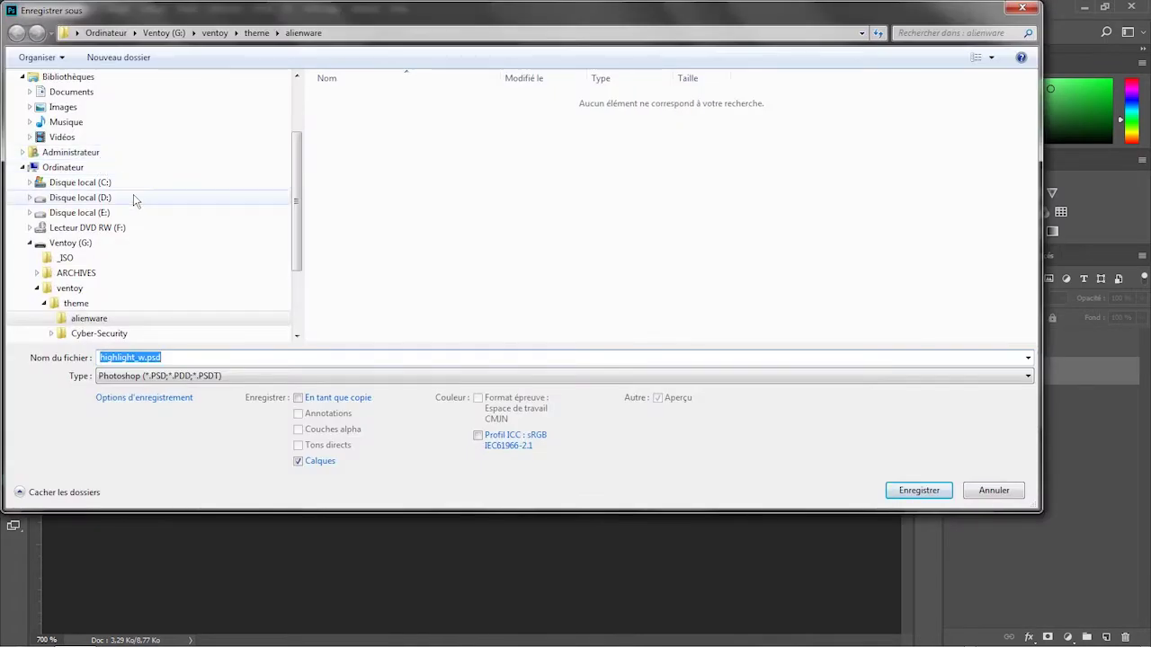
{"action": "left_click", "coordinate": [919, 491]}
{"action": "key", "text": "Return"}
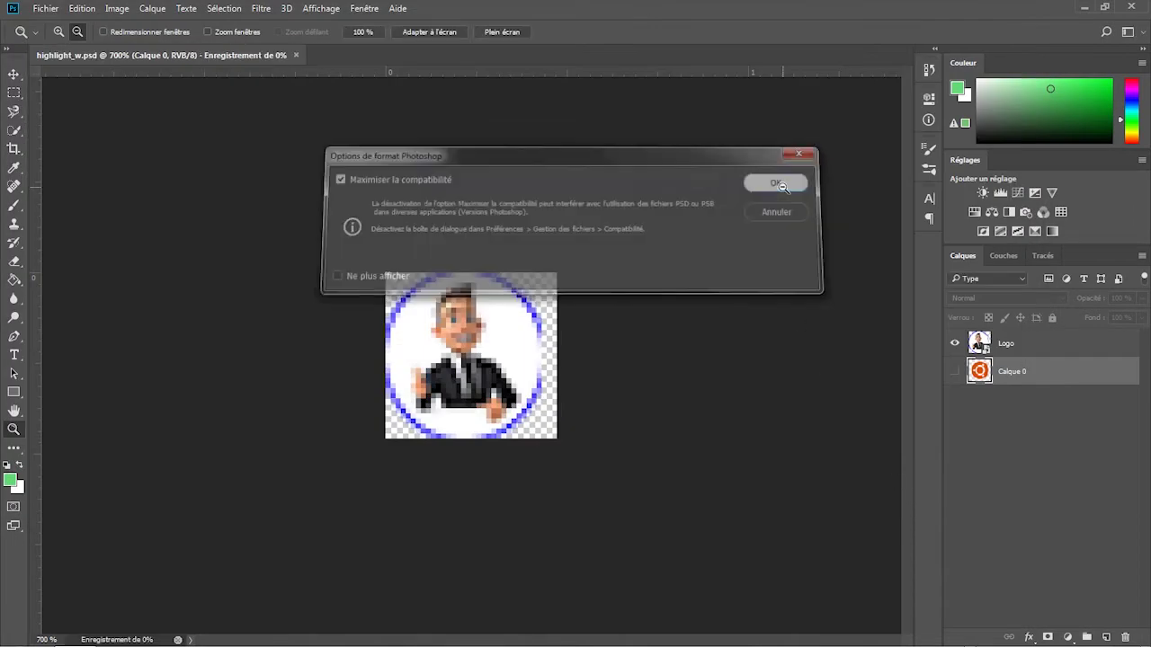
Quick-export the image as PNG to the alienware folder, replacing the existing highlight_w.png
{"action": "left_click", "coordinate": [45, 9]}
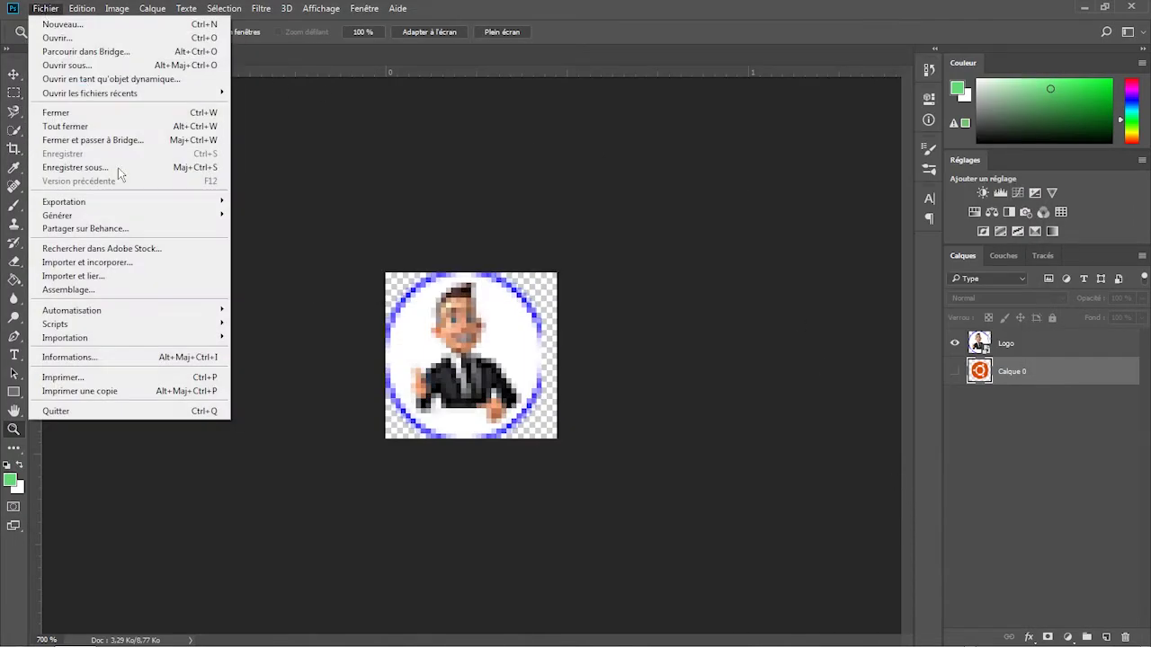
{"action": "mouse_move", "coordinate": [157, 206]}
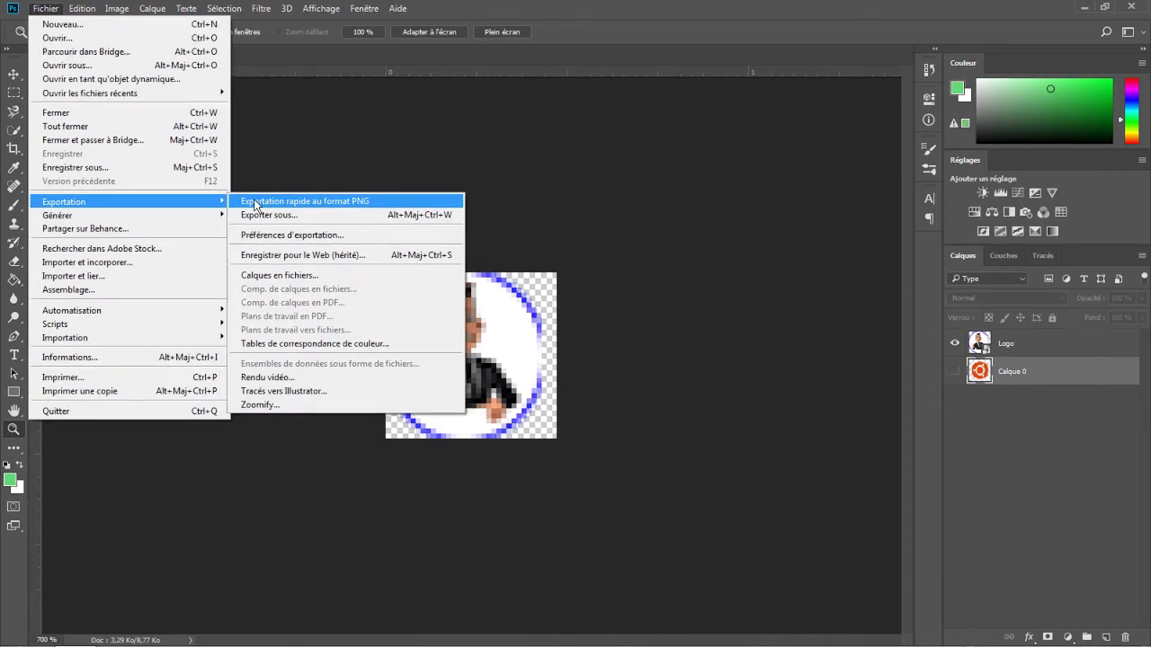
{"action": "left_click", "coordinate": [255, 203]}
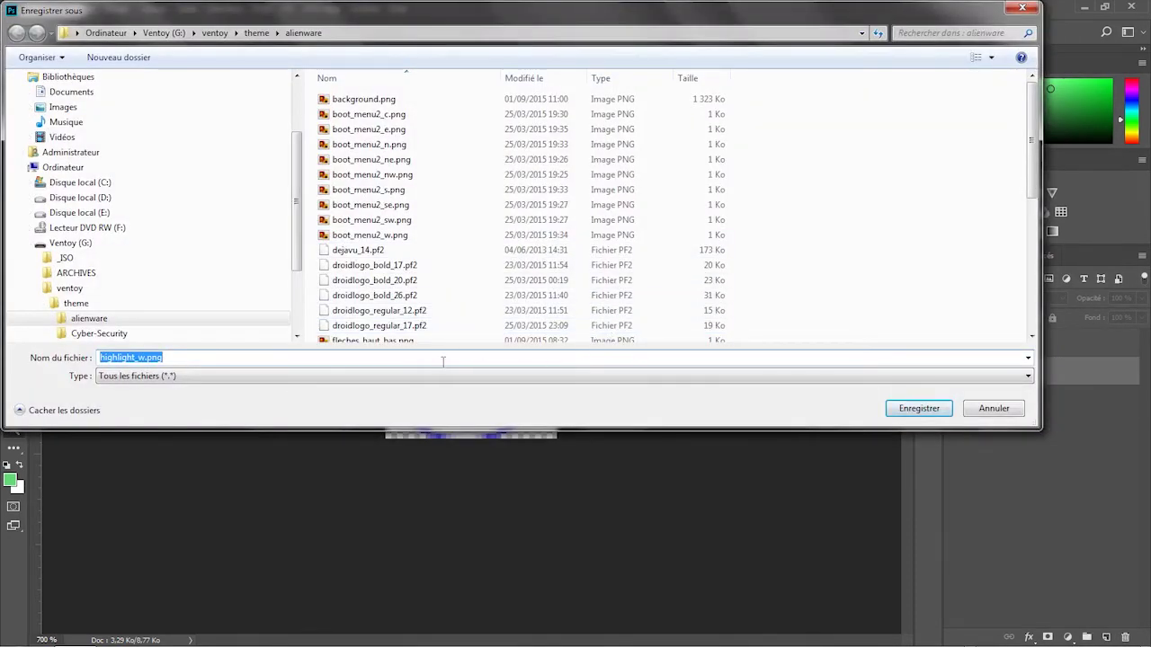
{"action": "left_click", "coordinate": [915, 412]}
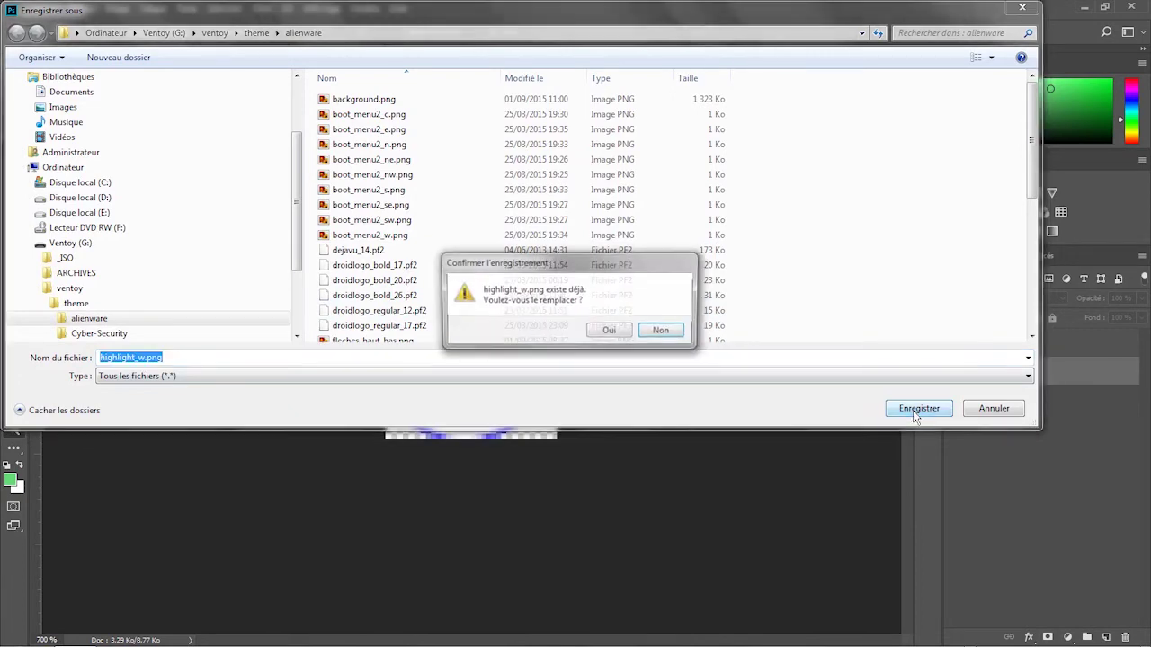
{"action": "left_click", "coordinate": [611, 329]}
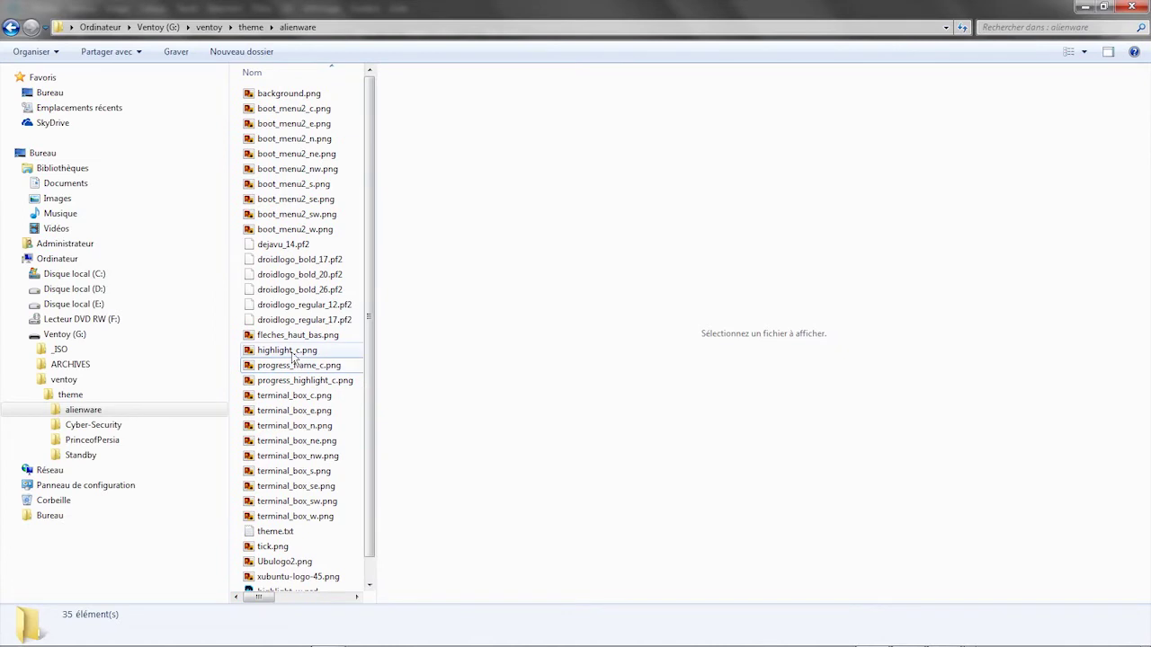
Preview highlight_c.png and the new highlight_w.png in the alienware folder, and turn file previews off
{"action": "left_click", "coordinate": [294, 354]}
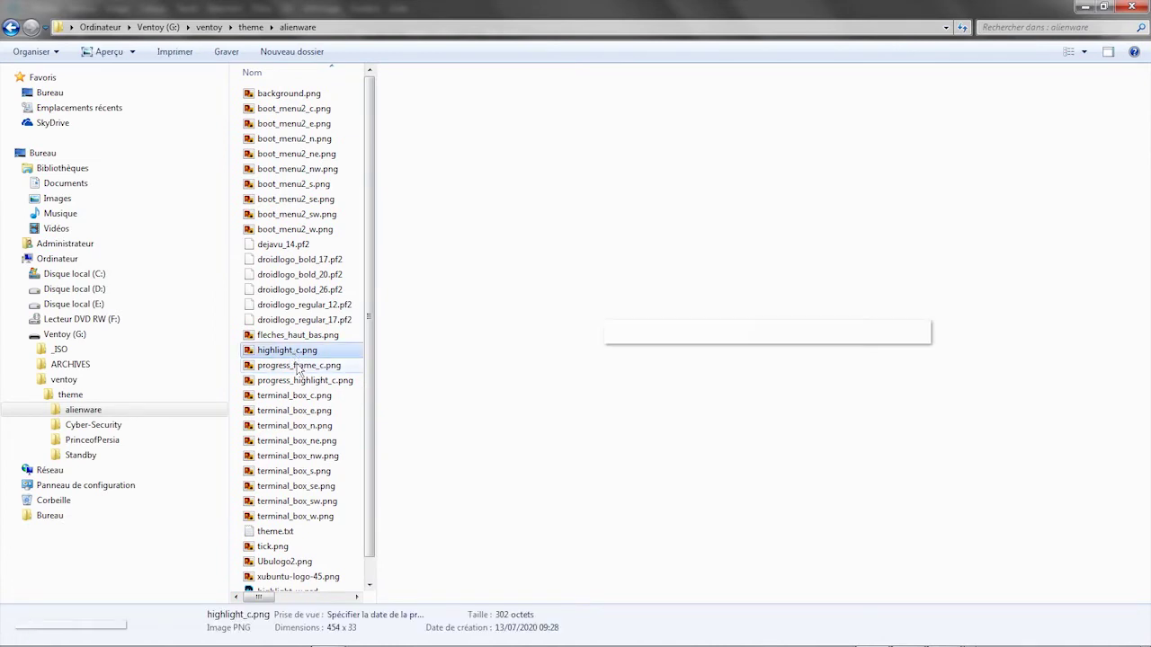
{"action": "left_click", "coordinate": [369, 579]}
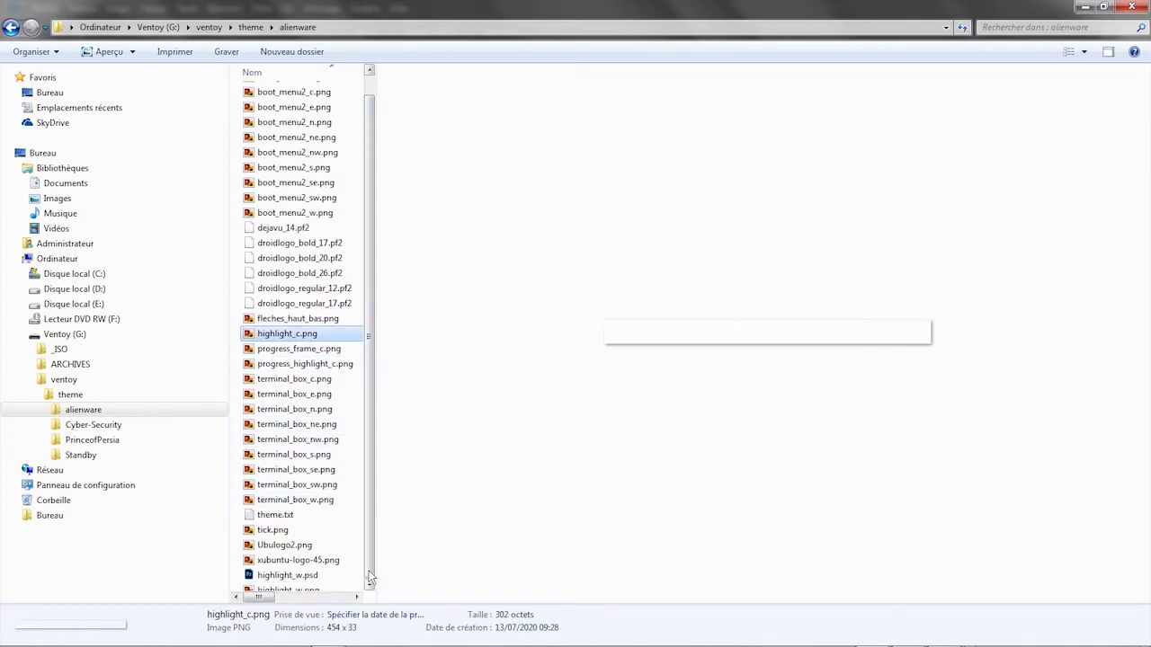
{"action": "left_click", "coordinate": [306, 584]}
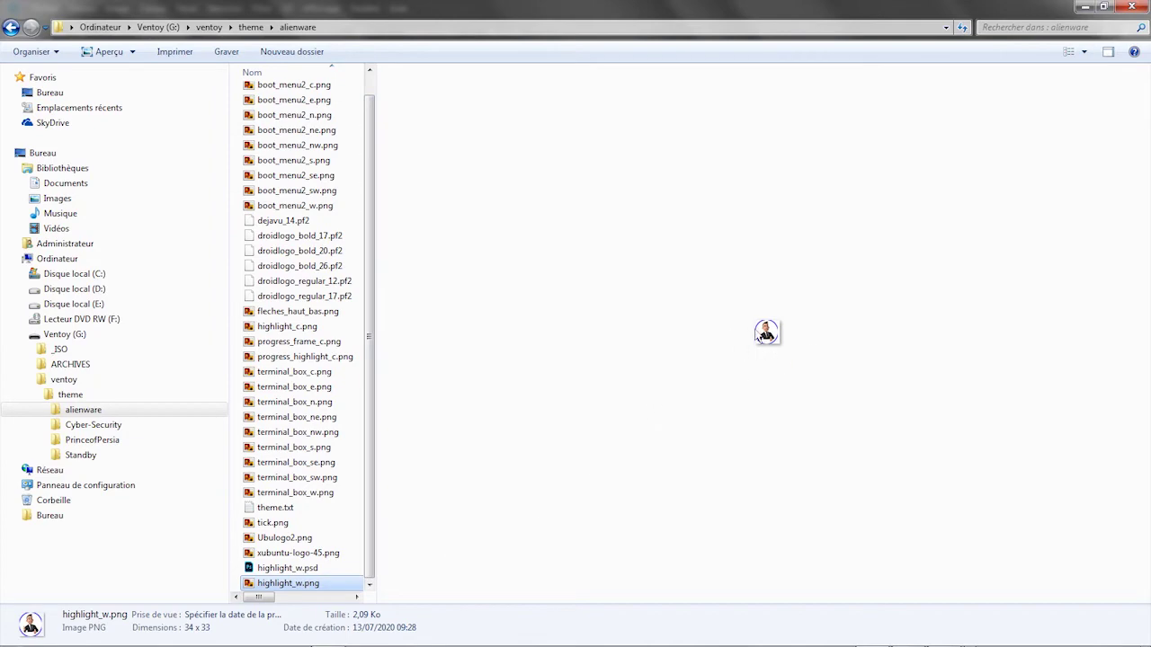
{"action": "left_click", "coordinate": [1108, 51]}
Boot the USB drive g: in MobaLiveCD and maximise the QEMU emulator window
{"action": "left_click", "coordinate": [747, 386]}
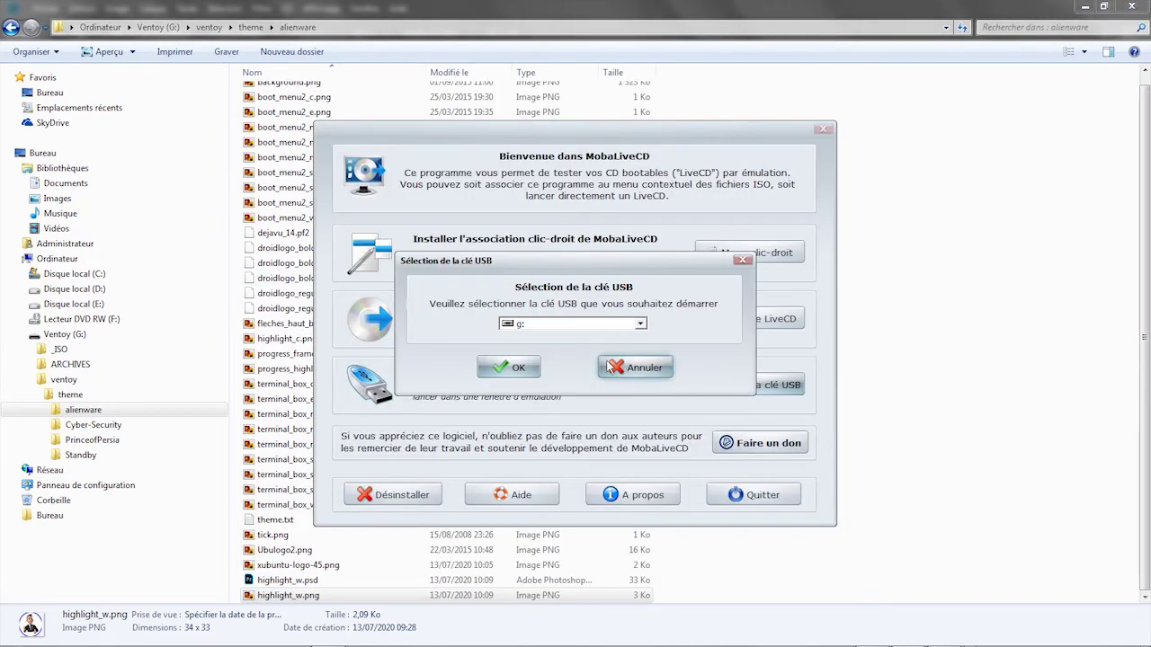
{"action": "key", "text": "Return"}
{"action": "left_click", "coordinate": [645, 351]}
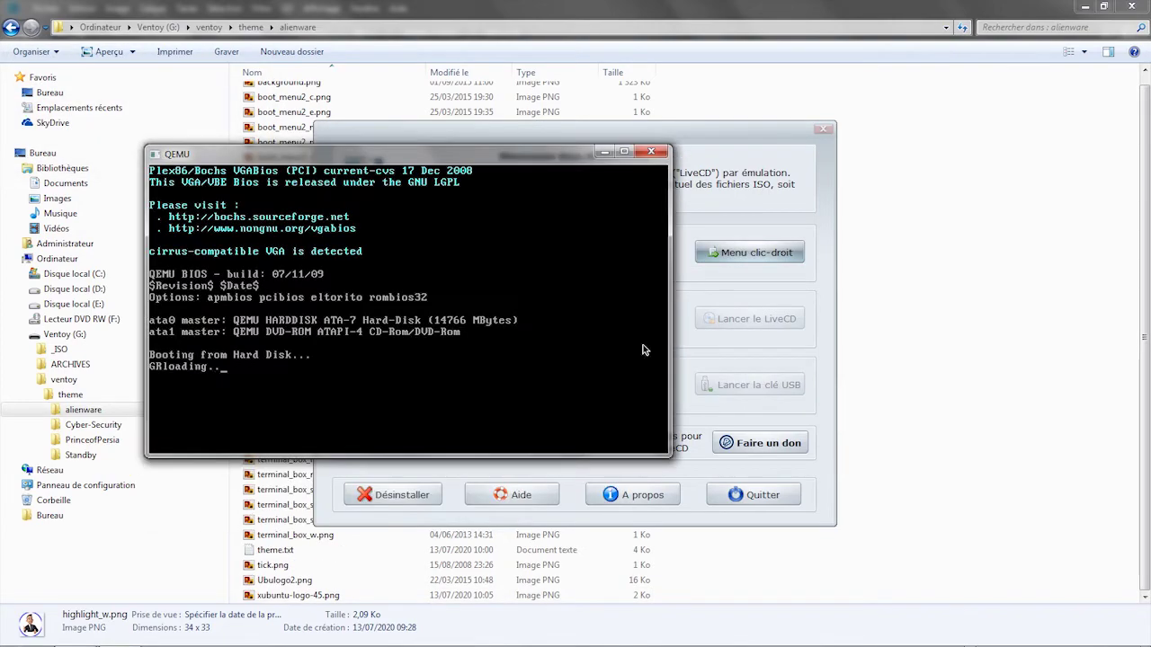
{"action": "double_click", "coordinate": [617, 148]}
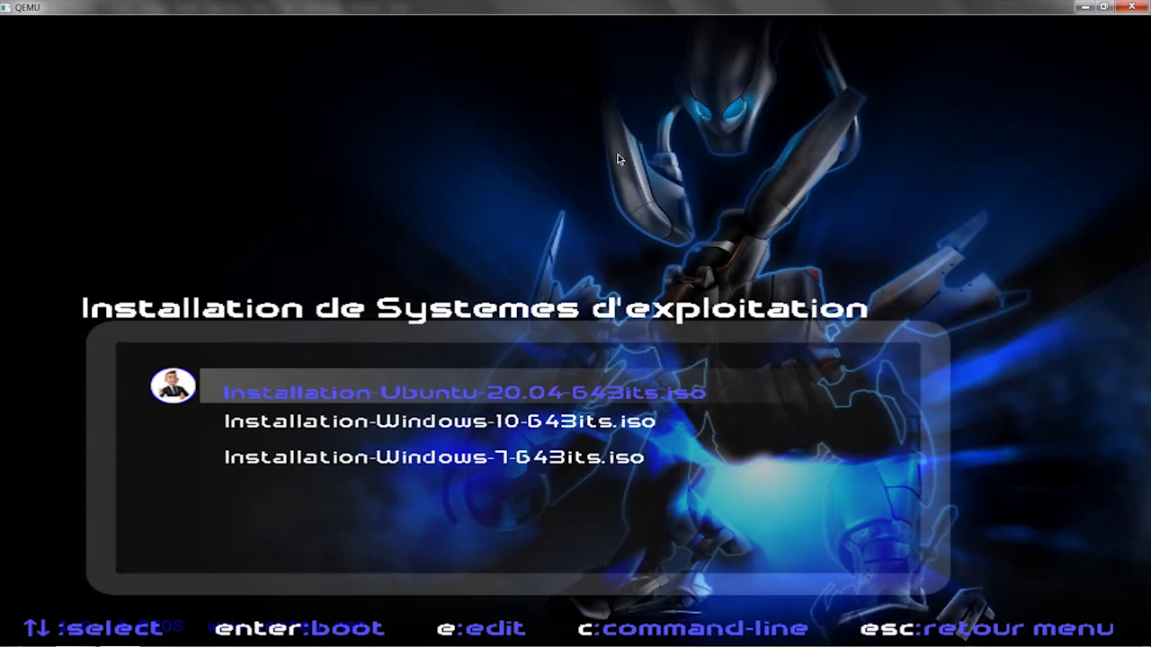
Move the highlight through the Ubuntu and Windows entries of the boot menu to check the new logo, and close the emulator
{"action": "key", "text": "Down"}
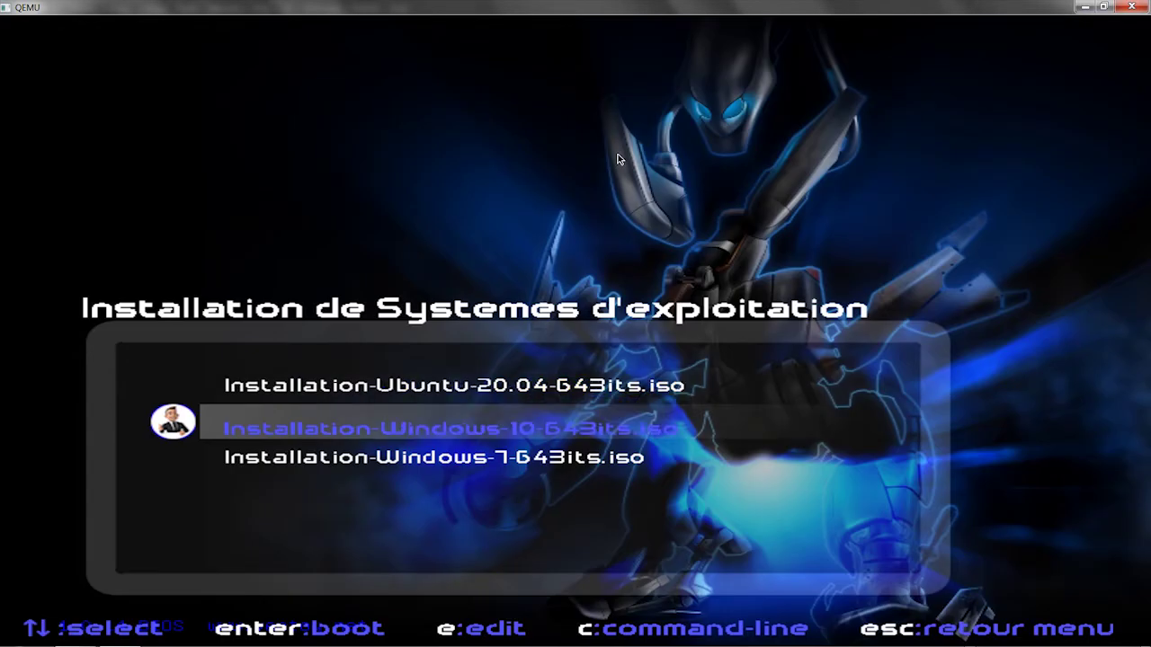
{"action": "key", "text": "Down"}
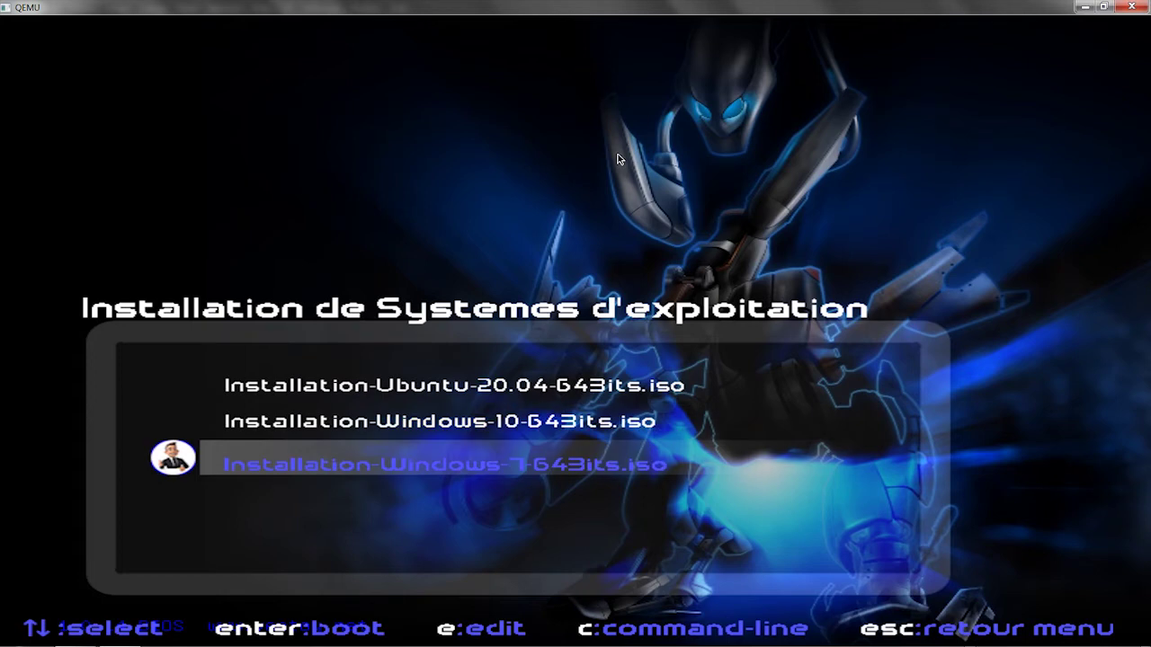
{"action": "key", "text": "Up"}
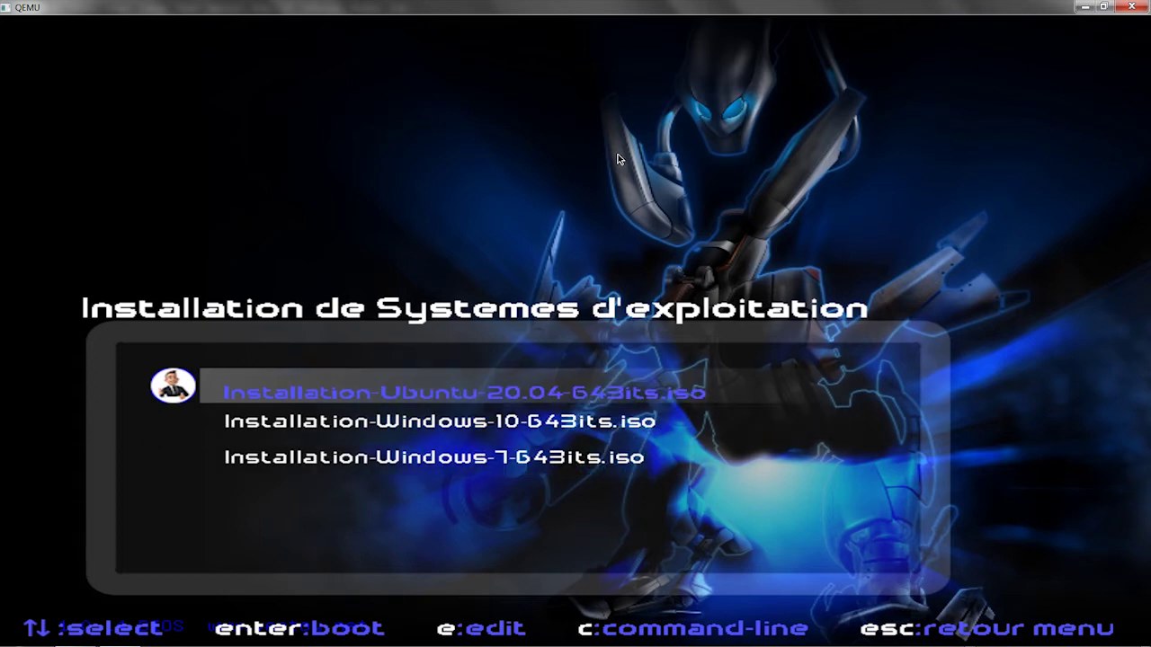
{"action": "key", "text": "Down"}
{"action": "key", "text": "Down"}
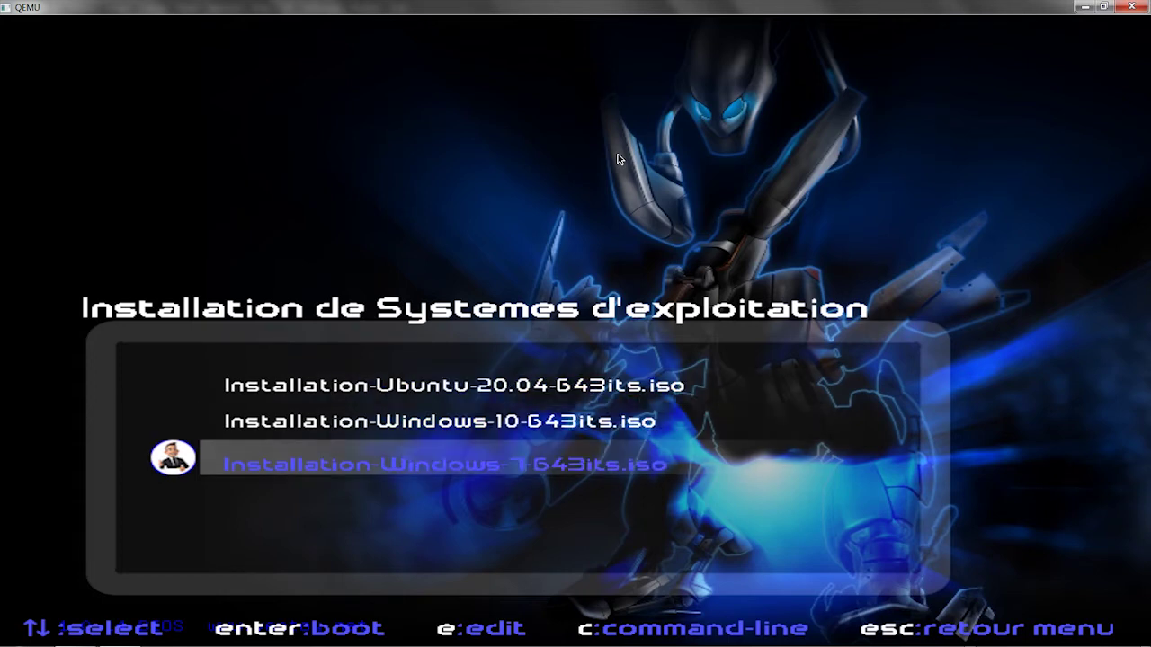
{"action": "key", "text": "Up"}
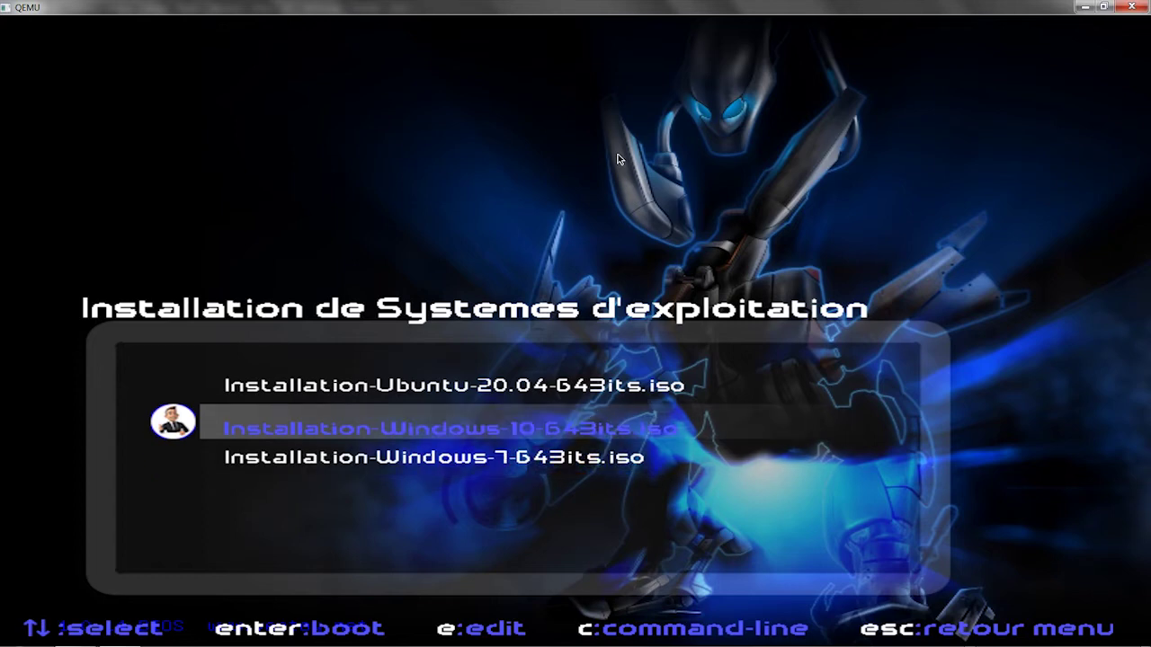
{"action": "key", "text": "Up"}
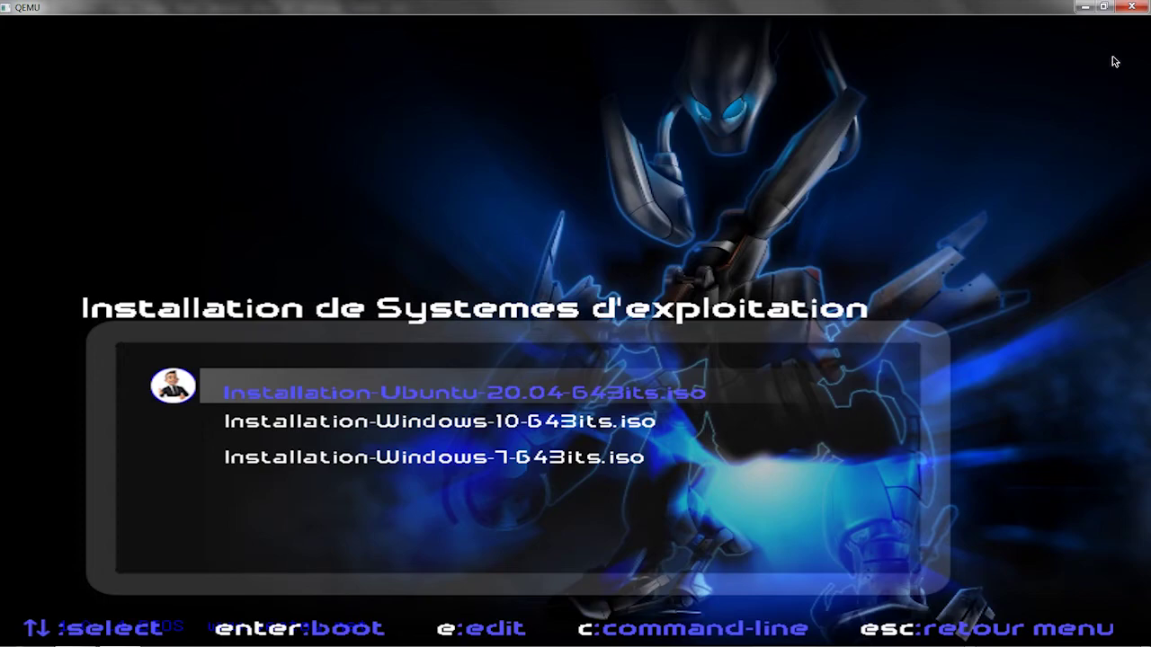
{"action": "left_click", "coordinate": [1131, 6]}
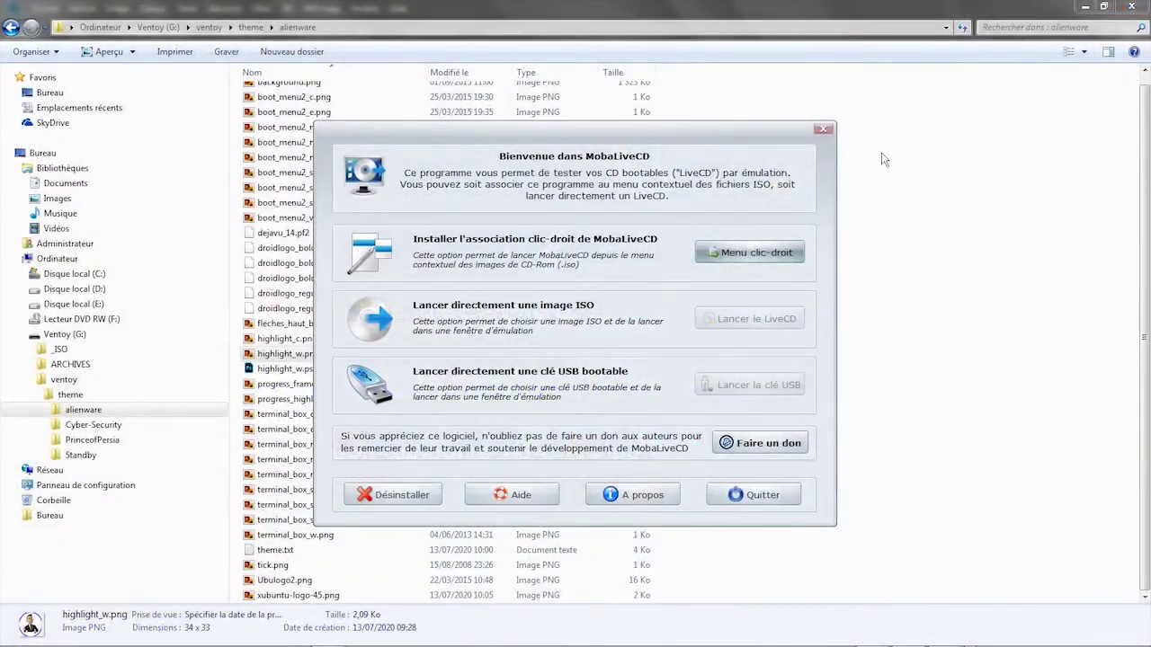
Open ventoy.json from the ventoy folder of the USB drive in the text editor
{"action": "left_click", "coordinate": [65, 381]}
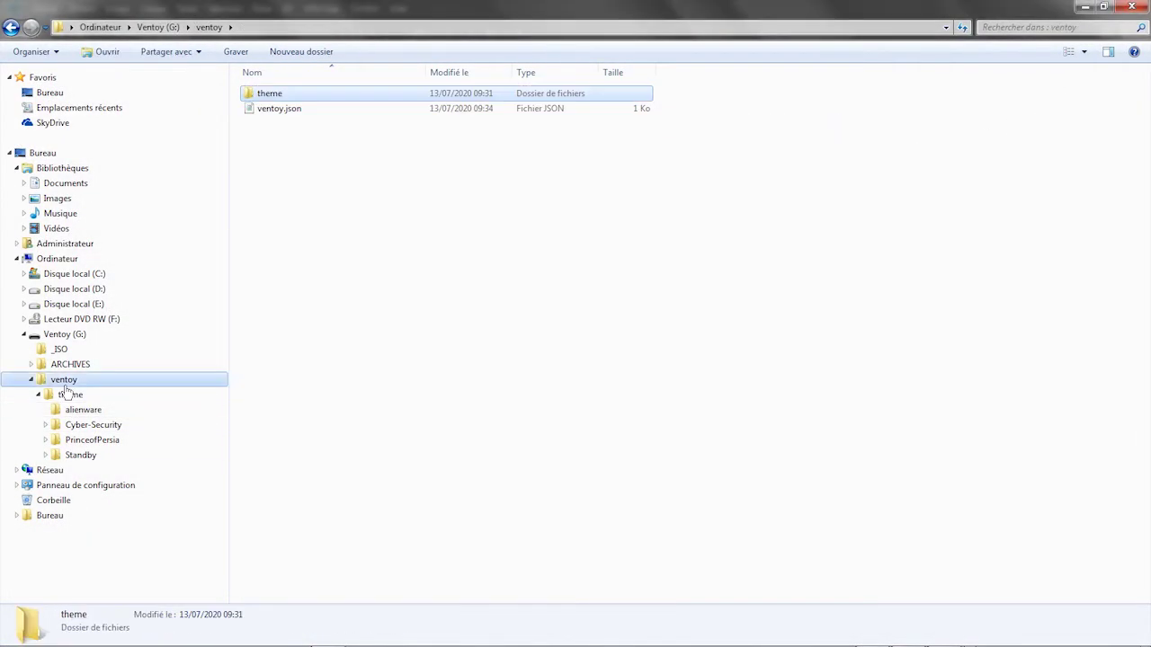
{"action": "double_click", "coordinate": [279, 109]}
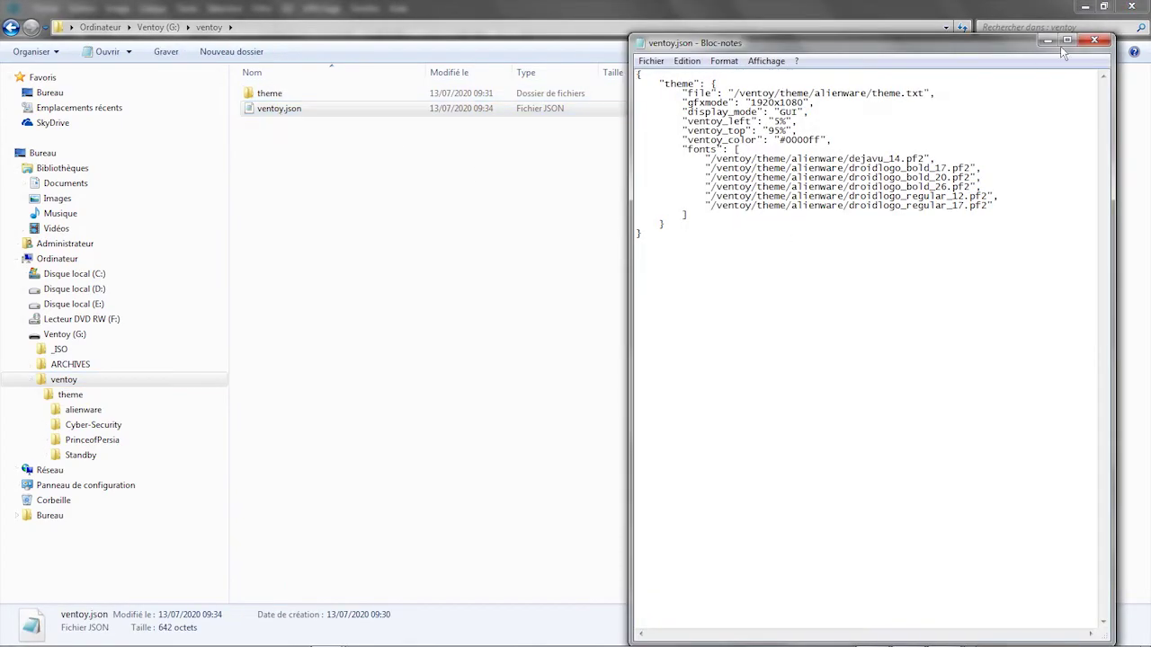
Open the Menu Alias Plugin page of the Ventoy website and copy the menu_alias example block
{"action": "left_click", "coordinate": [1065, 41]}
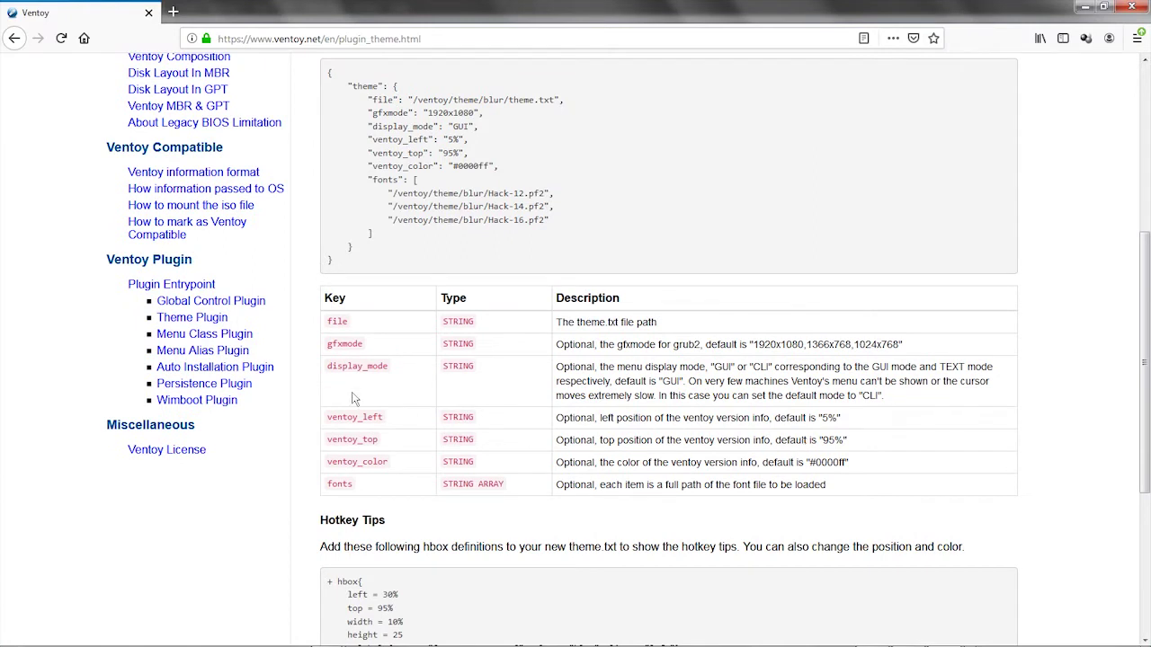
{"action": "left_click", "coordinate": [191, 354]}
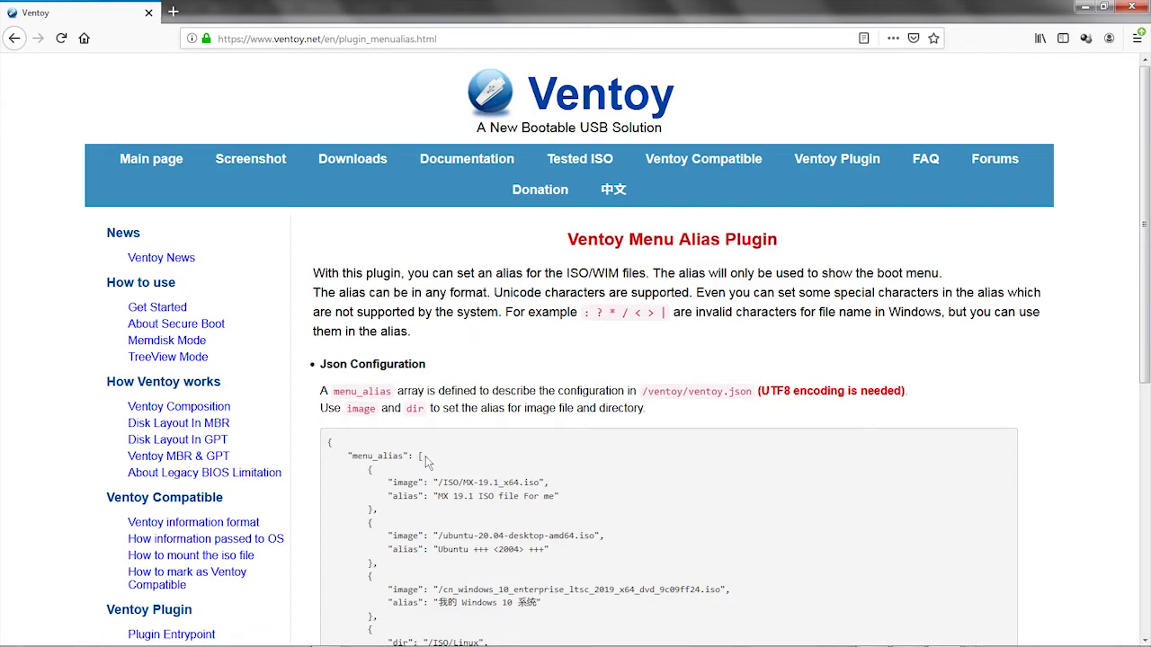
{"action": "scroll", "coordinate": [427, 462], "scroll_direction": "down", "scroll_amount": 5}
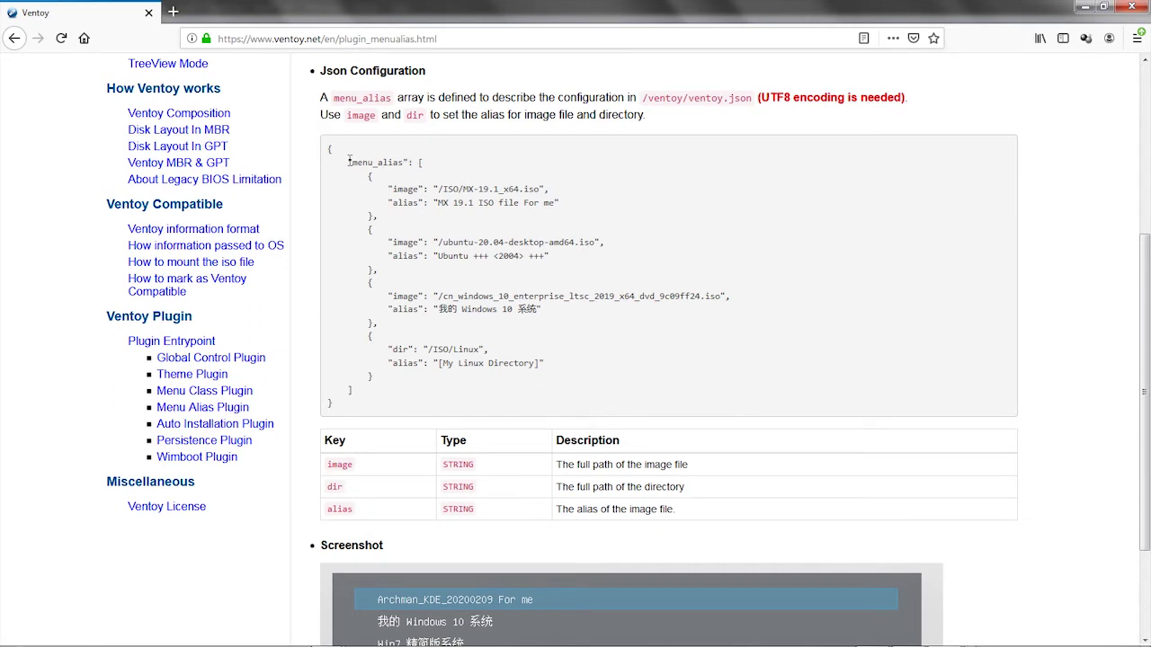
{"action": "left_click_drag", "start_coordinate": [347, 161], "coordinate": [404, 388]}
{"action": "key", "text": "ctrl+c"}
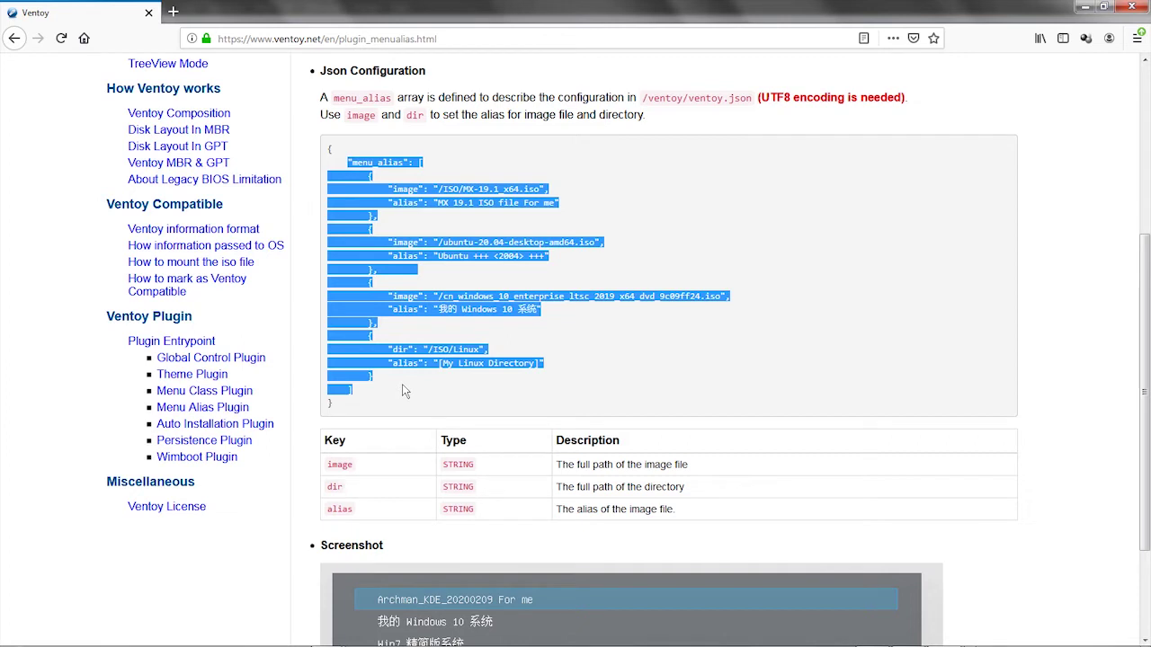
Paste the menu_alias block into ventoy.json after the theme block, separated by a comma and a blank line
{"action": "key", "text": "alt+Tab"}
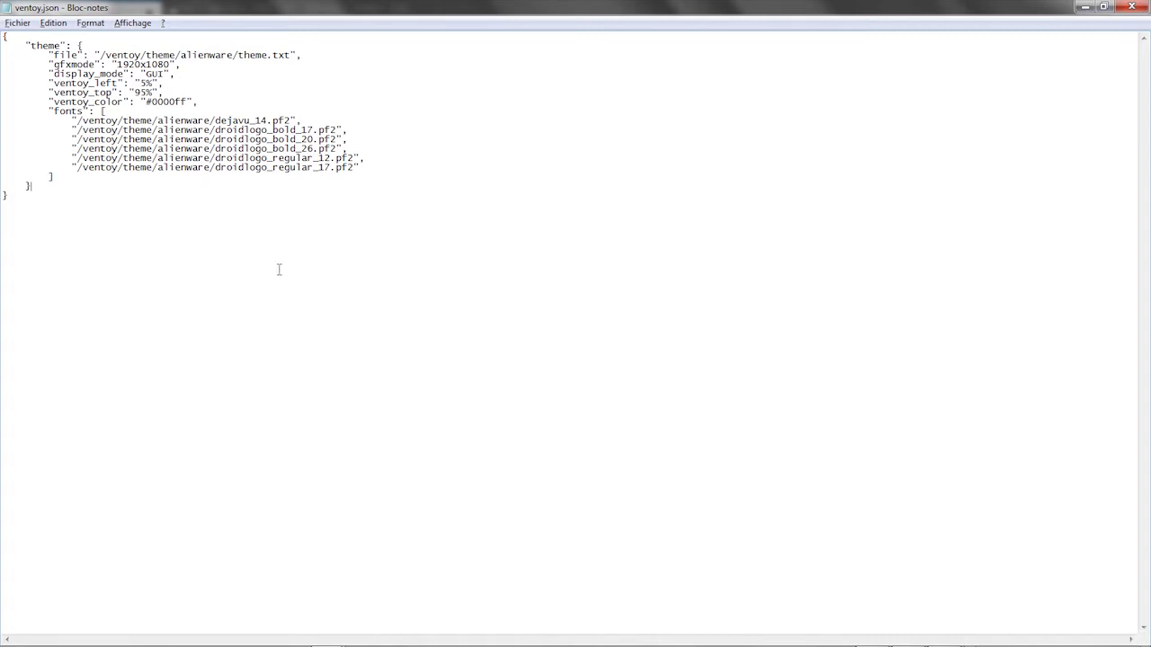
{"action": "key", "text": "Return"}
{"action": "key", "text": "Left"}
{"action": "type", "text": ","}
{"action": "key", "text": "ctrl+v"}
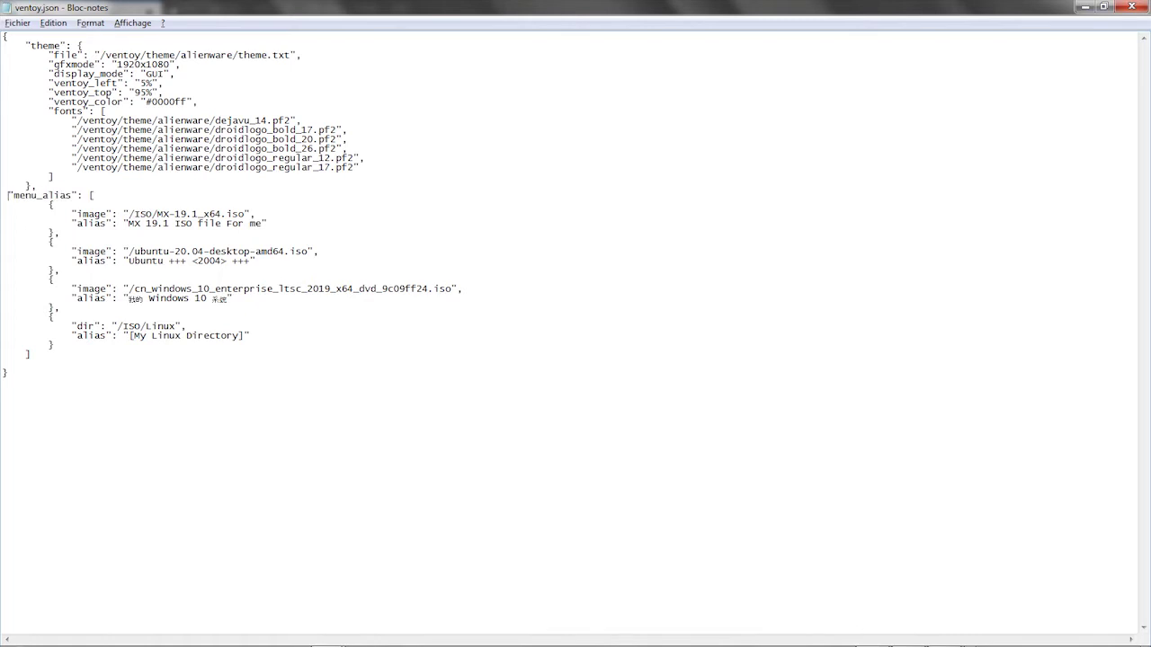
{"action": "left_click", "coordinate": [2, 195]}
{"action": "key", "text": "Return"}
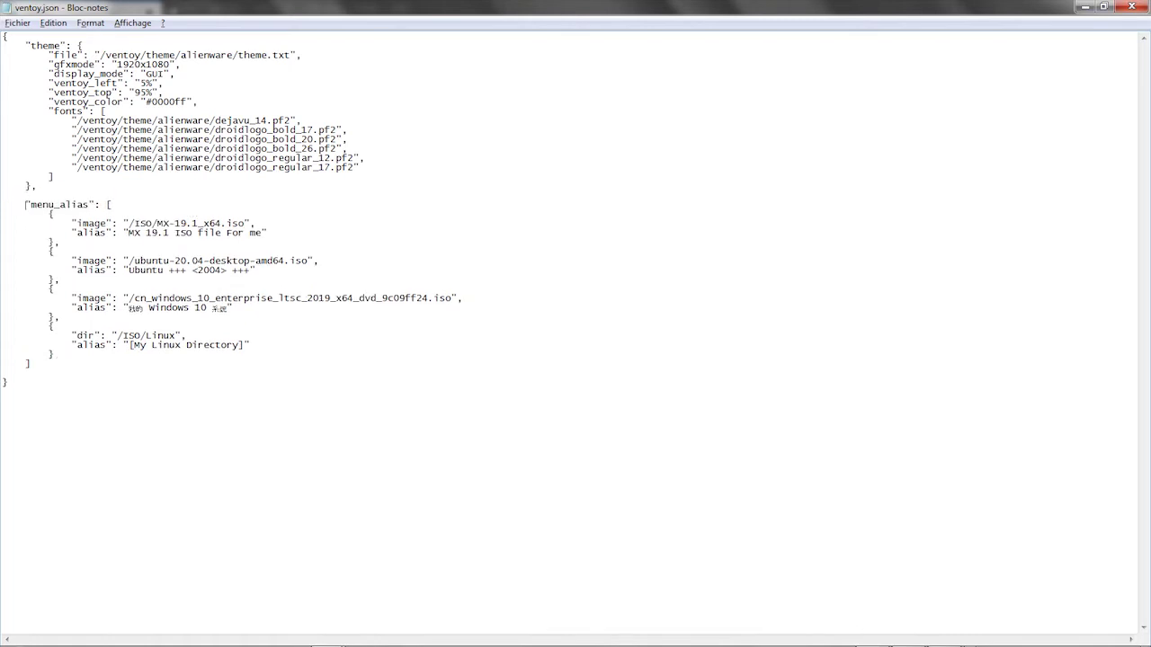
{"action": "key", "text": "Down"}
Open the _ISO folder of the USB drive and check its path and ISO file names
{"action": "left_click_drag", "start_coordinate": [61, 245], "coordinate": [257, 270]}
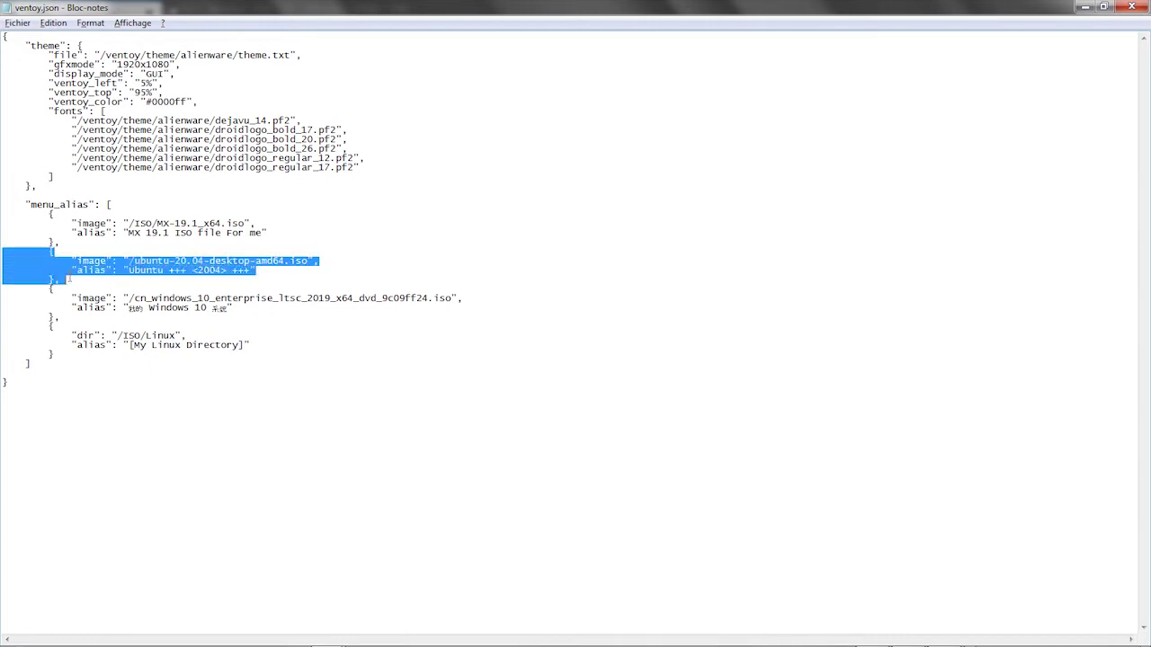
{"action": "left_click", "coordinate": [93, 223]}
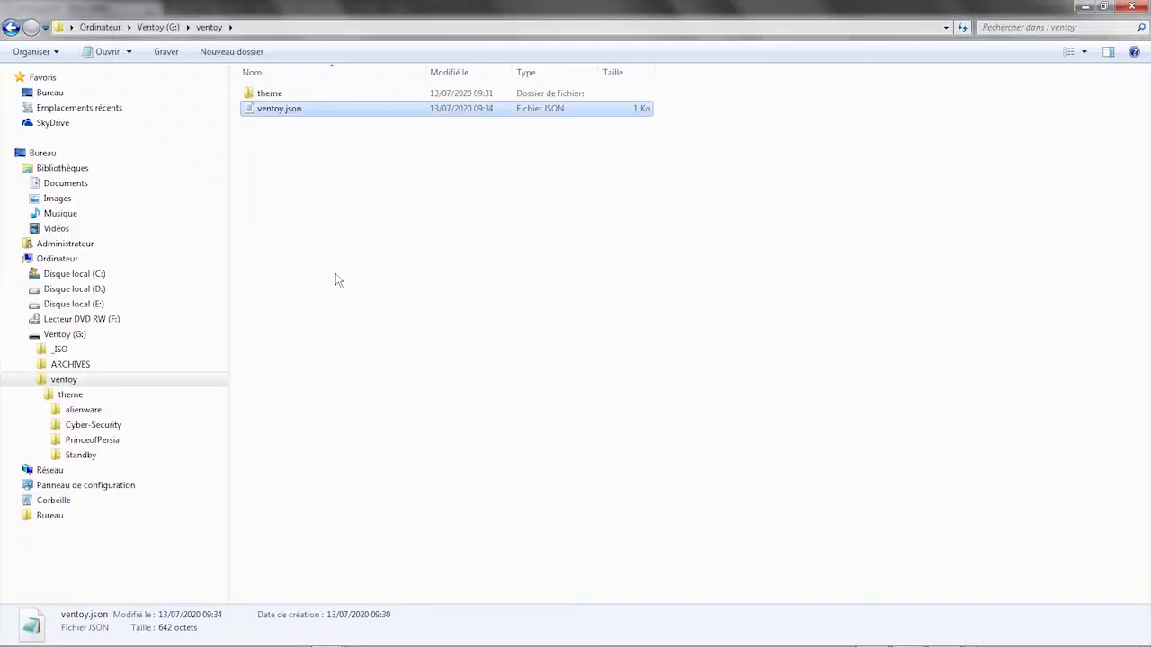
{"action": "left_click", "coordinate": [59, 349]}
{"action": "left_click", "coordinate": [240, 27]}
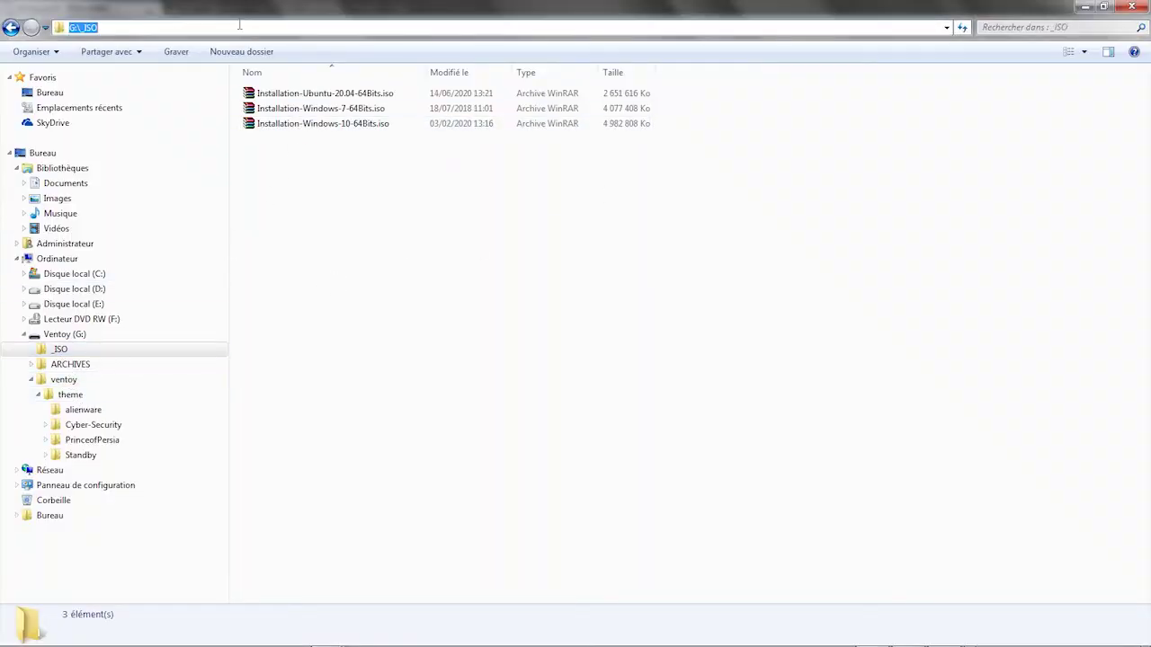
{"action": "left_click", "coordinate": [79, 28]}
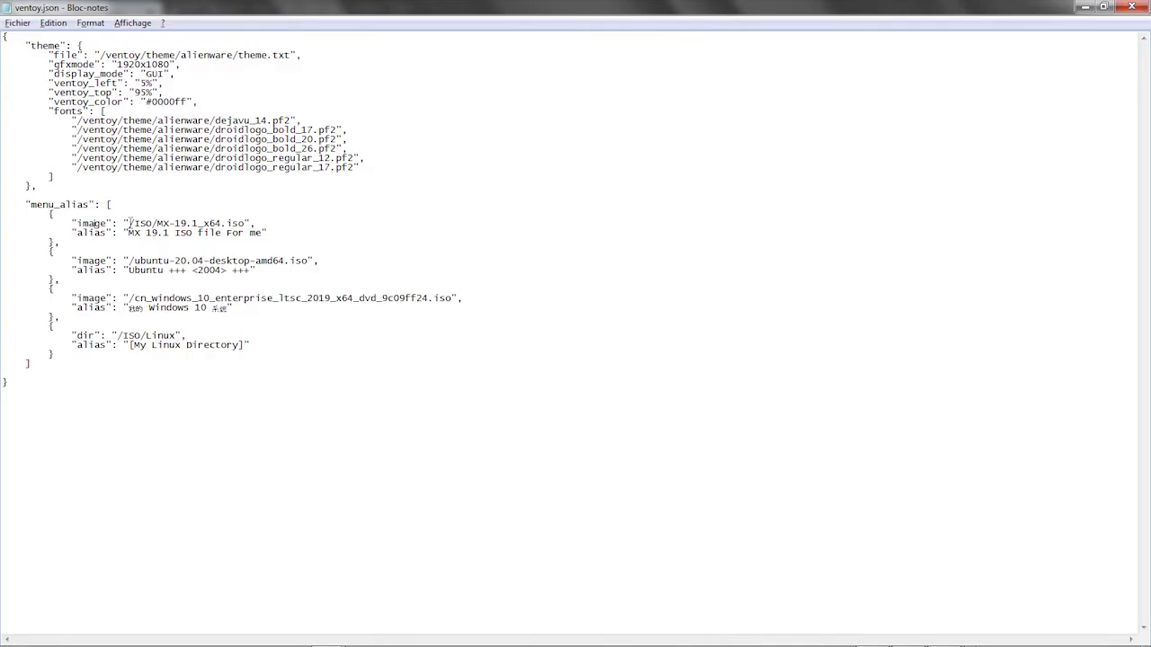
Set the first menu_alias image path in ventoy.json to /_ISO/Installation-Ubuntu-20.04-64Bits.iso
{"action": "left_click_drag", "start_coordinate": [129, 223], "coordinate": [158, 223]}
{"action": "type", "text": "_ISO/"}
{"action": "key", "text": "Left"}
{"action": "key", "text": "Left"}
{"action": "key", "text": "Left"}
{"action": "key", "text": "Left"}
{"action": "key", "text": "Left"}
{"action": "type", "text": "/"}
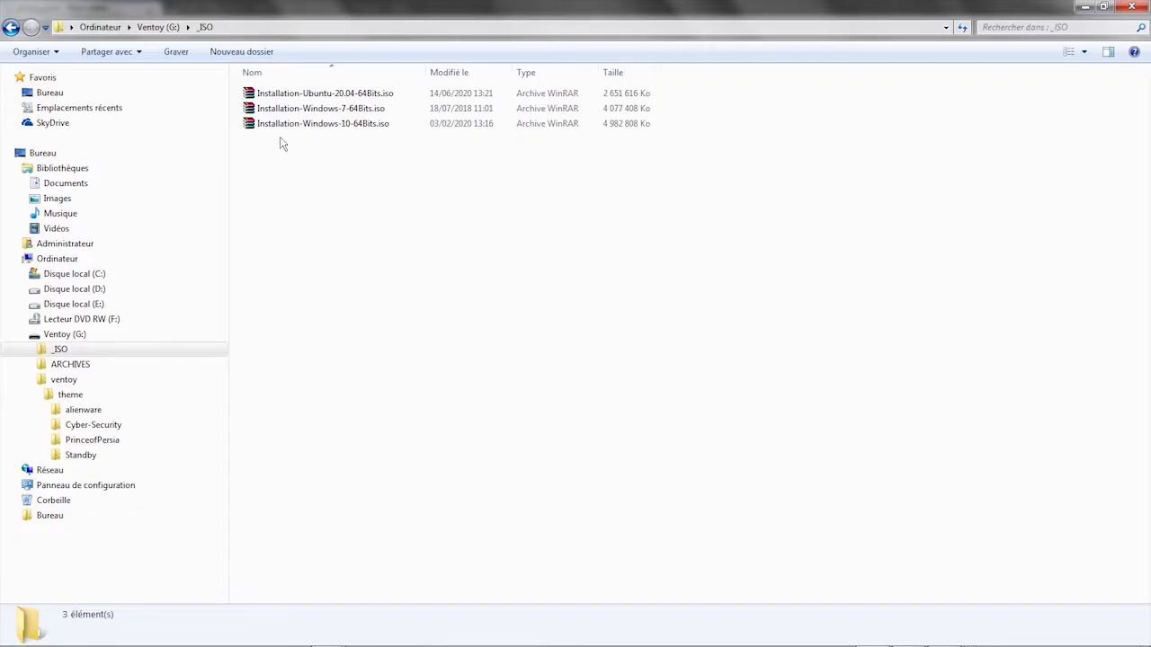
{"action": "key", "text": "shift+Right"}
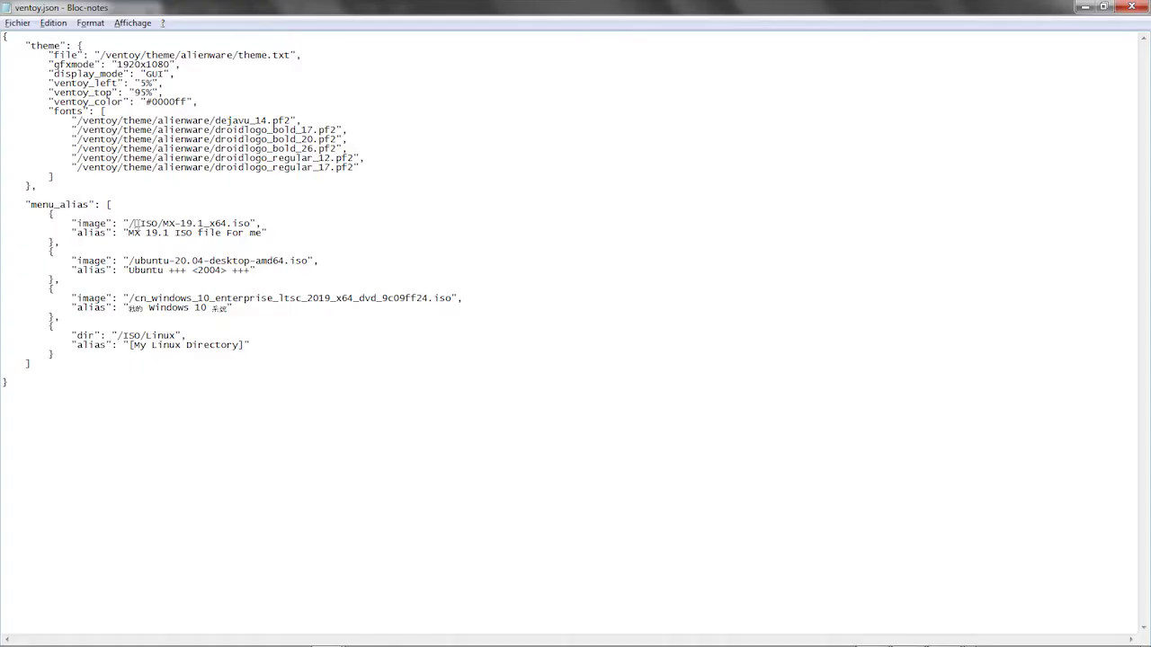
{"action": "left_click_drag", "start_coordinate": [162, 225], "coordinate": [226, 225]}
{"action": "type", "text": "Installation-Ubuntu-20.04-64Bits"}
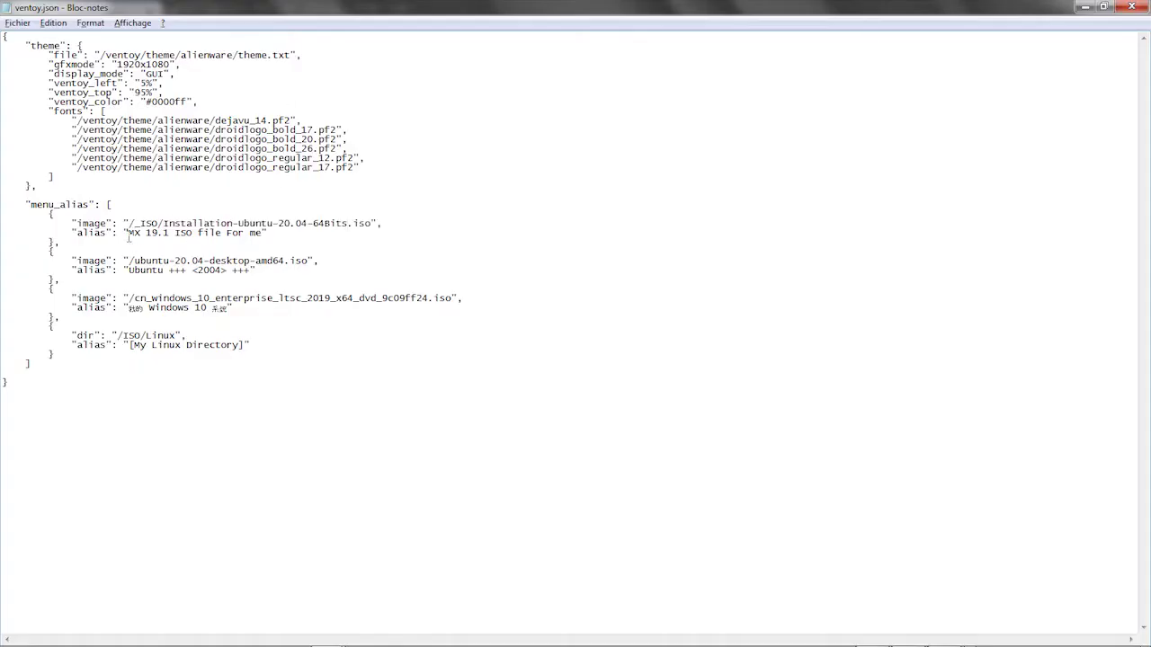
Replace the first entry's alias with "Installation d'Ubuntu 20.04 64Bits"
{"action": "left_click_drag", "start_coordinate": [127, 232], "coordinate": [266, 232]}
{"action": "type", "text": "Installation-Ubuntu-20.04-64Bits"}
{"action": "key", "text": "BackSpace"}
{"action": "type", "text": "d'"}
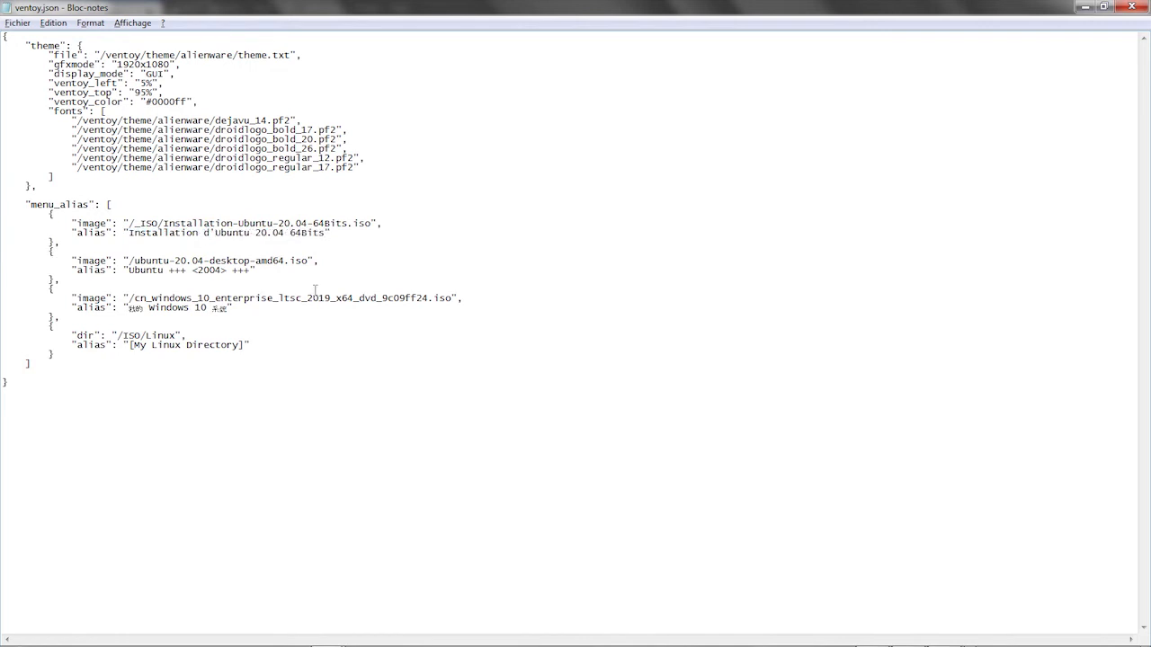
Replace the remaining example entries of menu_alias with a copy of the Ubuntu entry
{"action": "key", "text": "shift+Down"}
{"action": "key", "text": "shift+Down"}
{"action": "key", "text": "shift+Down"}
{"action": "key", "text": "shift+Down"}
{"action": "key", "text": "Home"}
{"action": "key", "text": "shift+Down"}
{"action": "key", "text": "shift+Down"}
{"action": "key", "text": "shift+Down"}
{"action": "key", "text": "shift+End"}
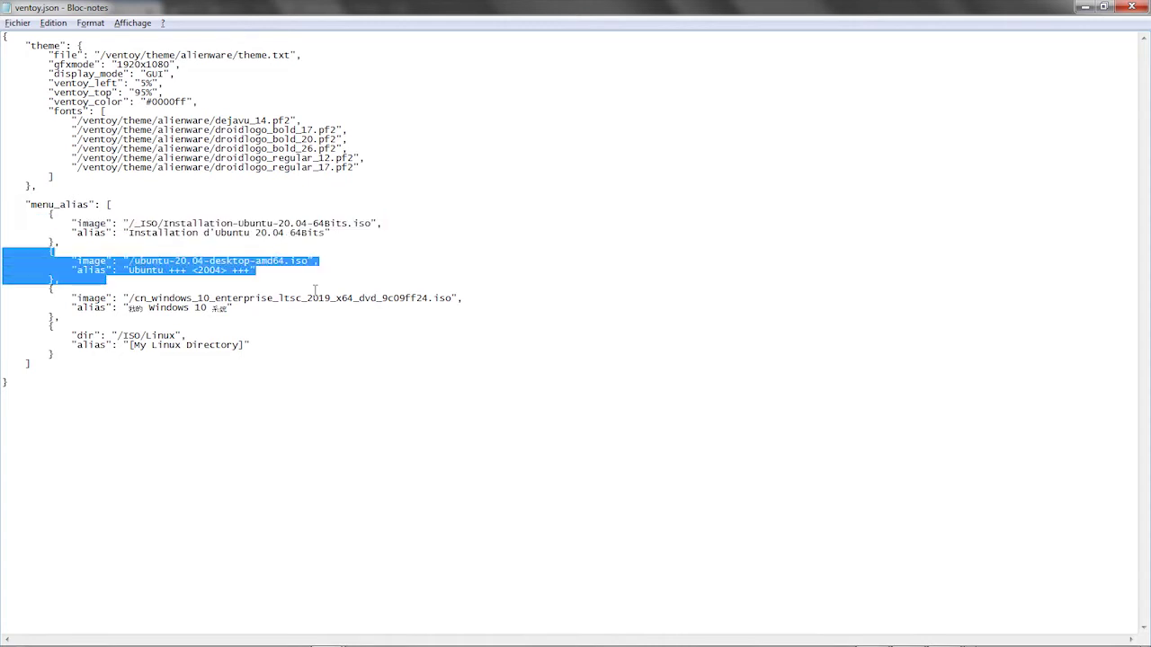
{"action": "key", "text": "shift+Down"}
{"action": "key", "text": "shift+Down"}
{"action": "key", "text": "shift+Down"}
{"action": "key", "text": "shift+Down"}
{"action": "key", "text": "shift+Down"}
{"action": "key", "text": "shift+Down"}
{"action": "key", "text": "shift+Down"}
{"action": "key", "text": "shift+Down"}
{"action": "key", "text": "shift+Down"}
{"action": "key", "text": "Delete"}
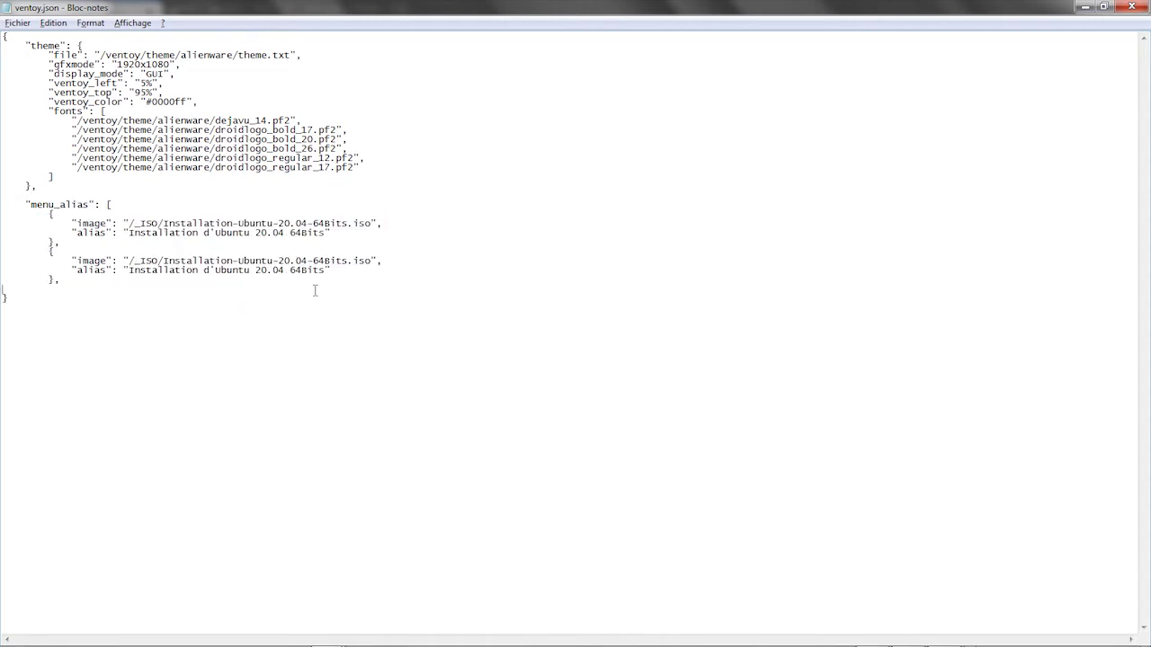
Copy the Windows 7 ISO's name and set the second entry's image path to /_ISO/Installation-Windows-7-64Bits.iso
{"action": "key", "text": "alt+Tab"}
{"action": "key", "text": "Down"}
{"action": "key", "text": "F2"}
{"action": "key", "text": "ctrl+c"}
{"action": "key", "text": "alt+Tab"}
{"action": "key", "text": "Up"}
{"action": "key", "text": "Left"}
{"action": "key", "text": "Right"}
{"action": "key", "text": "Right"}
{"action": "key", "text": "Right"}
{"action": "key", "text": "Right"}
{"action": "key", "text": "Right"}
{"action": "key", "text": "Right"}
{"action": "key", "text": "Right"}
{"action": "key", "text": "shift+Home"}
{"action": "key", "text": "shift+End"}
{"action": "key", "text": "shift+Left"}
{"action": "key", "text": "shift+Left"}
{"action": "type", "text": "Installation-Windows-7-64Bits.iso"}
Set the second entry's alias to "Installation Windows 7 64Bits"
{"action": "left_click_drag", "start_coordinate": [129, 271], "coordinate": [328, 272]}
{"action": "key", "text": "ctrl+v"}
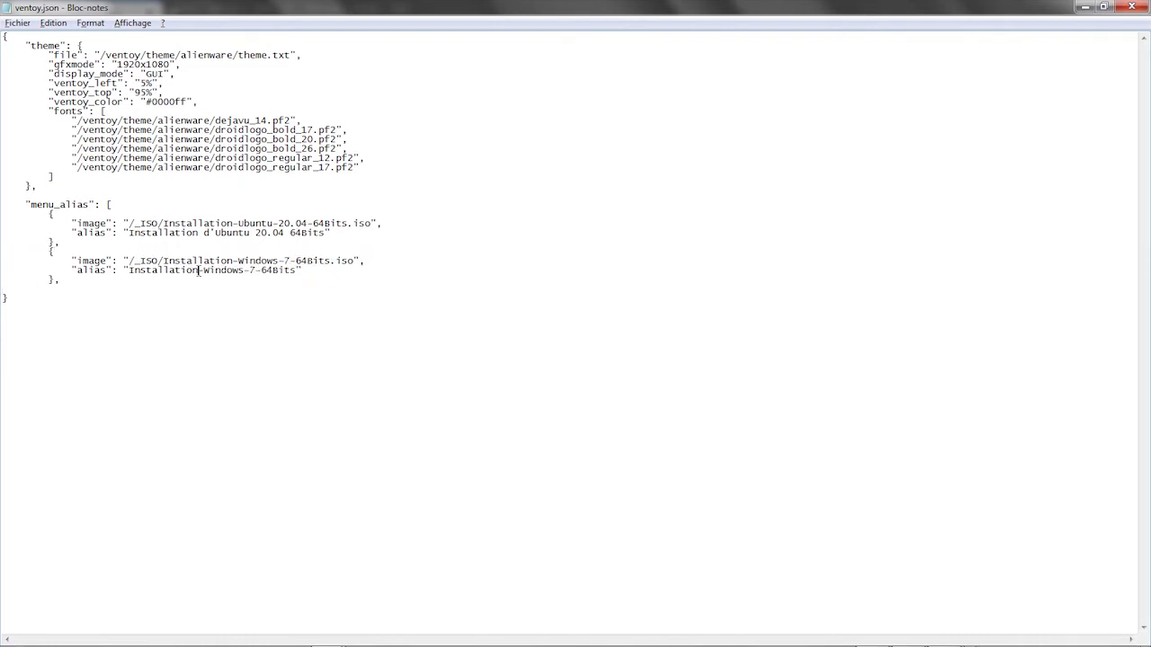
{"action": "key", "text": "Delete"}
{"action": "key", "text": "Right"}
{"action": "key", "text": "Delete"}
Duplicate the Windows 7 entry as an indented third menu_alias entry without a trailing comma
{"action": "left_click_drag", "start_coordinate": [49, 251], "coordinate": [31, 287]}
{"action": "key", "text": "ctrl+c"}
{"action": "left_click", "coordinate": [31, 287]}
{"action": "key", "text": "ctrl+v"}
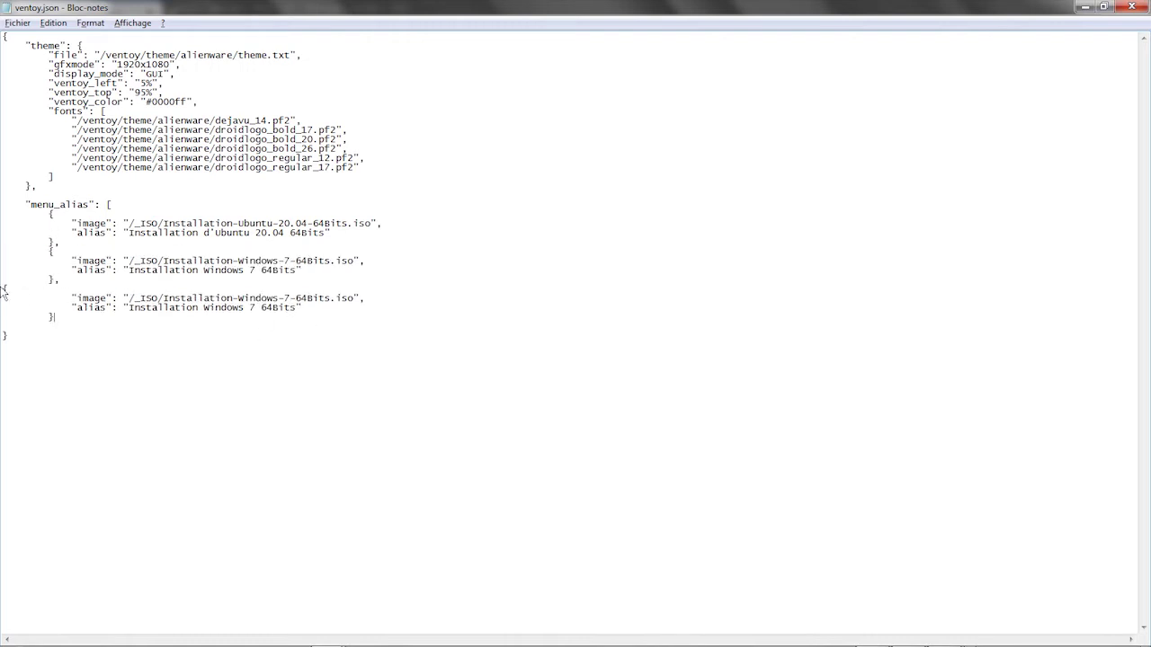
{"action": "key", "text": "Tab"}
Copy the Windows 10 ISO's name and set the third entry's image path to /_ISO/Installation-Windows-10-64Bits.iso
{"action": "key", "text": "alt+Tab"}
{"action": "key", "text": "Down"}
{"action": "key", "text": "F2"}
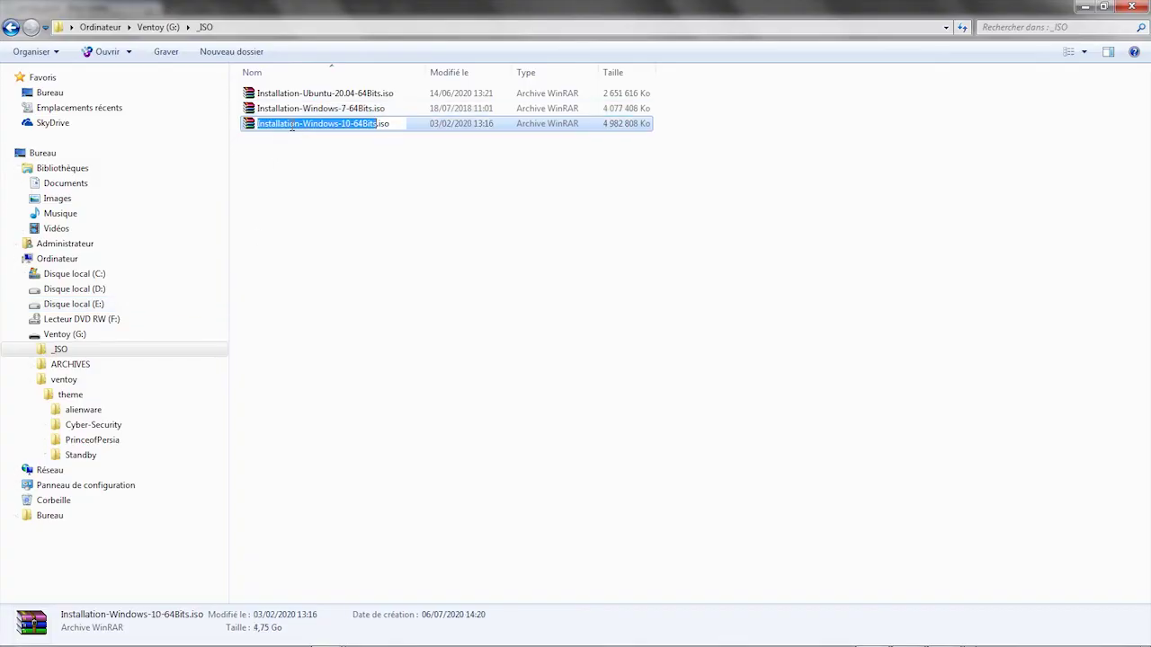
{"action": "key", "text": "alt+Tab"}
{"action": "left_click_drag", "start_coordinate": [163, 298], "coordinate": [334, 298]}
{"action": "key", "text": "ctrl+v"}
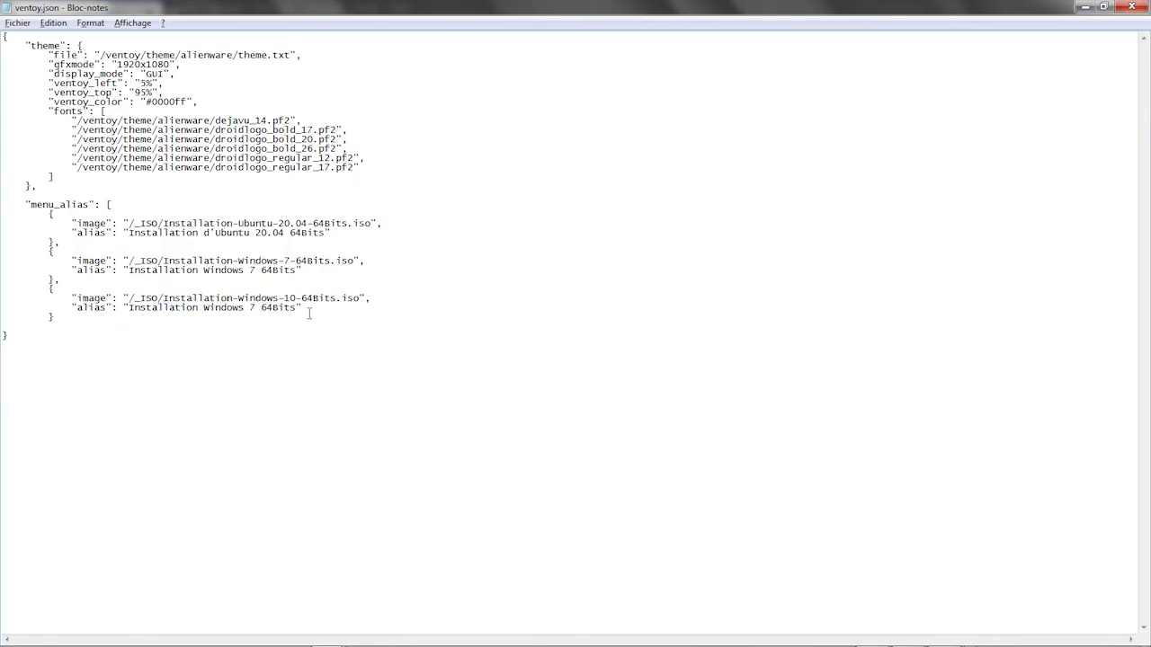
Set the third entry's alias to "Installation Windows 10 64Bits", and close ventoy.json with its changes saved
{"action": "left_click_drag", "start_coordinate": [128, 307], "coordinate": [296, 307]}
{"action": "key", "text": "ctrl+v"}
{"action": "left_click", "coordinate": [204, 308]}
{"action": "key", "text": "BackSpace"}
{"action": "left_click", "coordinate": [266, 307]}
{"action": "key", "text": "BackSpace"}
{"action": "left_click", "coordinate": [1131, 7]}
{"action": "left_click", "coordinate": [496, 340]}
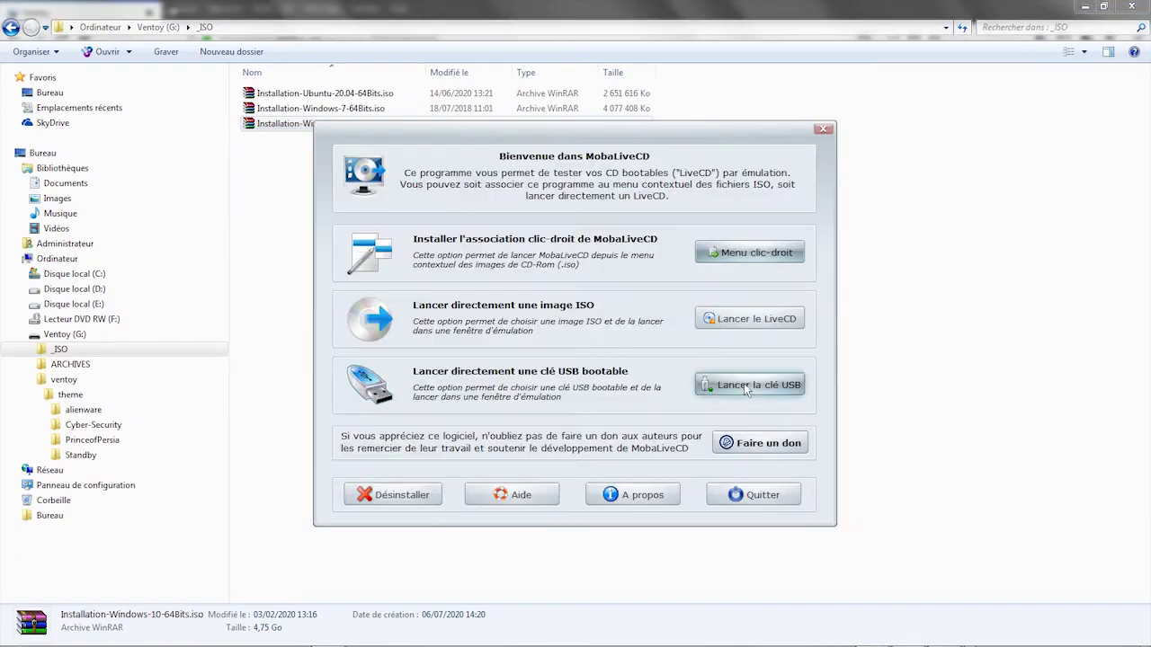
Boot the USB drive g: in MobaLiveCD without a virtual hard disk, check the boot menu, and close the emulator
{"action": "left_click", "coordinate": [743, 383]}
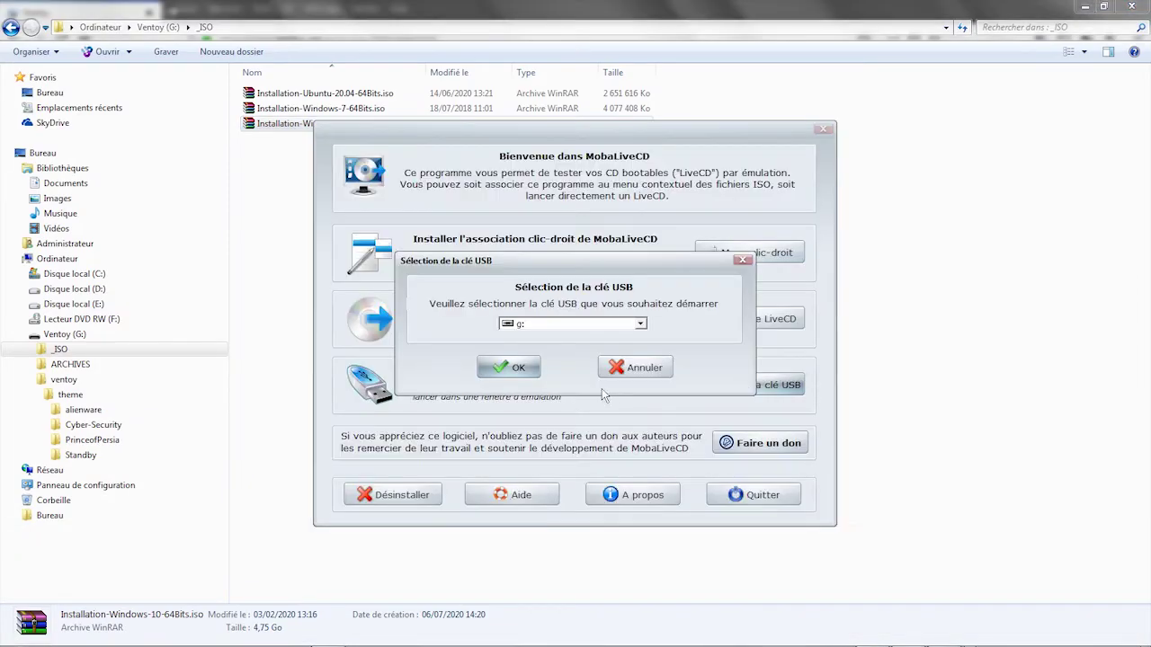
{"action": "left_click", "coordinate": [603, 334]}
{"action": "left_click", "coordinate": [569, 382]}
{"action": "left_click", "coordinate": [526, 365]}
{"action": "left_click", "coordinate": [620, 351]}
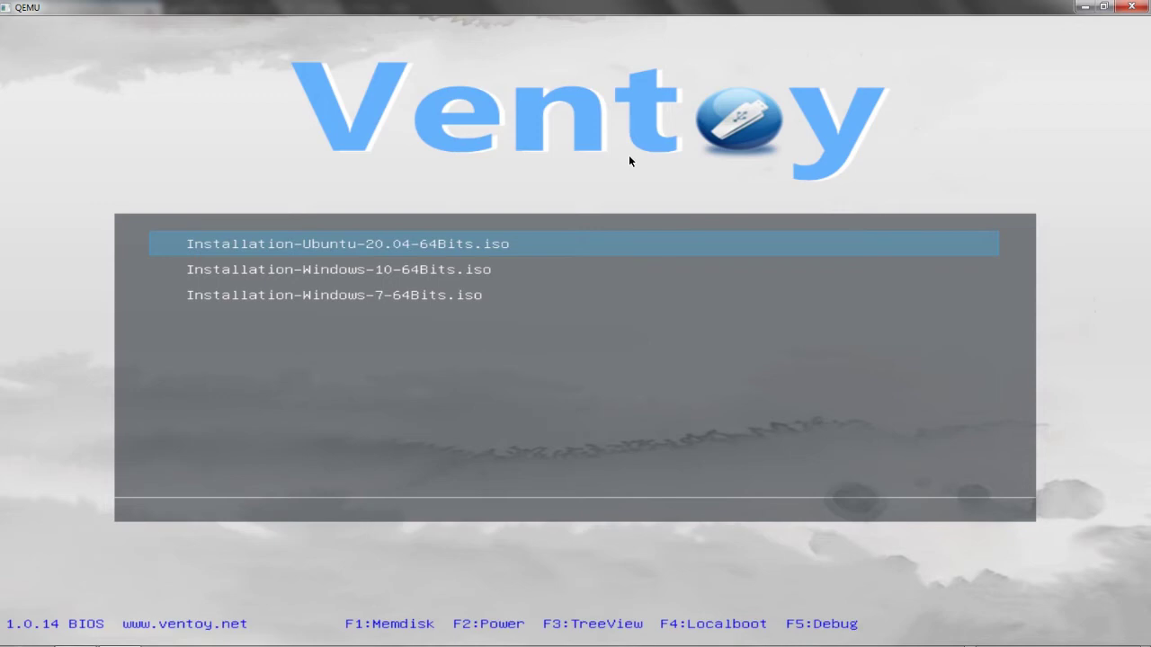
{"action": "left_click", "coordinate": [1130, 7]}
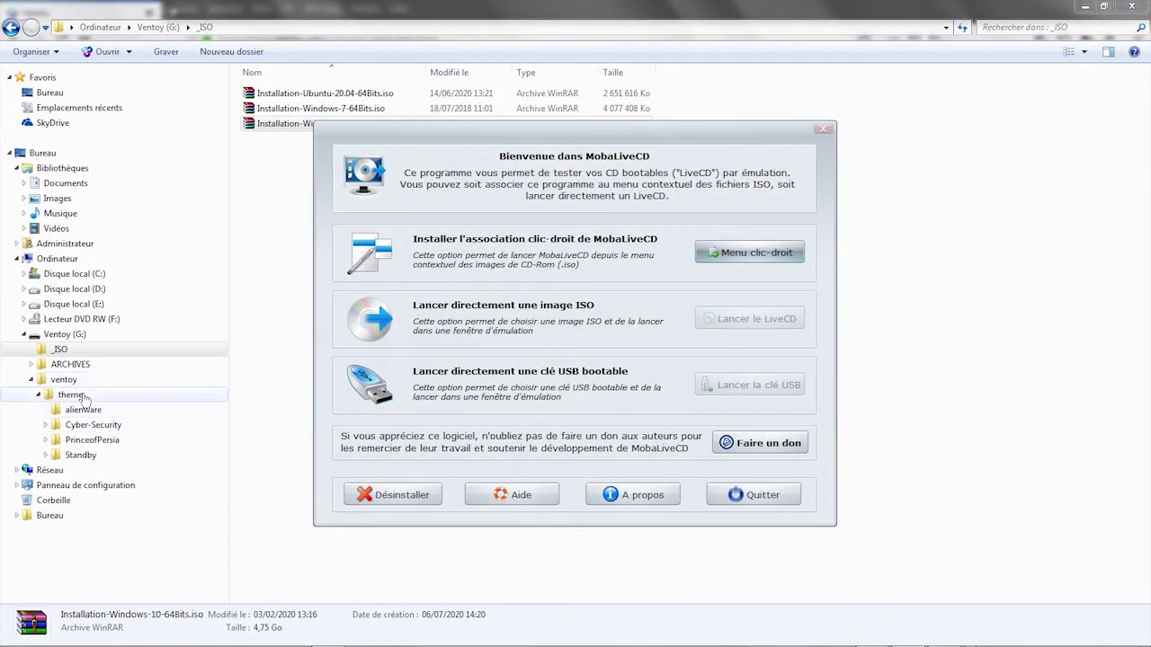
Reopen ventoy.json, add the missing closing bracket "]" after the last menu_alias entry, and close it with changes saved
{"action": "left_click", "coordinate": [77, 396]}
{"action": "key", "text": "alt+Up"}
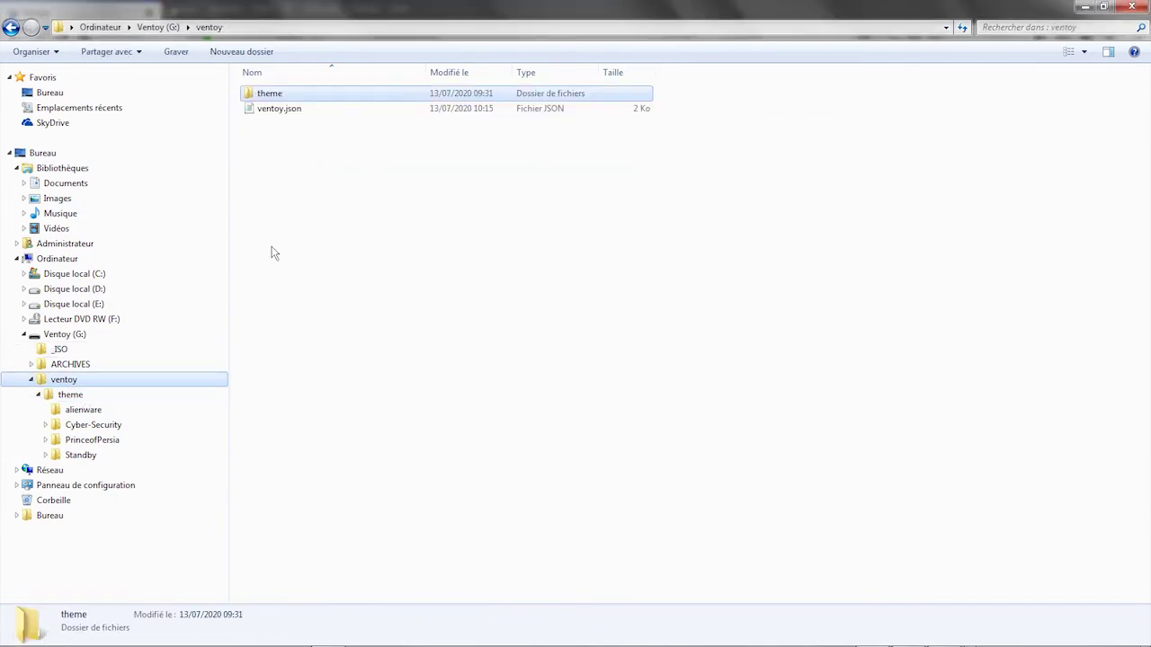
{"action": "double_click", "coordinate": [279, 108]}
{"action": "left_click", "coordinate": [1075, 40]}
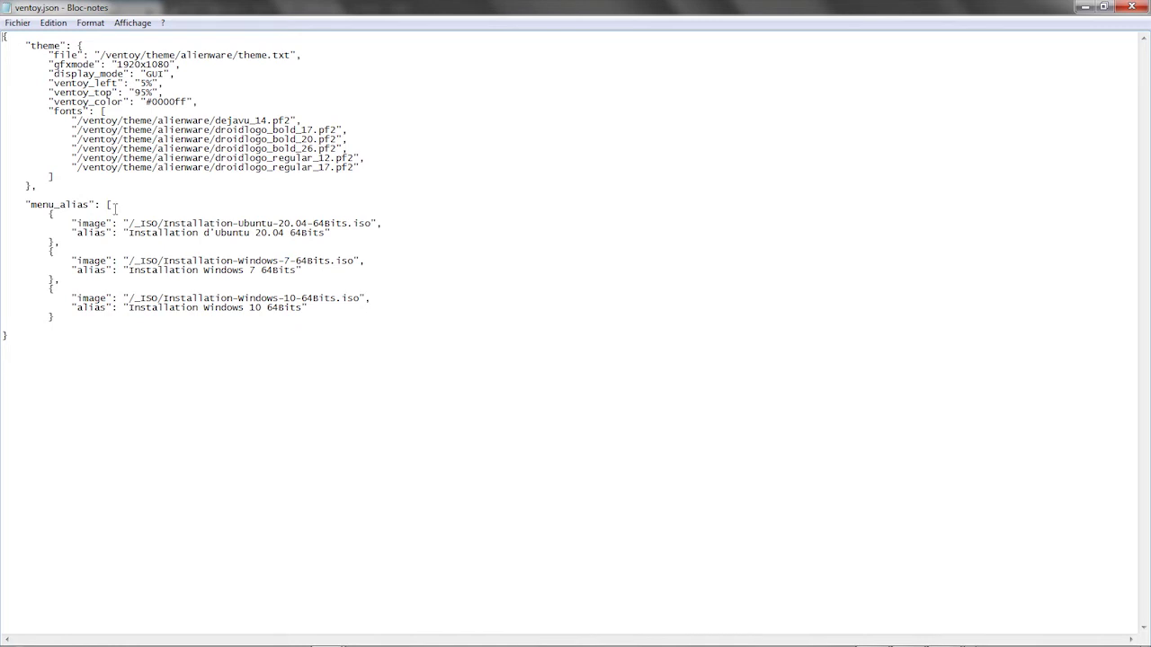
{"action": "left_click_drag", "start_coordinate": [47, 177], "coordinate": [64, 176]}
{"action": "left_click", "coordinate": [107, 334]}
{"action": "type", "text": "]"}
{"action": "left_click", "coordinate": [1145, 13]}
{"action": "left_click", "coordinate": [476, 340]}
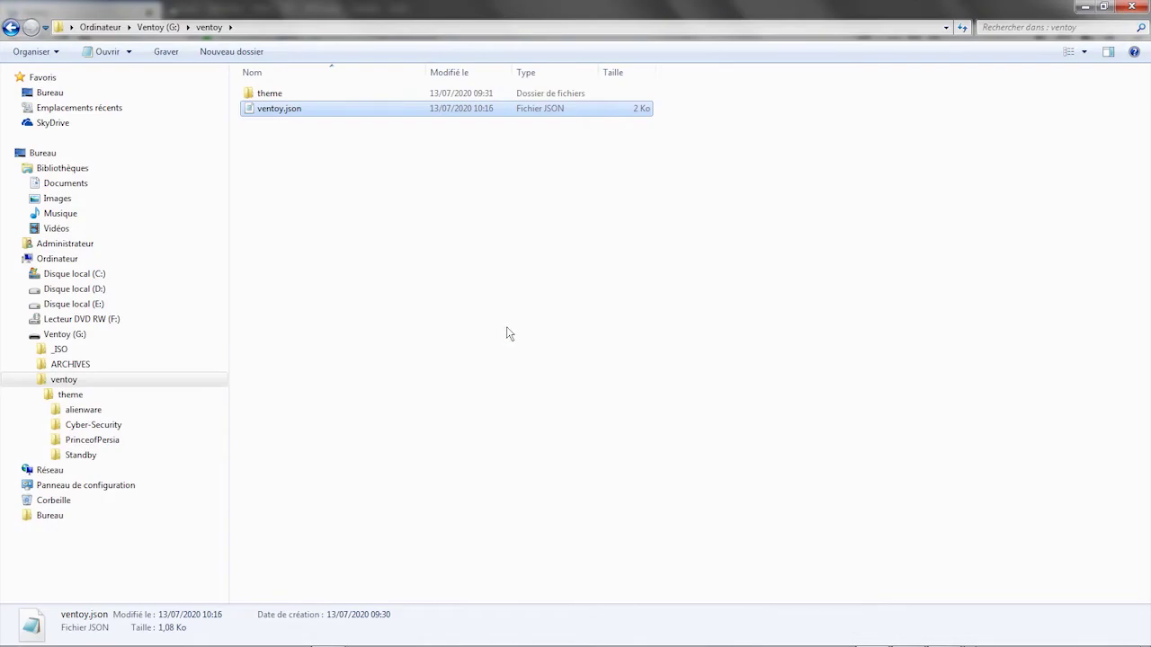
Boot the USB drive again in MobaLiveCD without a virtual hard disk and maximise the emulator window
{"action": "left_click", "coordinate": [749, 385]}
{"action": "left_click", "coordinate": [510, 367]}
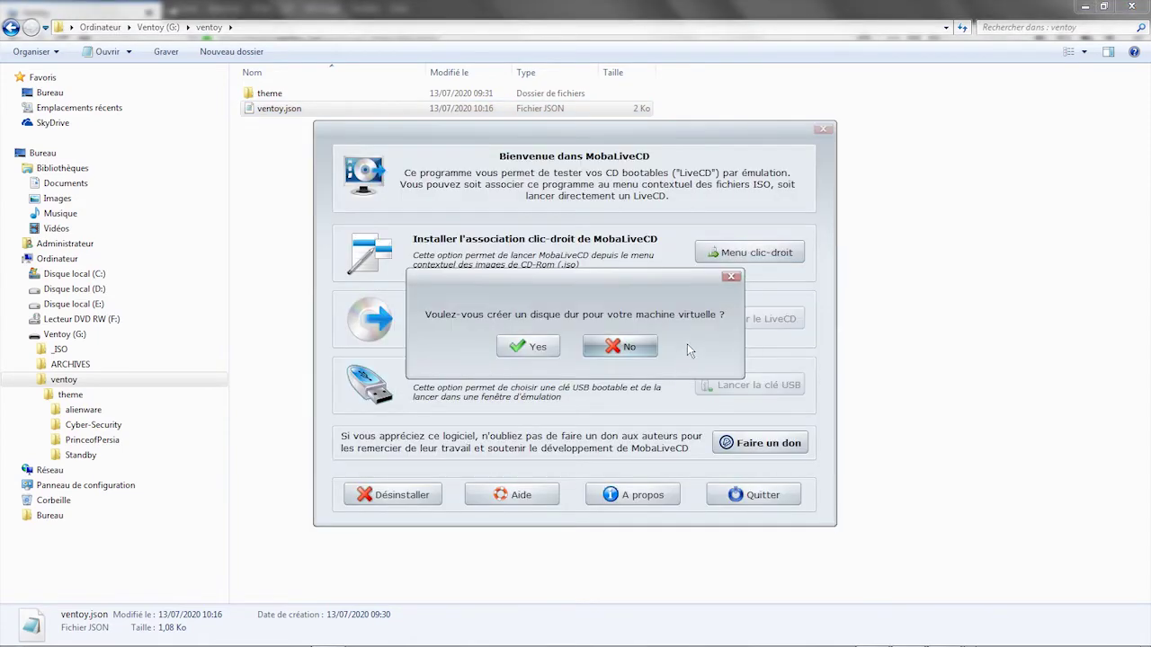
{"action": "left_click", "coordinate": [630, 347]}
{"action": "double_click", "coordinate": [608, 139]}
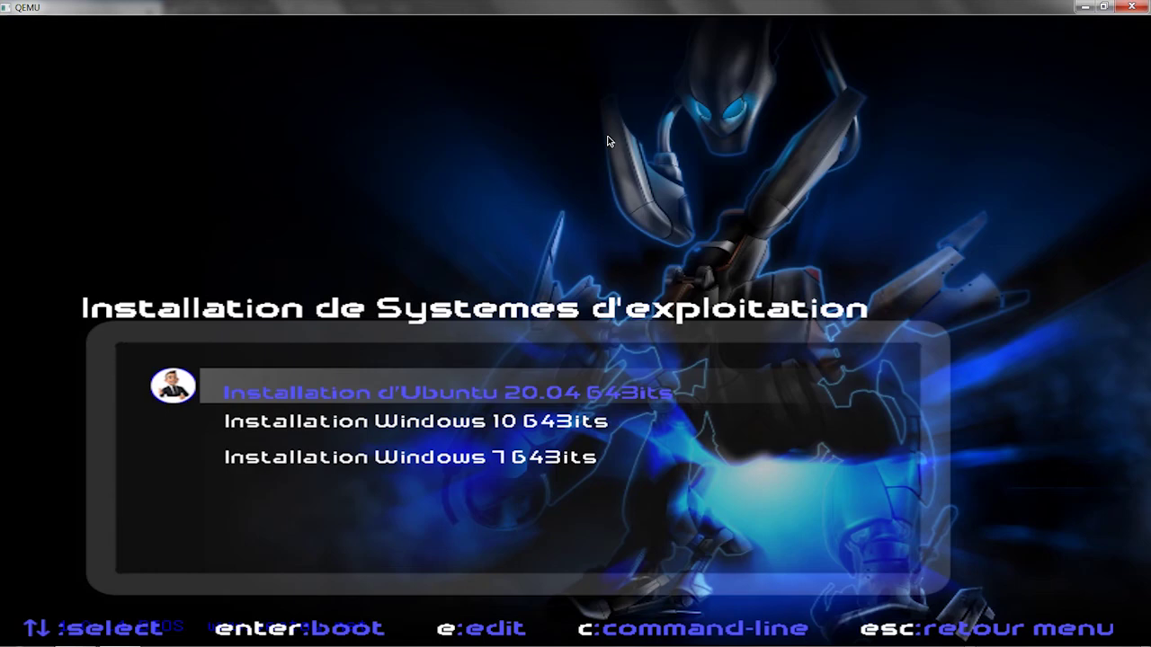
Move the highlight down through the boot menu entries to check their aliases, and close the emulator
{"action": "key", "text": "Down"}
{"action": "key", "text": "Down"}
{"action": "key", "text": "Down"}
{"action": "key", "text": "Down"}
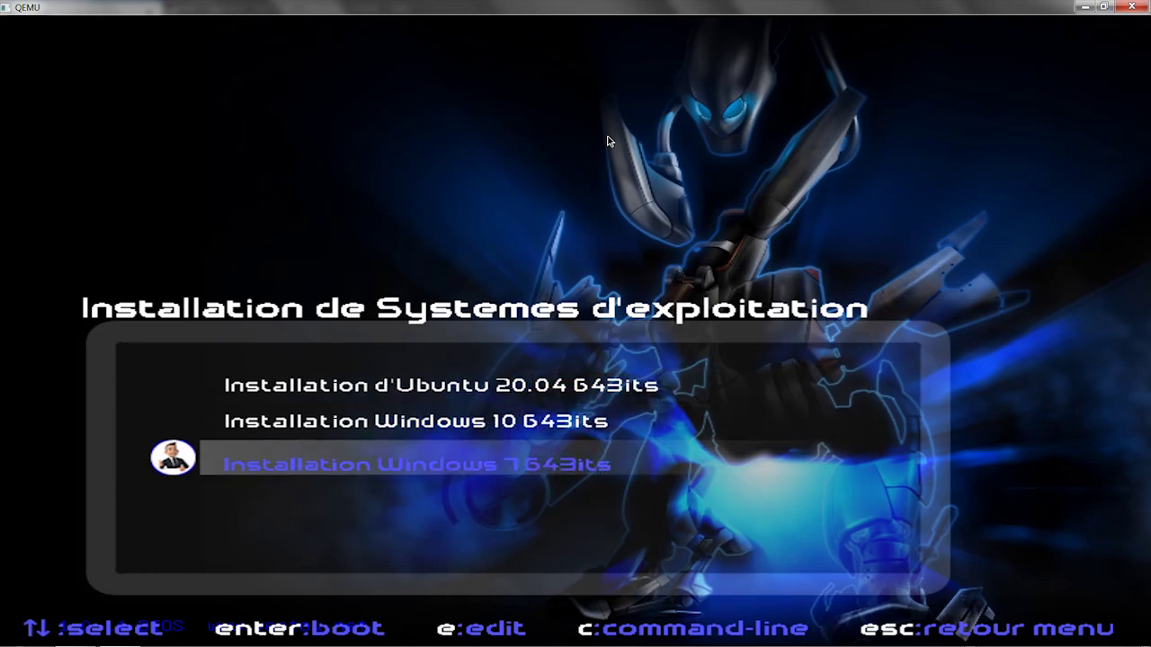
{"action": "key", "text": "Down"}
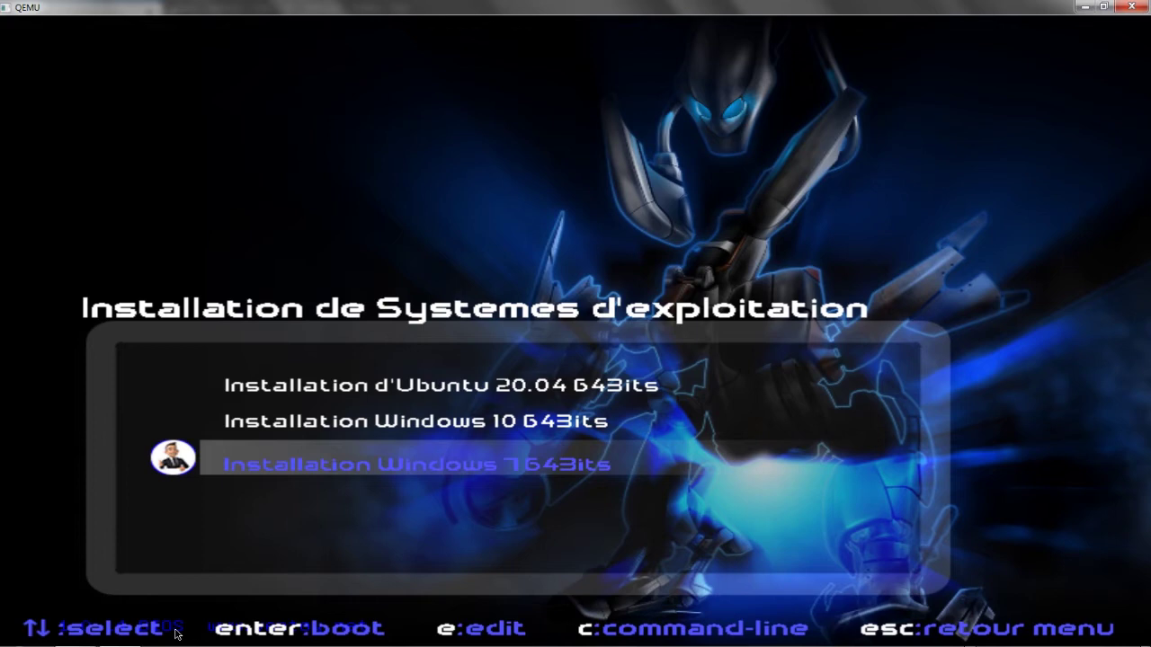
{"action": "left_click", "coordinate": [1130, 6]}
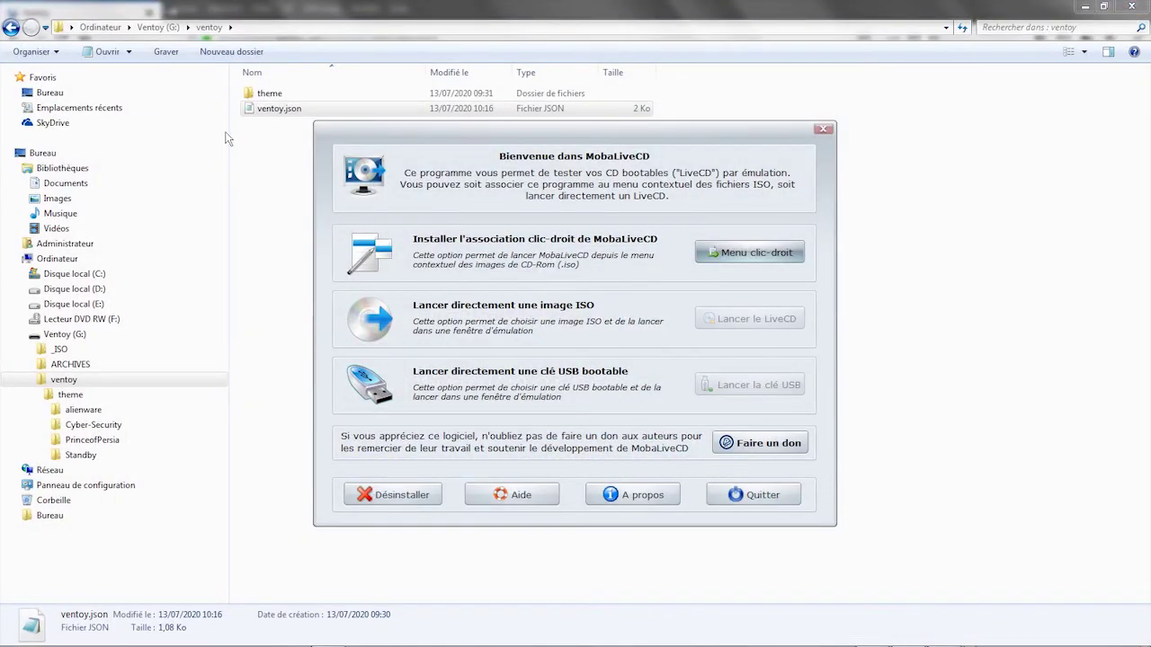
Open ventoy.json, set ventoy_top to 99%, and close the file with changes saved
{"action": "double_click", "coordinate": [267, 109]}
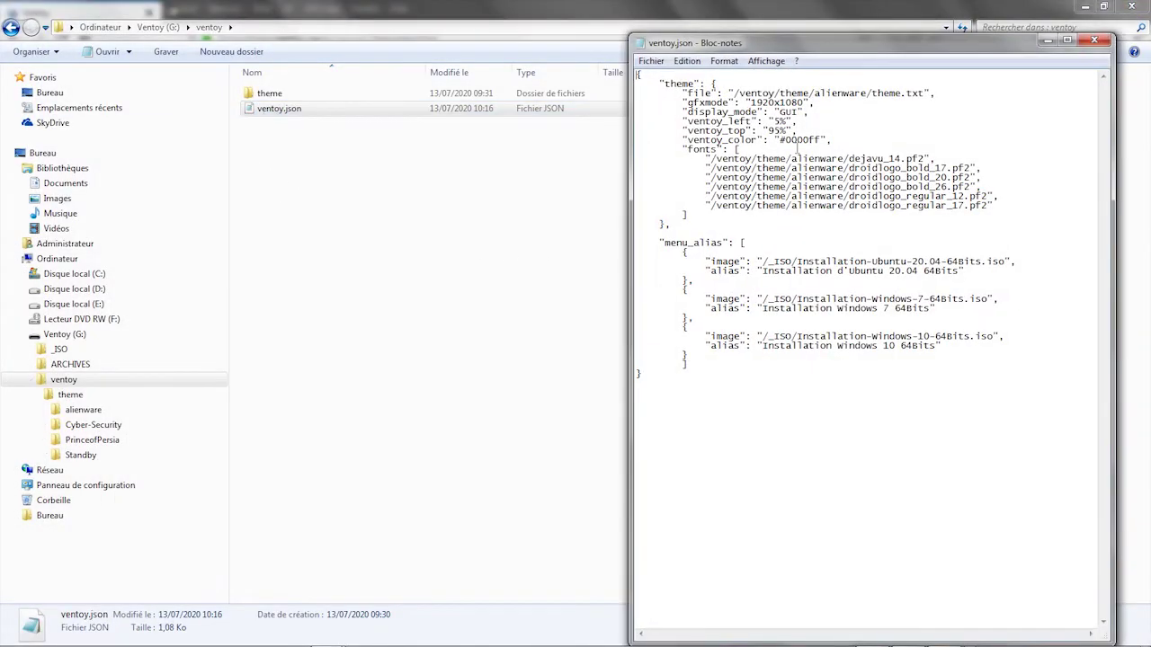
{"action": "left_click", "coordinate": [1066, 41]}
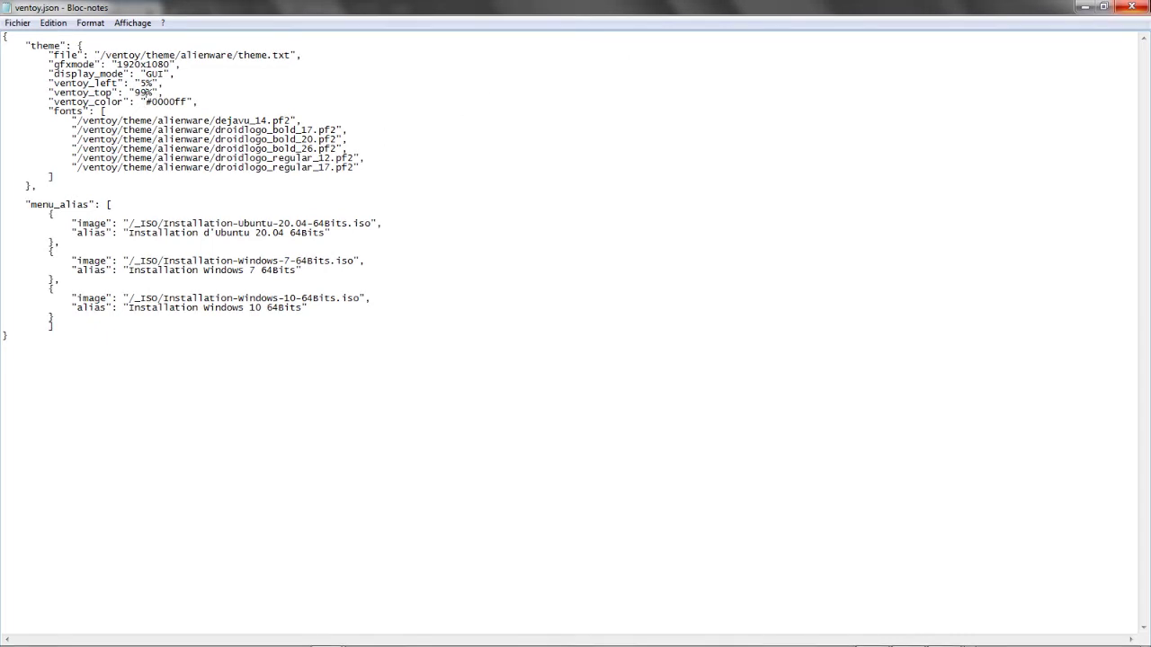
{"action": "left_click", "coordinate": [1130, 7]}
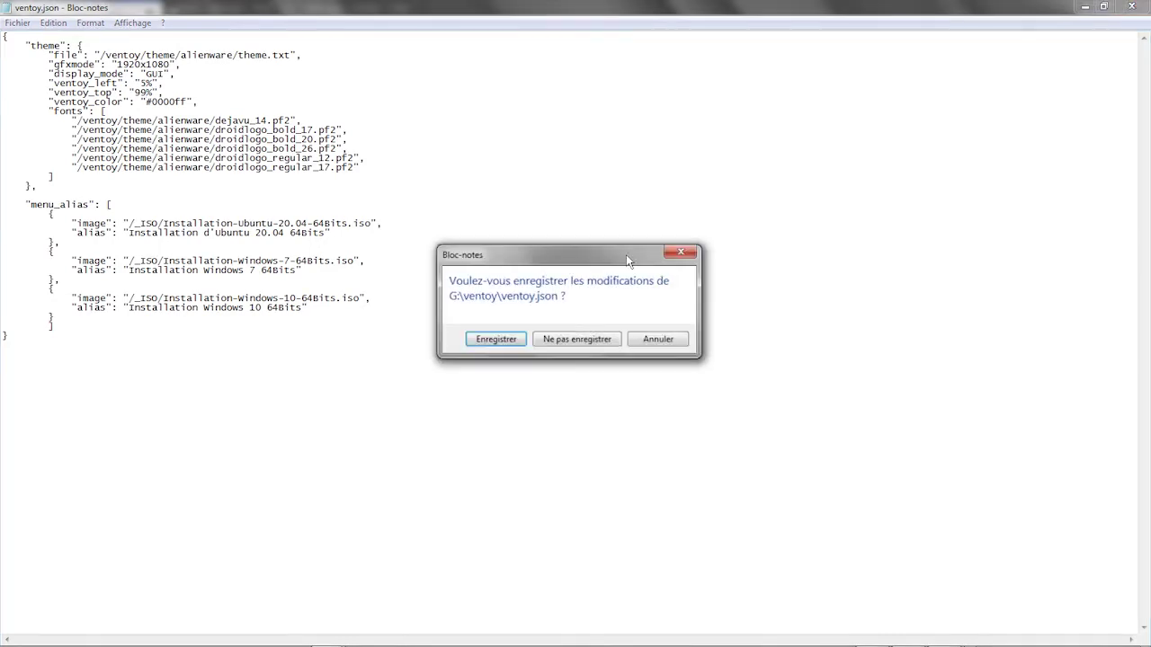
{"action": "left_click", "coordinate": [505, 343]}
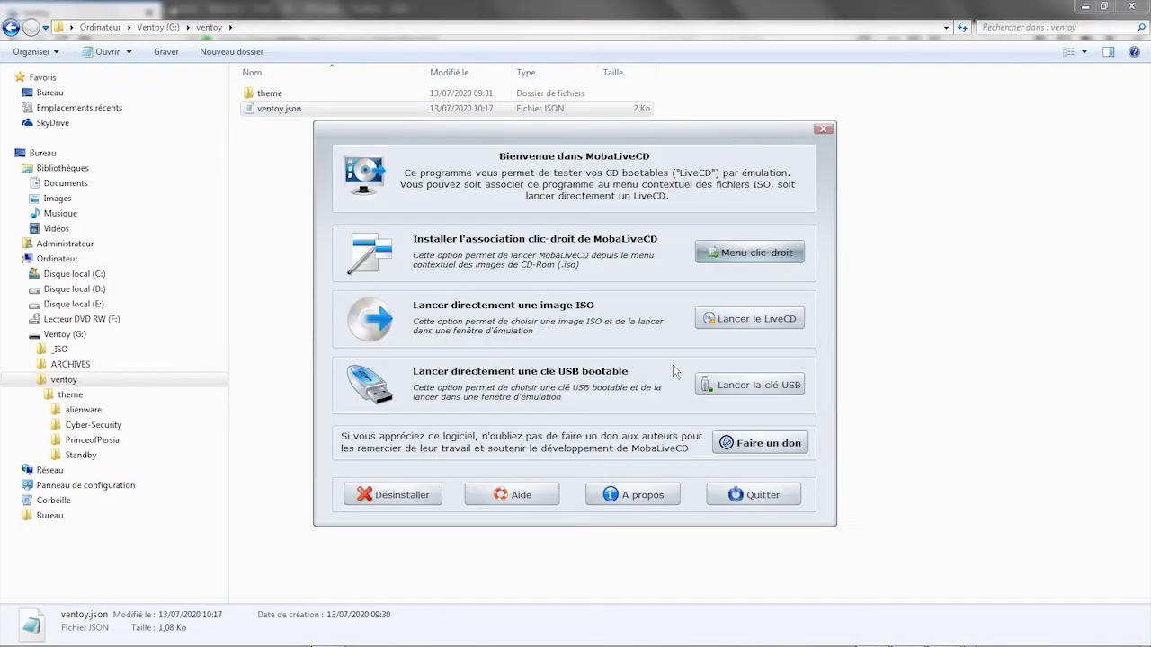
Boot the USB drive in MobaLiveCD to check the alienware boot menu layout, and close the emulator
{"action": "left_click", "coordinate": [710, 385]}
{"action": "key", "text": "Return"}
{"action": "key", "text": "Return"}
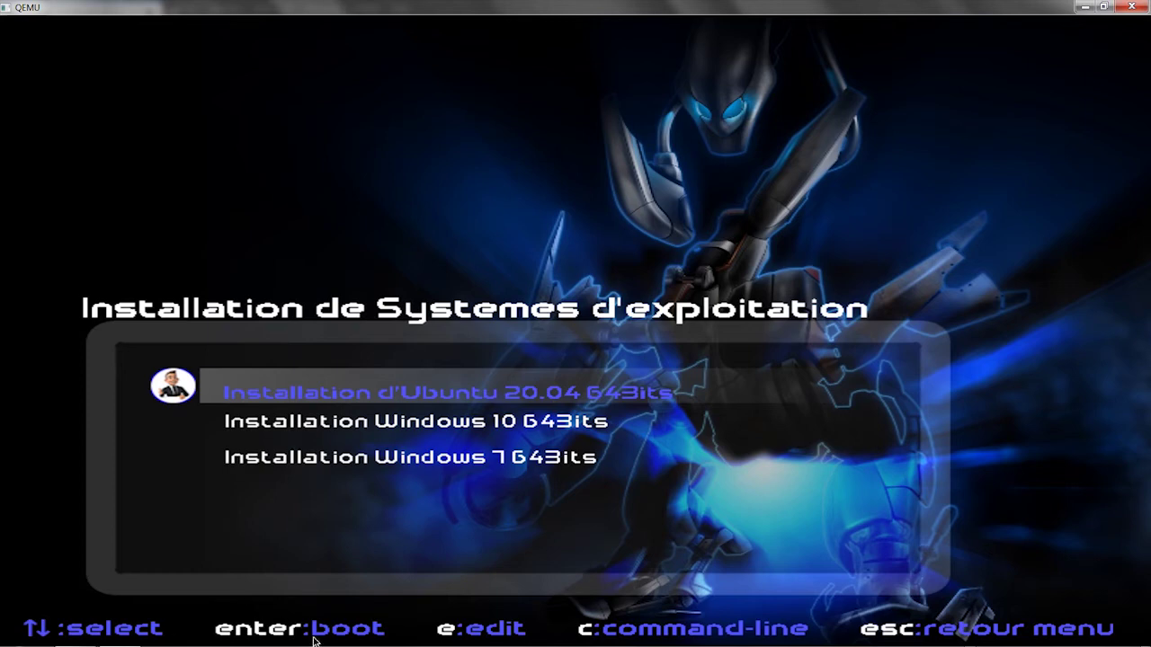
{"action": "left_click", "coordinate": [1131, 6]}
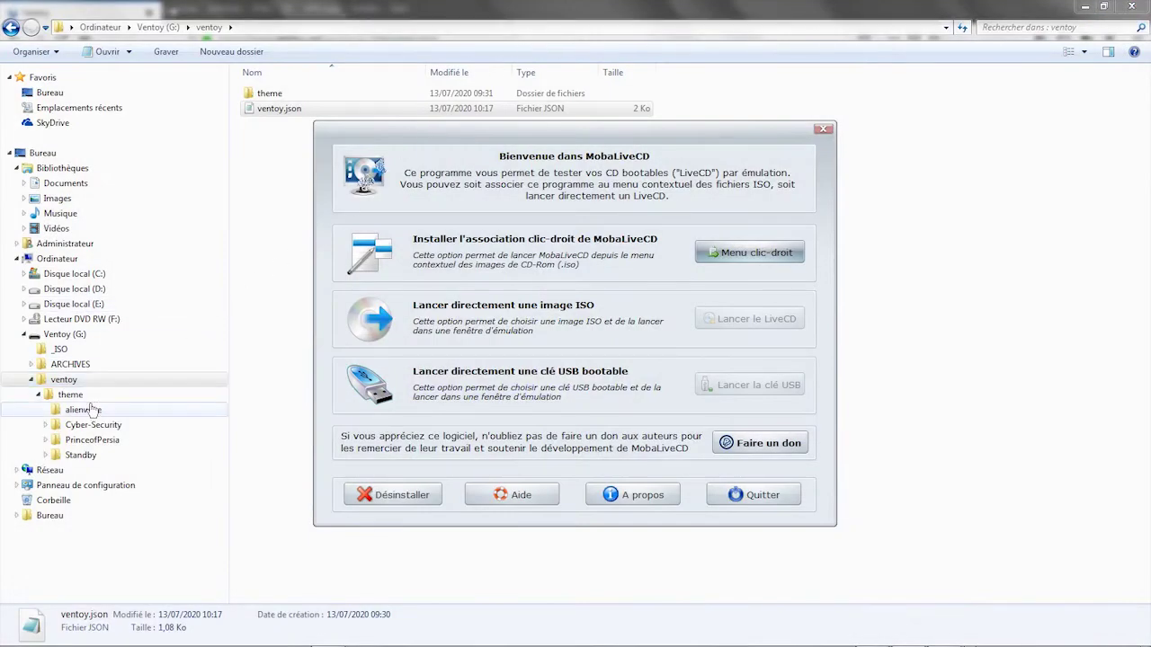
Duplicate ventoy.json inside the ventoy folder of the USB drive
{"action": "left_click", "coordinate": [60, 382]}
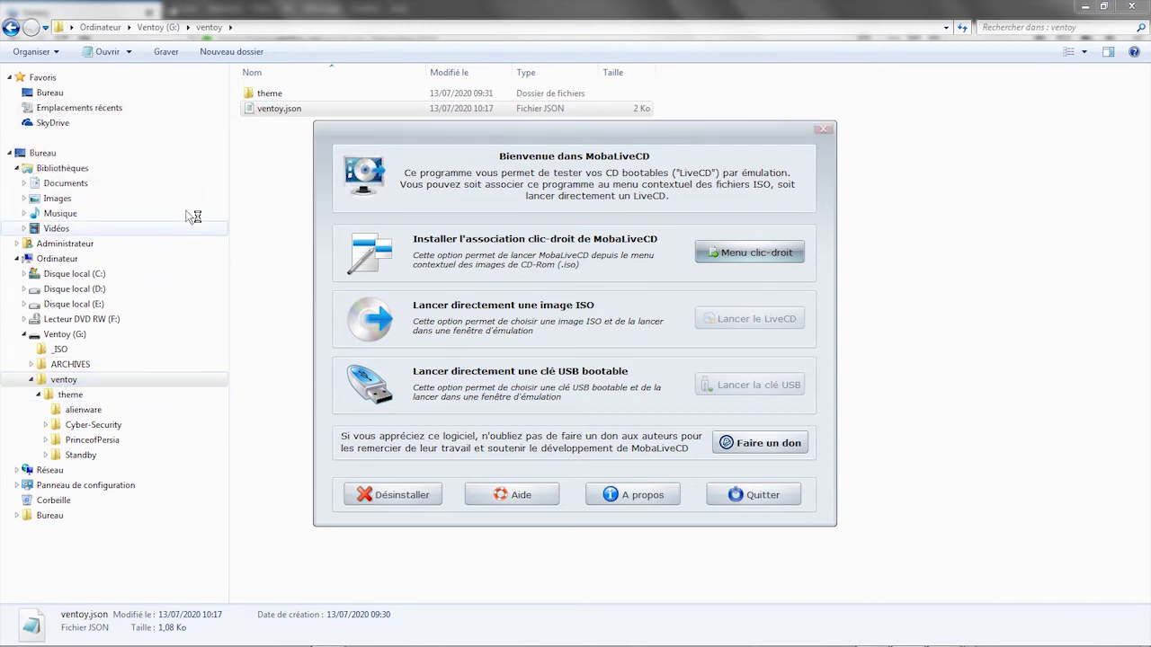
{"action": "left_click", "coordinate": [289, 111]}
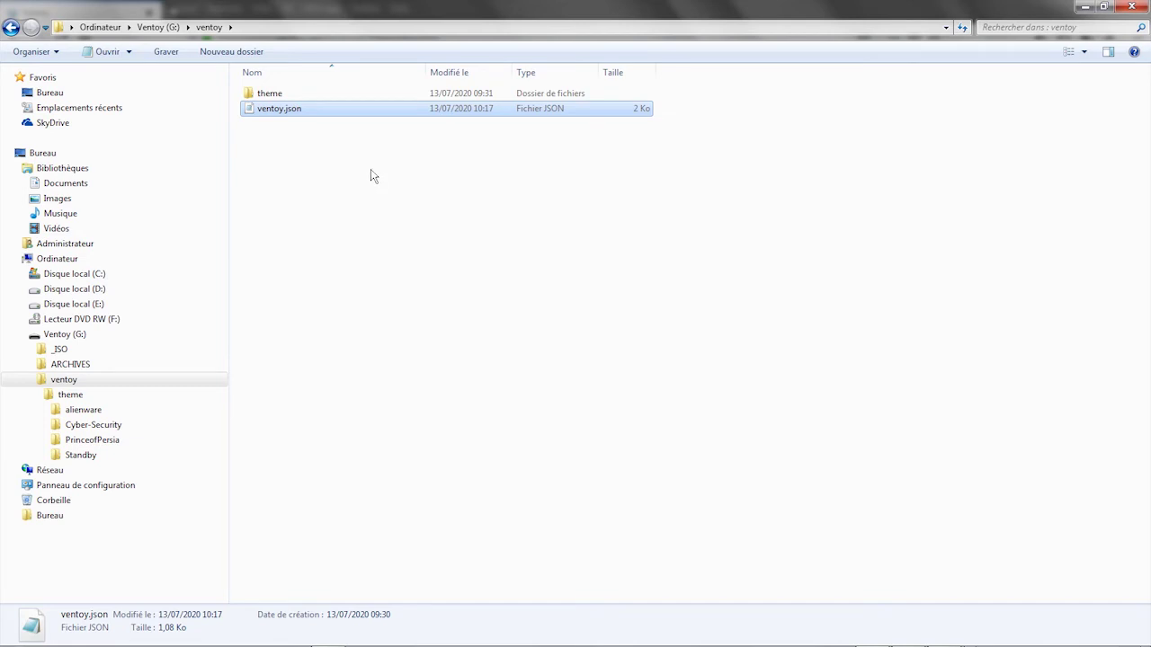
{"action": "key", "text": "ctrl+c"}
{"action": "key", "text": "ctrl+v"}
Rename the copied configuration file to "ventoy - alienware.json", reusing the theme folder's name
{"action": "left_click", "coordinate": [80, 413]}
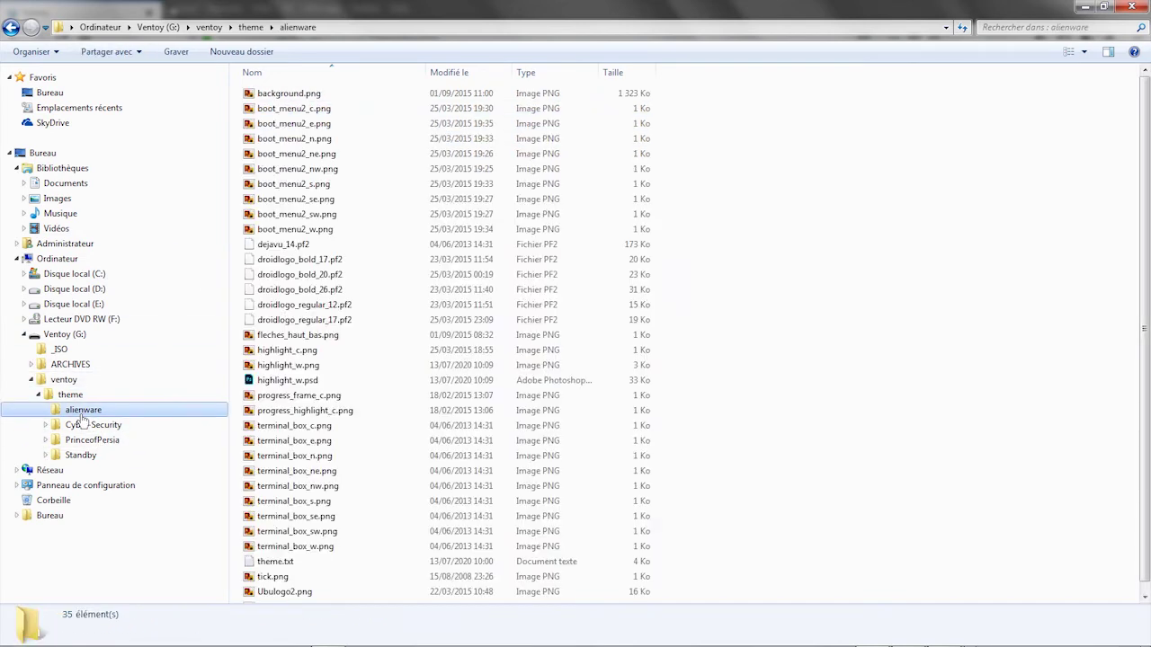
{"action": "left_click", "coordinate": [80, 412]}
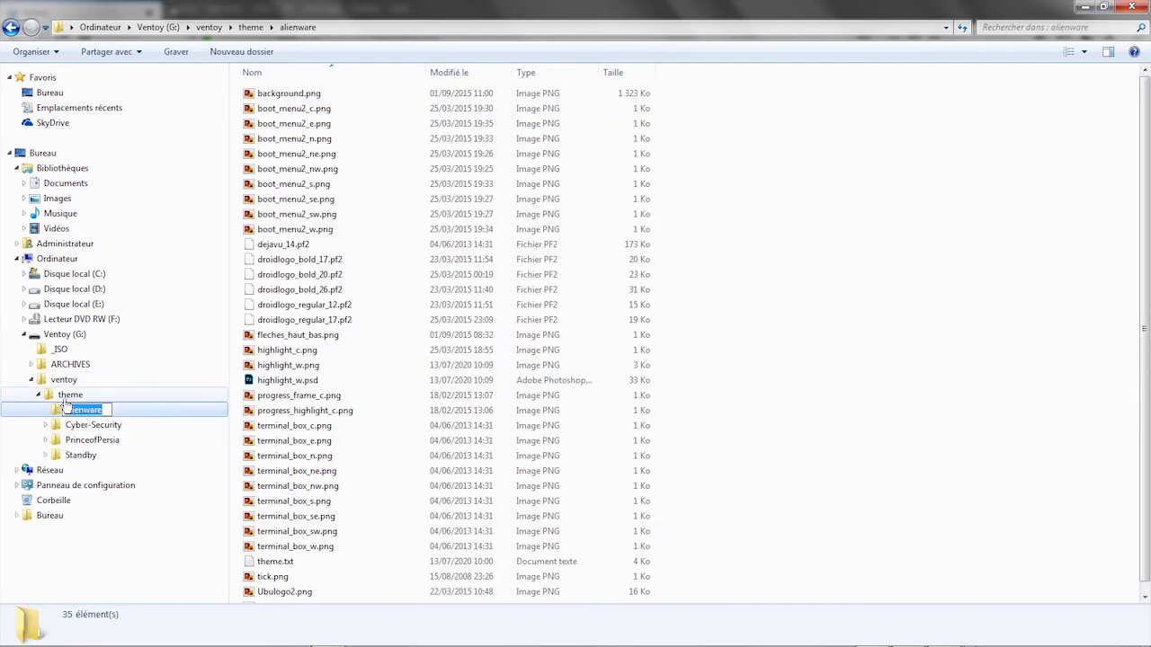
{"action": "key", "text": "Escape"}
{"action": "key", "text": "Up"}
{"action": "key", "text": "Up"}
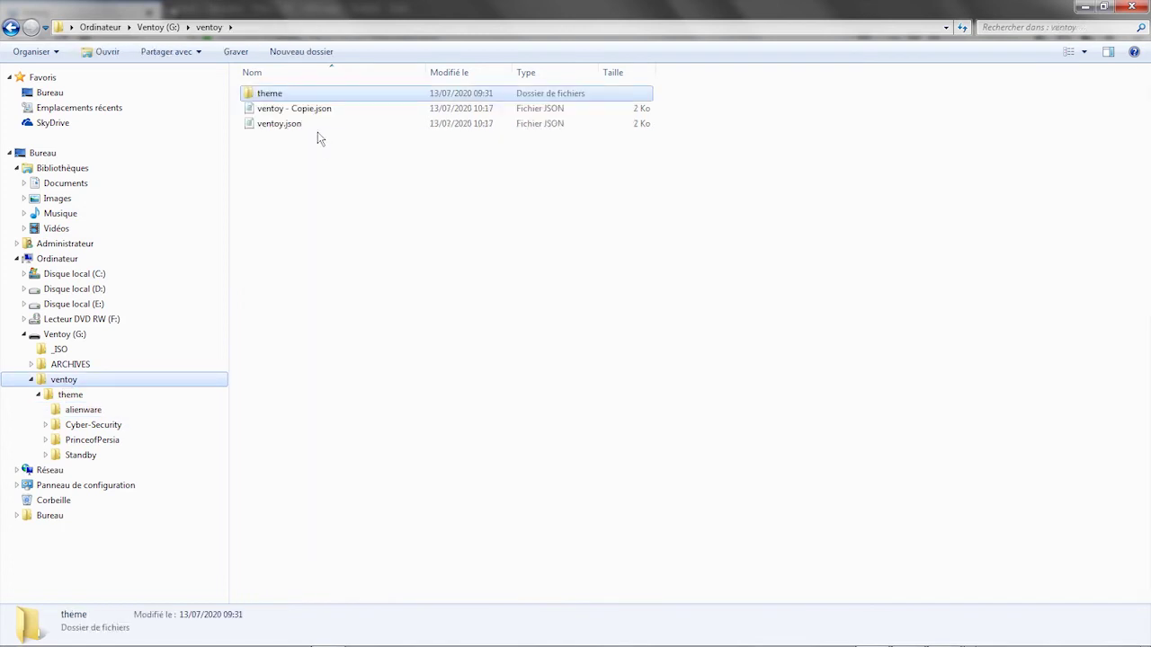
{"action": "left_click", "coordinate": [321, 109]}
{"action": "left_click", "coordinate": [305, 109]}
{"action": "left_click", "coordinate": [295, 108]}
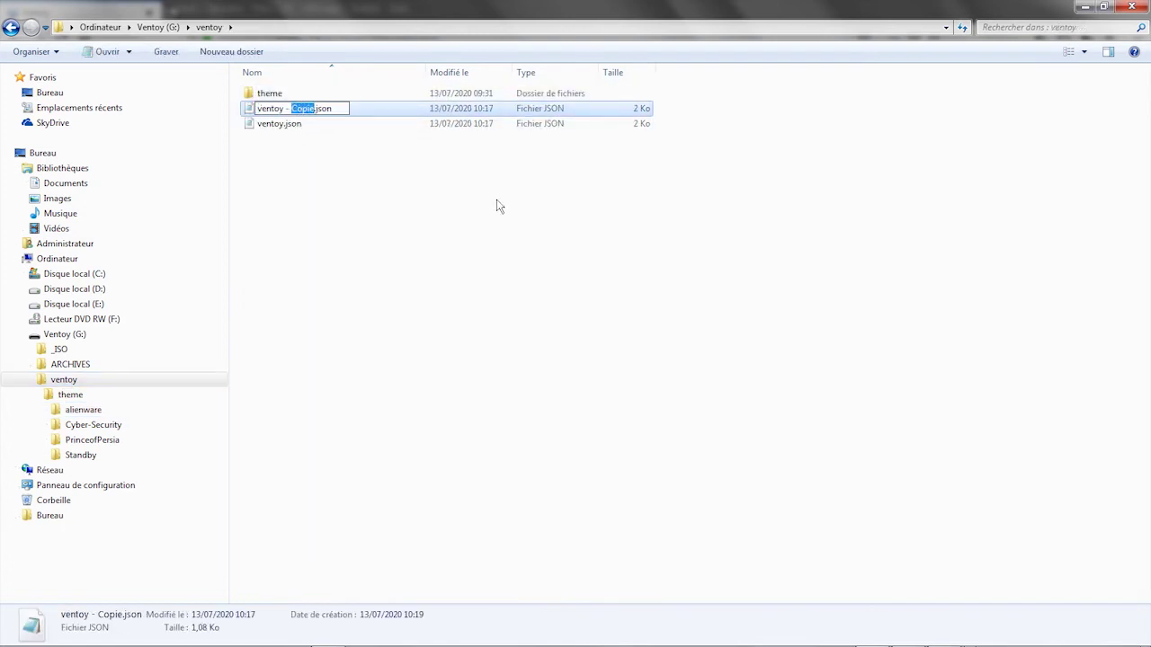
{"action": "key", "text": "ctrl+v"}
{"action": "key", "text": "Return"}
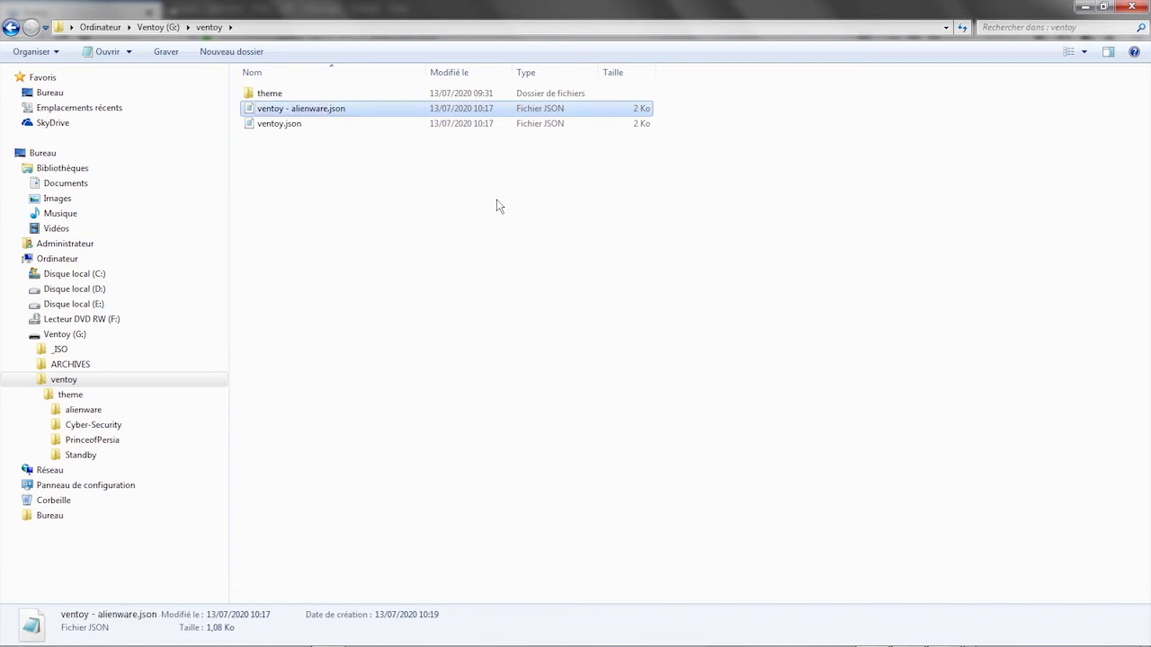
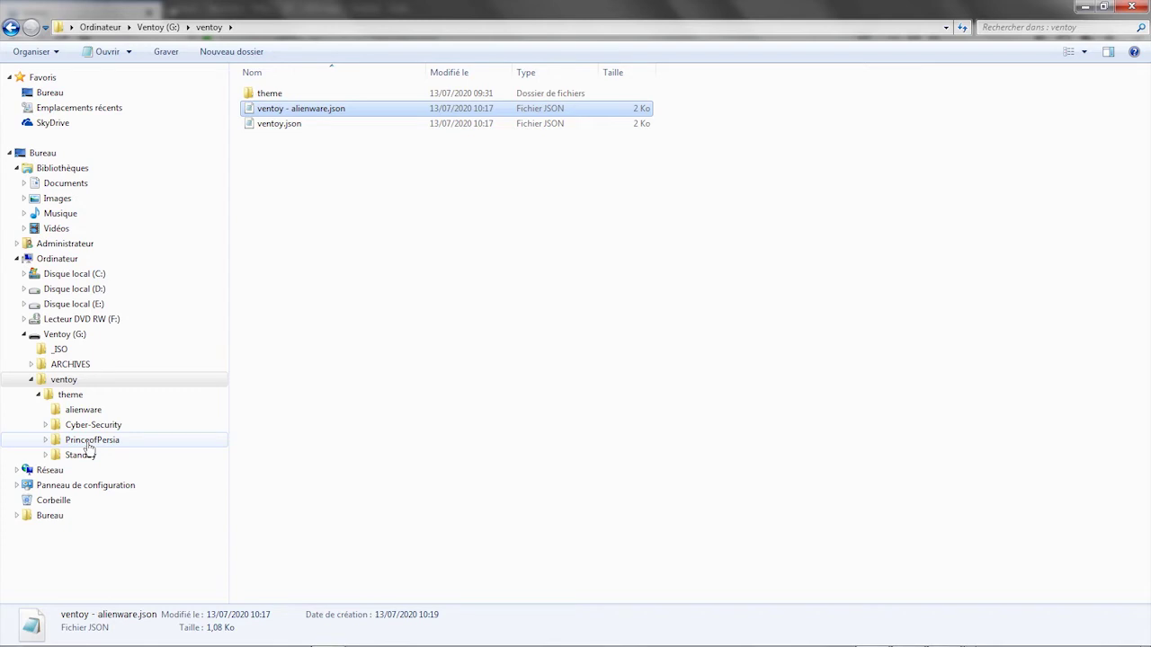
Open ventoy.json and replace alienware with PrinceofPersia in the theme file path, taking the name from the theme folder
{"action": "left_click", "coordinate": [90, 442]}
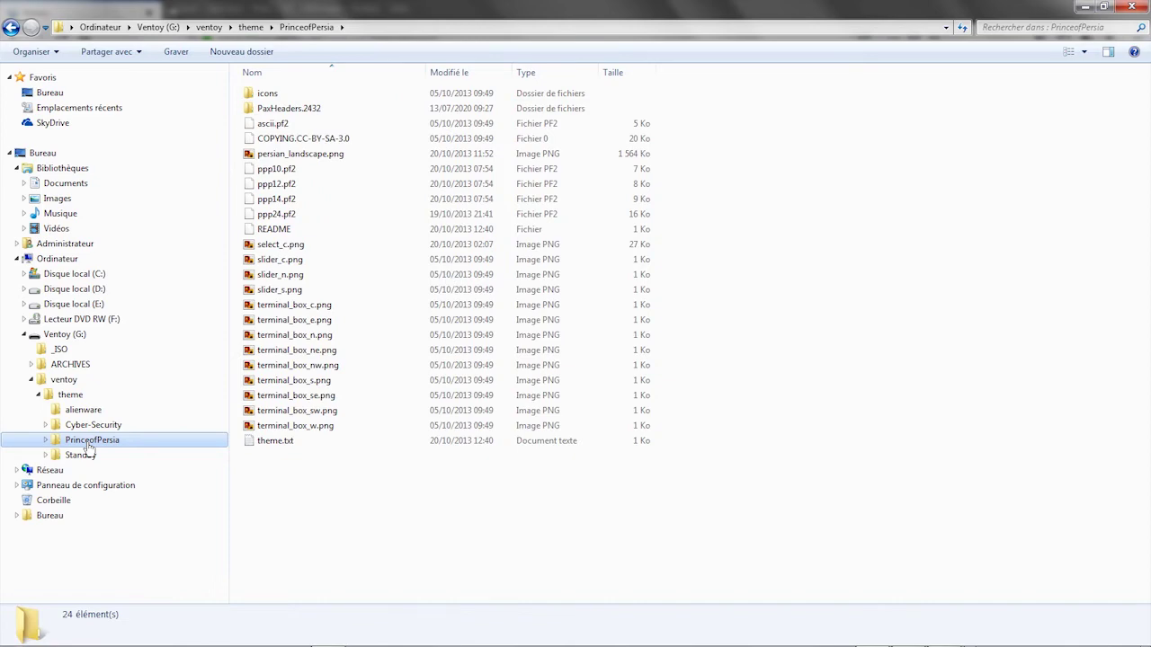
{"action": "left_click", "coordinate": [70, 395]}
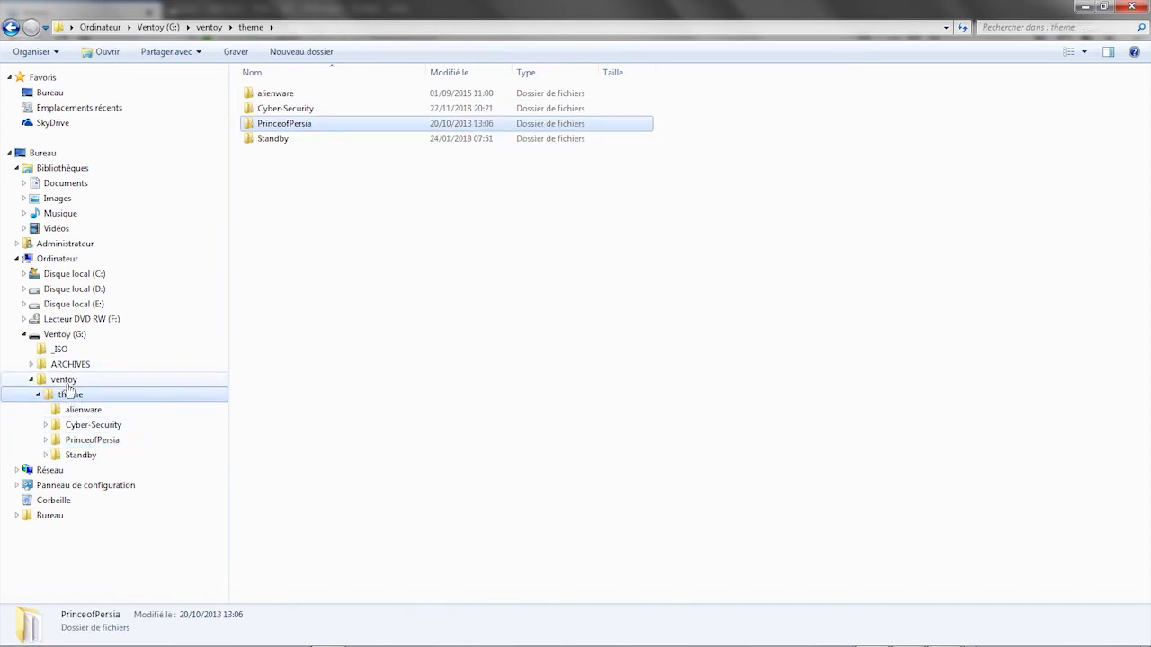
{"action": "left_click", "coordinate": [63, 379]}
{"action": "double_click", "coordinate": [293, 125]}
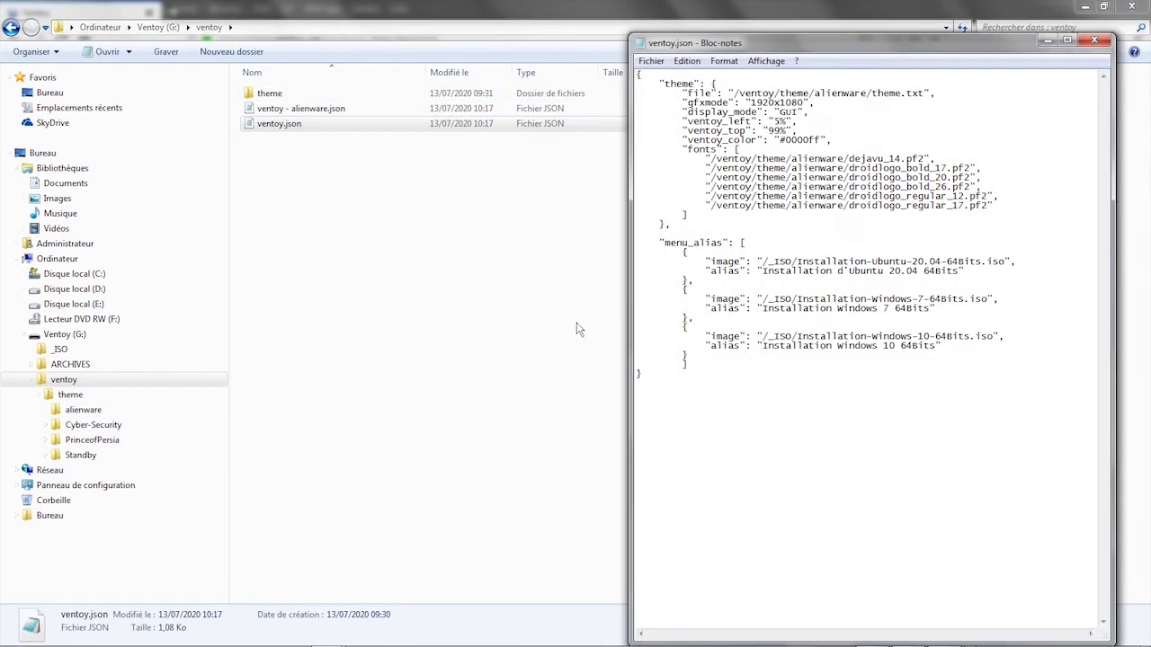
{"action": "left_click", "coordinate": [90, 441]}
{"action": "left_click", "coordinate": [376, 27]}
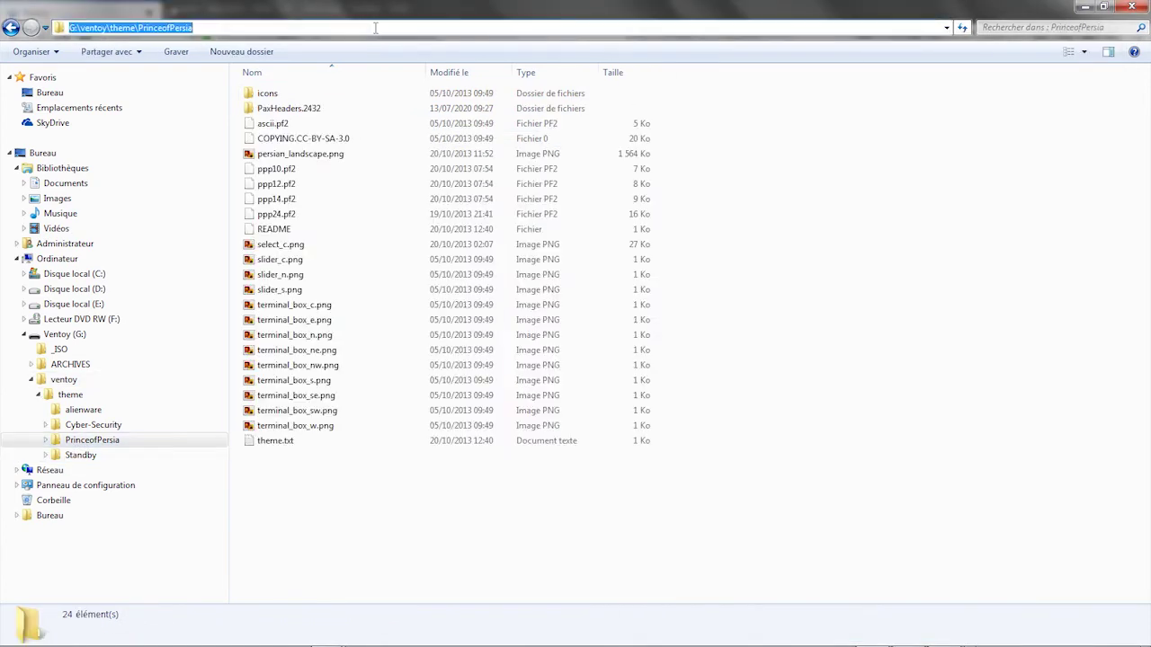
{"action": "left_click", "coordinate": [198, 27]}
{"action": "left_click_drag", "start_coordinate": [198, 27], "coordinate": [140, 27]}
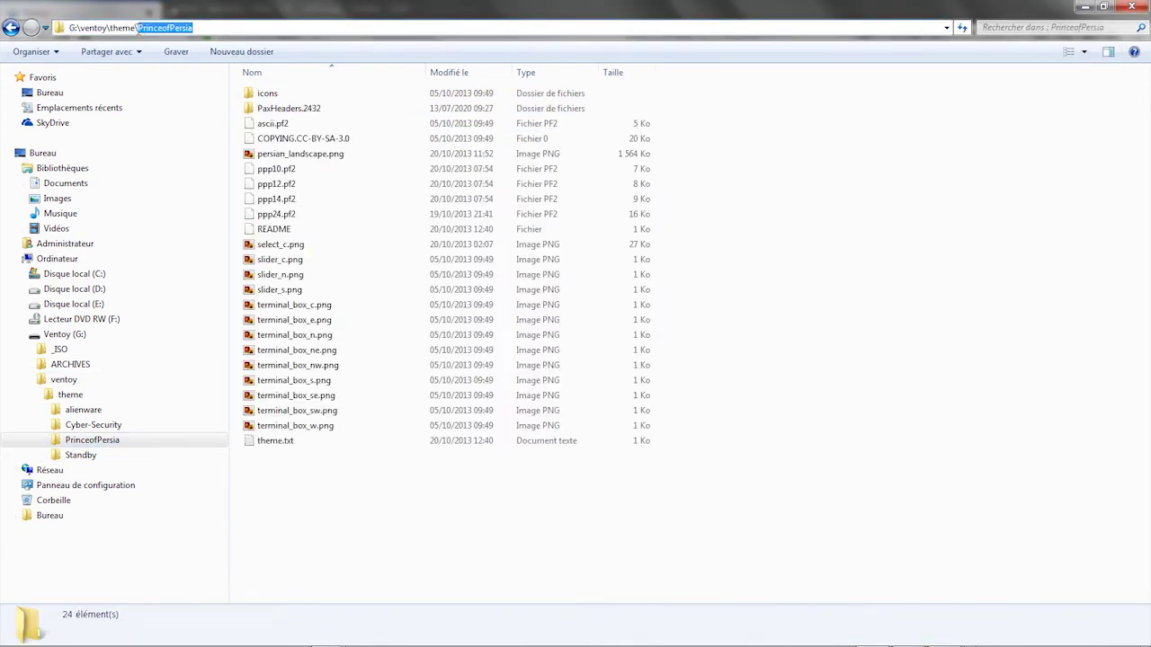
{"action": "key", "text": "alt+Tab"}
{"action": "left_click_drag", "start_coordinate": [867, 94], "coordinate": [818, 95]}
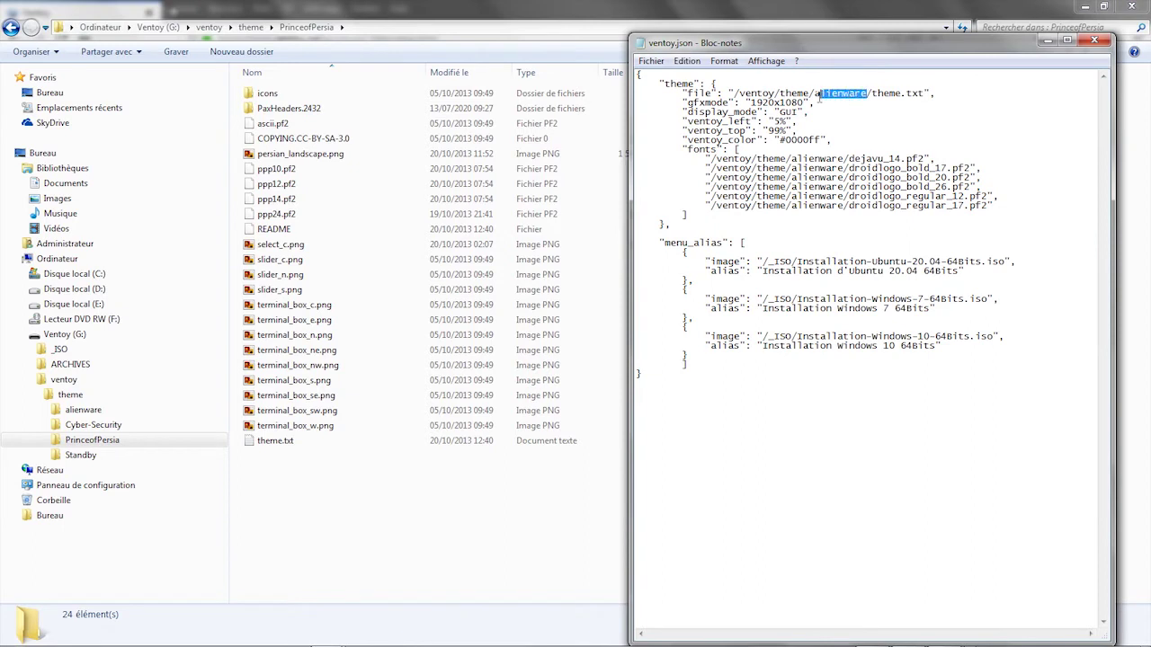
{"action": "type", "text": "PrinceofPersia"}
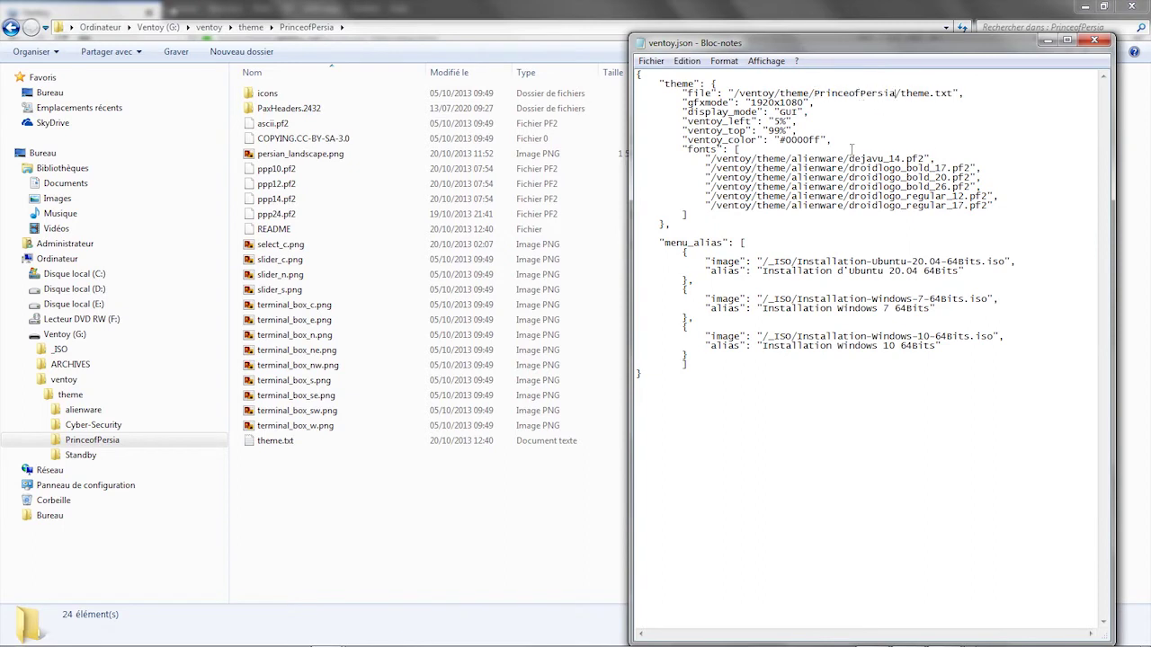
Replace the dejavu_14 font name with ppp10 in the first font entry, copied from the PrinceofPersia folder
{"action": "left_click", "coordinate": [275, 171]}
{"action": "key", "text": "ctrl+c"}
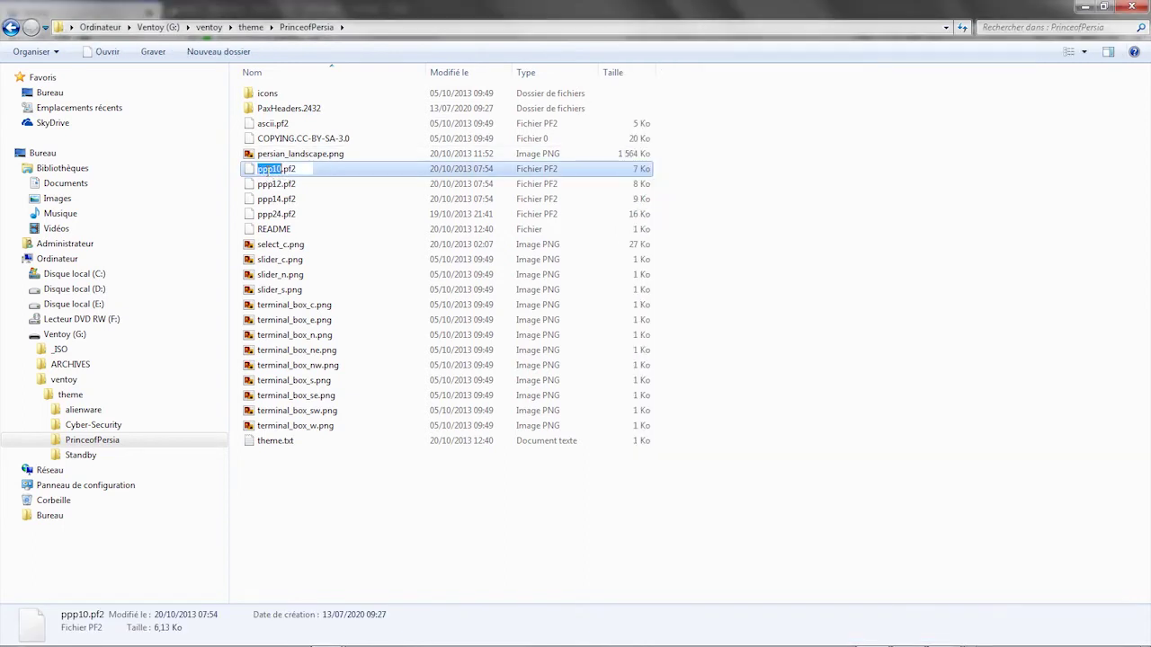
{"action": "key", "text": "alt+Tab"}
{"action": "left_click_drag", "start_coordinate": [902, 158], "coordinate": [846, 159]}
{"action": "key", "text": "ctrl+v"}
Replace the alienware folder name with PrinceofPersia in all six font paths of ventoy.json
{"action": "left_click_drag", "start_coordinate": [895, 93], "coordinate": [816, 93]}
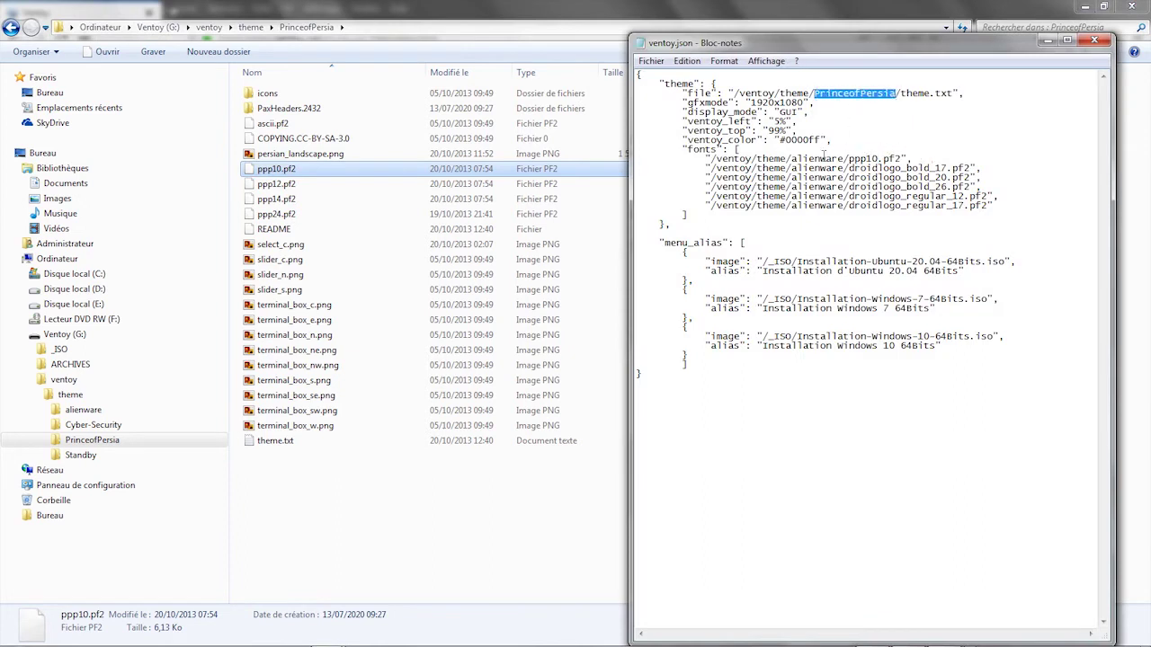
{"action": "key", "text": "ctrl+c"}
{"action": "left_click_drag", "start_coordinate": [847, 158], "coordinate": [791, 205]}
{"action": "key", "text": "ctrl+v"}
{"action": "key", "text": "ctrl+v"}
{"action": "key", "text": "ctrl+v"}
{"action": "key", "text": "ctrl+v"}
{"action": "key", "text": "ctrl+v"}
{"action": "key", "text": "ctrl+v"}
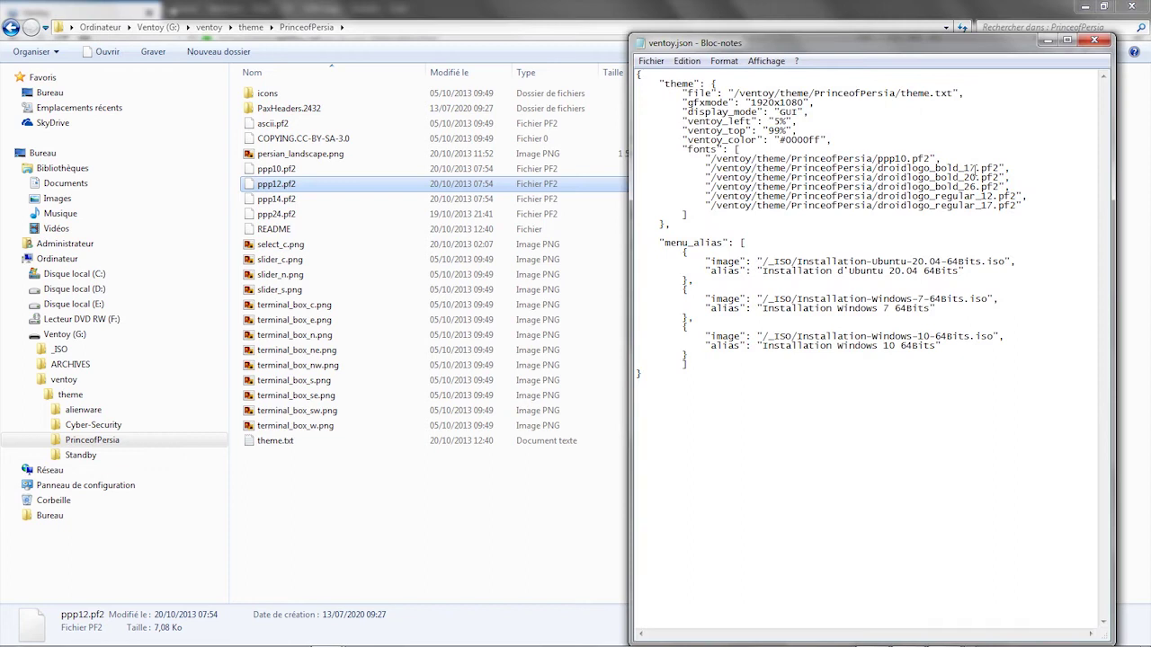
Change the second and third font entries to ppp12.pf2 and ppp14.pf2
{"action": "left_click_drag", "start_coordinate": [971, 169], "coordinate": [876, 168]}
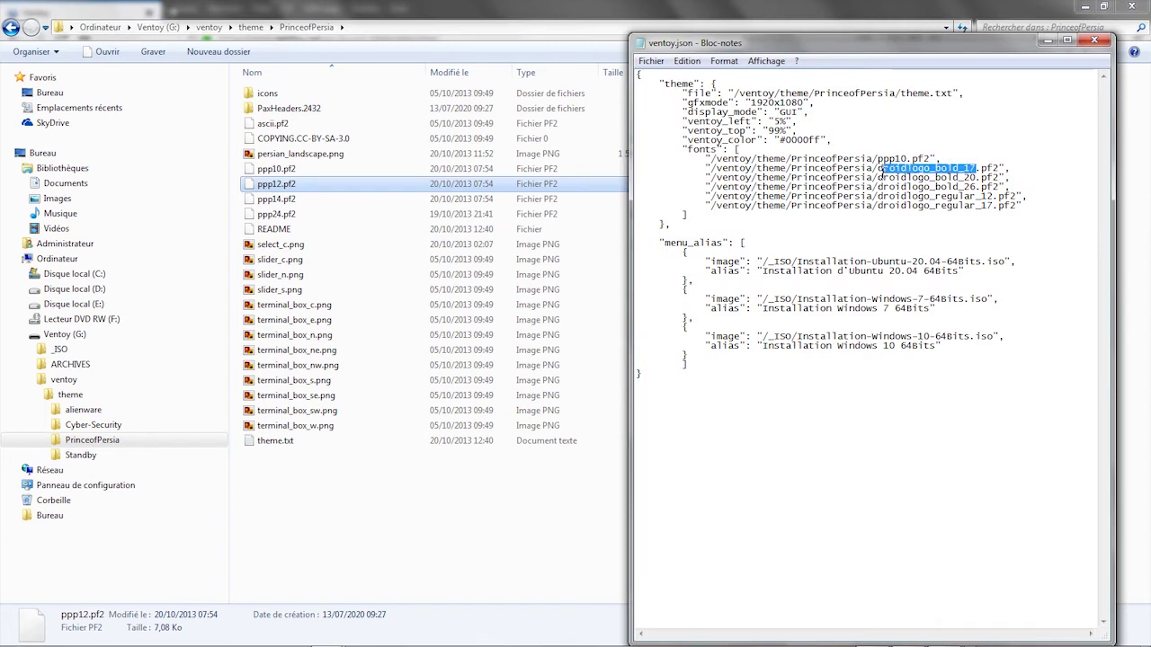
{"action": "key", "text": "ctrl+v"}
{"action": "left_click_drag", "start_coordinate": [976, 178], "coordinate": [877, 177]}
{"action": "key", "text": "ctrl+v"}
{"action": "key", "text": "BackSpace"}
{"action": "type", "text": "4"}
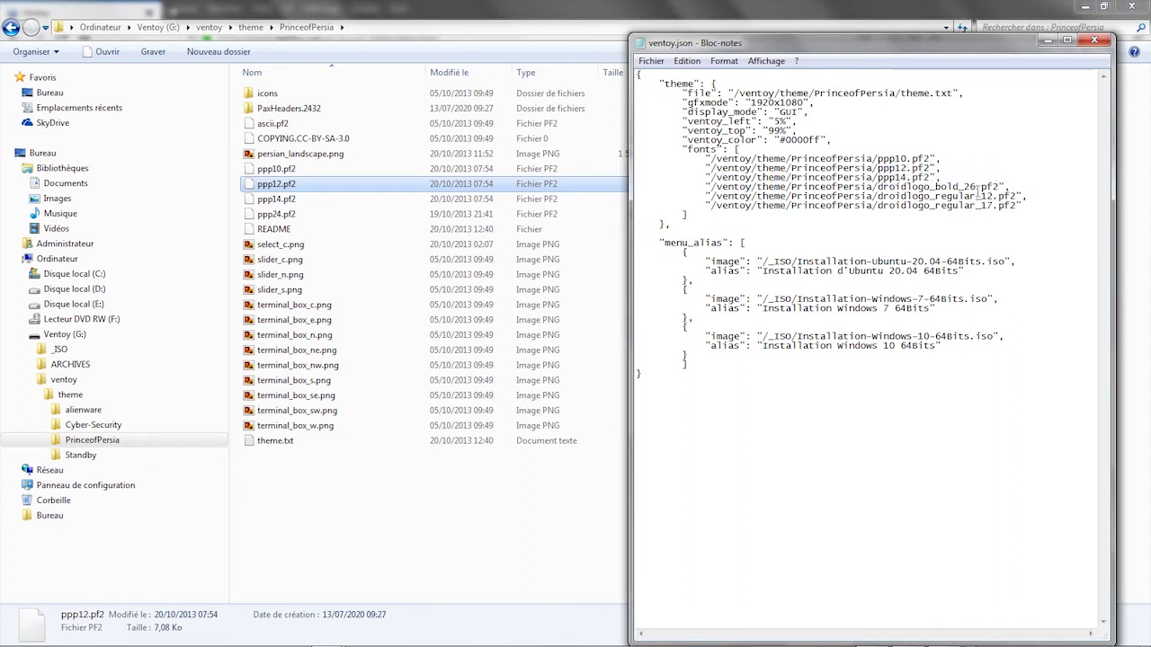
Change the fourth font entry from the droidlogo file to ppp24.pf2
{"action": "left_click_drag", "start_coordinate": [977, 187], "coordinate": [1032, 204]}
{"action": "key", "text": "ctrl+v"}
{"action": "key", "text": "BackSpace"}
{"action": "key", "text": "BackSpace"}
{"action": "type", "text": "24"}
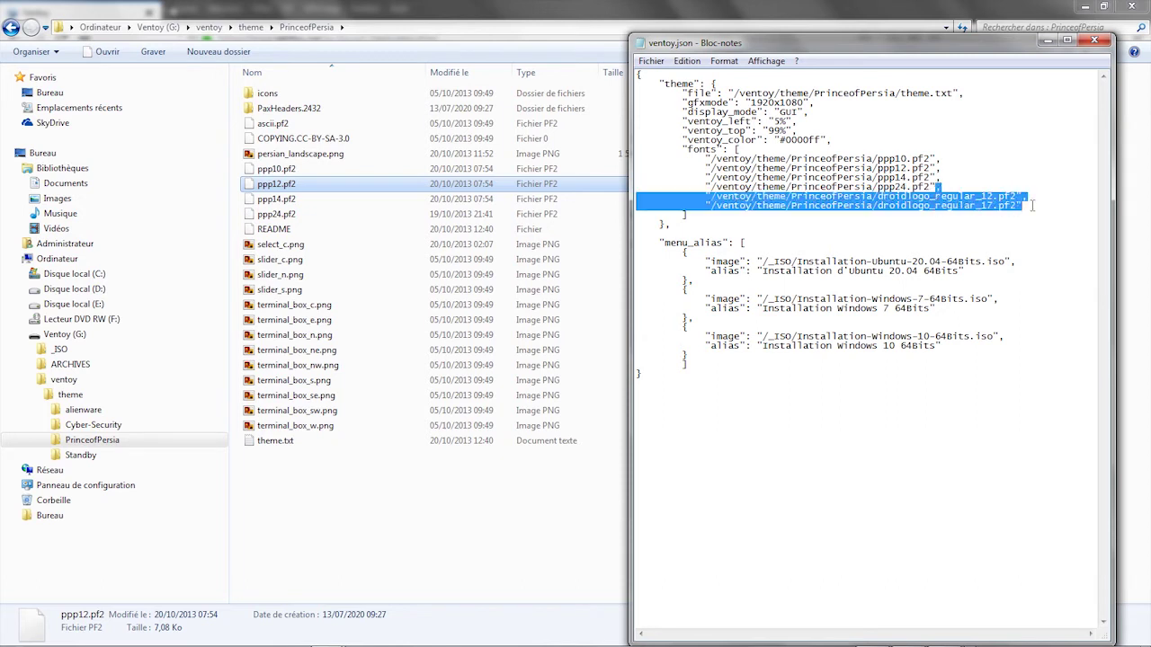
Delete the two leftover droidlogo_regular font lines with the preceding comma, and close ventoy.json with changes saved
{"action": "key", "text": "Delete"}
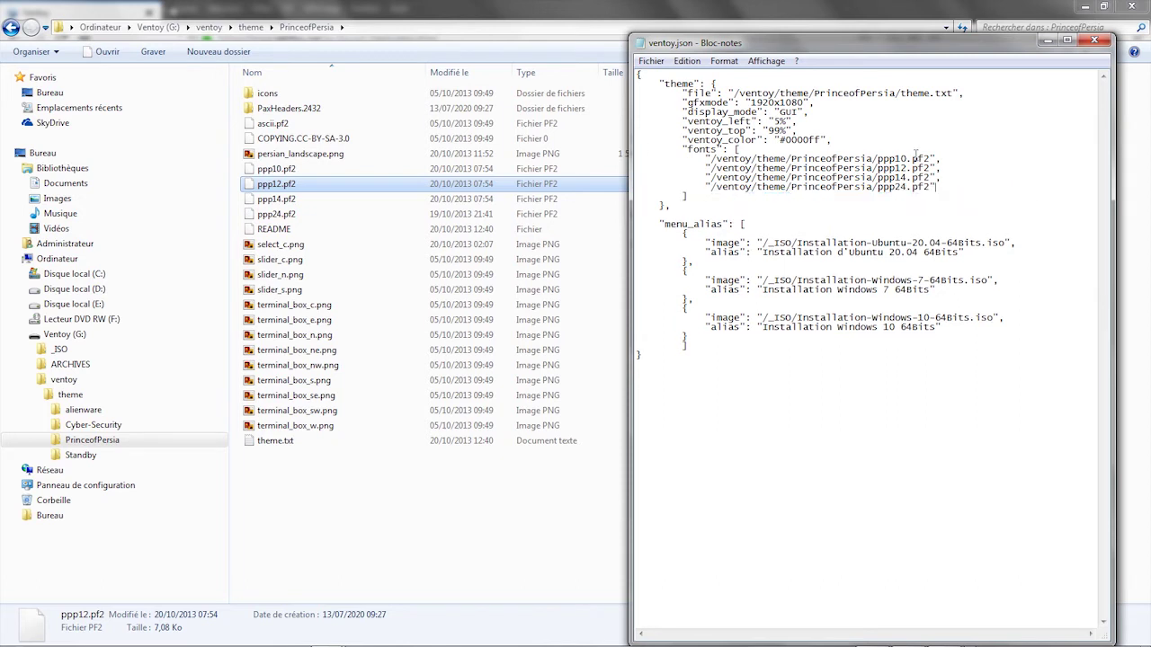
{"action": "left_click", "coordinate": [1095, 42]}
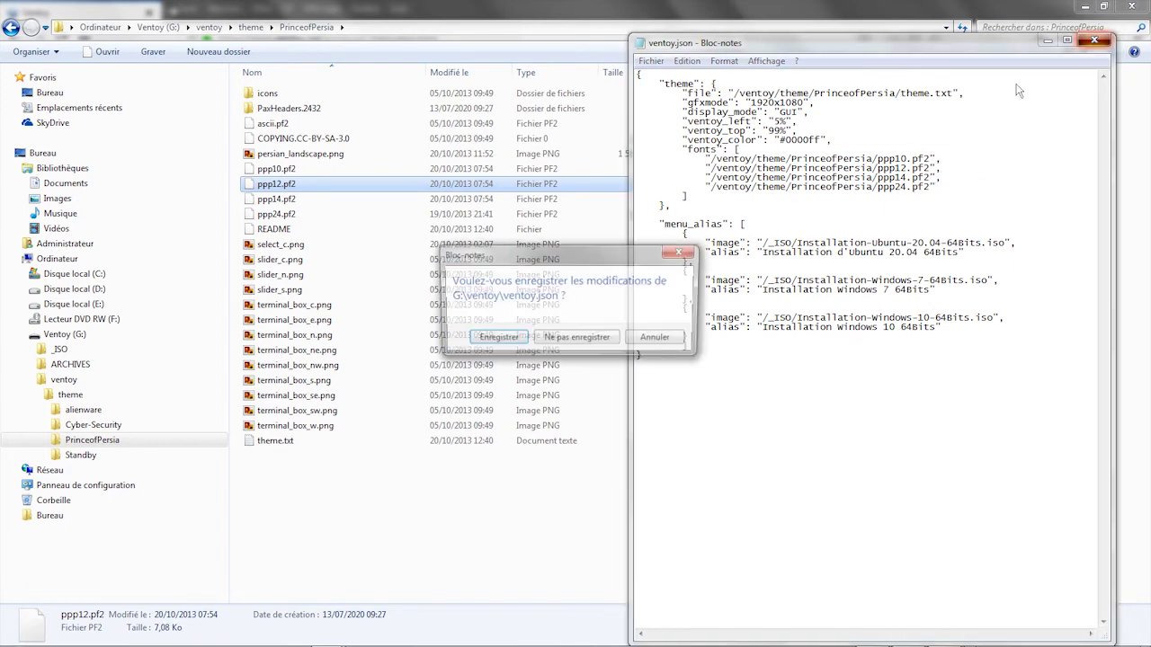
{"action": "left_click", "coordinate": [487, 342]}
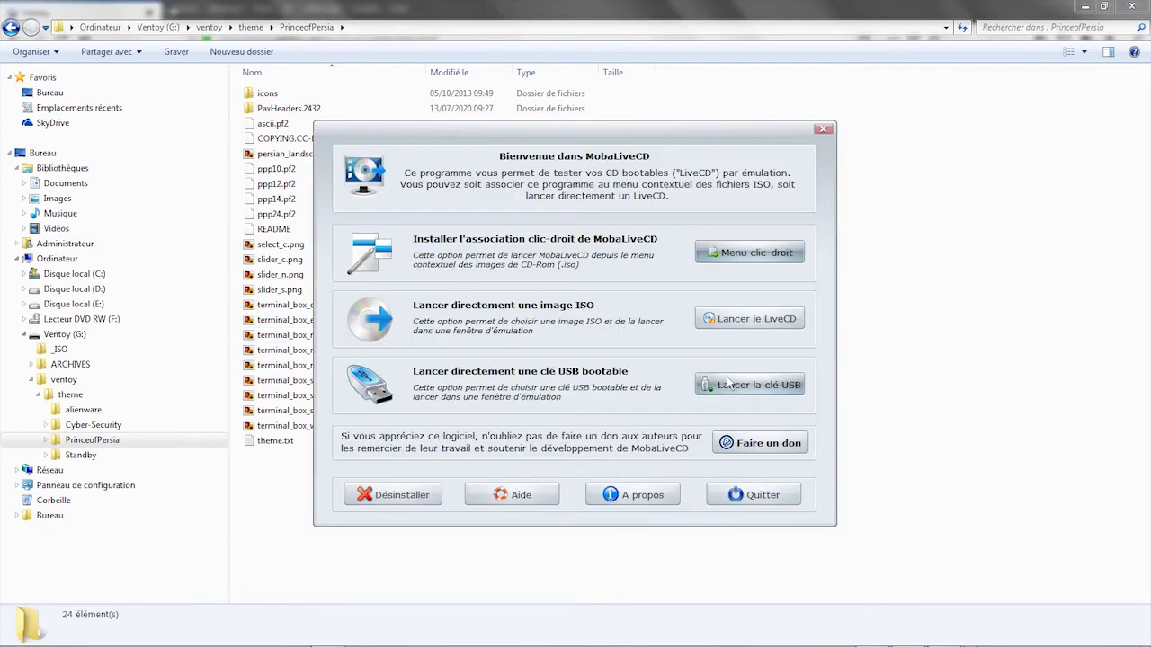
Boot the USB drive in MobaLiveCD without a virtual hard disk and maximise the emulator window
{"action": "left_click", "coordinate": [750, 384]}
{"action": "left_click", "coordinate": [508, 369]}
{"action": "left_click", "coordinate": [627, 351]}
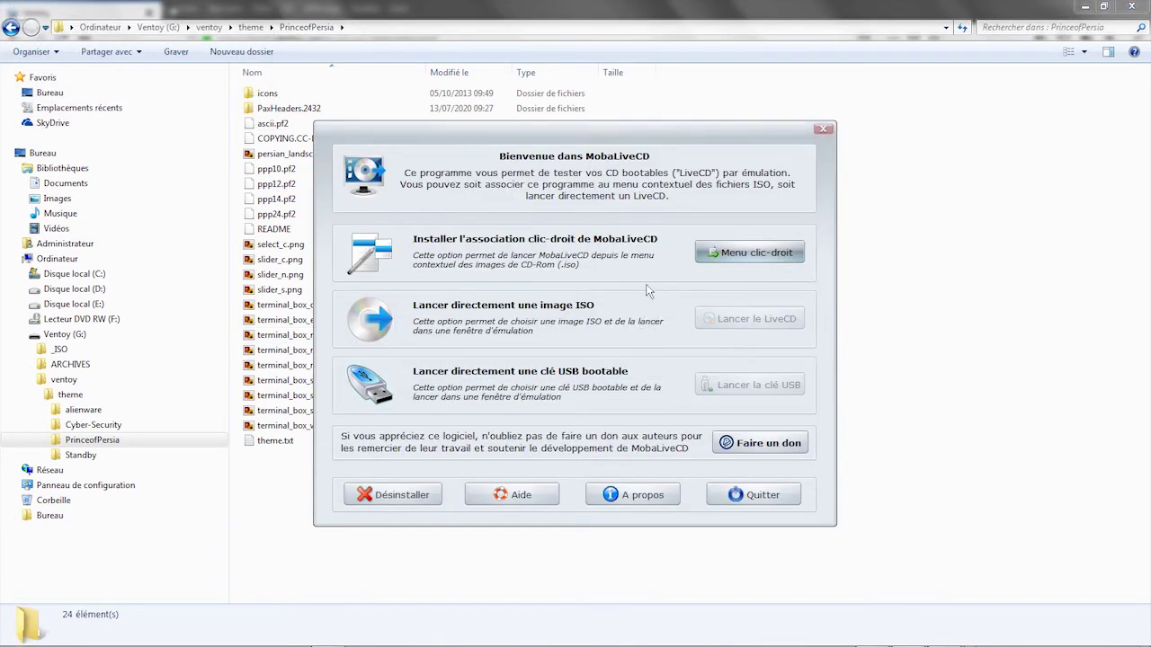
{"action": "double_click", "coordinate": [567, 107]}
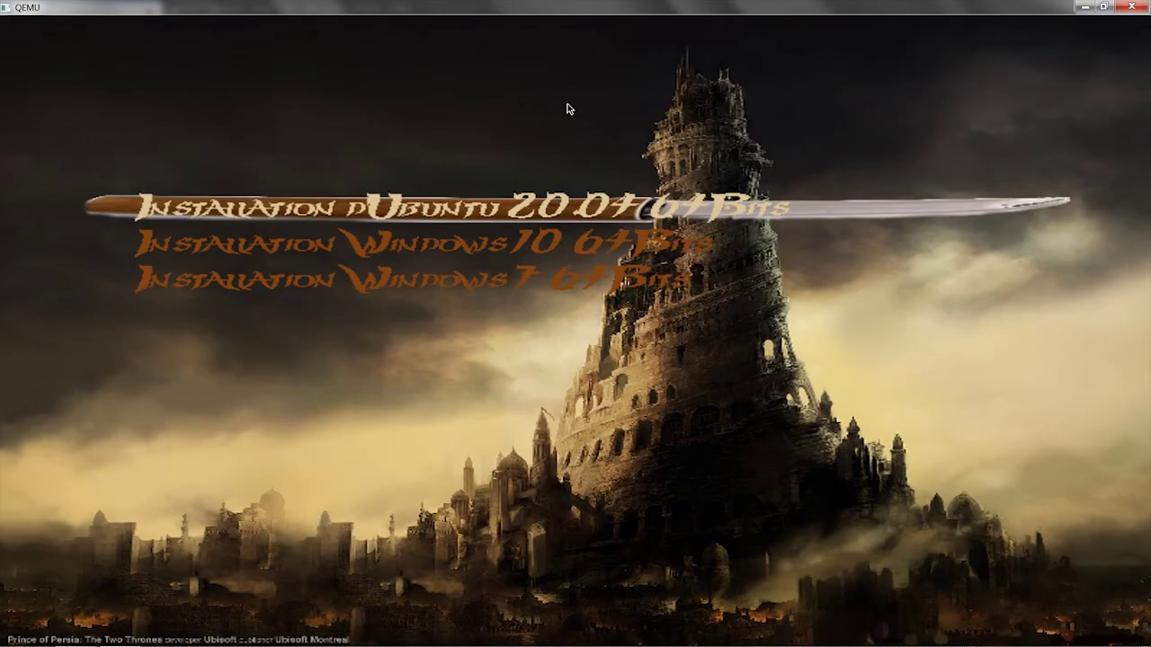
Move the highlight down and back up through the Prince of Persia boot menu entries, and close the emulator
{"action": "key", "text": "Down"}
{"action": "key", "text": "Down"}
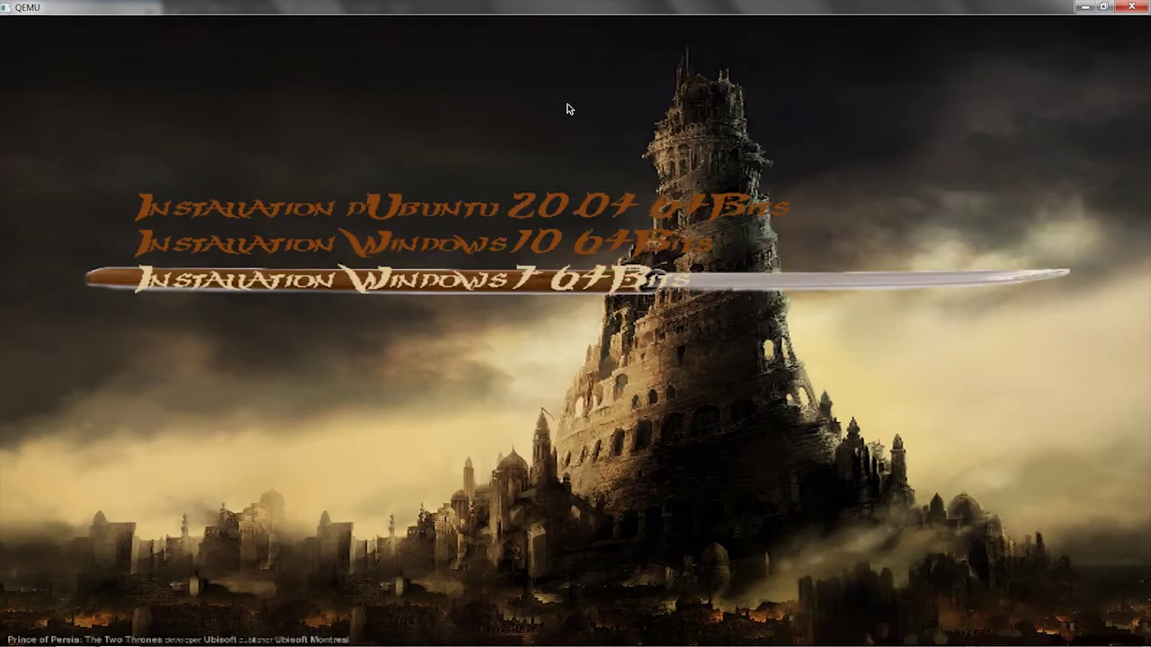
{"action": "key", "text": "Up"}
{"action": "key", "text": "Up"}
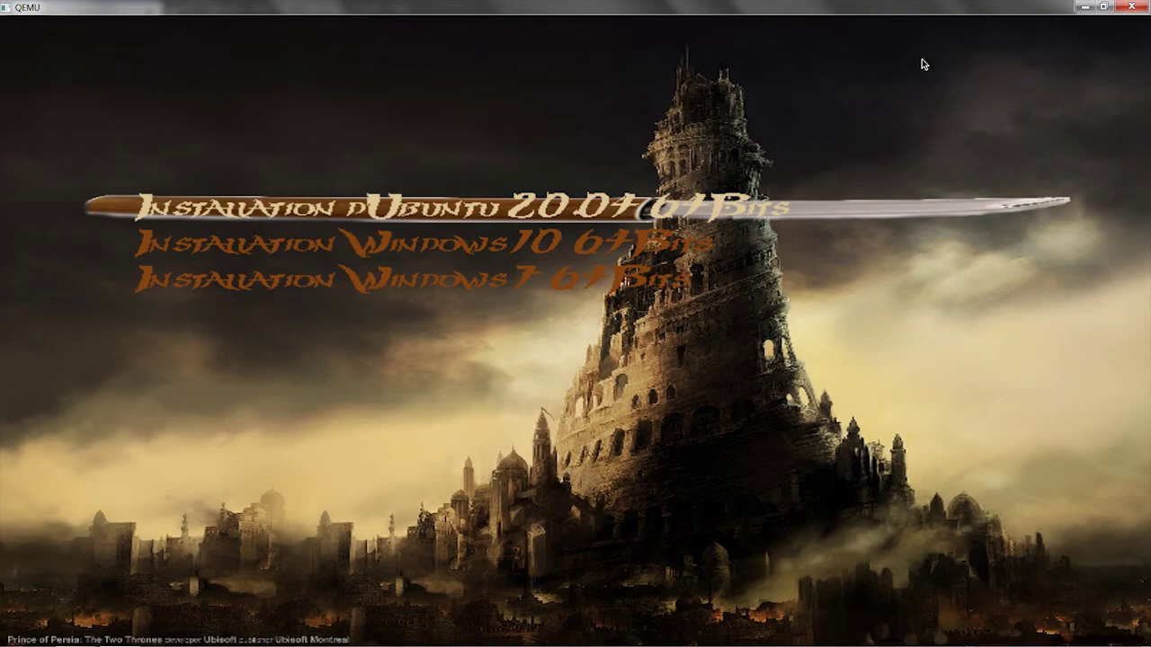
{"action": "left_click", "coordinate": [1141, 9]}
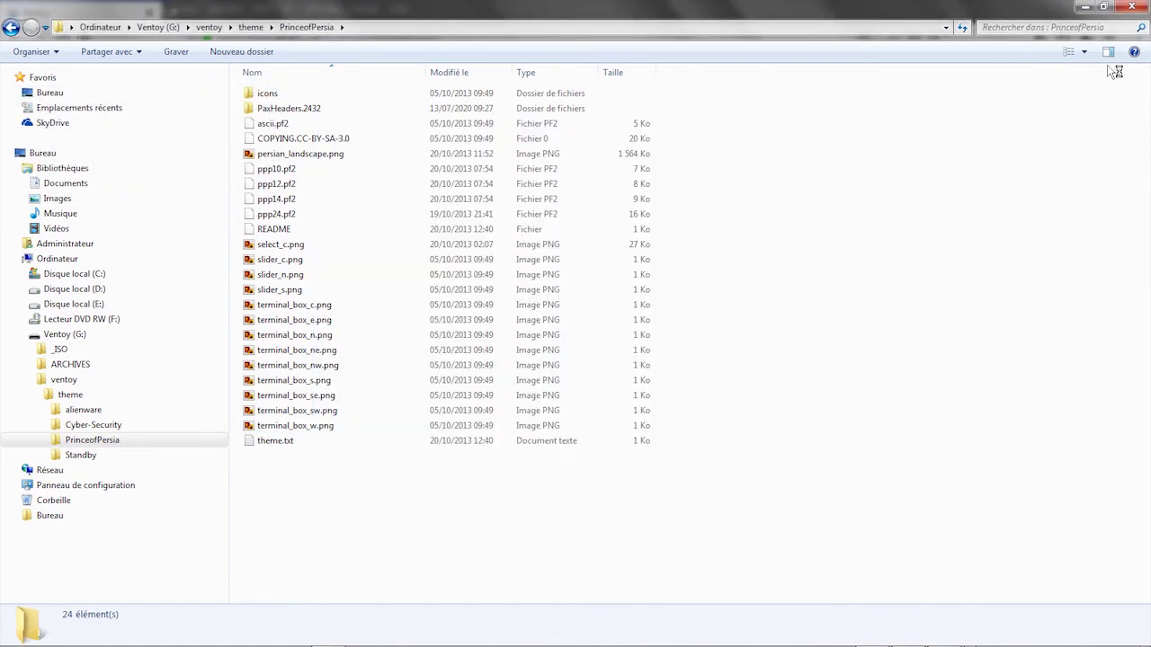
Preview persian_landscape.png in the PrinceofPersia folder and open it in Adobe Photoshop CC 2018
{"action": "left_click", "coordinate": [1107, 51]}
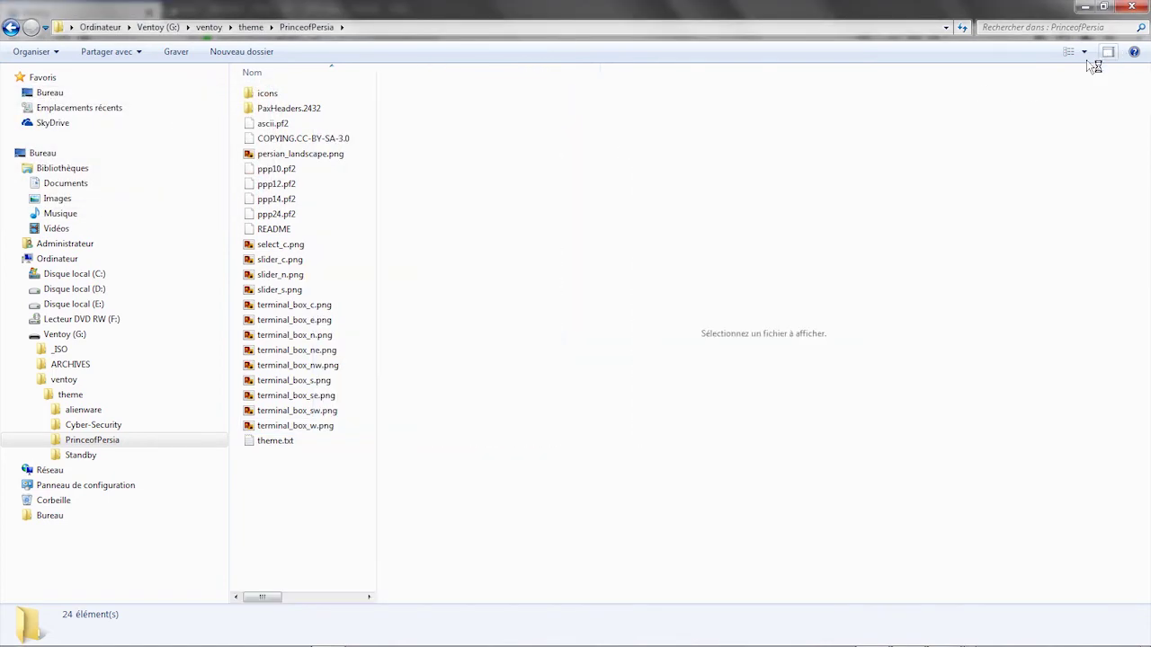
{"action": "left_click", "coordinate": [281, 154]}
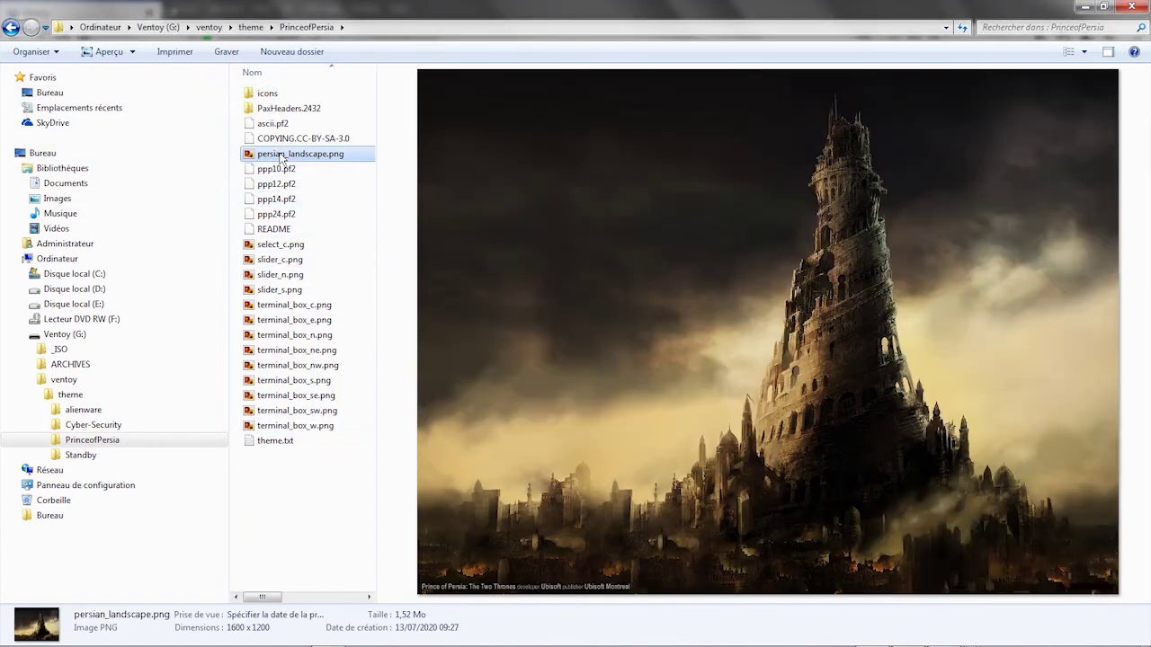
{"action": "right_click", "coordinate": [281, 158]}
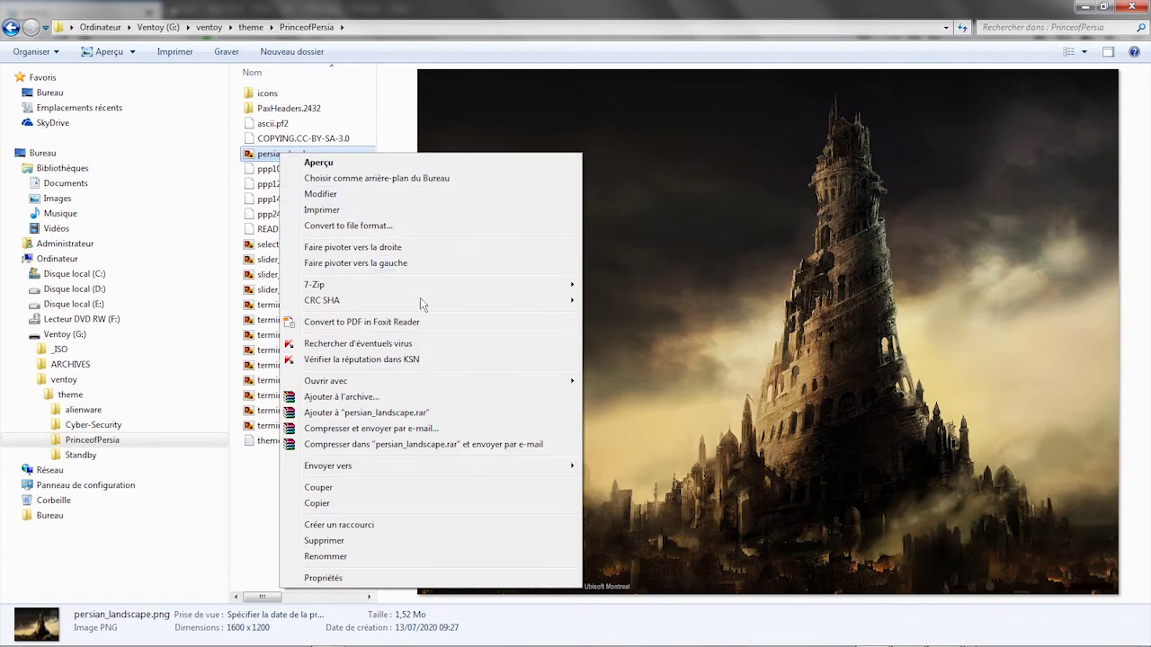
{"action": "mouse_move", "coordinate": [427, 385]}
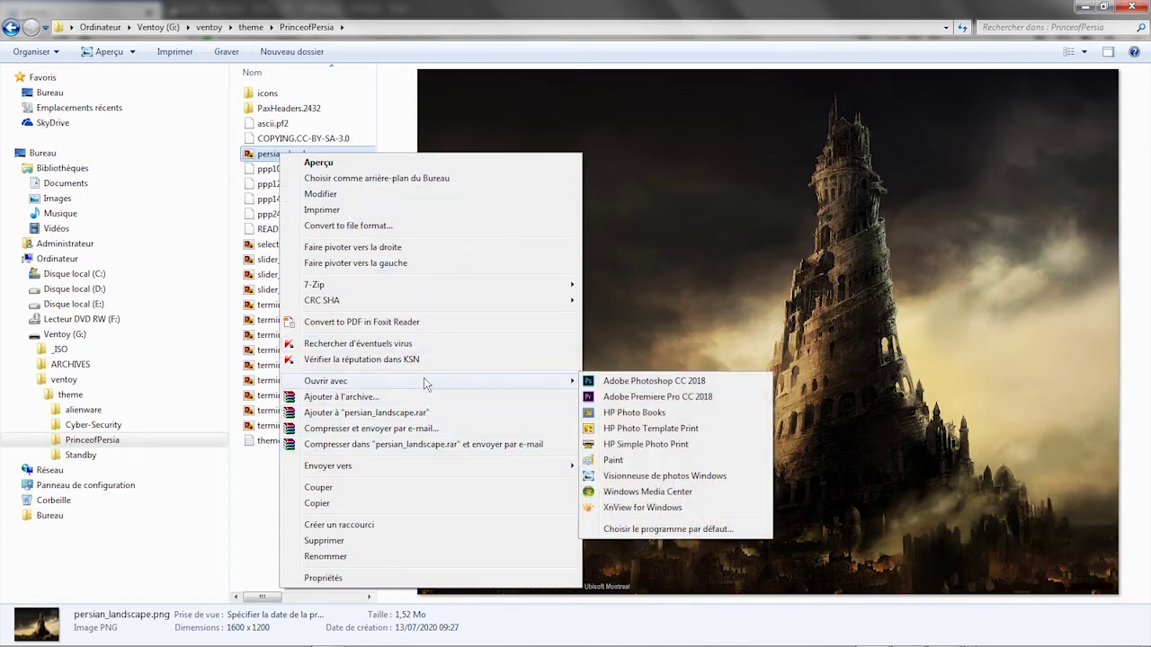
{"action": "left_click", "coordinate": [604, 388]}
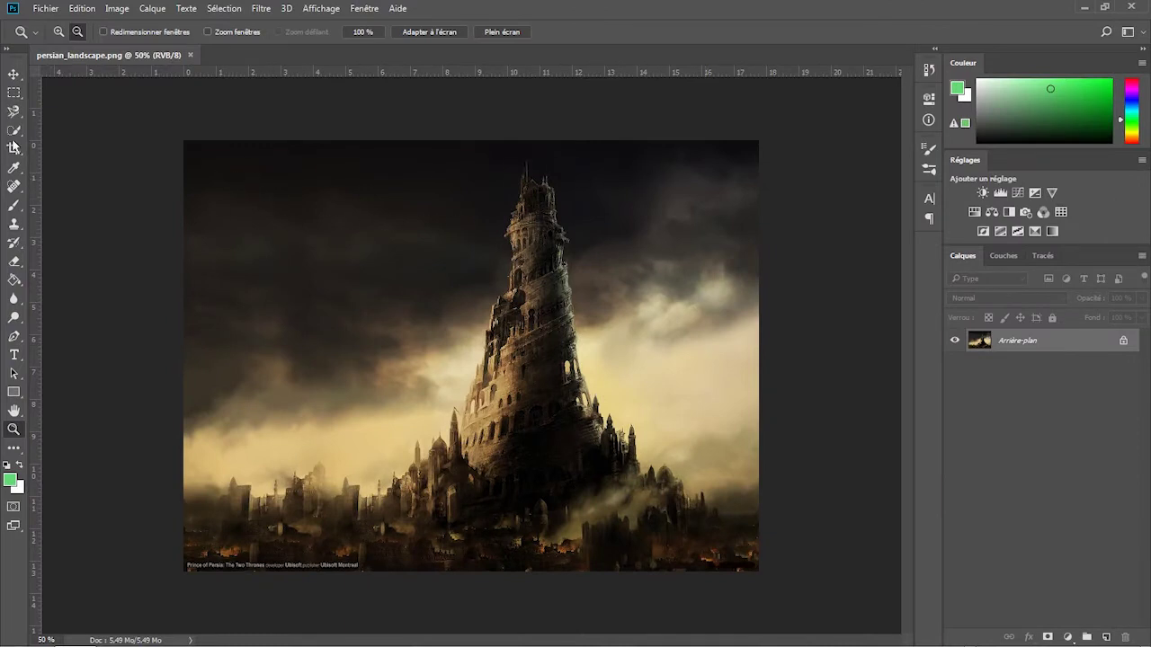
Add the pasted title "Installation de Systemes d'exploitation" as a text layer across the dark sky near the image's upper edge
{"action": "left_click", "coordinate": [15, 356]}
{"action": "left_click", "coordinate": [241, 179]}
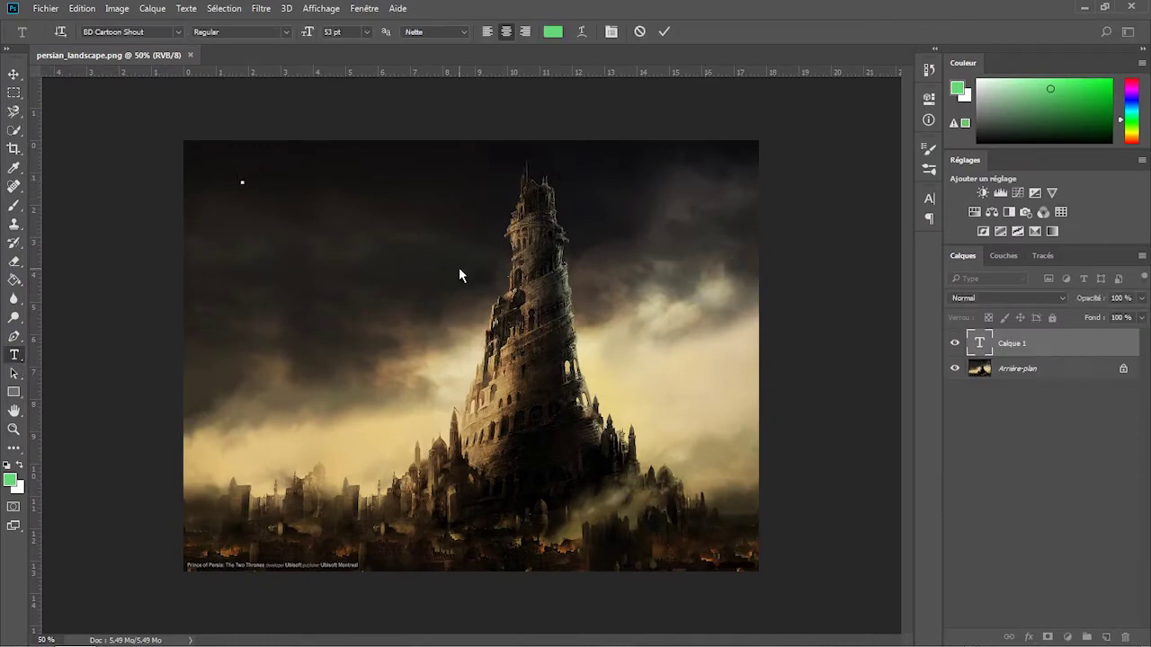
{"action": "key", "text": "ctrl+v"}
{"action": "key", "text": "ctrl+a"}
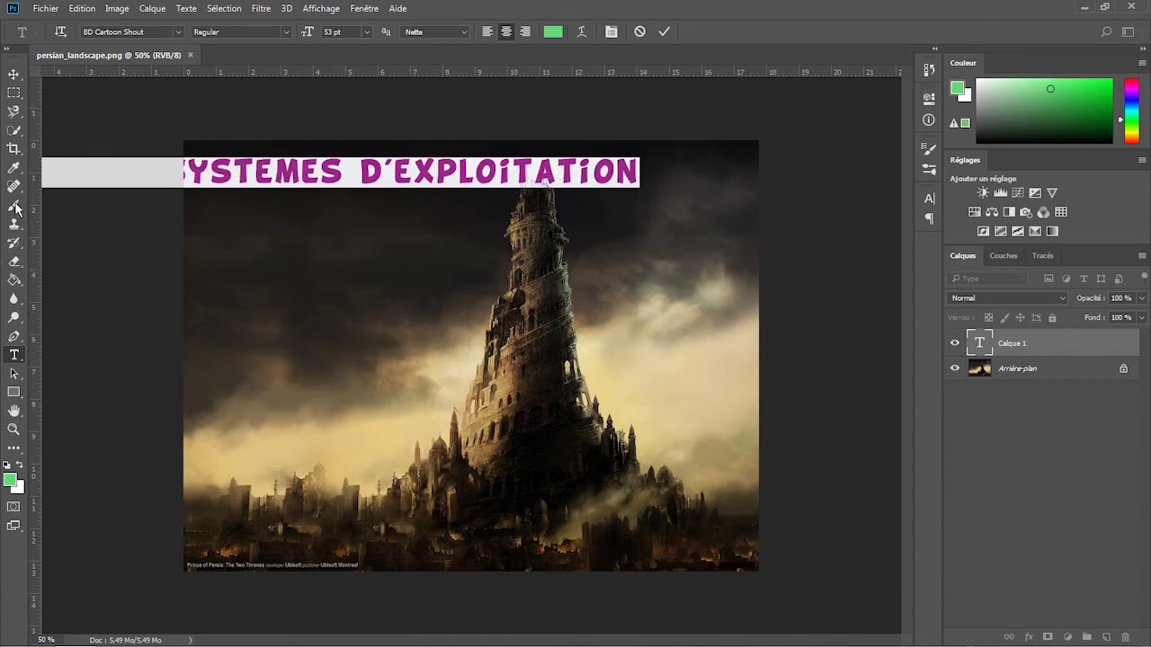
Sample the pale yellow sky beside the tower and set the title's text colour to e0cc99
{"action": "left_click", "coordinate": [14, 168]}
{"action": "left_click", "coordinate": [654, 380]}
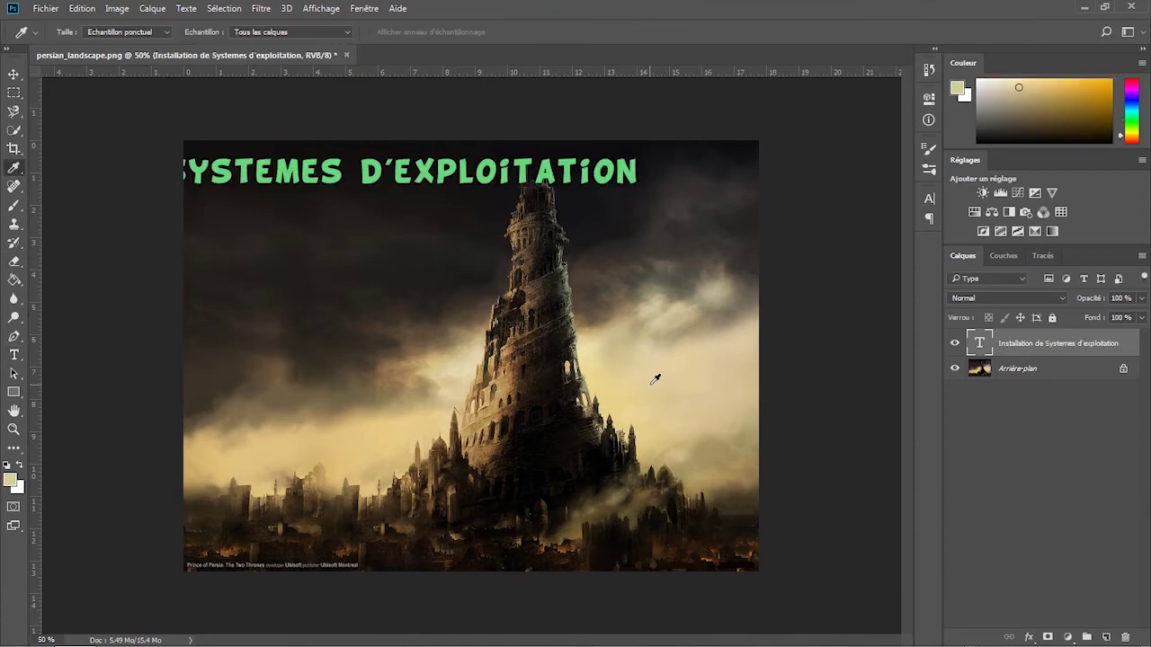
{"action": "left_click", "coordinate": [9, 480]}
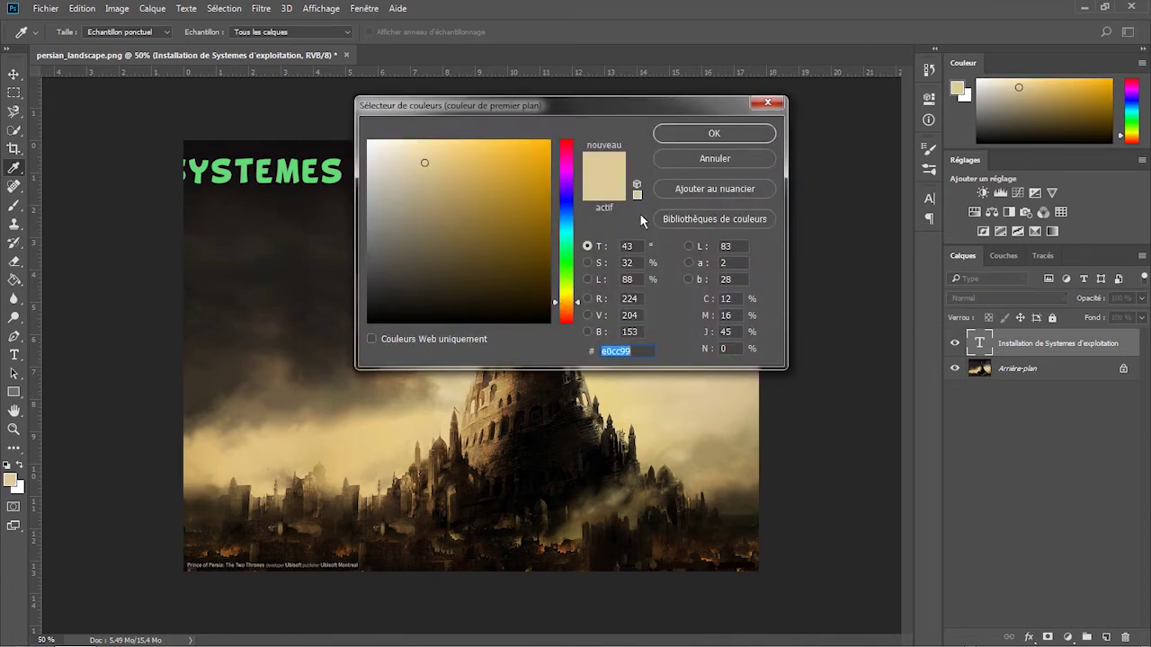
{"action": "left_click", "coordinate": [745, 160]}
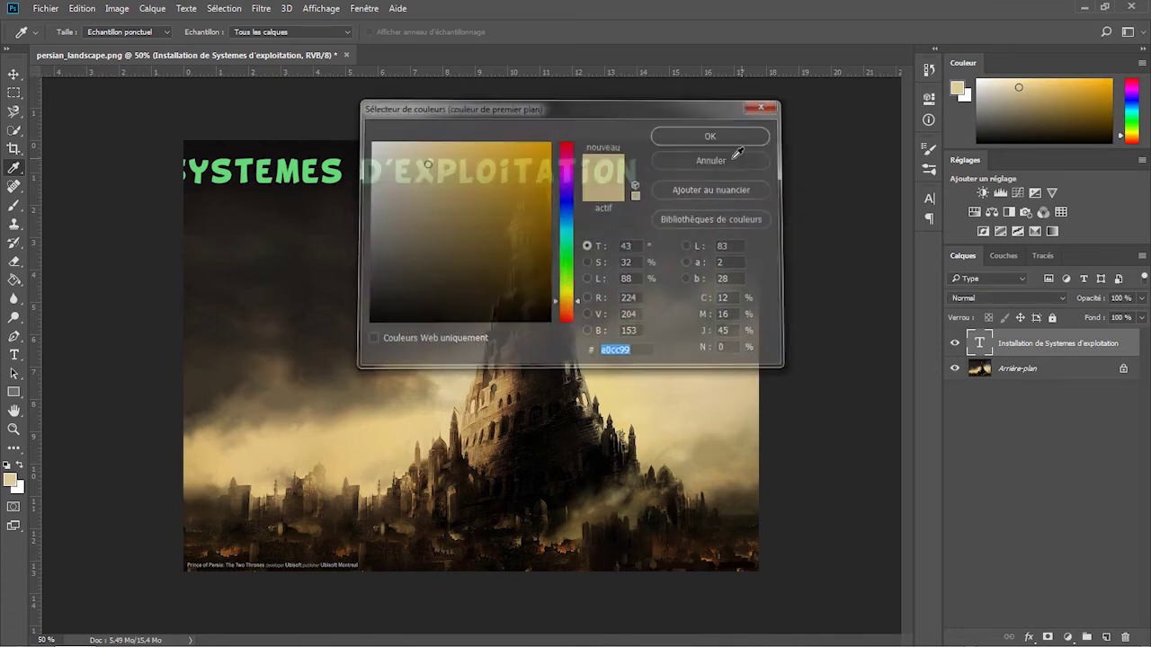
{"action": "left_click", "coordinate": [14, 355]}
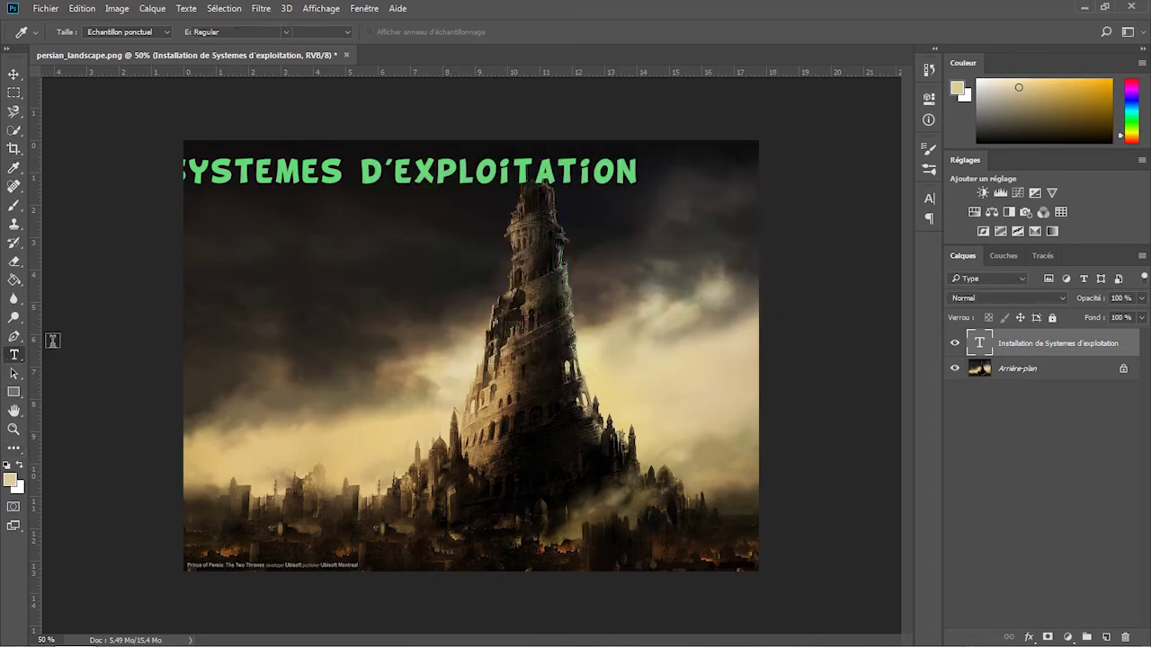
{"action": "left_click", "coordinate": [553, 32]}
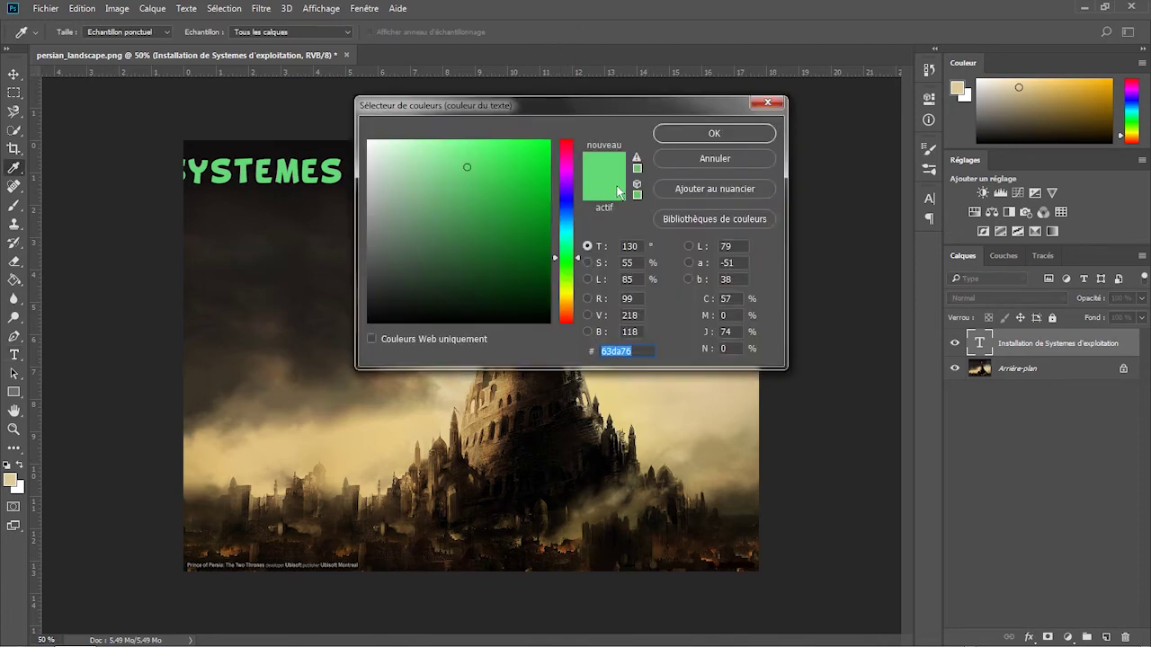
{"action": "type", "text": "e0cc99"}
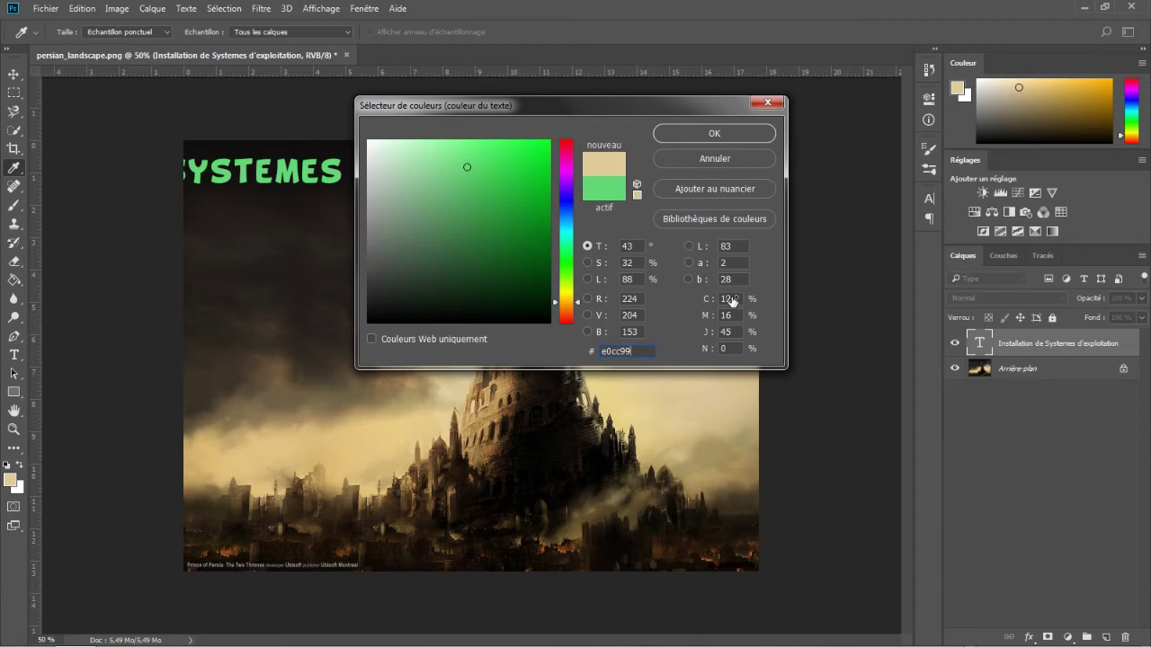
{"action": "left_click", "coordinate": [725, 137]}
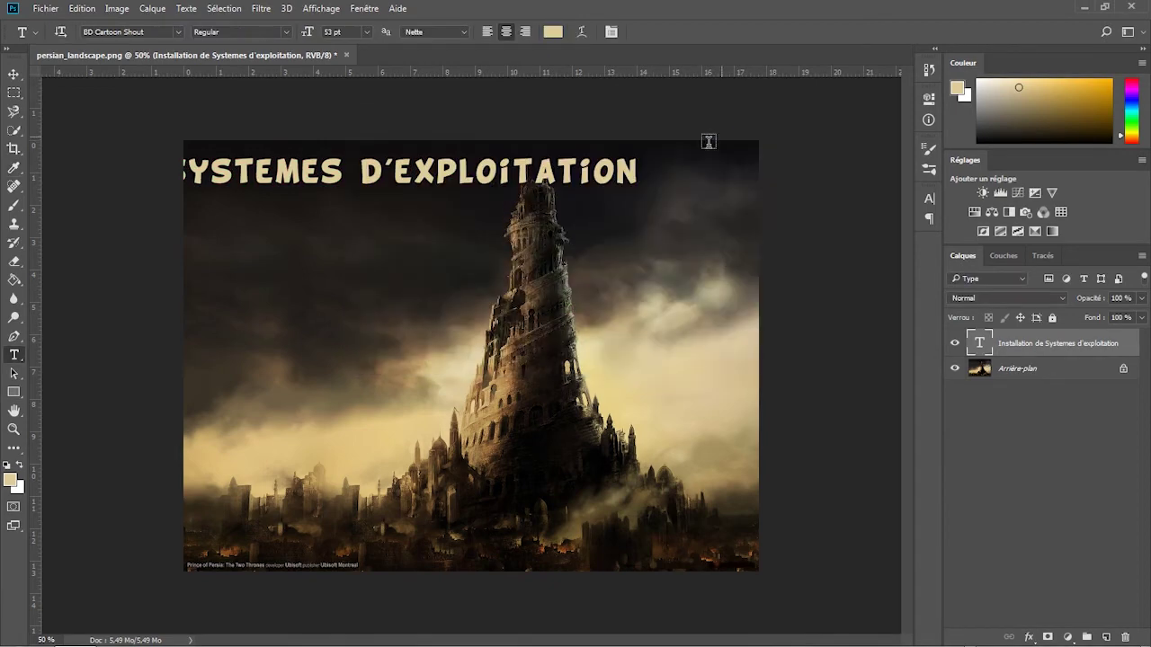
Set the title's font size to 36 pt and centre the text along the image's upper edge above the tower
{"action": "left_click", "coordinate": [12, 75]}
{"action": "left_click_drag", "start_coordinate": [398, 177], "coordinate": [564, 176]}
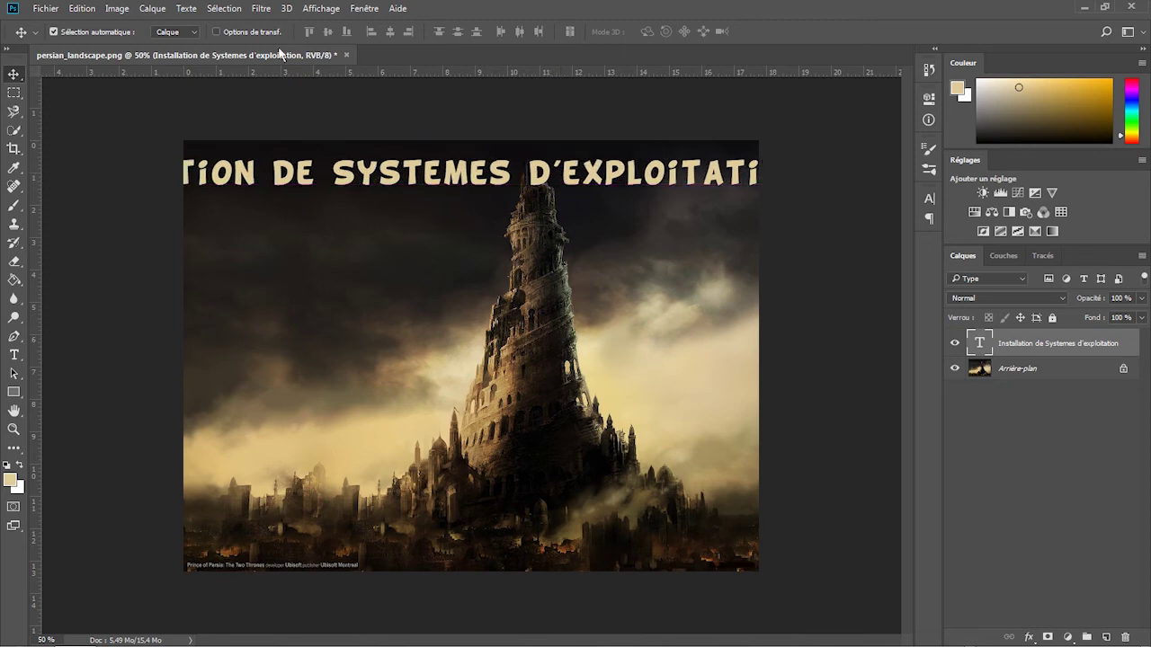
{"action": "left_click", "coordinate": [14, 356]}
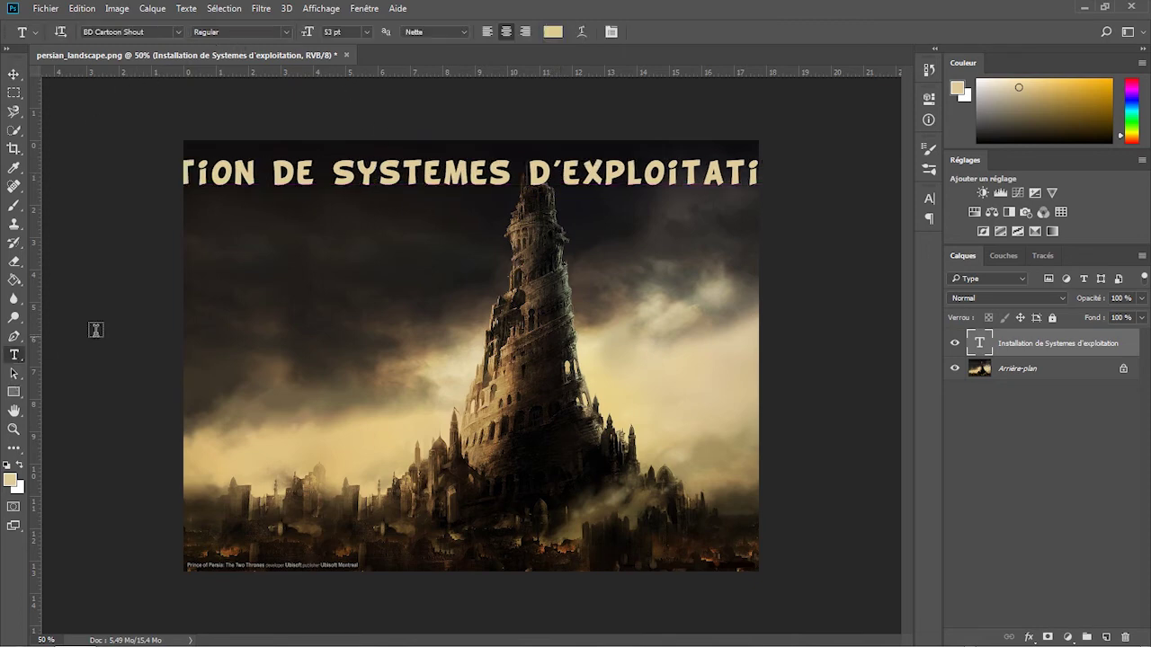
{"action": "left_click", "coordinate": [359, 184]}
{"action": "key", "text": "ctrl+a"}
{"action": "left_click", "coordinate": [365, 33]}
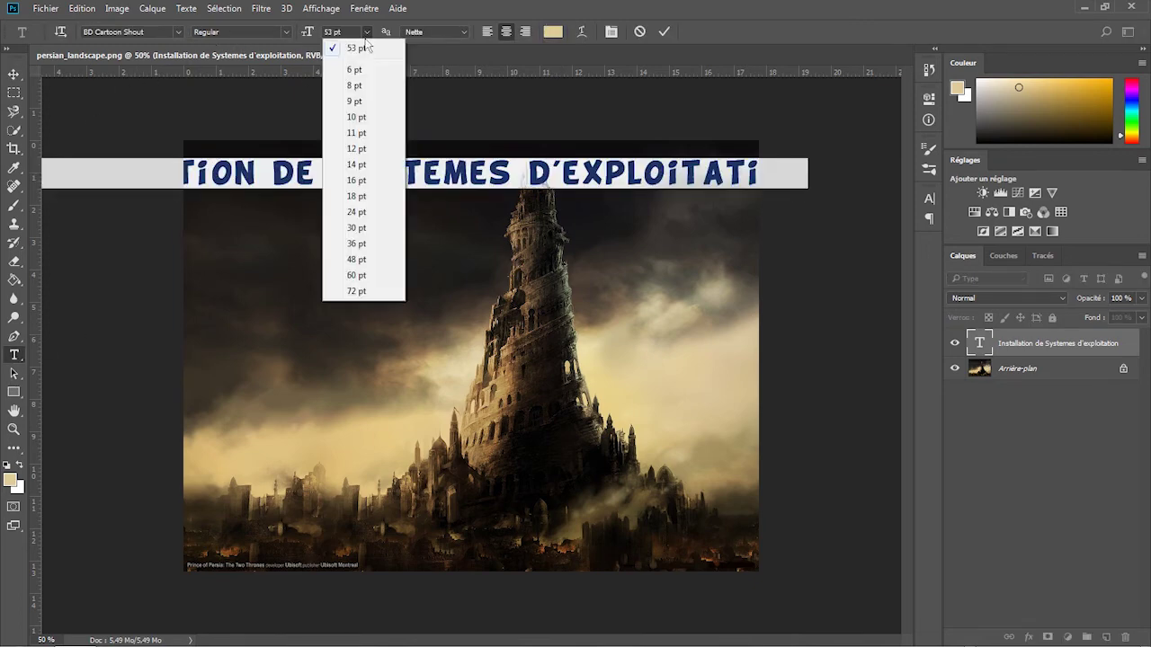
{"action": "left_click", "coordinate": [358, 243]}
{"action": "left_click", "coordinate": [13, 75]}
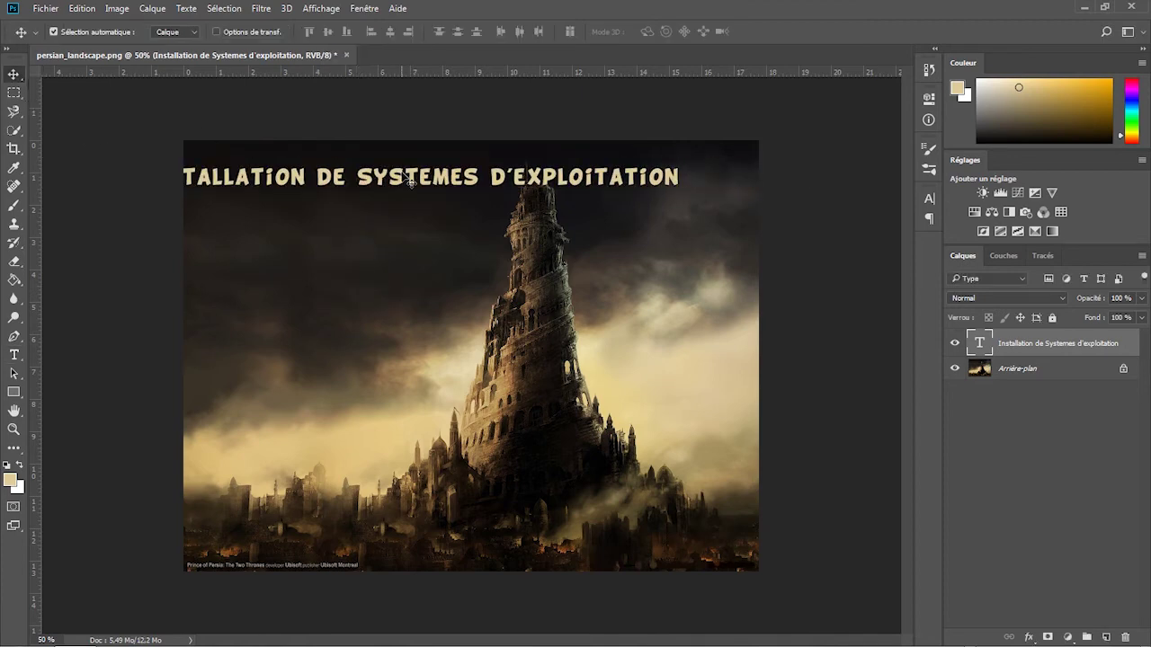
{"action": "left_click_drag", "start_coordinate": [363, 174], "coordinate": [460, 158]}
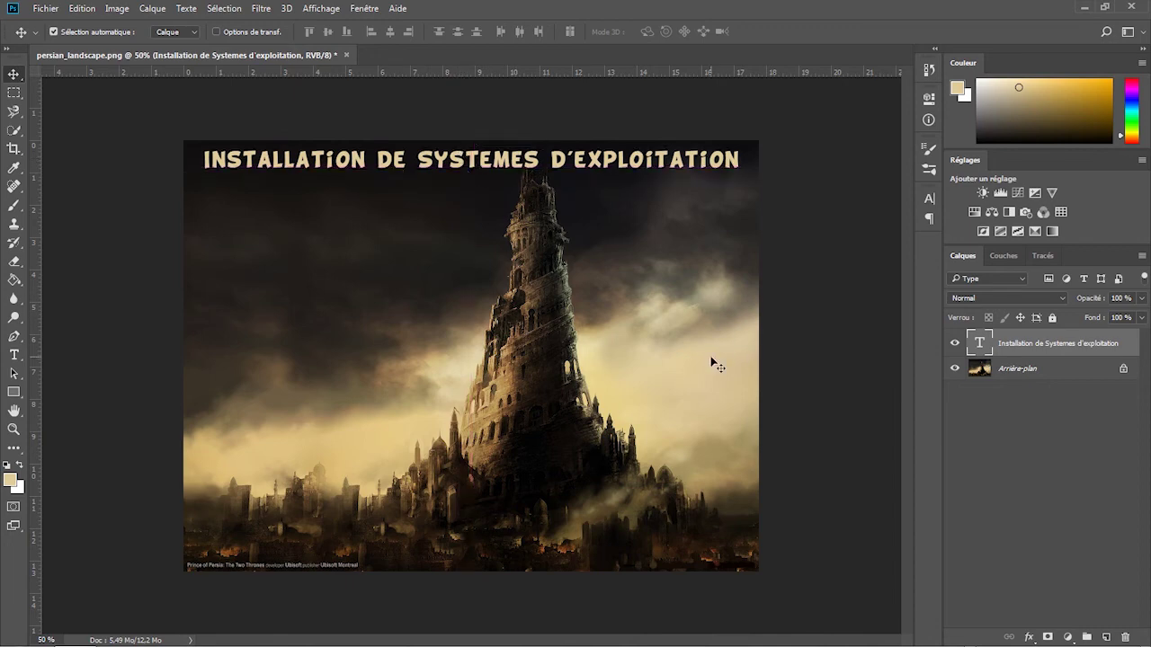
Save the layered image as persian_landscape.psd in the PrinceofPersia folder
{"action": "left_click", "coordinate": [45, 8]}
{"action": "left_click", "coordinate": [72, 148]}
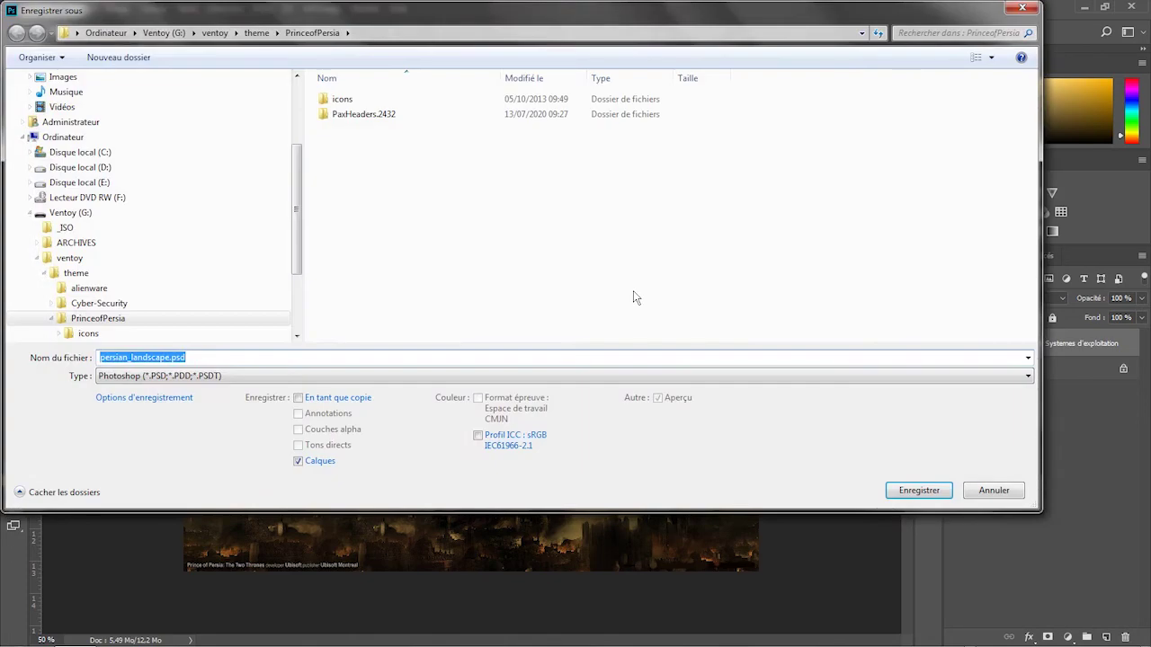
{"action": "left_click", "coordinate": [917, 493]}
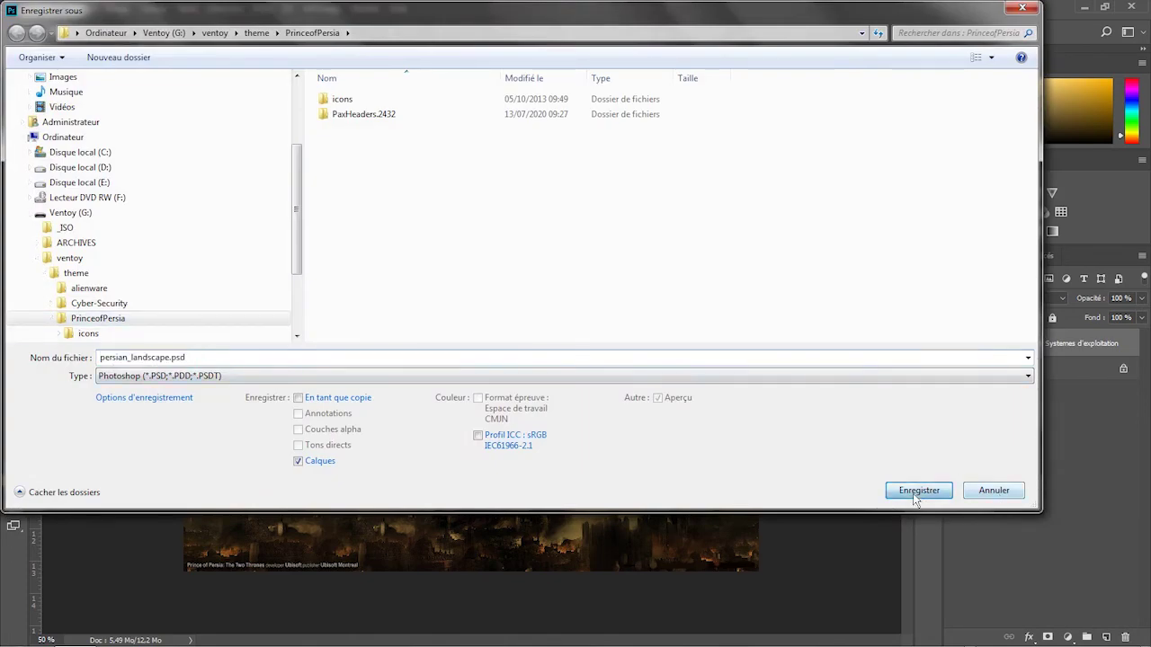
{"action": "left_click", "coordinate": [783, 181]}
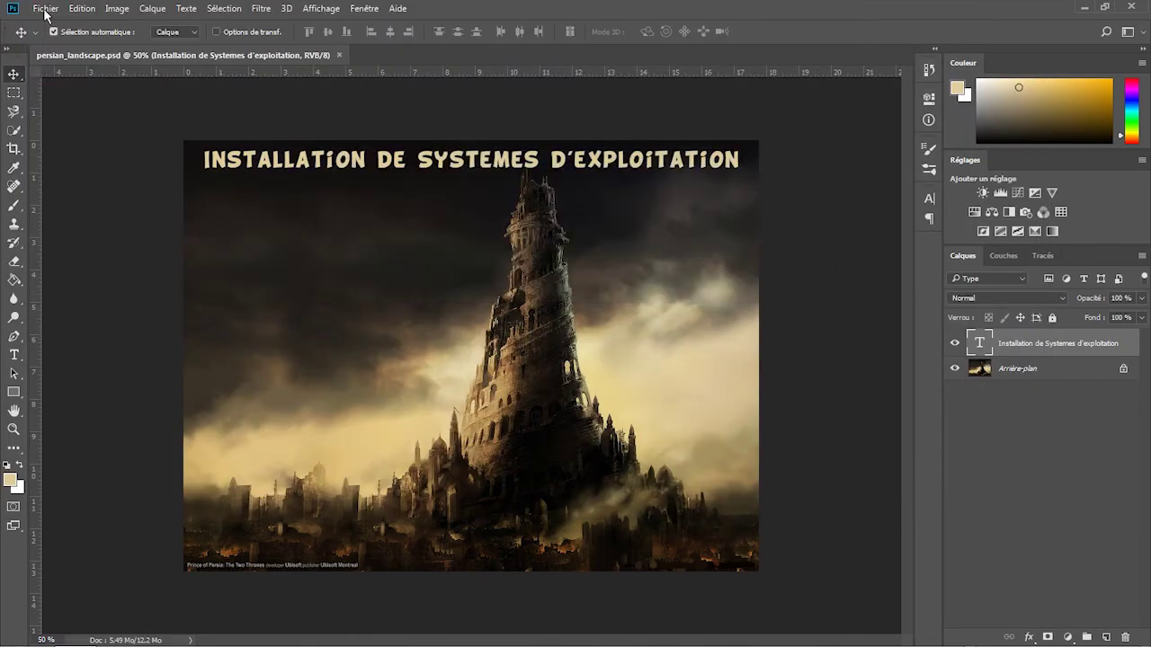
Quick-export the image as PNG over the existing persian_landscape.png, and preview the exported file in the theme folder
{"action": "left_click", "coordinate": [45, 8]}
{"action": "mouse_move", "coordinate": [144, 201]}
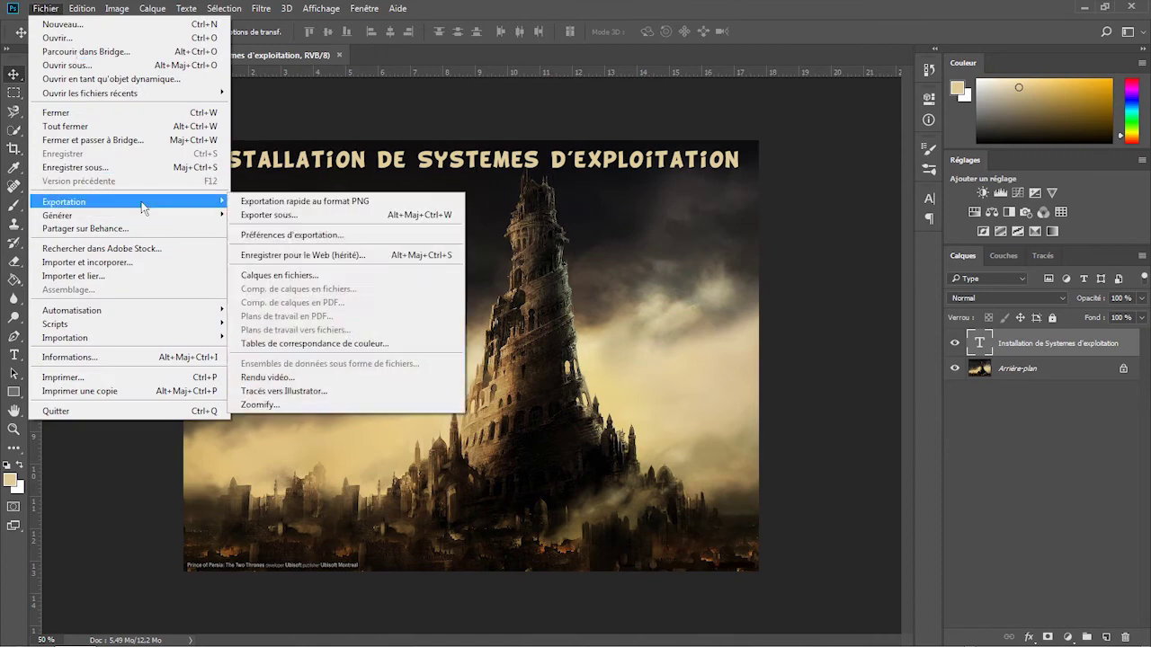
{"action": "left_click", "coordinate": [345, 201]}
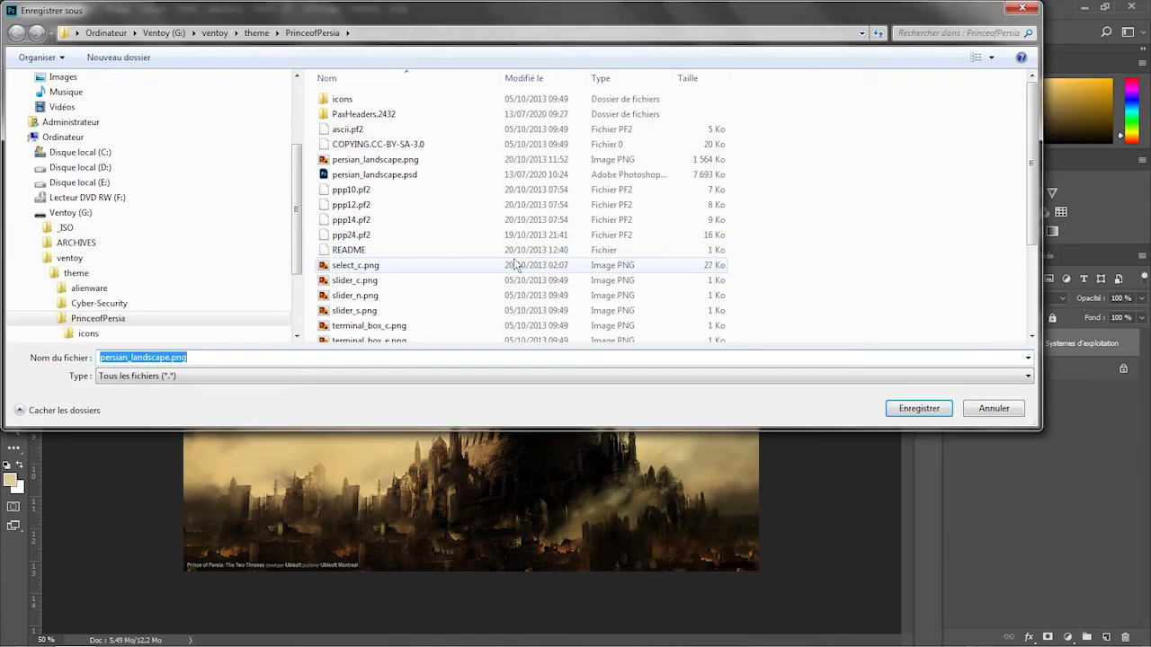
{"action": "left_click", "coordinate": [393, 162]}
{"action": "left_click", "coordinate": [916, 408]}
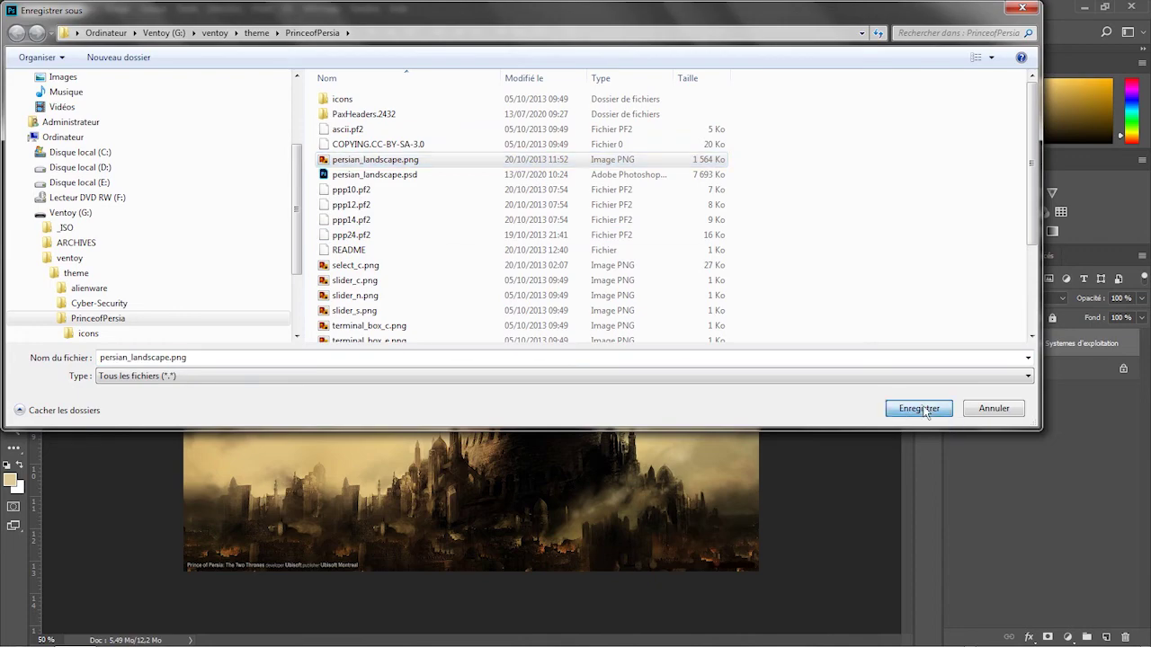
{"action": "left_click", "coordinate": [593, 339]}
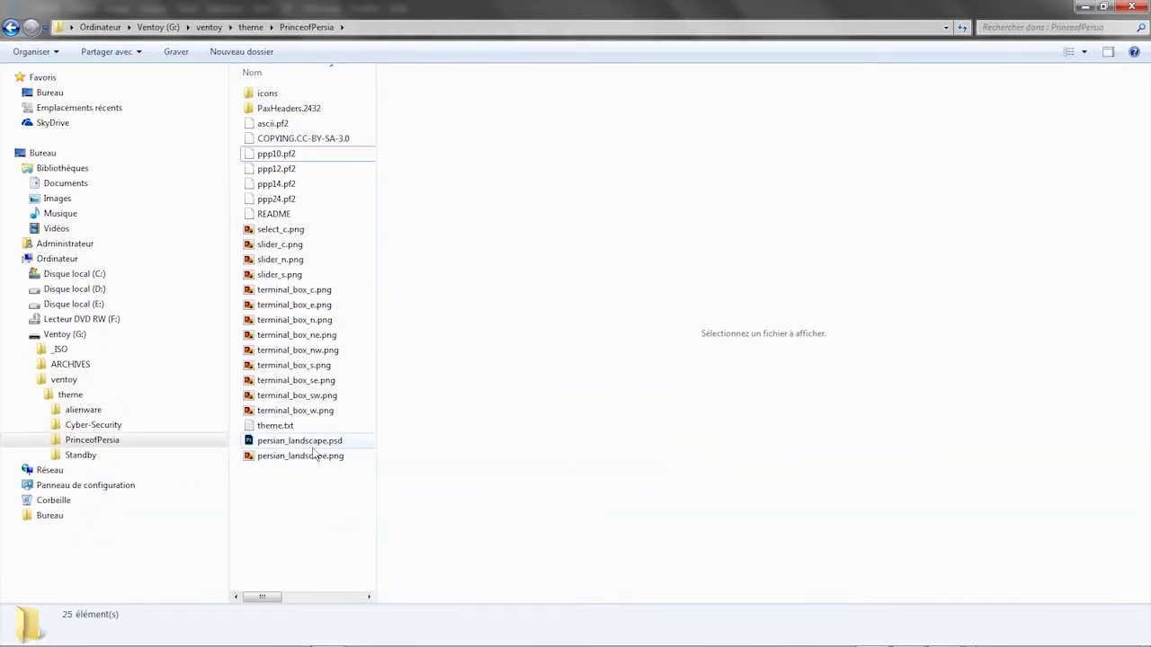
{"action": "left_click", "coordinate": [314, 456]}
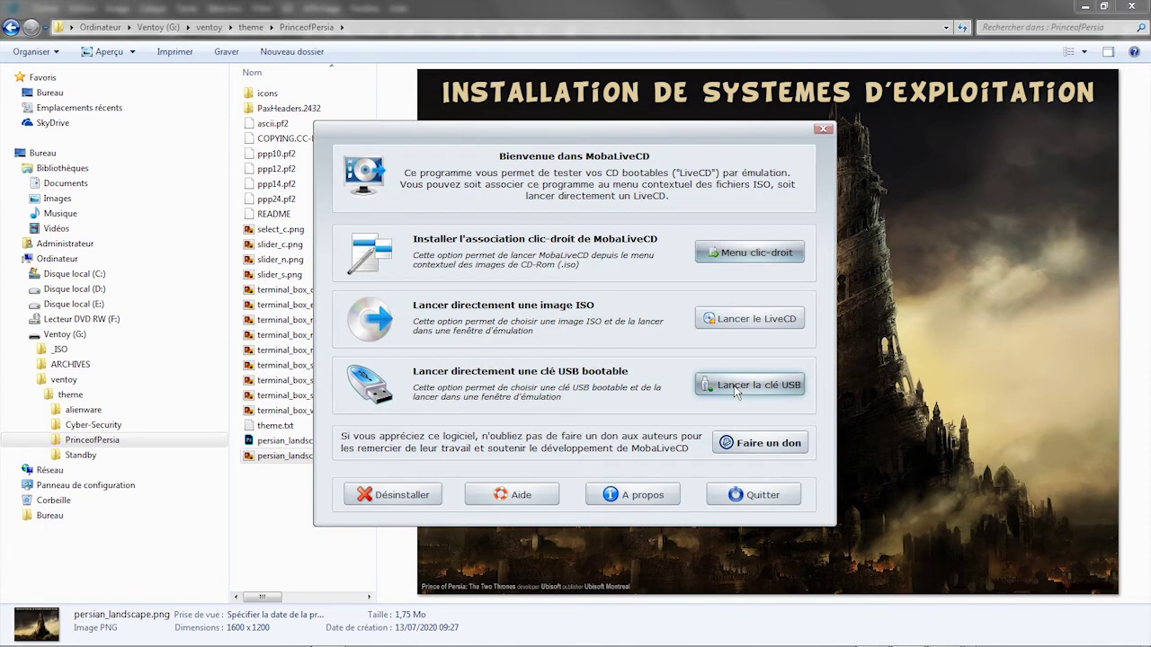
Switch to MobaLiveCD, boot the g: USB drive and maximise the emulator window
{"action": "left_click", "coordinate": [739, 387]}
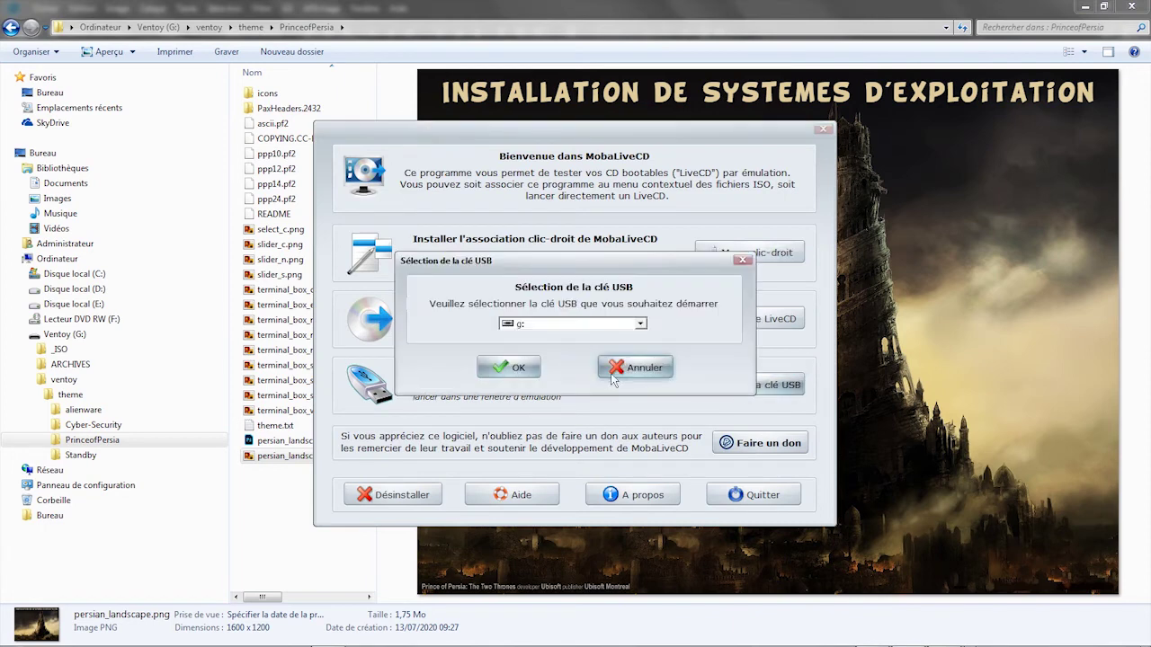
{"action": "left_click", "coordinate": [611, 375]}
{"action": "left_click", "coordinate": [669, 347]}
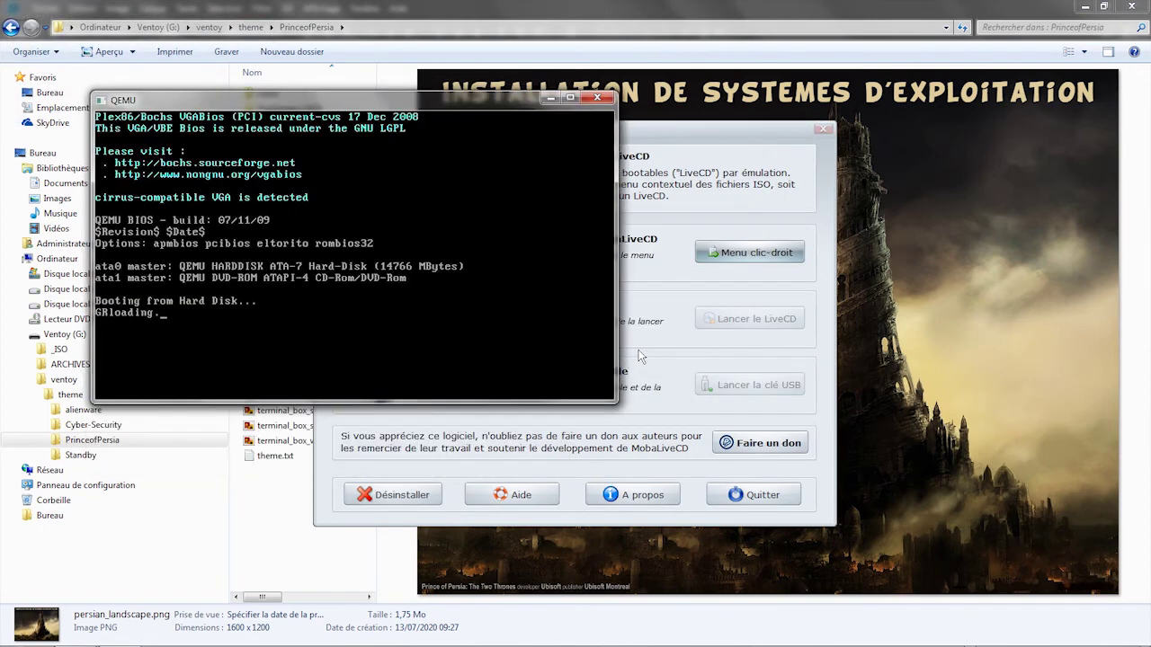
{"action": "left_click", "coordinate": [570, 97]}
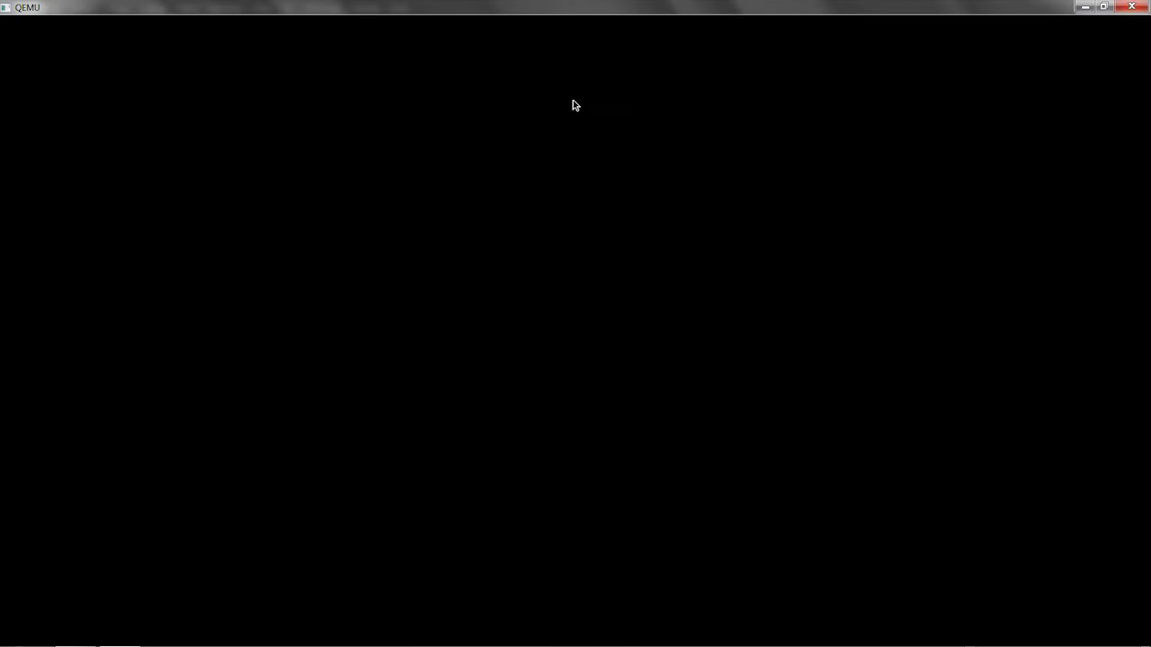
Check the titled boot menu by moving the highlight to the Windows 7 entry and back to Ubuntu, and close the emulator
{"action": "key", "text": "Down"}
{"action": "key", "text": "Down"}
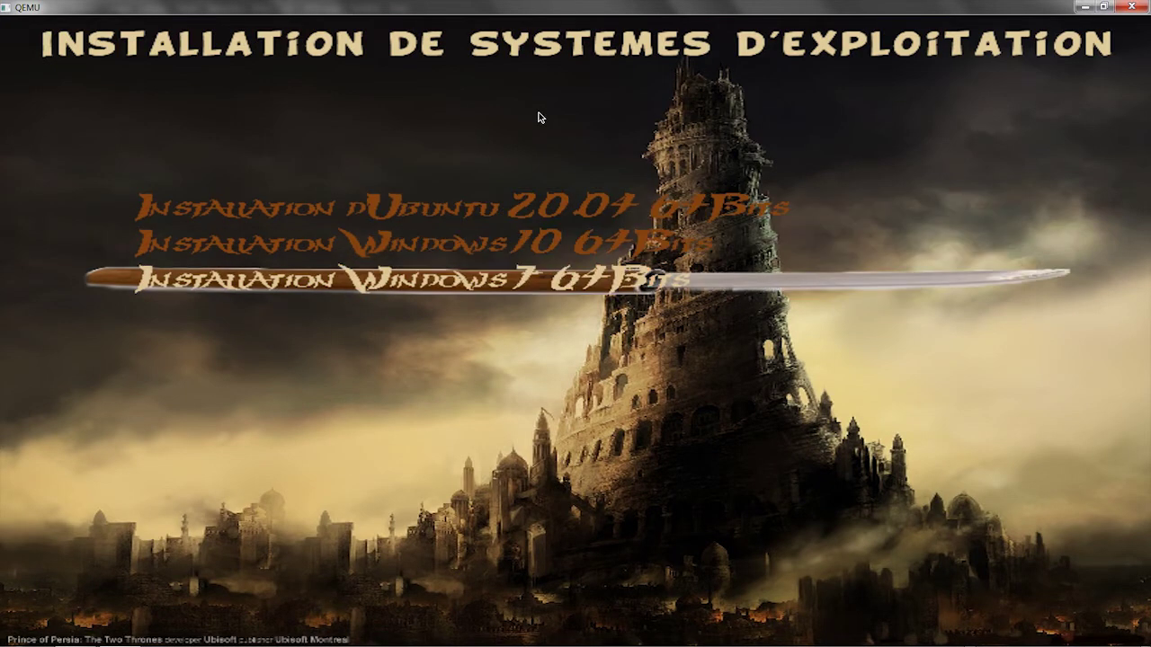
{"action": "key", "text": "Up"}
{"action": "key", "text": "Up"}
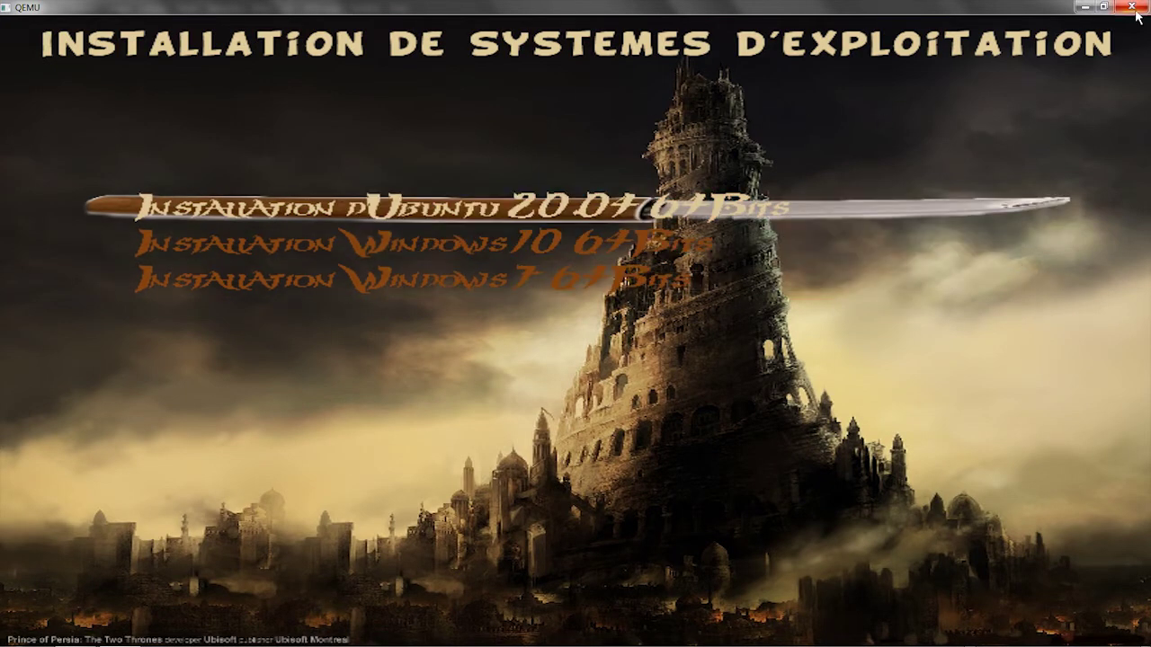
{"action": "left_click", "coordinate": [1138, 14]}
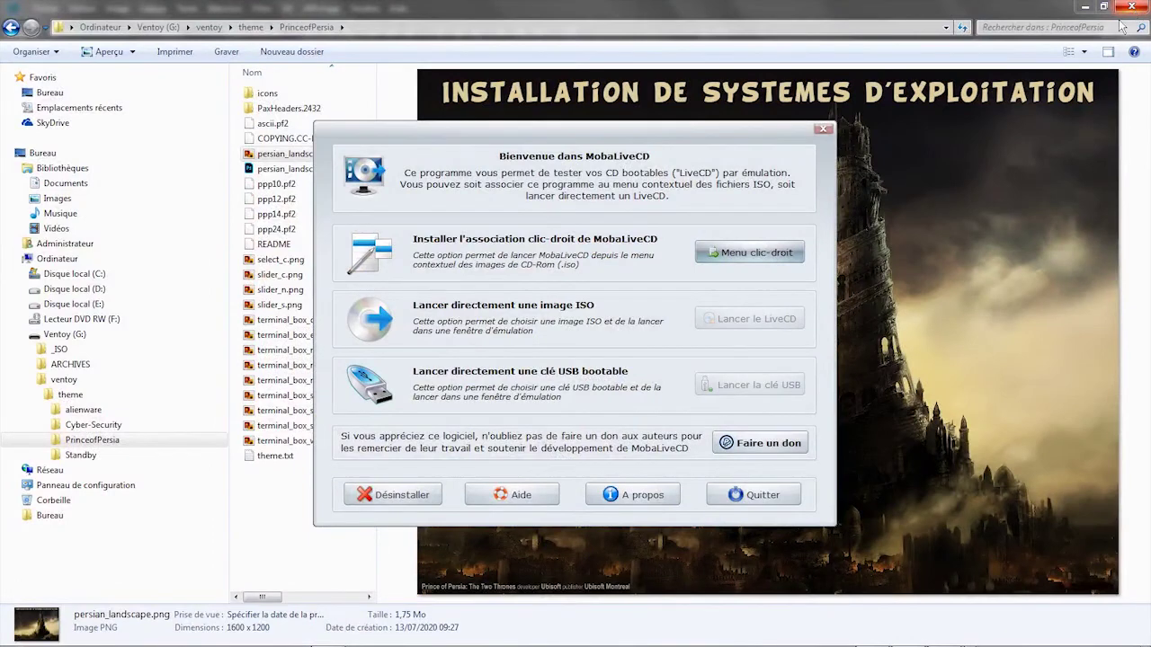
Hide the file preview and duplicate ventoy.json within the ventoy folder
{"action": "left_click", "coordinate": [162, 380]}
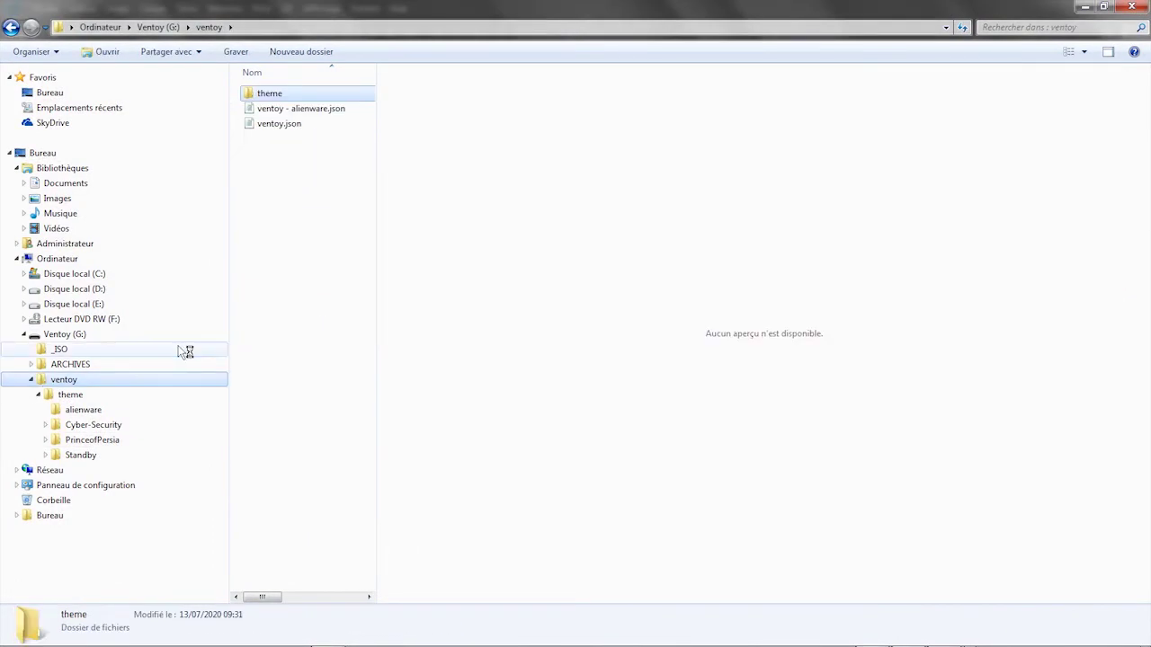
{"action": "left_click", "coordinate": [287, 126]}
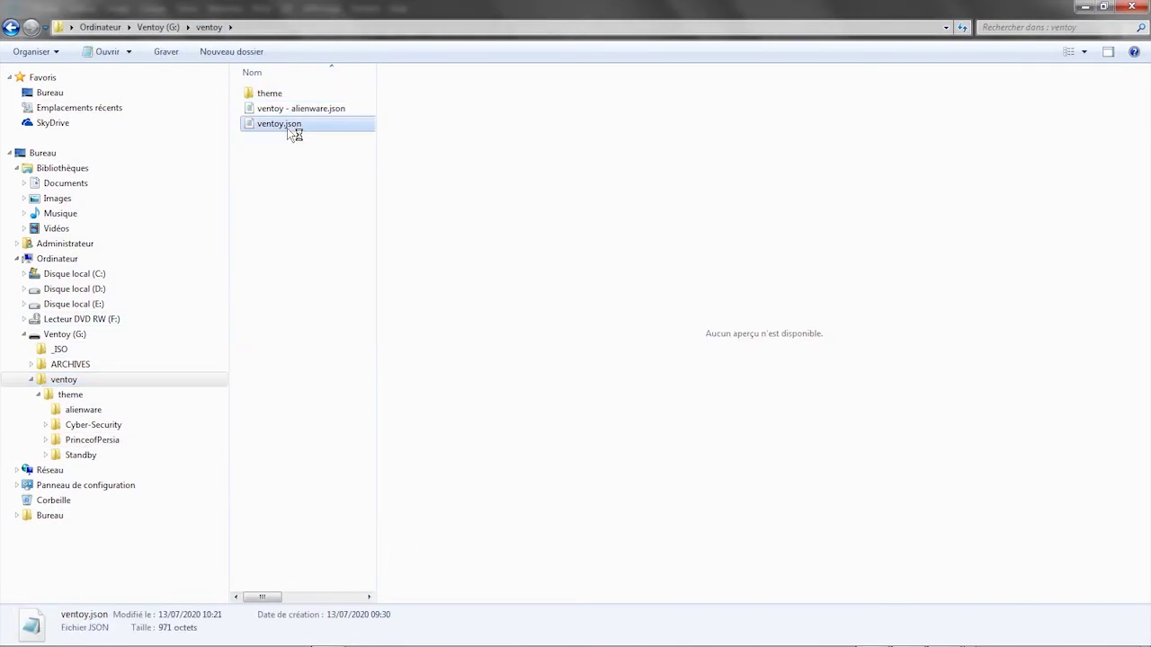
{"action": "left_click", "coordinate": [1107, 51]}
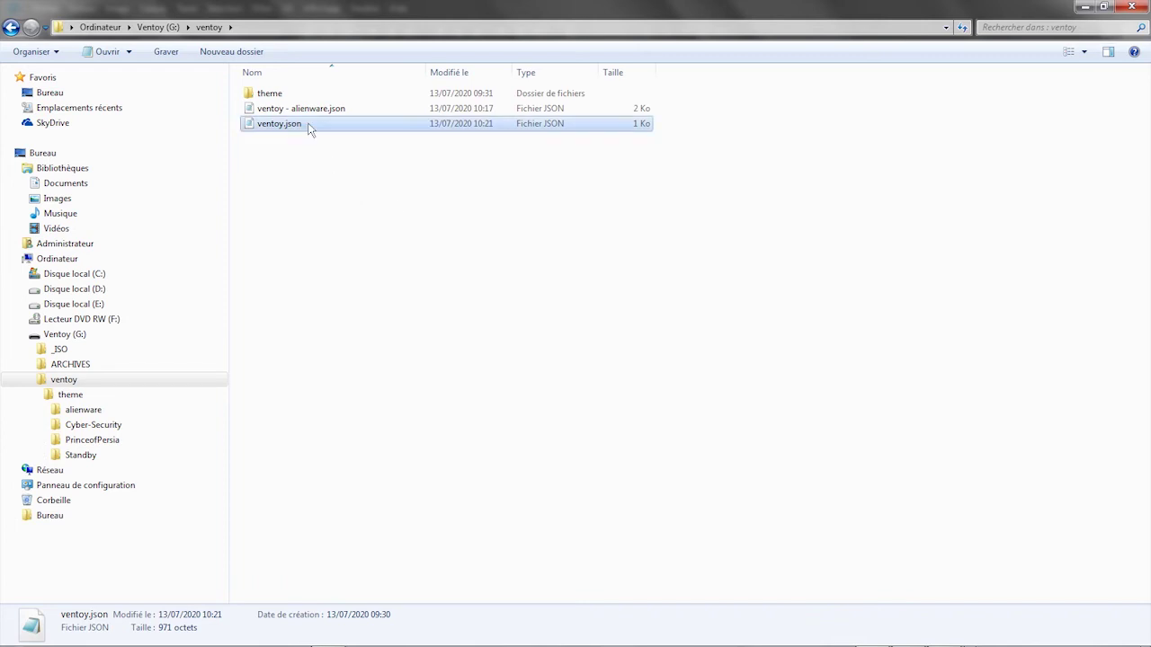
{"action": "key", "text": "ctrl+v"}
Rename the copy of ventoy.json as "ventoy - PrinceofPersia.json"
{"action": "left_click", "coordinate": [101, 441]}
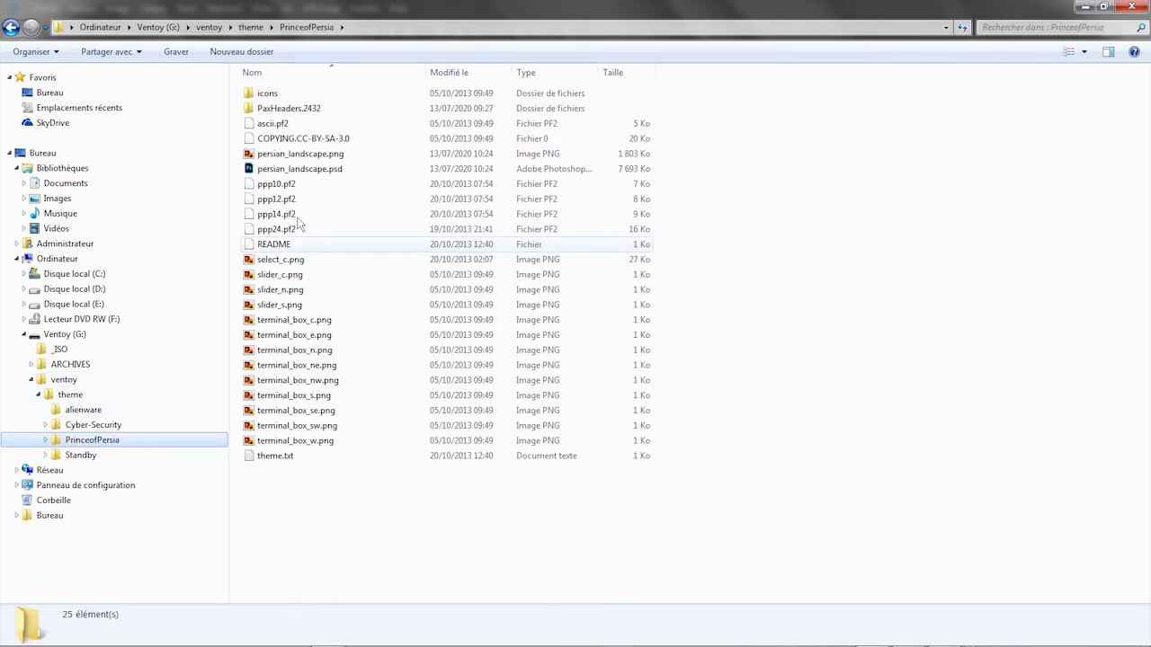
{"action": "left_click", "coordinate": [64, 379]}
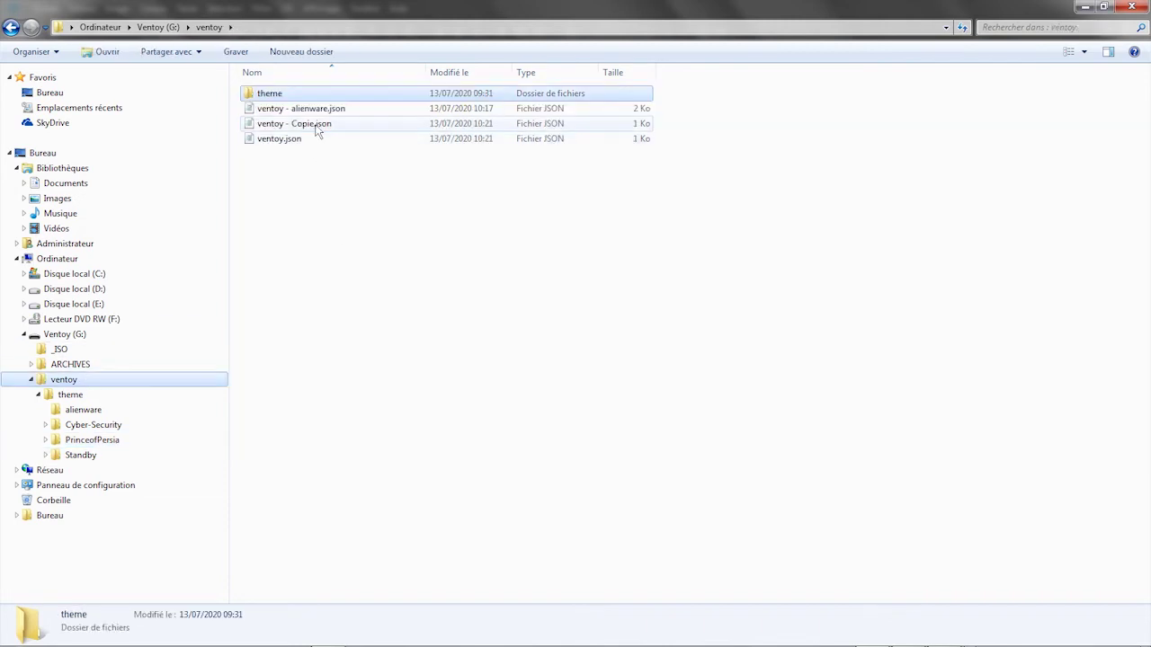
{"action": "left_click", "coordinate": [313, 124]}
{"action": "left_click", "coordinate": [313, 124]}
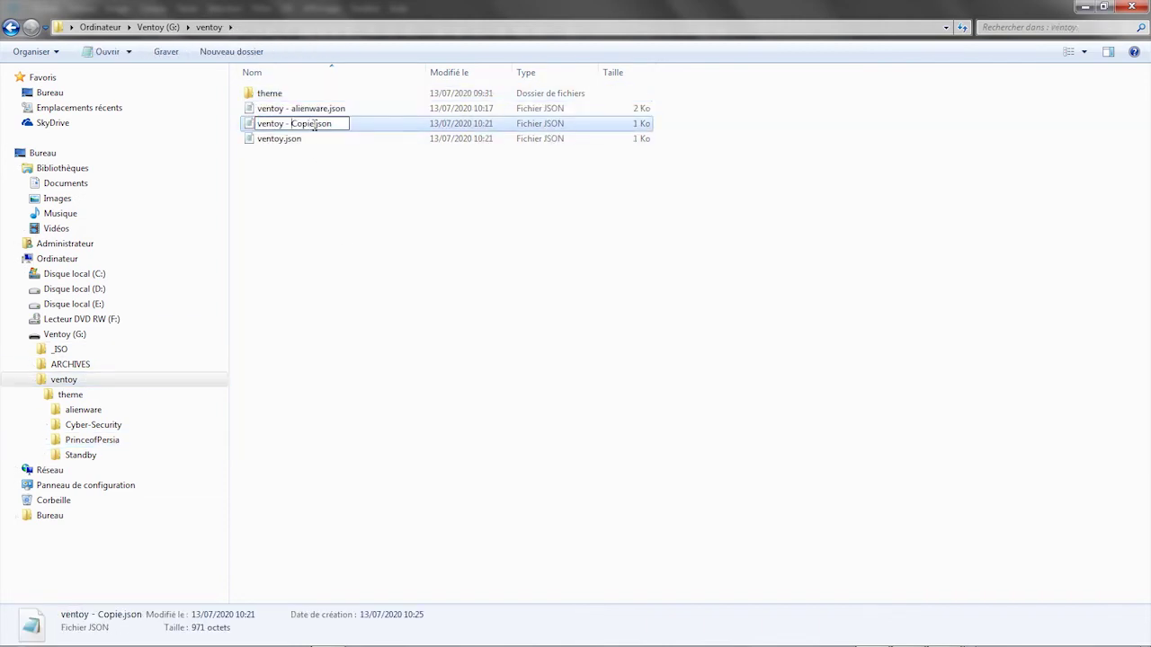
{"action": "key", "text": "shift+Right"}
{"action": "key", "text": "shift+Right"}
{"action": "key", "text": "shift+Right"}
{"action": "key", "text": "shift+Right"}
{"action": "key", "text": "shift+Right"}
{"action": "type", "text": "PrinceofPersia"}
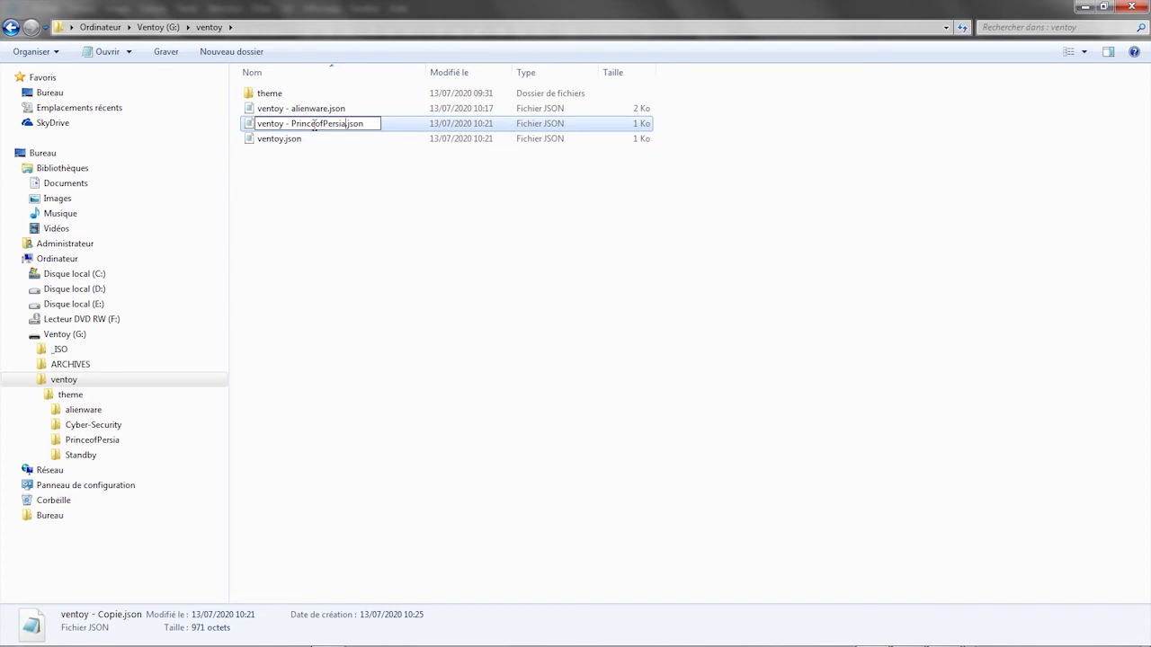
{"action": "key", "text": "Return"}
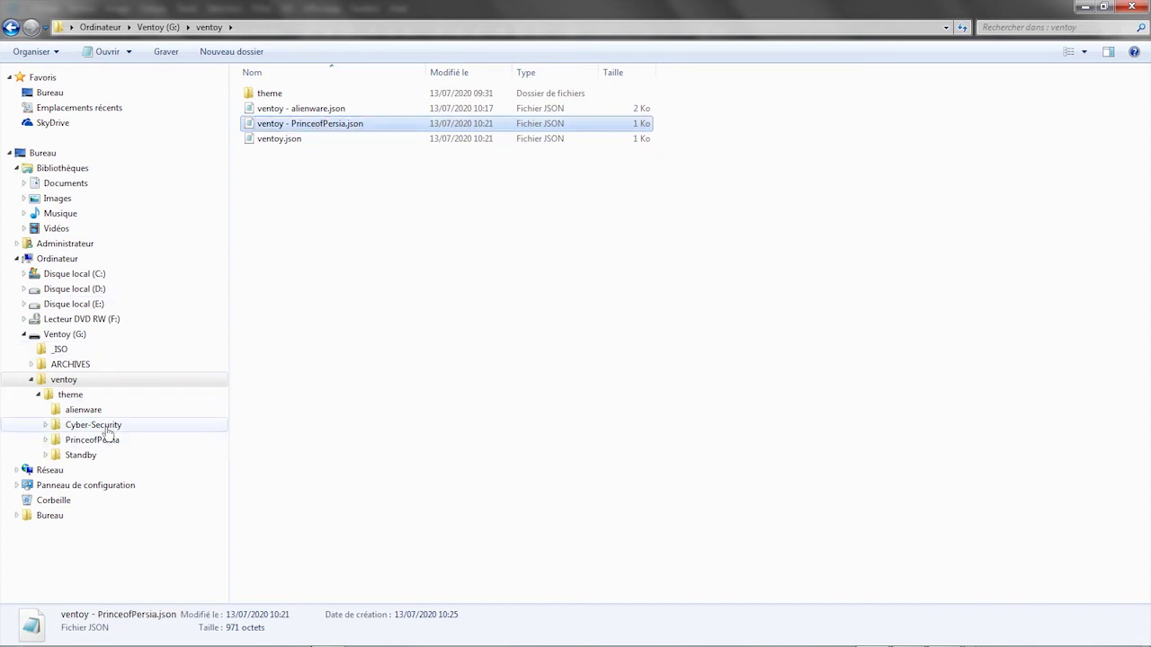
Open ventoy.json and replace the theme folder name in the "file" path with Cyber-Security, copied from that folder's path
{"action": "left_click", "coordinate": [286, 142]}
{"action": "double_click", "coordinate": [286, 142]}
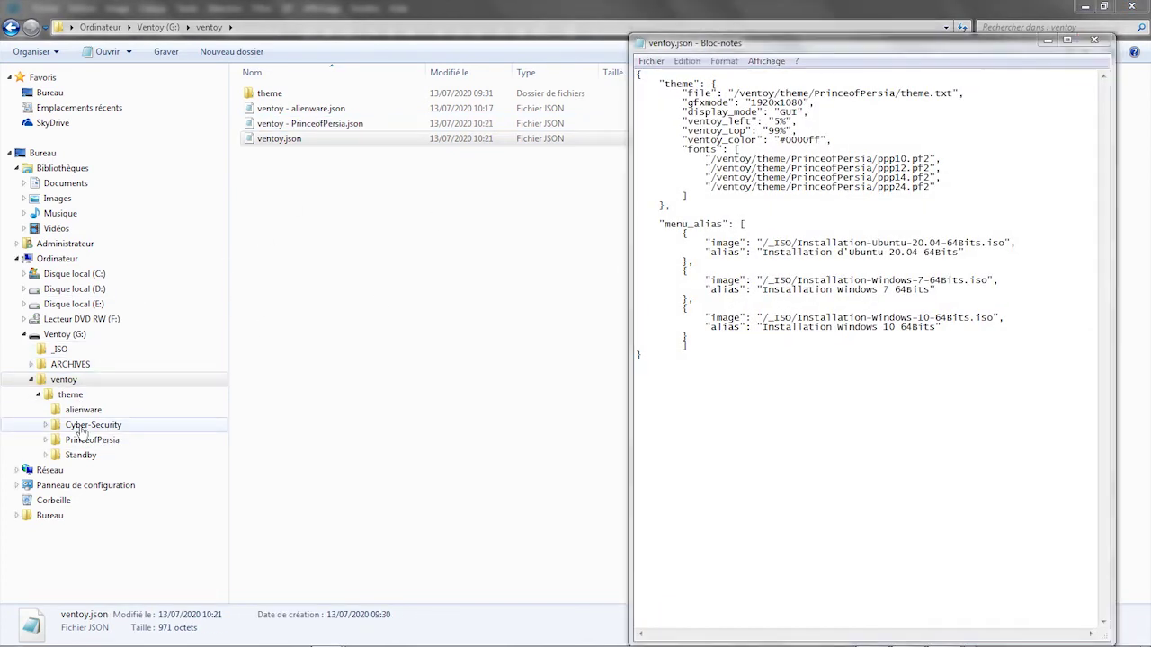
{"action": "left_click", "coordinate": [90, 425]}
{"action": "key", "text": "alt+Tab"}
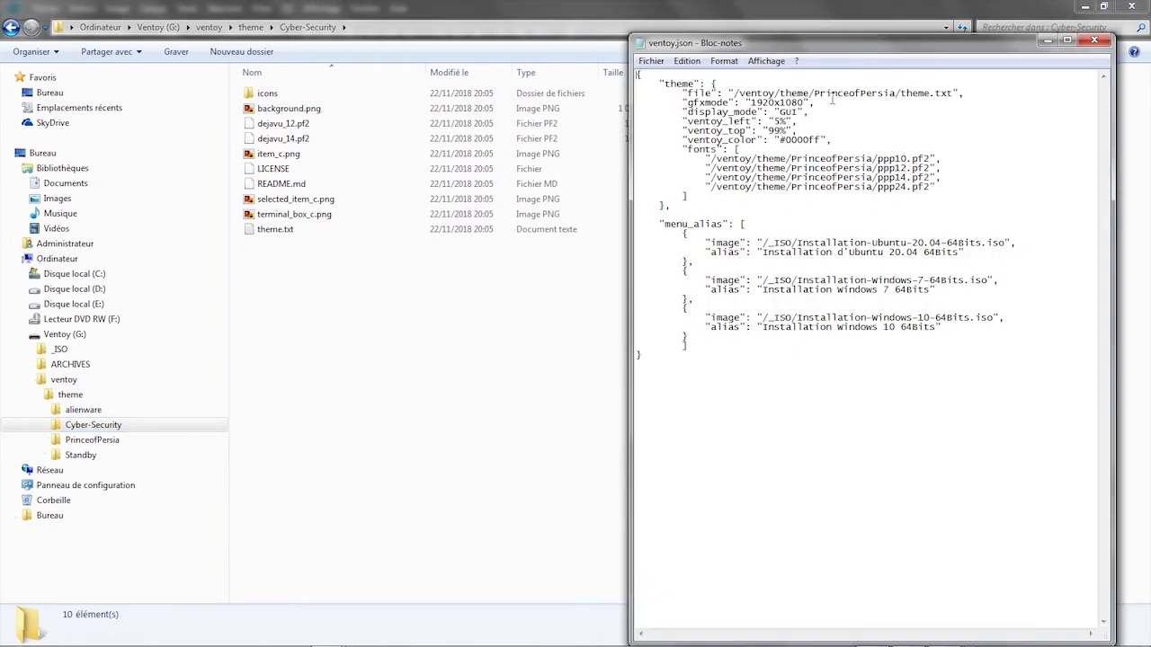
{"action": "left_click", "coordinate": [375, 27]}
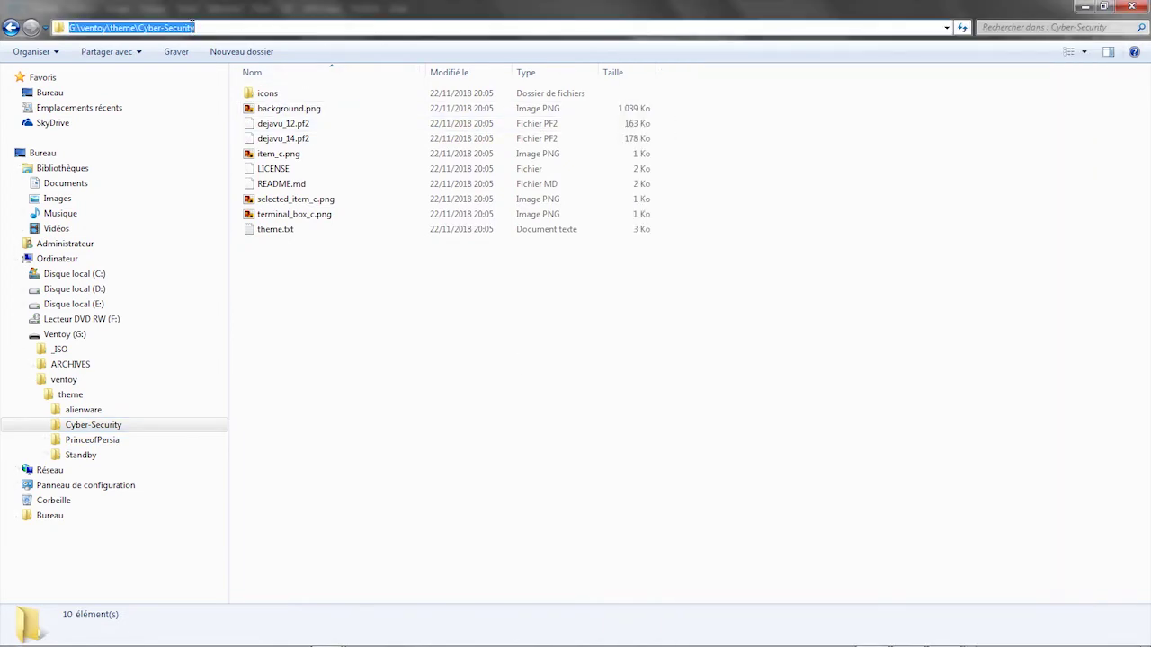
{"action": "left_click_drag", "start_coordinate": [199, 28], "coordinate": [138, 28]}
{"action": "key", "text": "ctrl+c"}
{"action": "key", "text": "alt+Tab"}
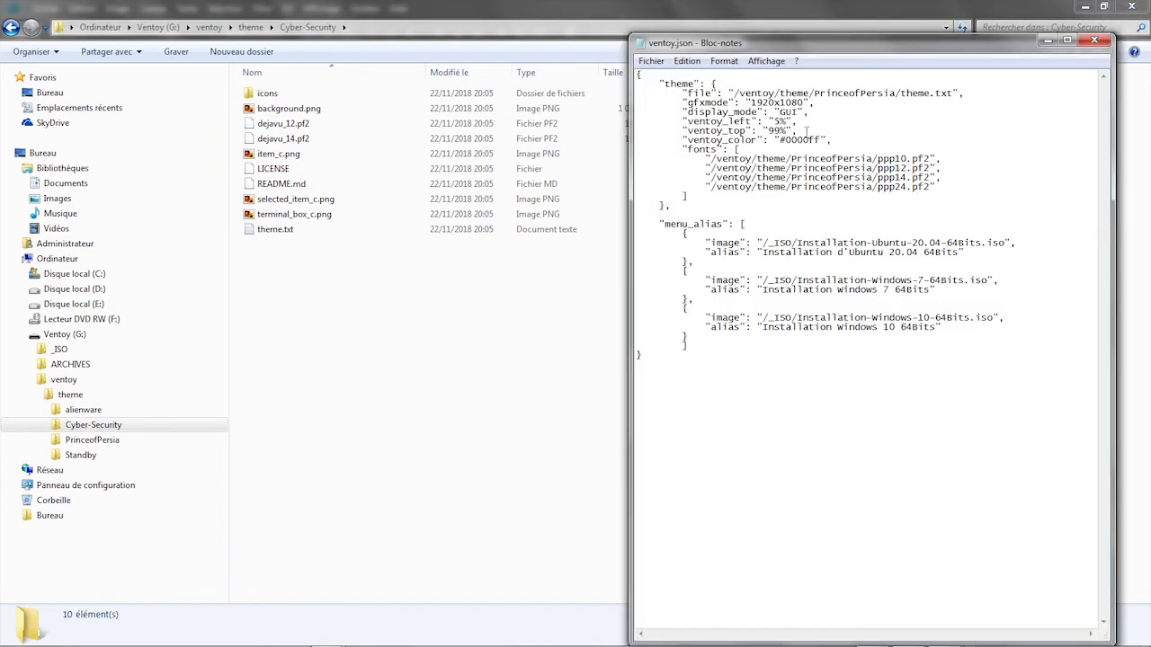
{"action": "left_click_drag", "start_coordinate": [813, 92], "coordinate": [897, 92]}
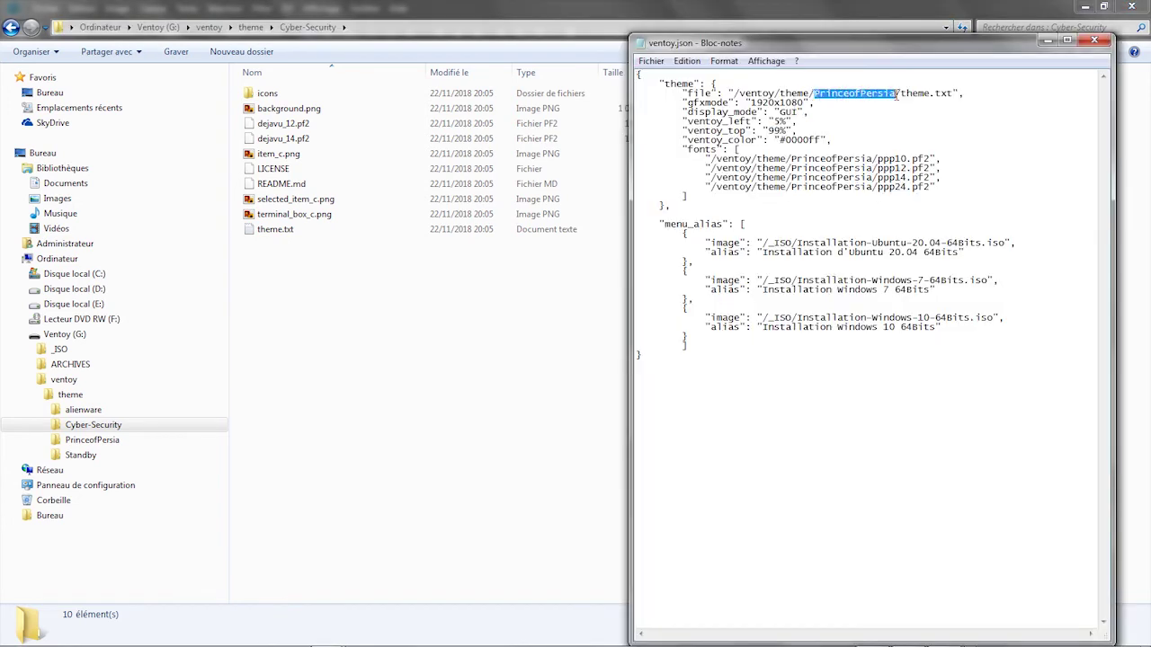
{"action": "key", "text": "ctrl+v"}
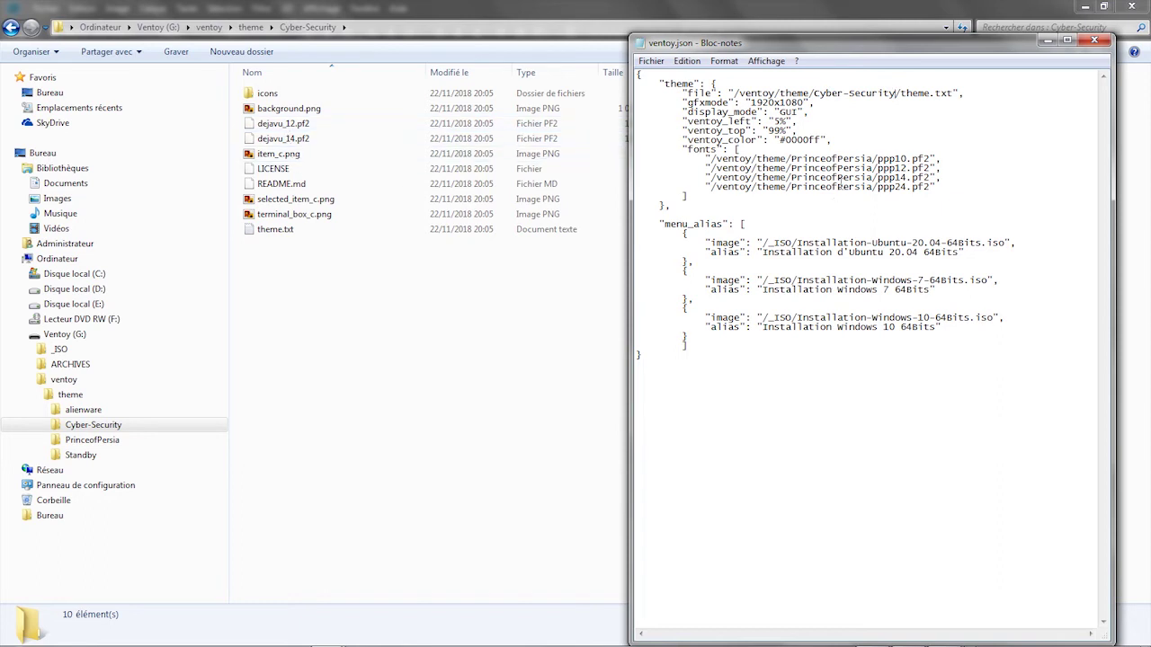
Change the folder in the first two font paths to Cyber-Security and delete the ppp14.pf2 and ppp24.pf2 font entries
{"action": "left_click_drag", "start_coordinate": [873, 159], "coordinate": [790, 158]}
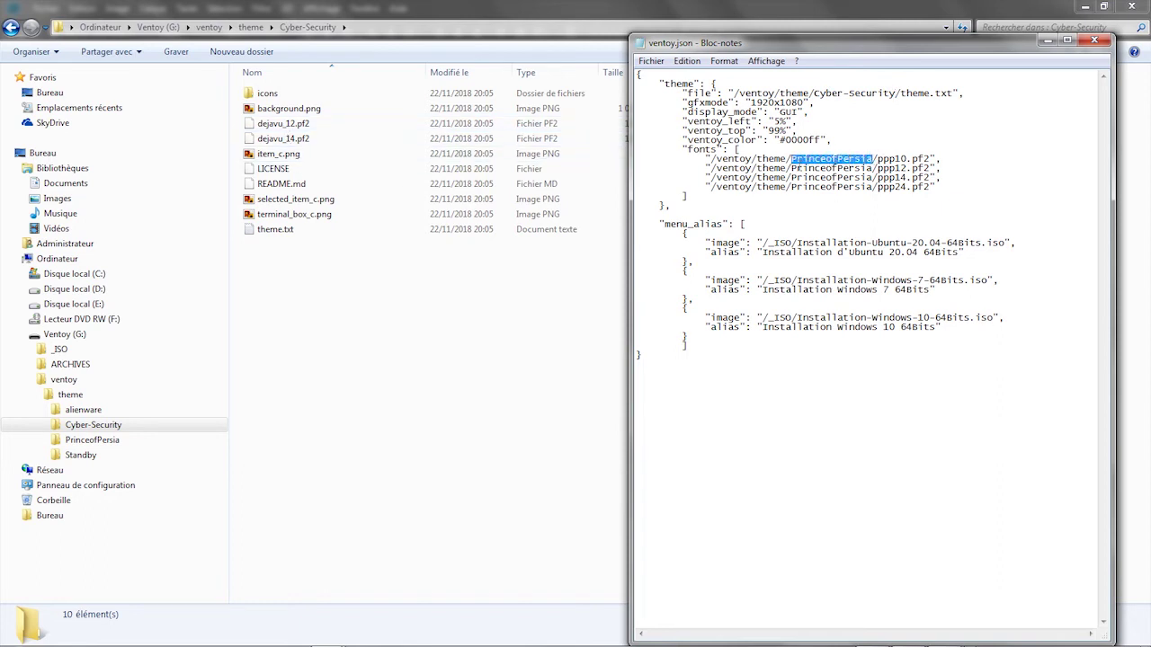
{"action": "key", "text": "ctrl+v"}
{"action": "left_click_drag", "start_coordinate": [872, 168], "coordinate": [790, 168]}
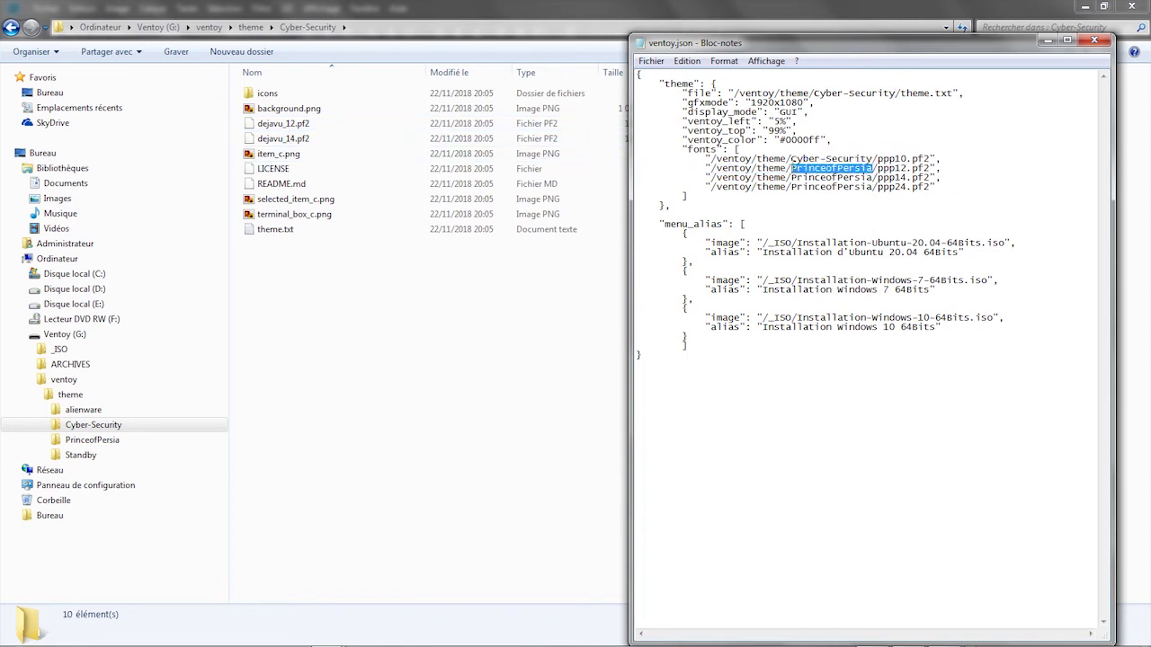
{"action": "key", "text": "ctrl+v"}
{"action": "left_click_drag", "start_coordinate": [938, 168], "coordinate": [936, 187]}
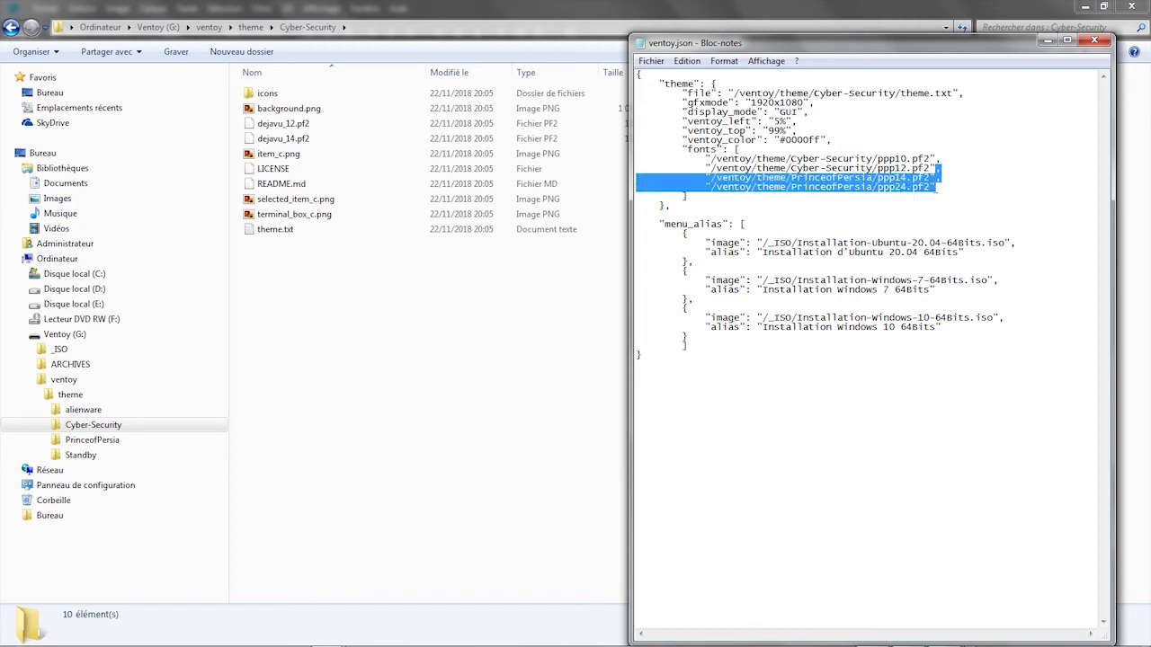
{"action": "key", "text": "Delete"}
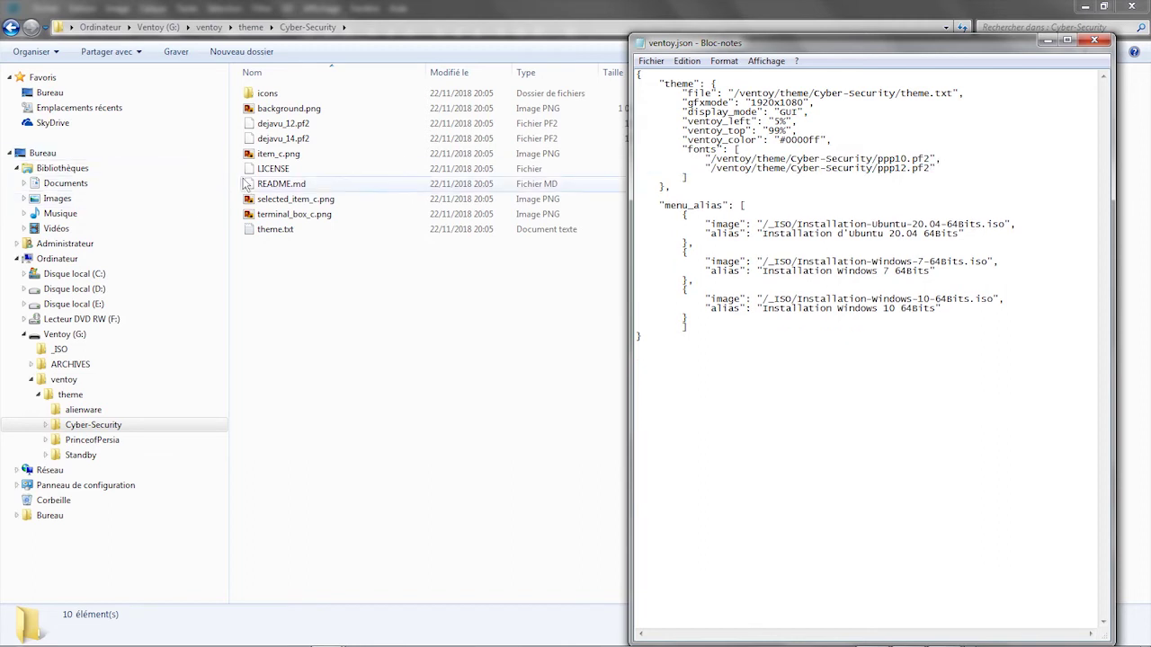
Set the two font files to dejavu_12.pf2 and dejavu_14.pf2, then save and close ventoy.json
{"action": "left_click", "coordinate": [351, 124]}
{"action": "key", "text": "F2"}
{"action": "key", "text": "ctrl+c"}
{"action": "key", "text": "alt+Tab"}
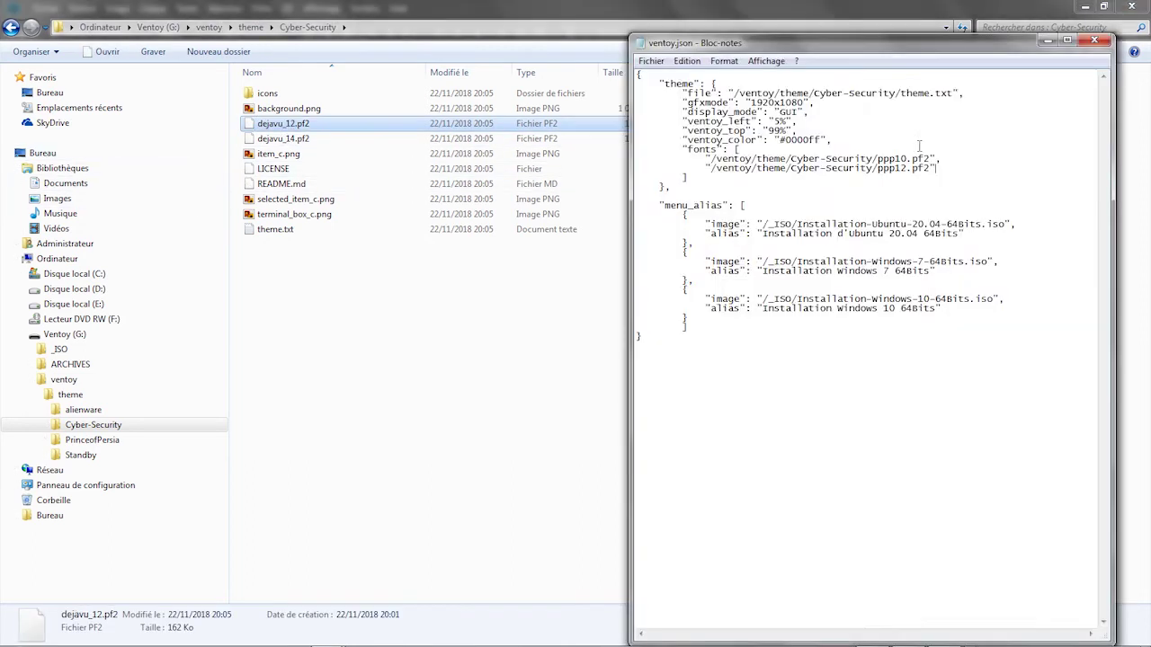
{"action": "left_click_drag", "start_coordinate": [906, 159], "coordinate": [877, 171]}
{"action": "key", "text": "ctrl+v"}
{"action": "key", "text": "ctrl+v"}
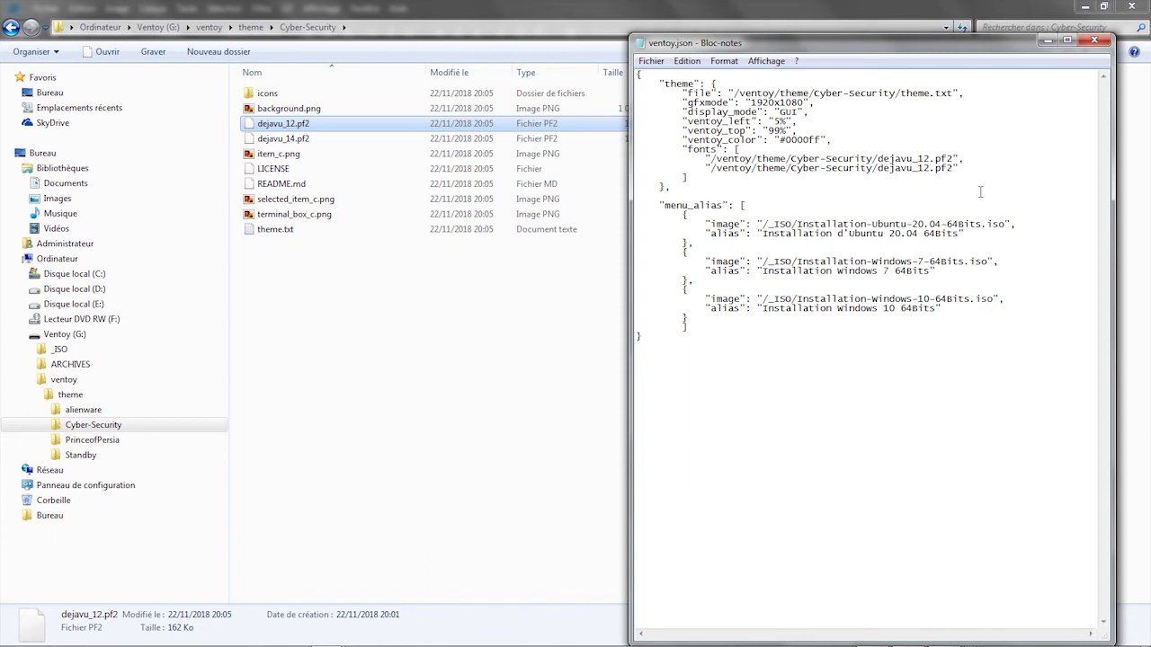
{"action": "key", "text": "BackSpace"}
{"action": "type", "text": "4"}
{"action": "left_click", "coordinate": [1100, 45]}
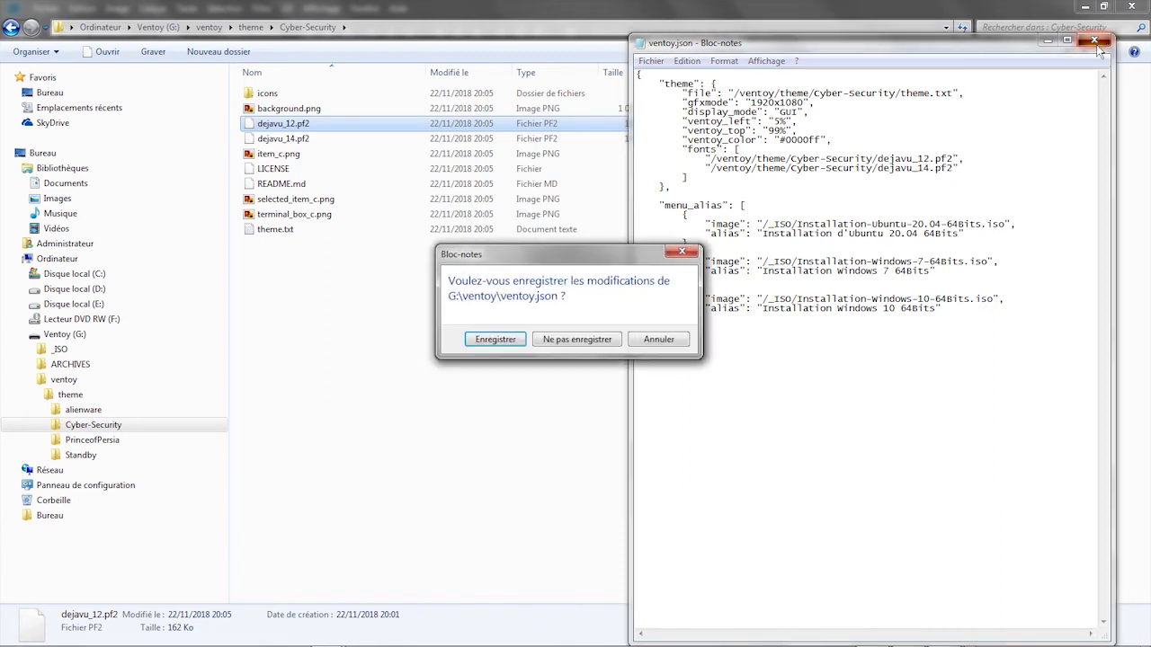
{"action": "left_click", "coordinate": [493, 342]}
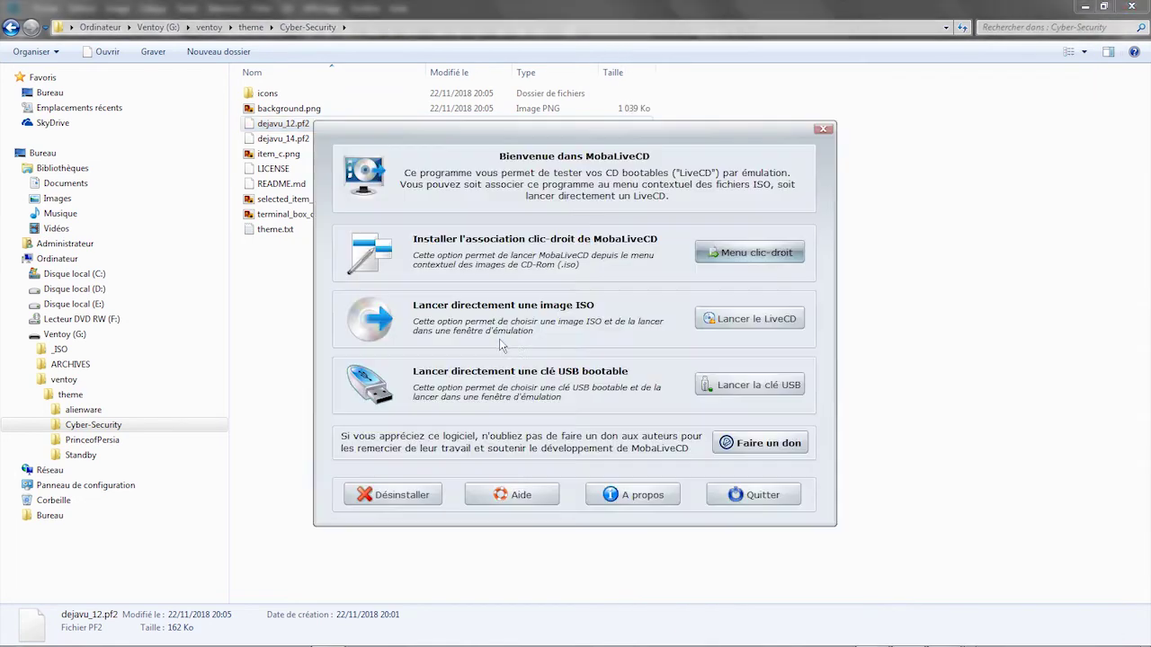
Boot the USB drive in MobaLiveCD without creating a virtual hard disk, and maximise the emulator window
{"action": "left_click", "coordinate": [750, 385]}
{"action": "left_click", "coordinate": [522, 368]}
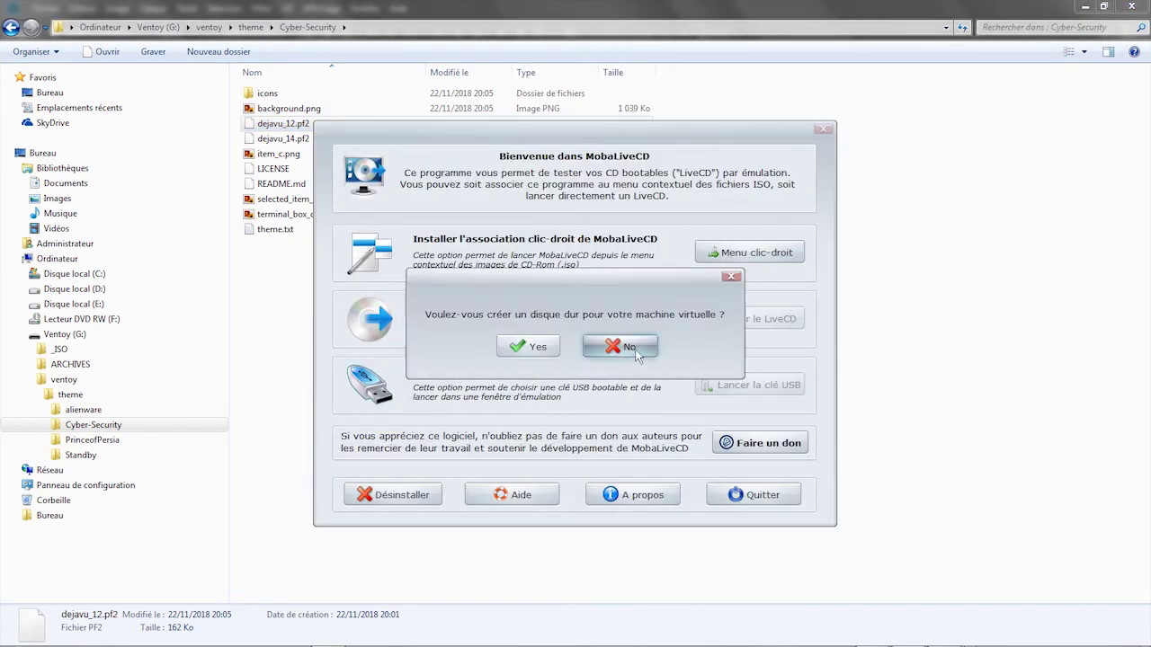
{"action": "left_click", "coordinate": [635, 353]}
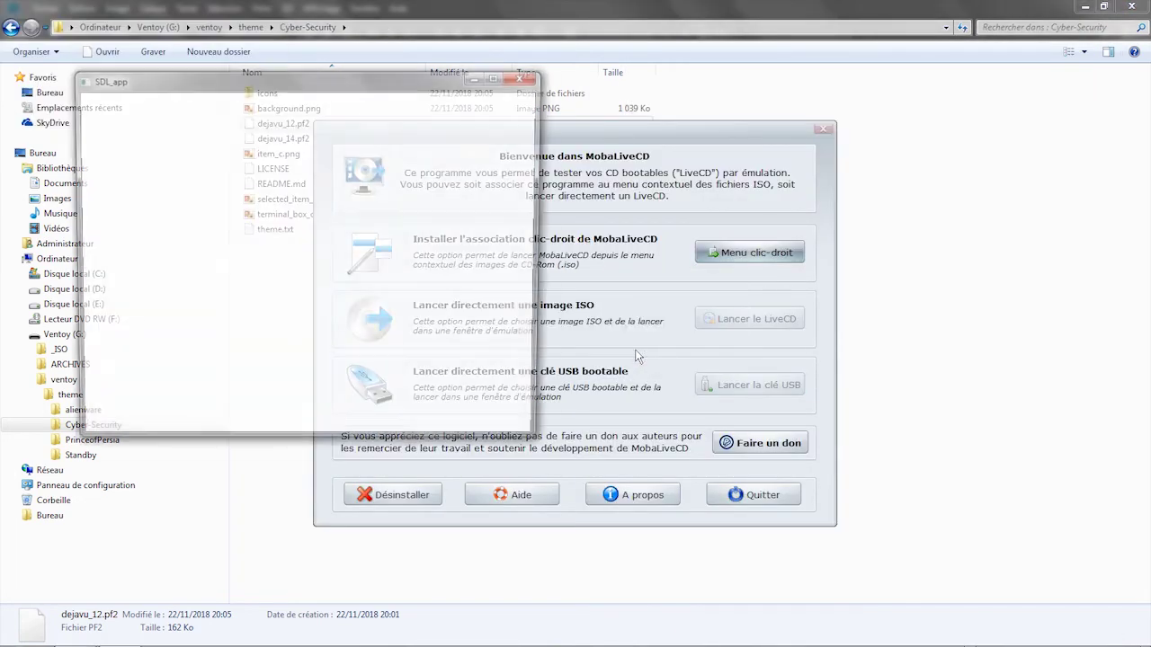
{"action": "left_click", "coordinate": [547, 80]}
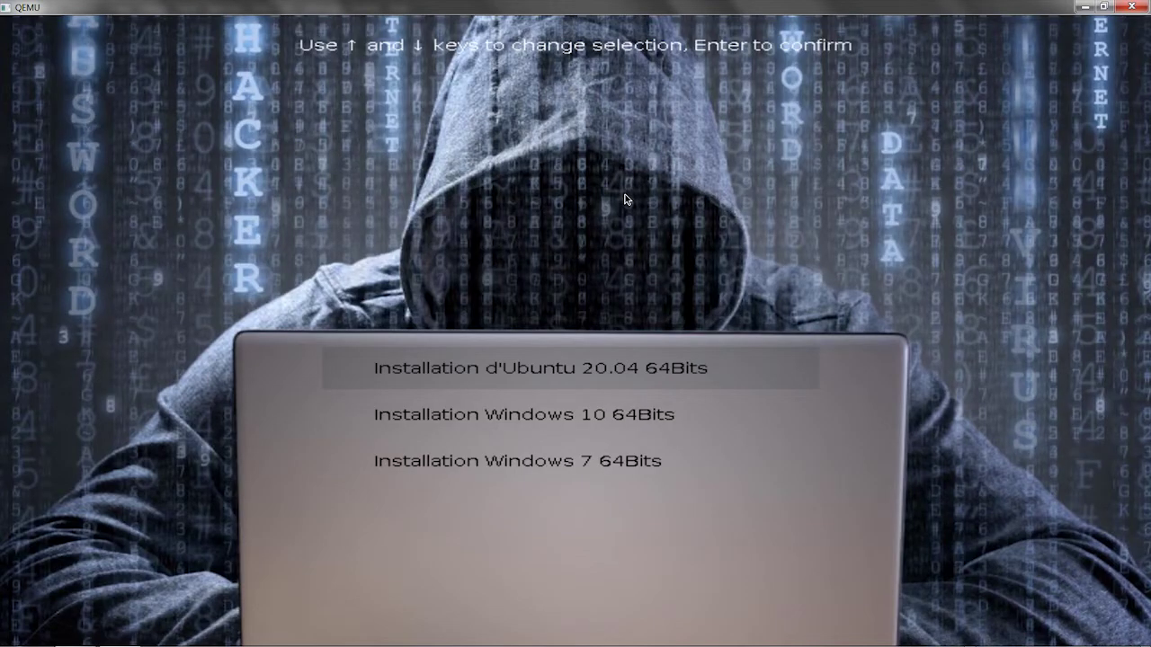
Check the Cyber-Security boot menu by moving the highlight down to Windows 7 and back up to Ubuntu, and close the emulator
{"action": "key", "text": "Down"}
{"action": "key", "text": "Down"}
{"action": "key", "text": "Up"}
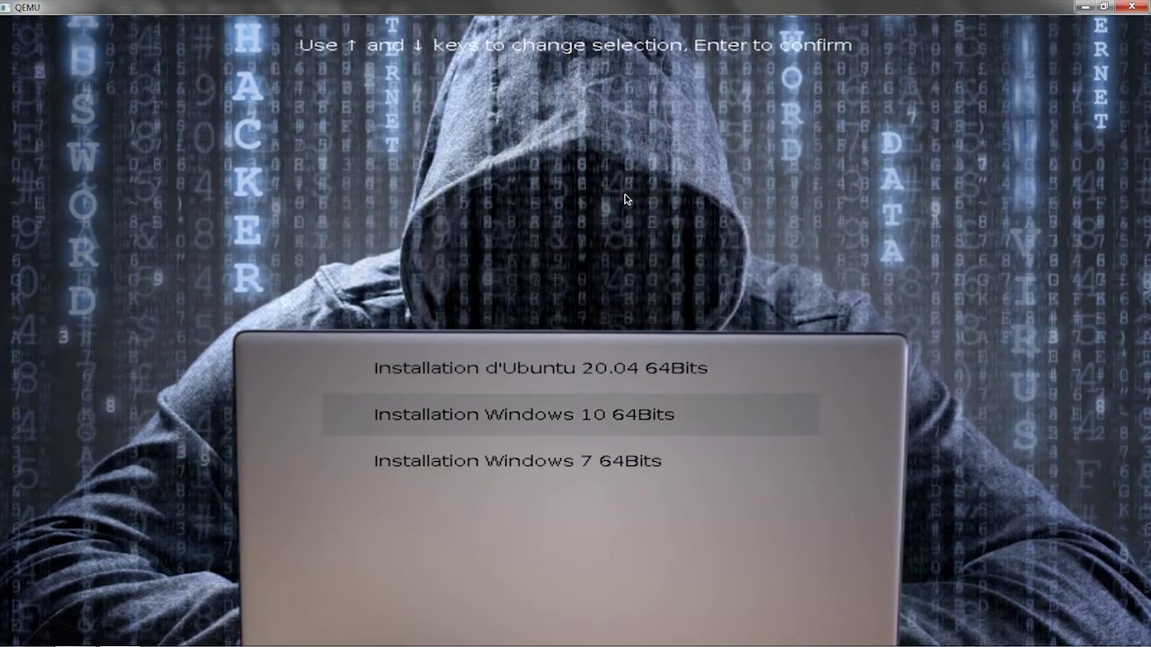
{"action": "key", "text": "Up"}
{"action": "left_click", "coordinate": [1131, 6]}
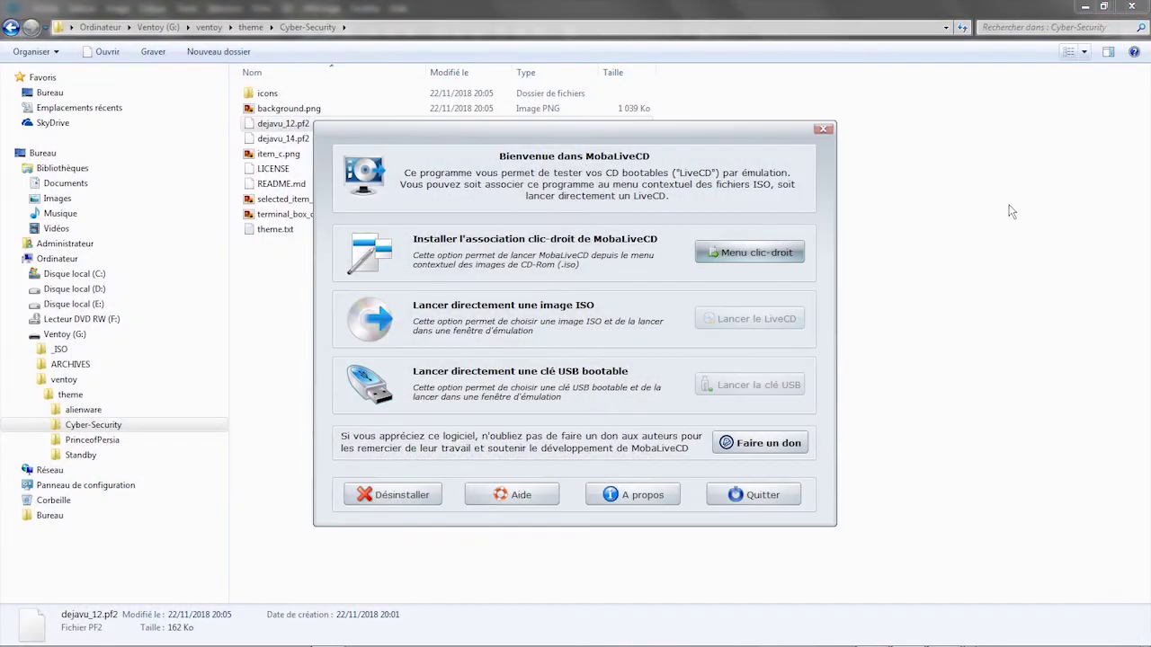
Duplicate the updated ventoy.json in the ventoy folder
{"action": "left_click", "coordinate": [64, 380]}
{"action": "left_click", "coordinate": [280, 141]}
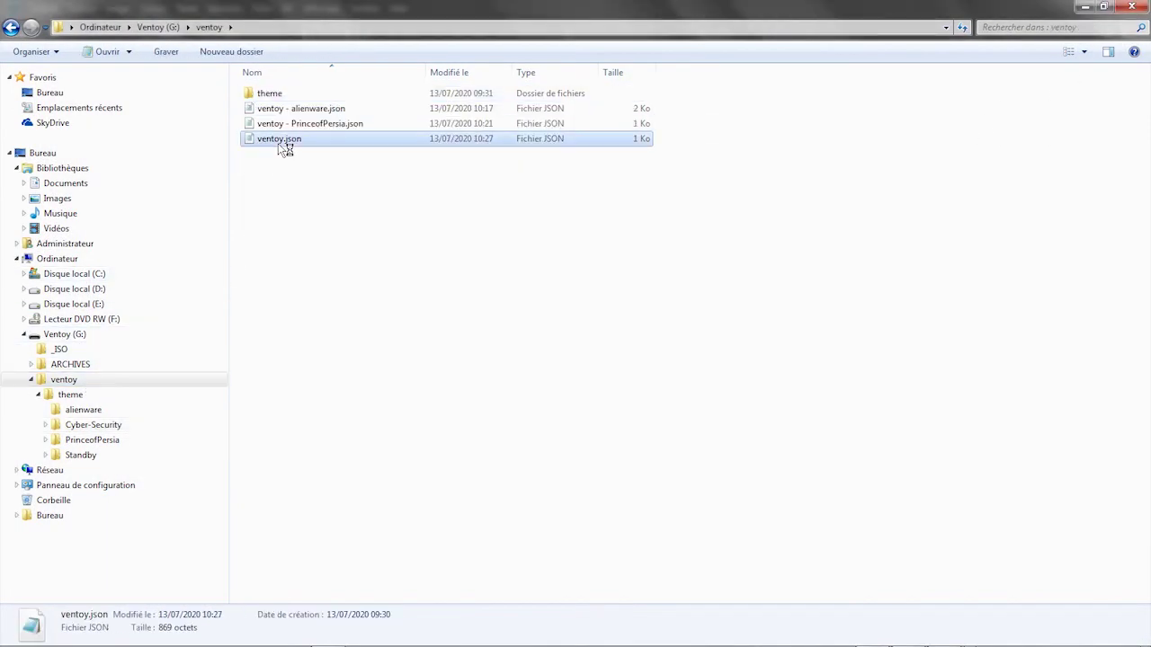
{"action": "key", "text": "ctrl+c"}
{"action": "key", "text": "ctrl+v"}
{"action": "left_click", "coordinate": [326, 162]}
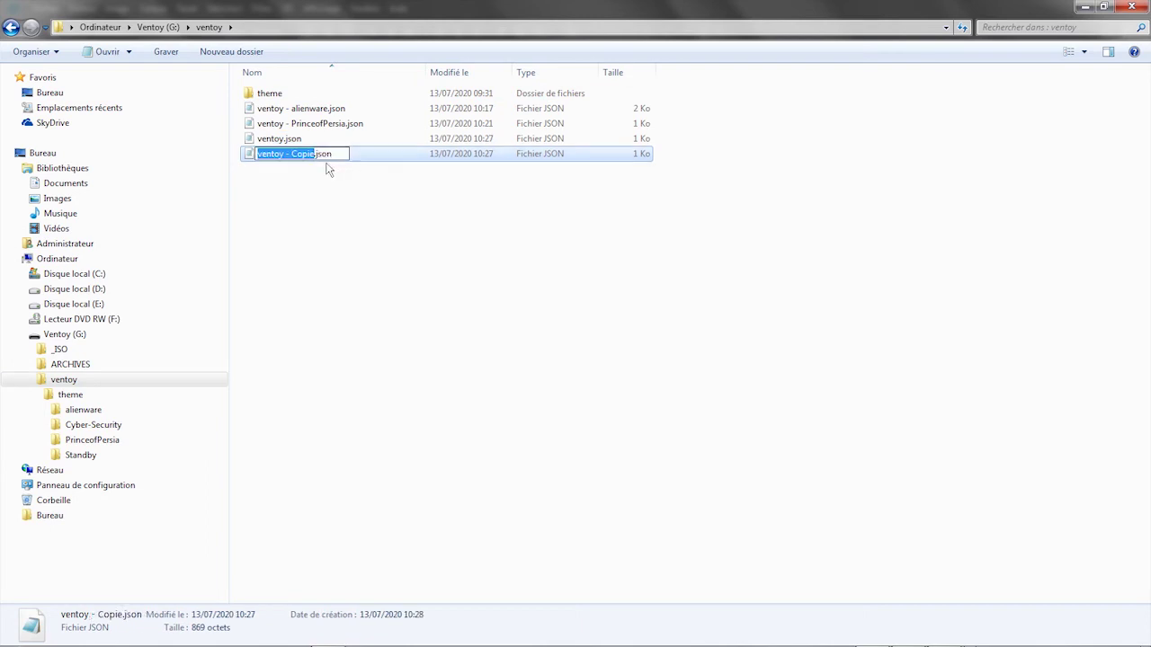
Rename the new copy as "ventoy - Cyber-Security.json", using the name copied from the Cyber-Security theme folder
{"action": "left_click", "coordinate": [94, 424]}
{"action": "left_click", "coordinate": [94, 424]}
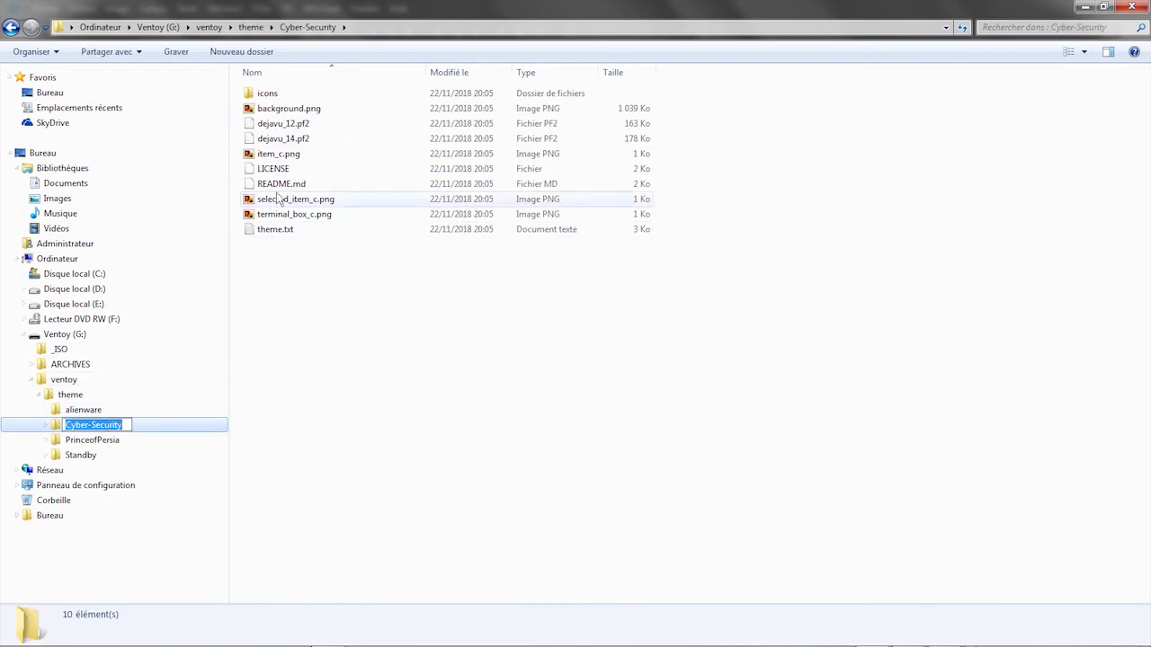
{"action": "left_click", "coordinate": [63, 380]}
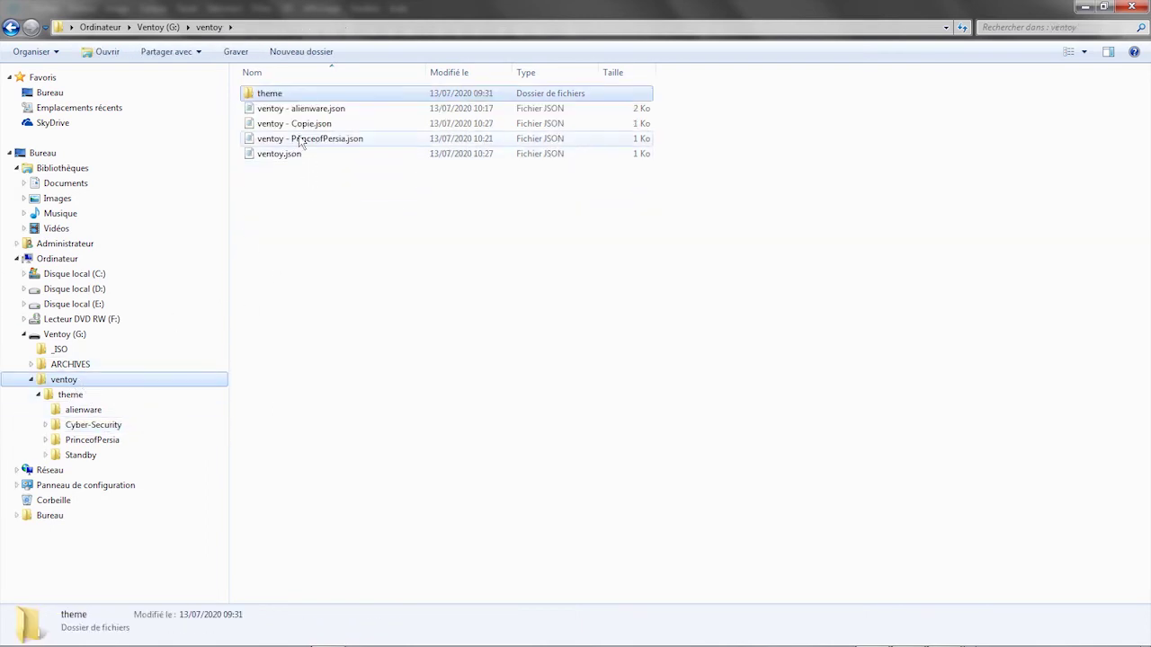
{"action": "left_click", "coordinate": [298, 125]}
{"action": "left_click", "coordinate": [300, 124]}
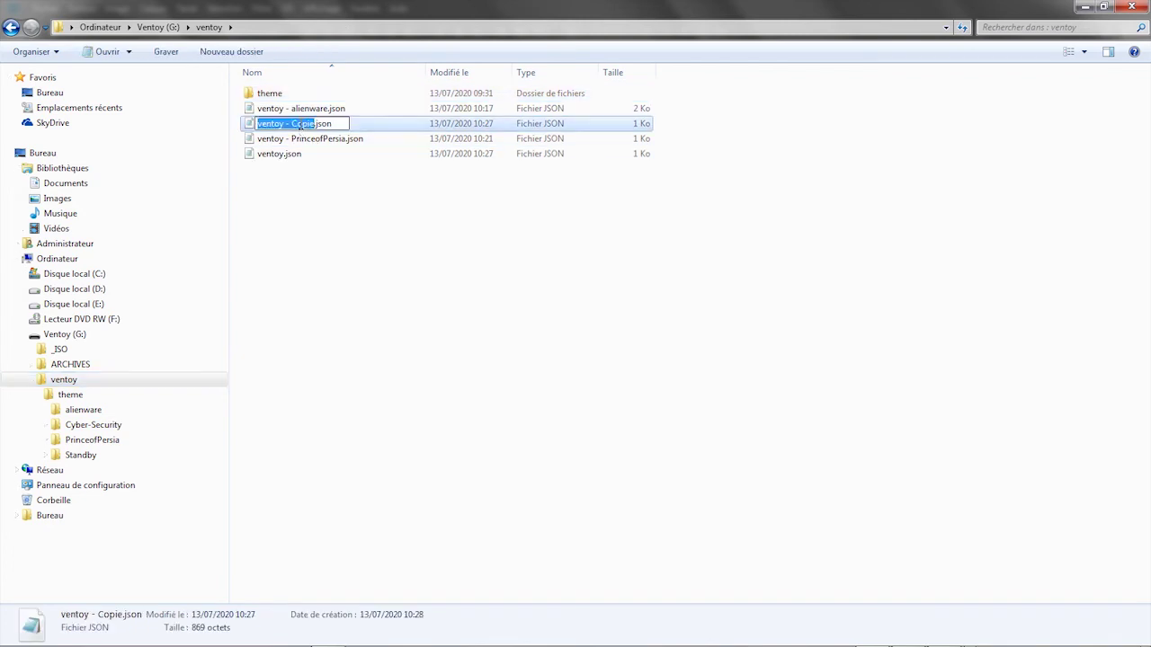
{"action": "left_click", "coordinate": [299, 124]}
{"action": "double_click", "coordinate": [300, 125]}
{"action": "key", "text": "ctrl+v"}
{"action": "key", "text": "Return"}
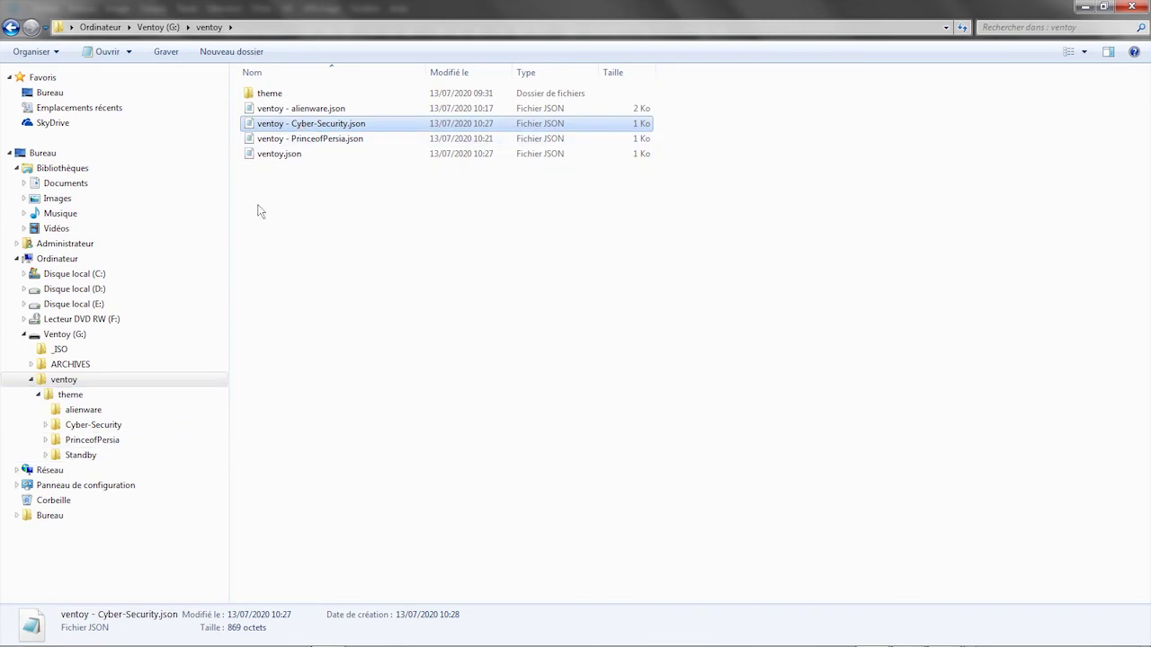
Open ventoy.json and replace Cyber-Security with Standby in the theme file path, using the name copied from the Standby folder
{"action": "double_click", "coordinate": [279, 154]}
{"action": "left_click", "coordinate": [79, 455]}
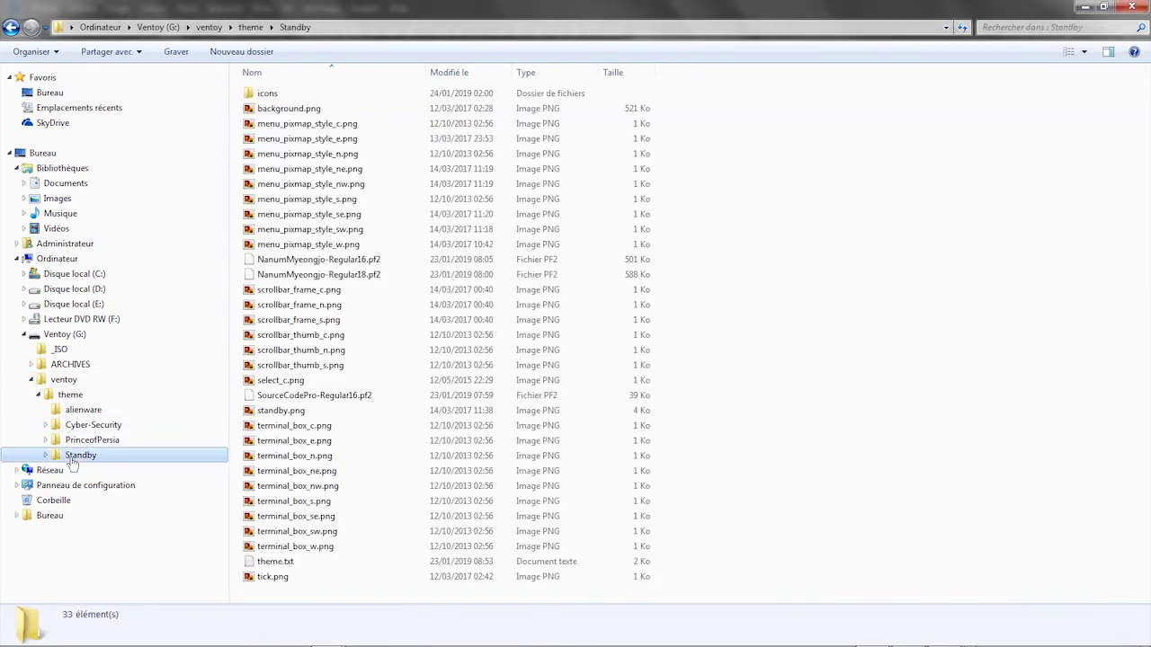
{"action": "key", "text": "alt+Tab"}
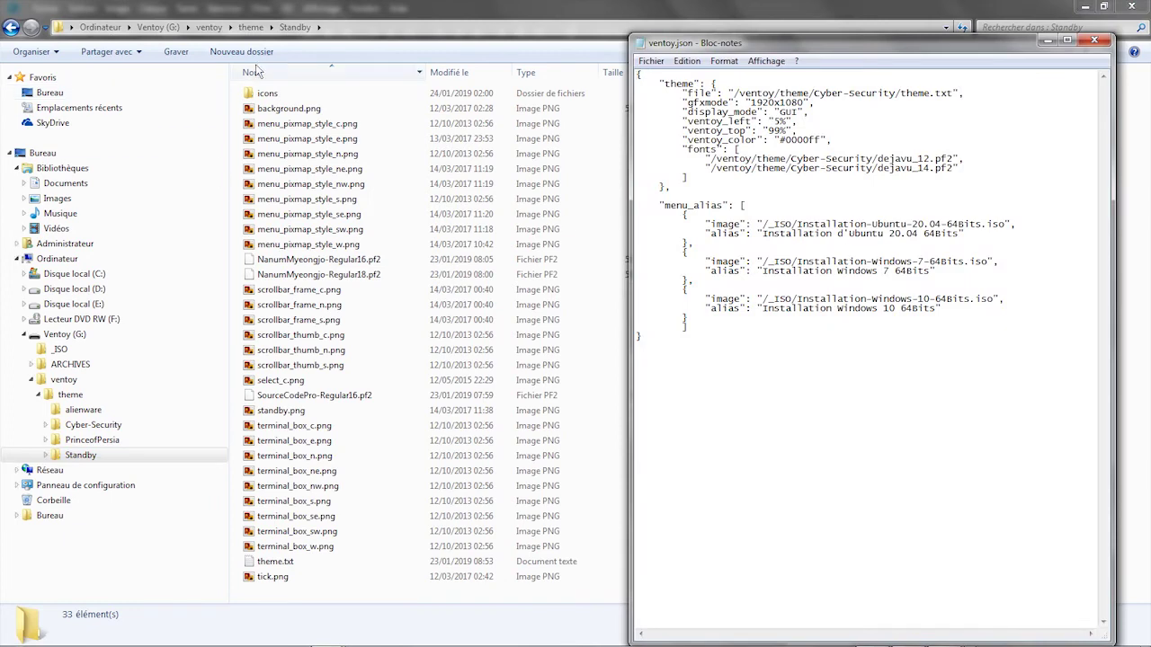
{"action": "left_click", "coordinate": [336, 26]}
{"action": "left_click_drag", "start_coordinate": [186, 30], "coordinate": [150, 30]}
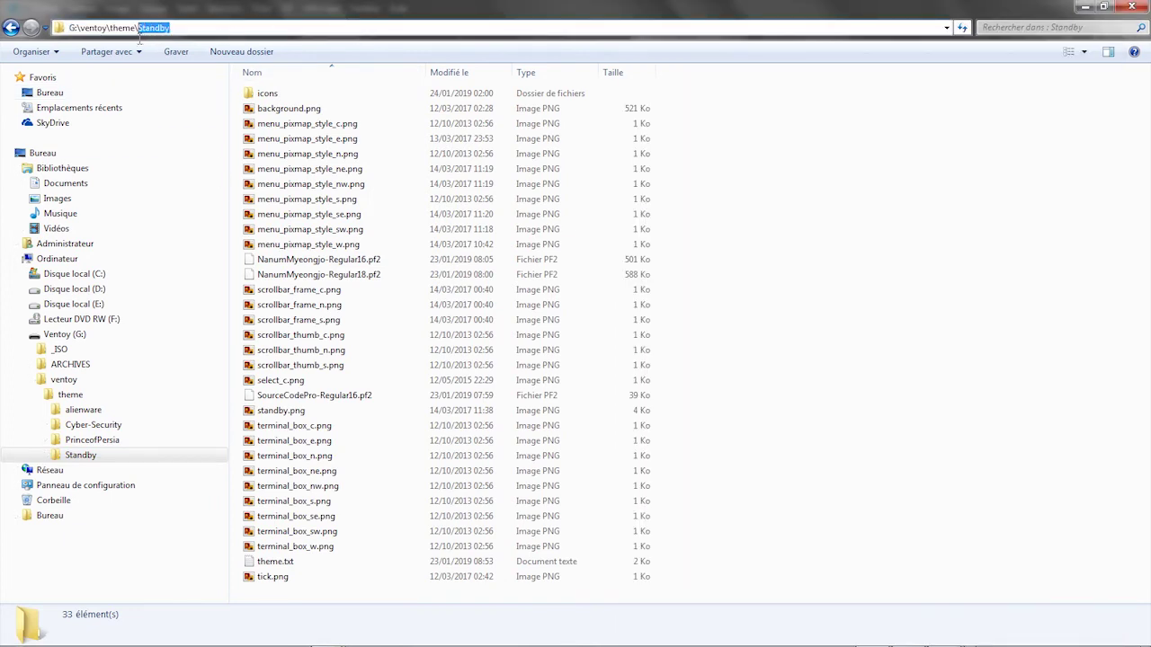
{"action": "key", "text": "alt+Tab"}
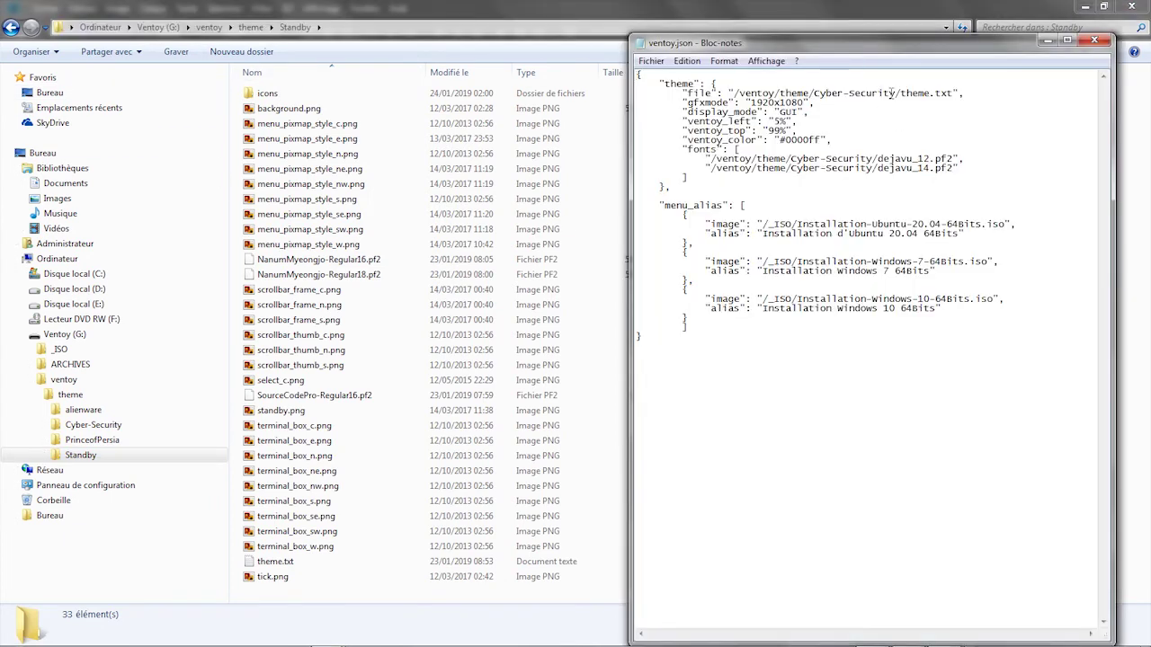
{"action": "left_click_drag", "start_coordinate": [890, 93], "coordinate": [815, 93]}
{"action": "key", "text": "ctrl+v"}
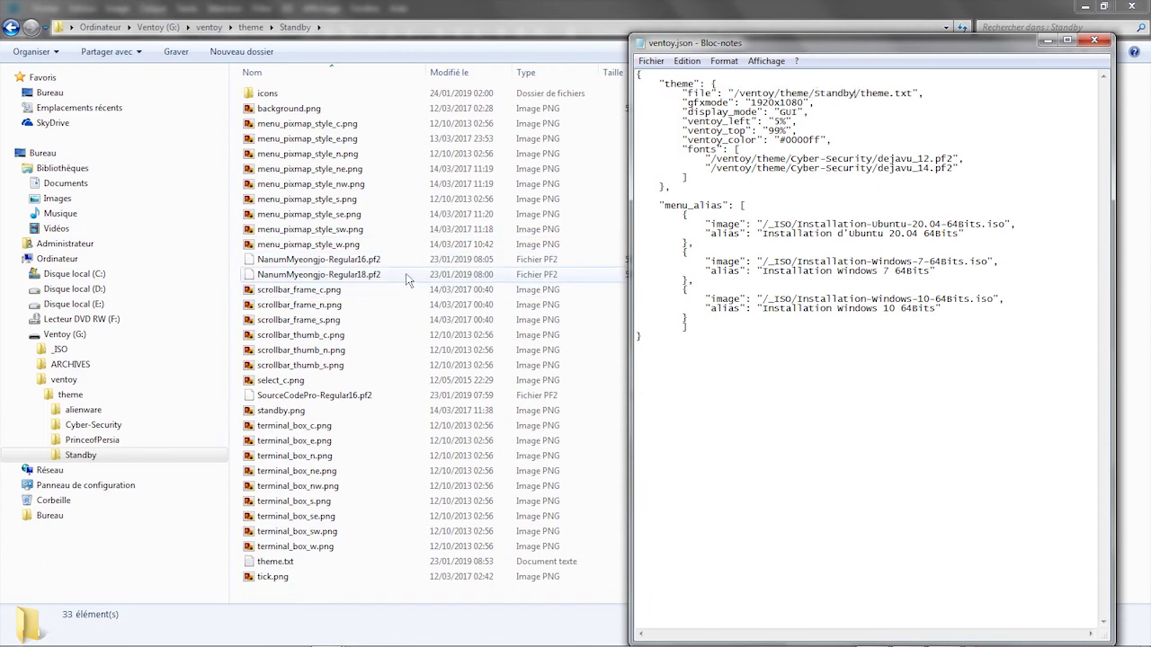
Sort the Standby folder by file type and replace Cyber-Security with Standby in both font paths of ventoy.json
{"action": "left_click", "coordinate": [543, 72]}
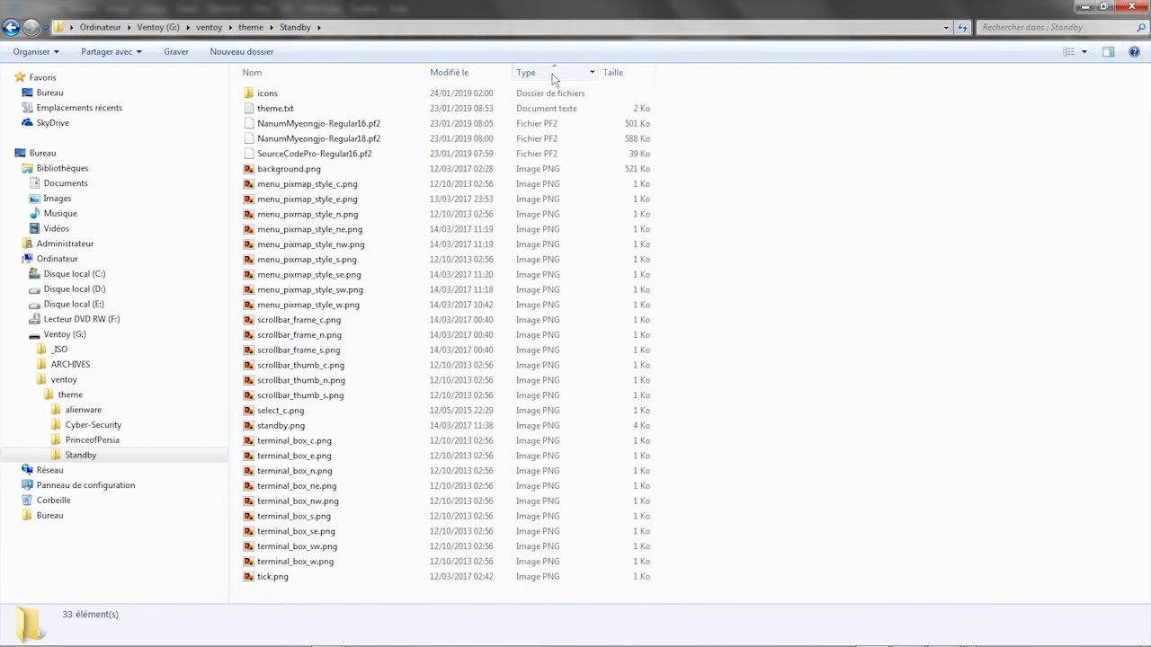
{"action": "key", "text": "alt+Tab"}
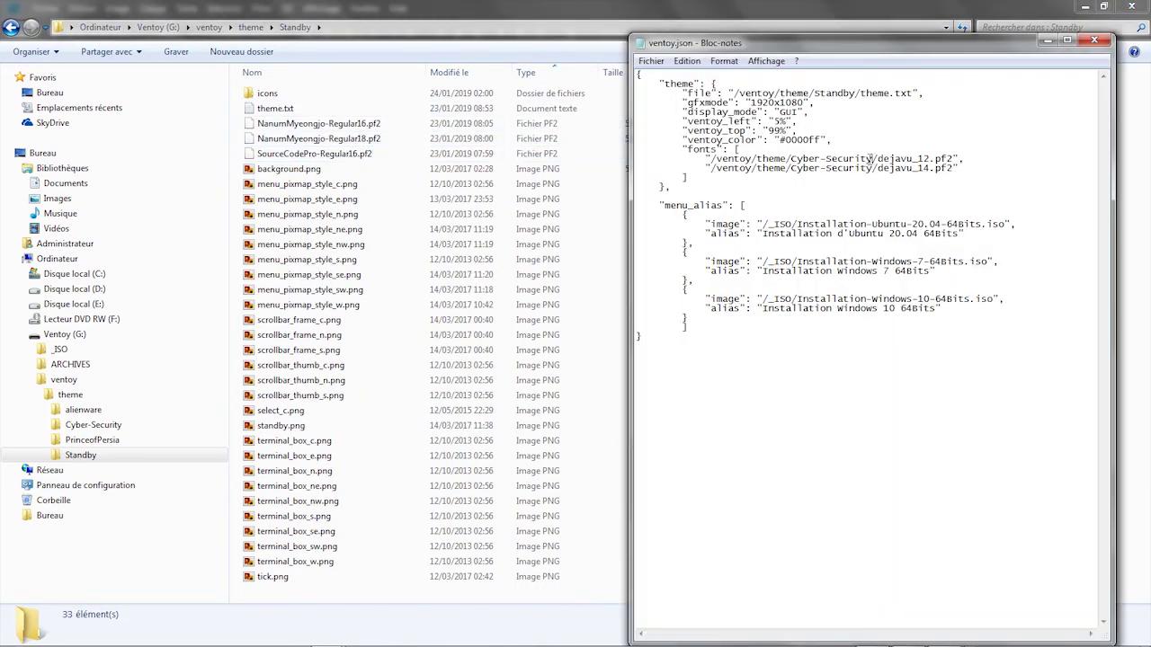
{"action": "left_click_drag", "start_coordinate": [870, 158], "coordinate": [787, 160]}
{"action": "key", "text": "ctrl+v"}
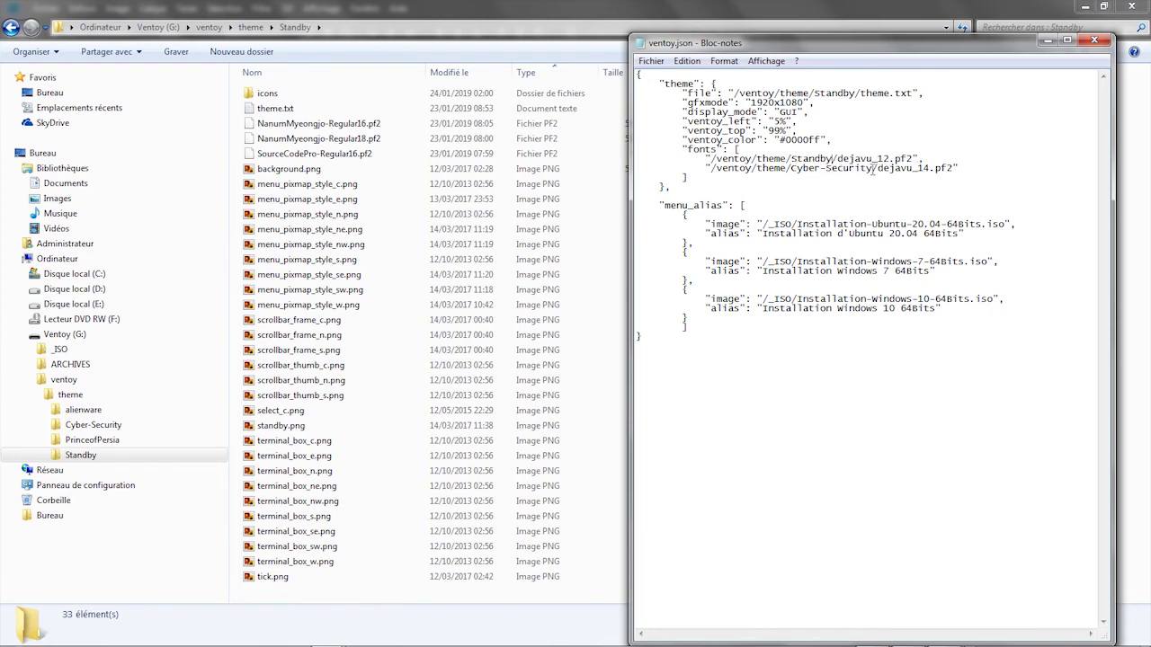
{"action": "left_click_drag", "start_coordinate": [872, 169], "coordinate": [787, 169]}
{"action": "key", "text": "ctrl+v"}
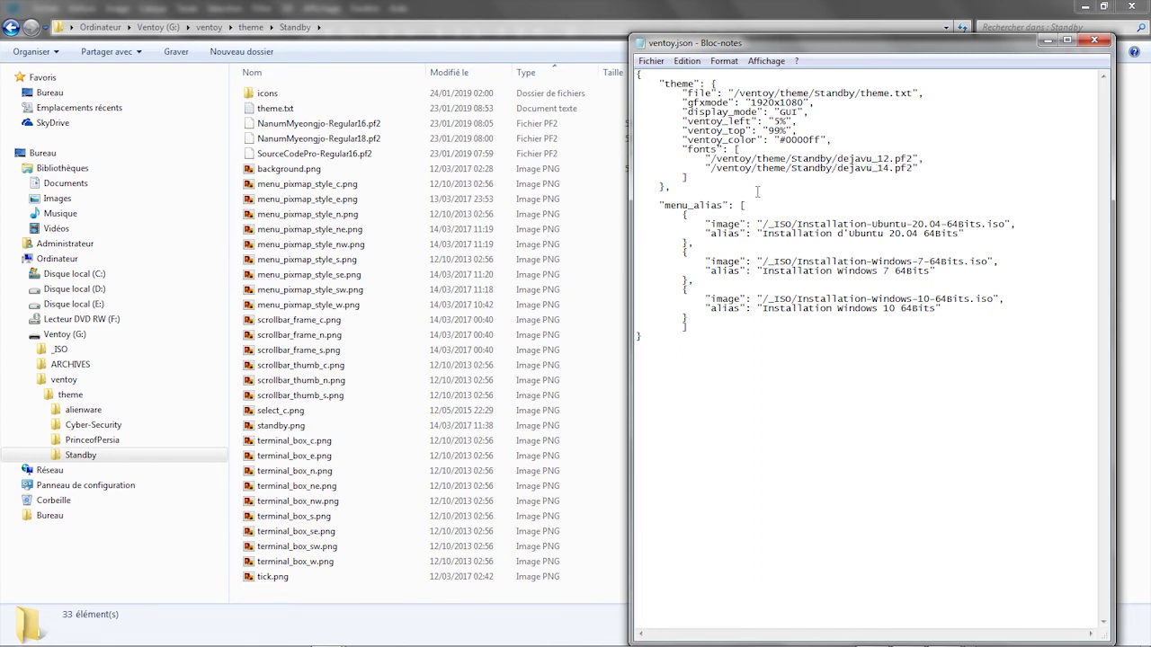
Set the two font file names in ventoy.json to NanumMyeongjo-Regular16.pf2 and NanumMyeongjo-Regular18.pf2
{"action": "left_click", "coordinate": [343, 125]}
{"action": "left_click", "coordinate": [344, 124]}
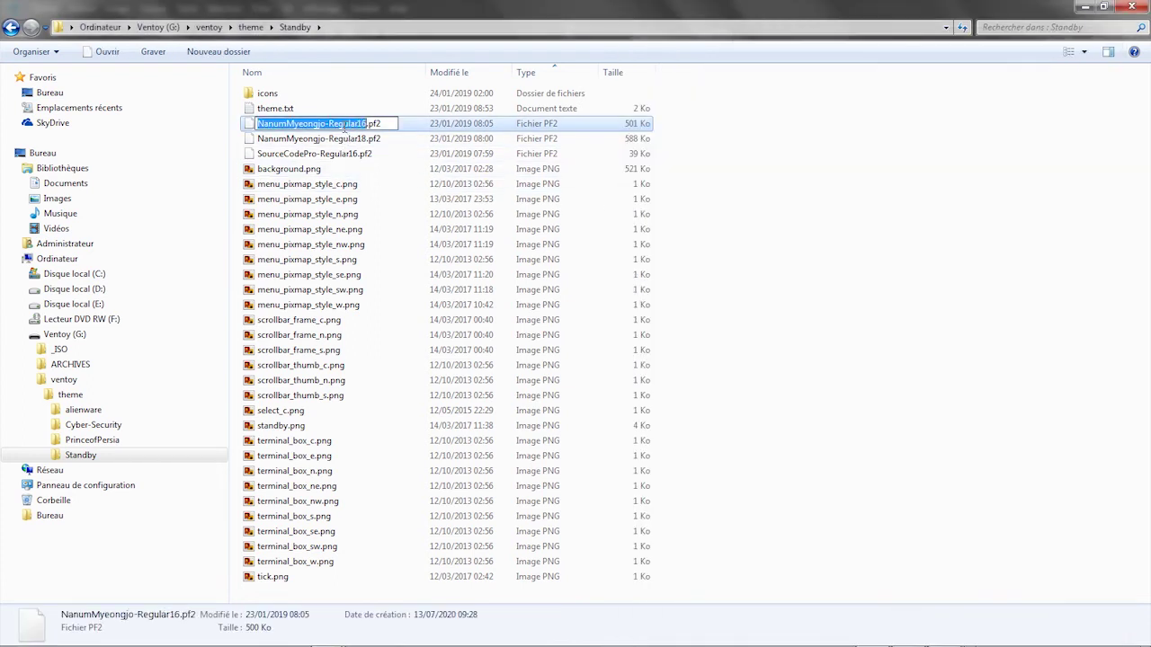
{"action": "key", "text": "alt+Tab"}
{"action": "left_click_drag", "start_coordinate": [889, 159], "coordinate": [845, 169]}
{"action": "key", "text": "ctrl+v"}
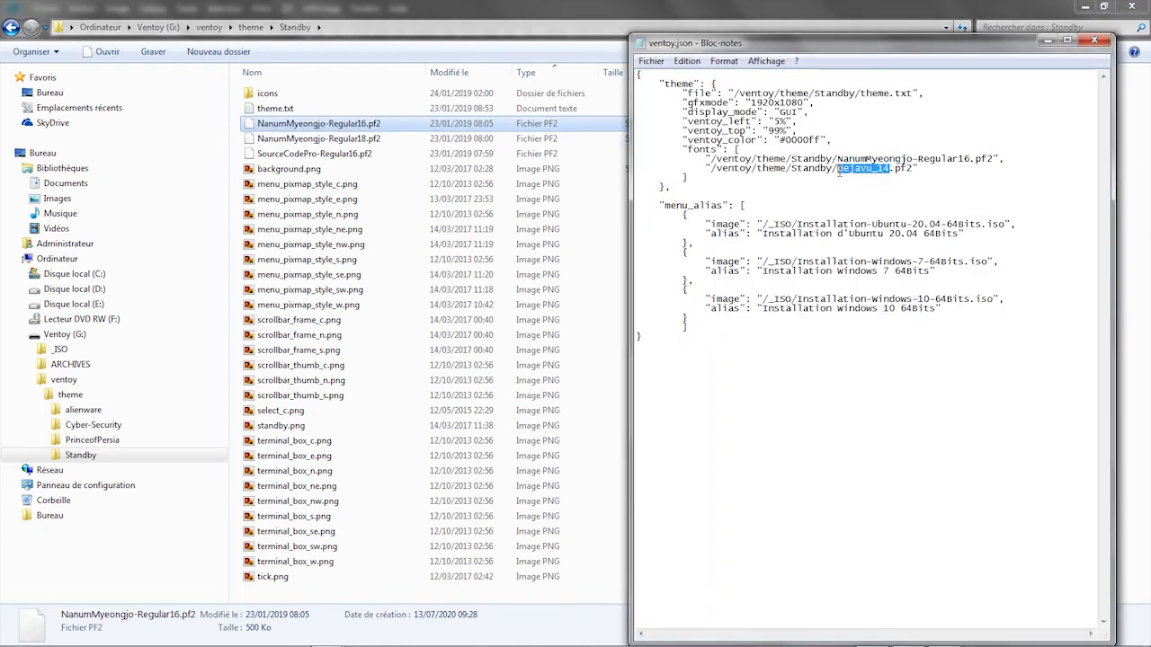
{"action": "key", "text": "ctrl+v"}
{"action": "key", "text": "BackSpace"}
{"action": "type", "text": "8"}
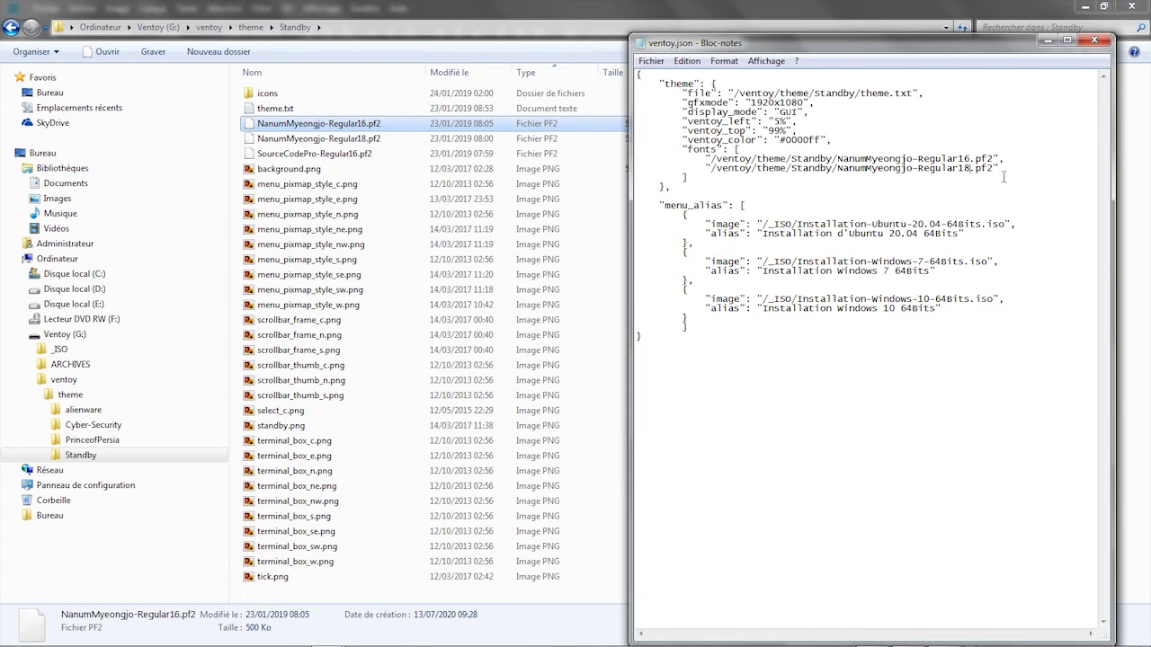
Add a comma after the NanumMyeongjo-Regular18.pf2 font line and insert a copy of that path as a third font entry
{"action": "left_click_drag", "start_coordinate": [1004, 159], "coordinate": [714, 159]}
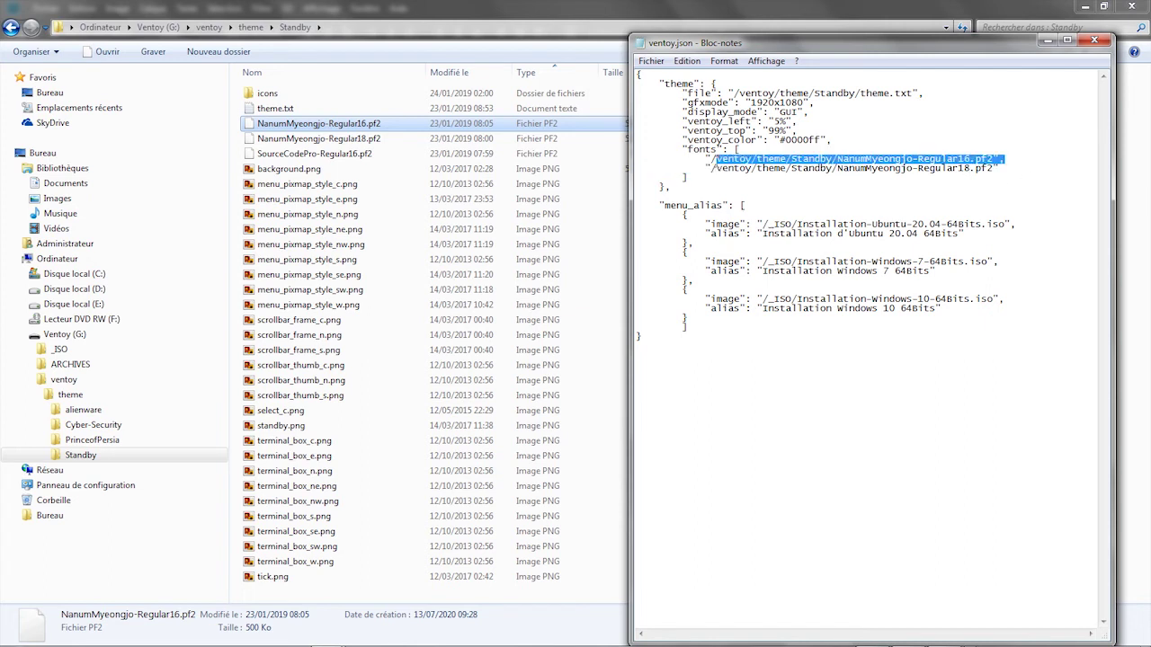
{"action": "left_click", "coordinate": [1014, 170]}
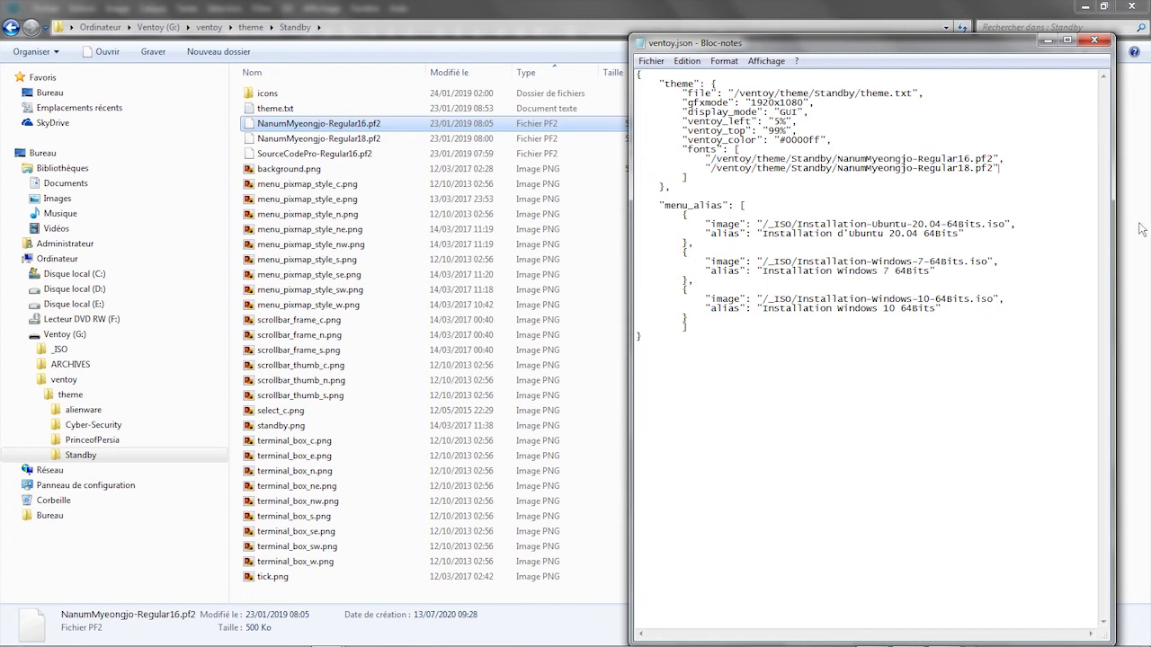
{"action": "key", "text": "shift+Home"}
{"action": "key", "text": "ctrl+c"}
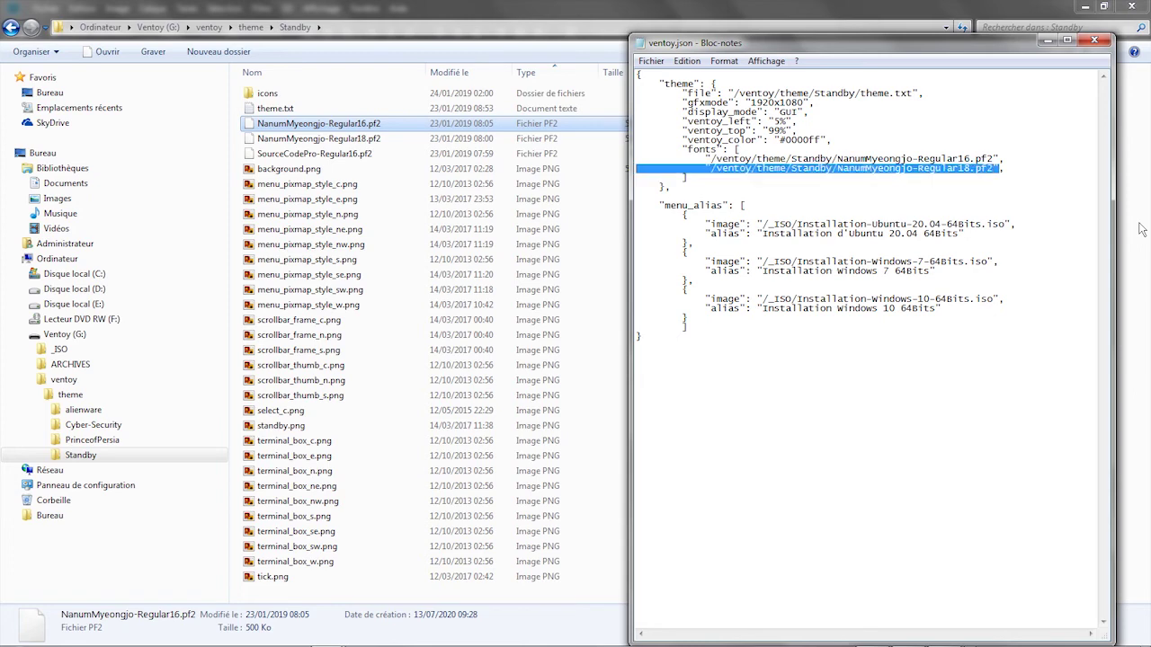
{"action": "key", "text": "End"}
{"action": "key", "text": "Return"}
{"action": "key", "text": "ctrl+v"}
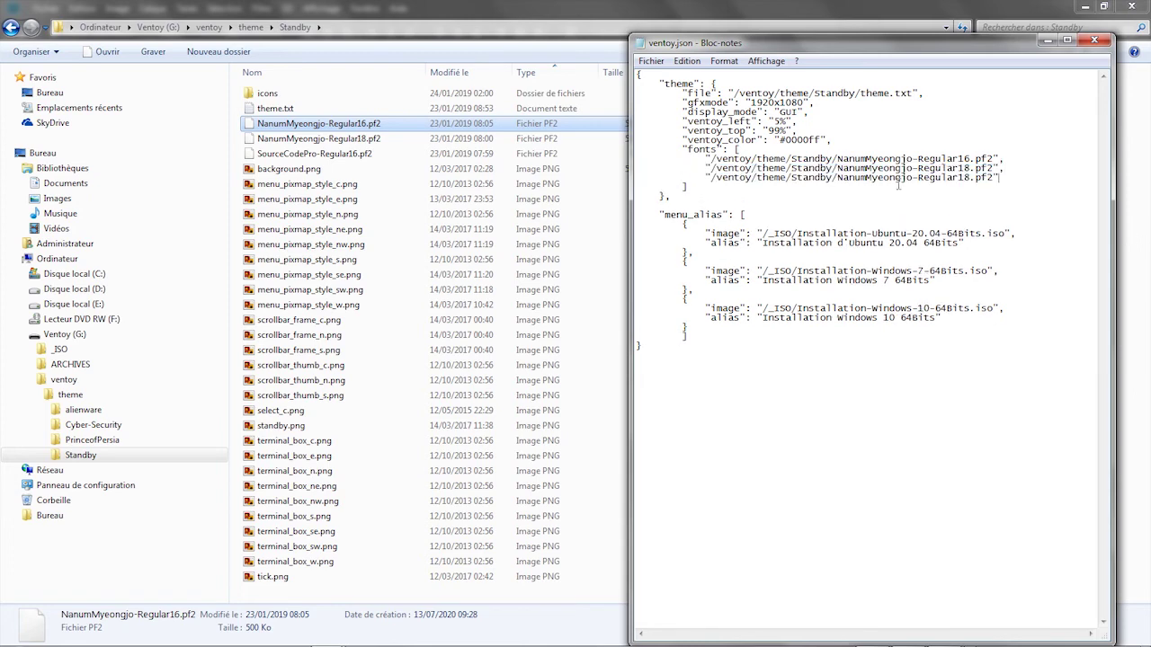
Change the third font entry to SourceCodePro-Regular16.pf2, using the name copied from the Standby folder, and close ventoy.json with its changes saved
{"action": "left_click", "coordinate": [314, 153]}
{"action": "left_click", "coordinate": [315, 154]}
{"action": "key", "text": "ctrl+c"}
{"action": "left_click", "coordinate": [837, 154]}
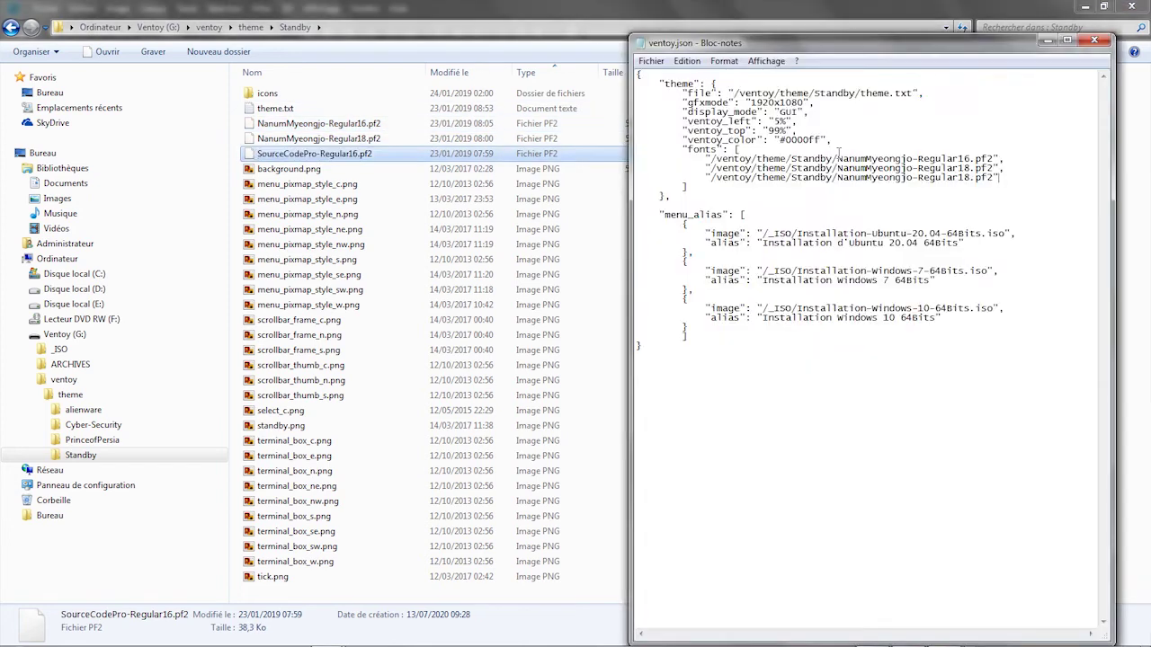
{"action": "left_click_drag", "start_coordinate": [969, 179], "coordinate": [841, 179]}
{"action": "key", "text": "ctrl+v"}
{"action": "left_click", "coordinate": [1094, 41]}
{"action": "key", "text": "Return"}
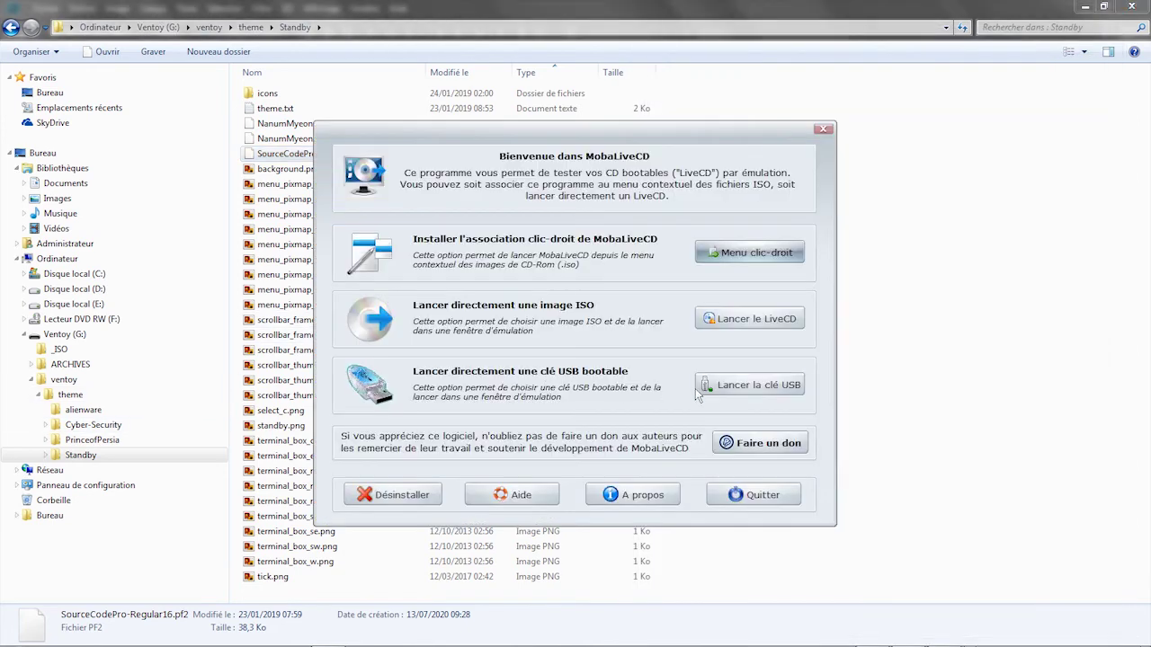
Boot USB drive G: in MobaLiveCD without creating a virtual hard disk, and maximise the emulator window
{"action": "left_click", "coordinate": [369, 385]}
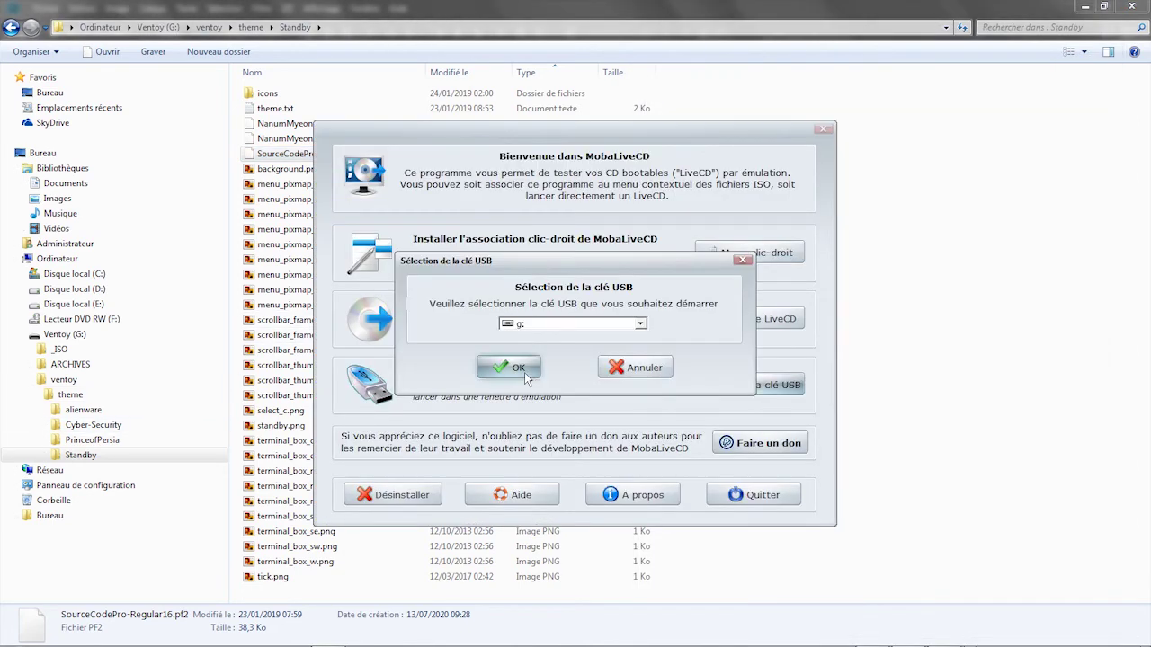
{"action": "left_click", "coordinate": [509, 367]}
{"action": "left_click", "coordinate": [634, 351]}
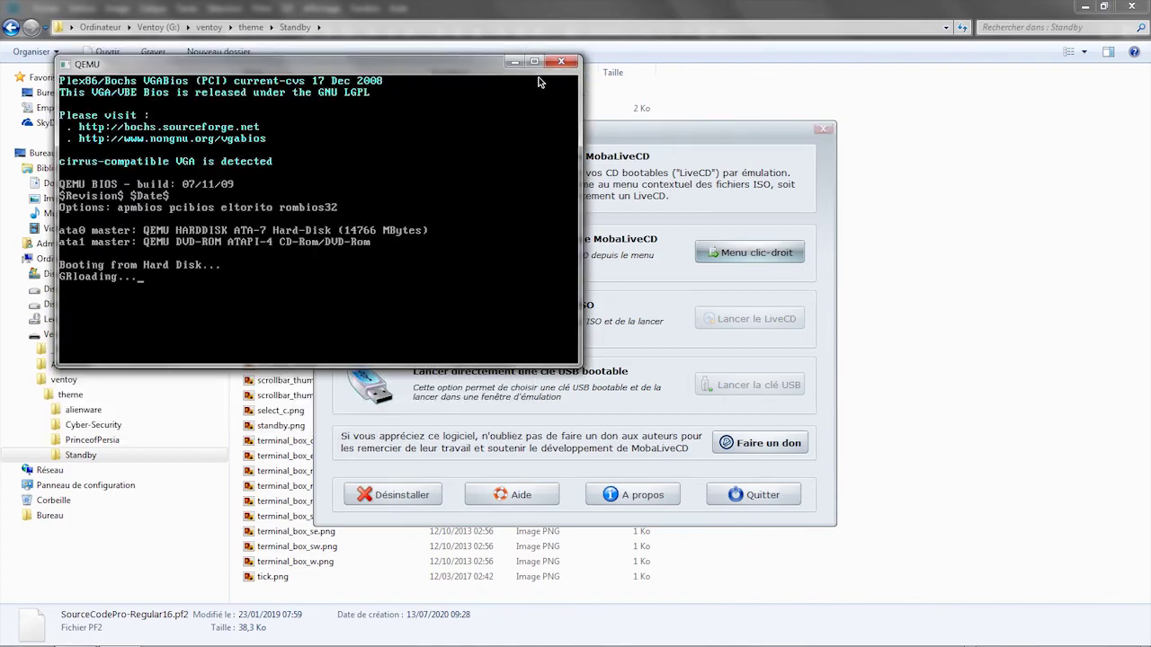
{"action": "left_click", "coordinate": [532, 62]}
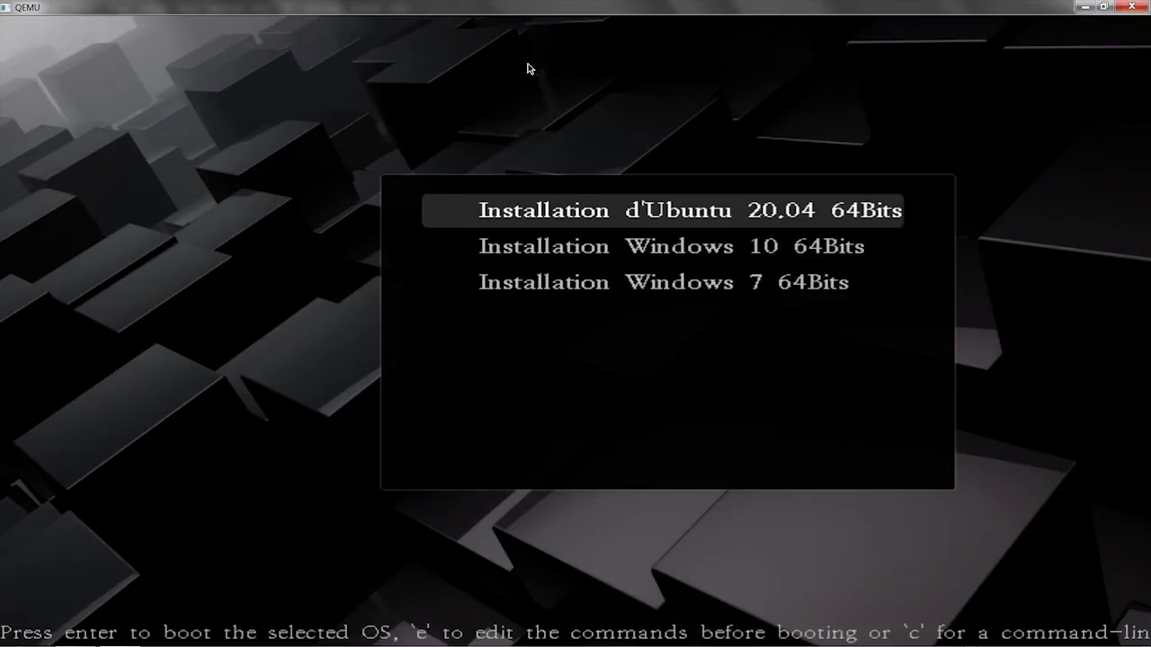
Check the Standby boot menu by moving the highlight down and back up through its entries twice, and close the emulator
{"action": "key", "text": "Down"}
{"action": "key", "text": "Down"}
{"action": "key", "text": "Up"}
{"action": "key", "text": "Up"}
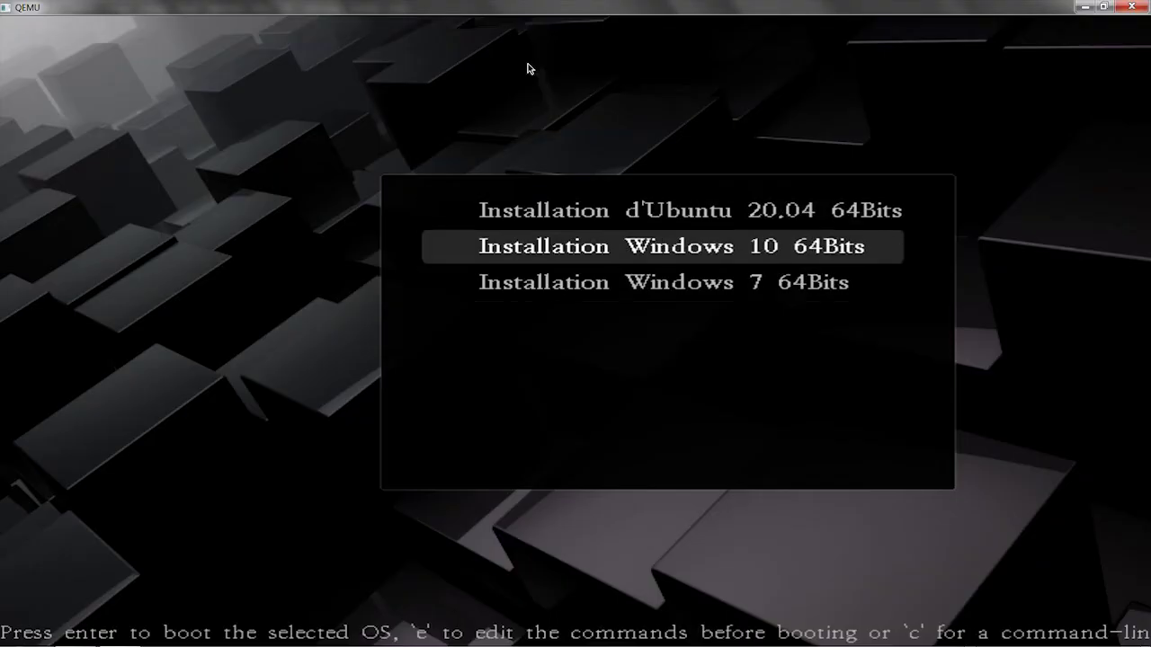
{"action": "key", "text": "Down"}
{"action": "key", "text": "Down"}
{"action": "key", "text": "Up"}
{"action": "key", "text": "Up"}
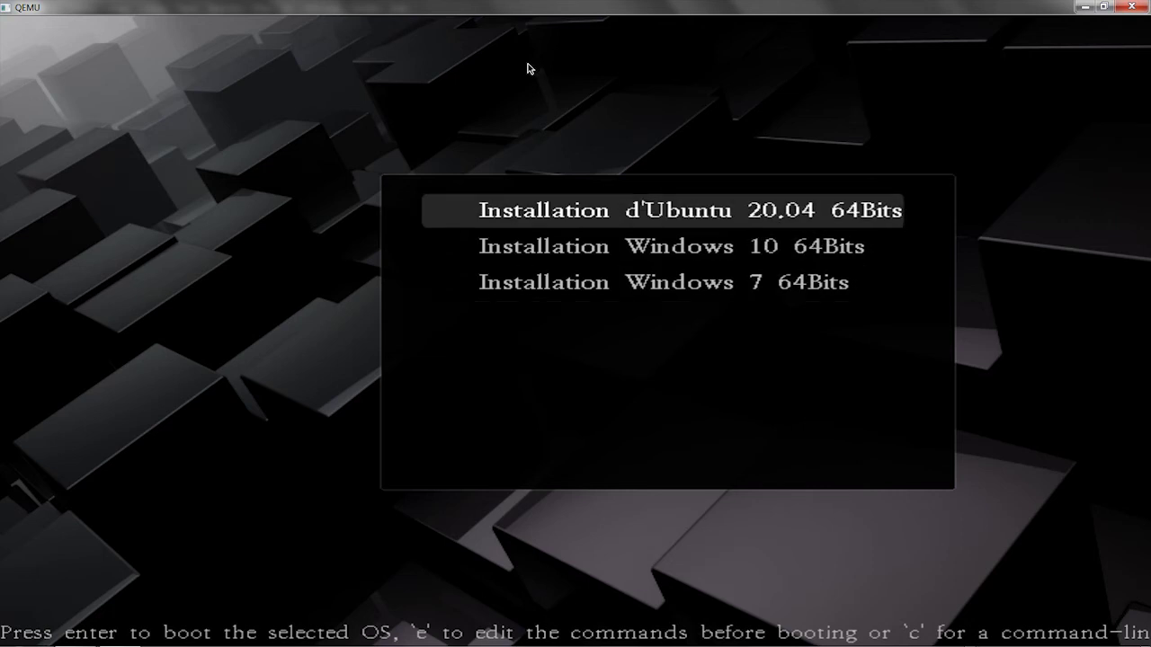
{"action": "left_click", "coordinate": [1139, 14]}
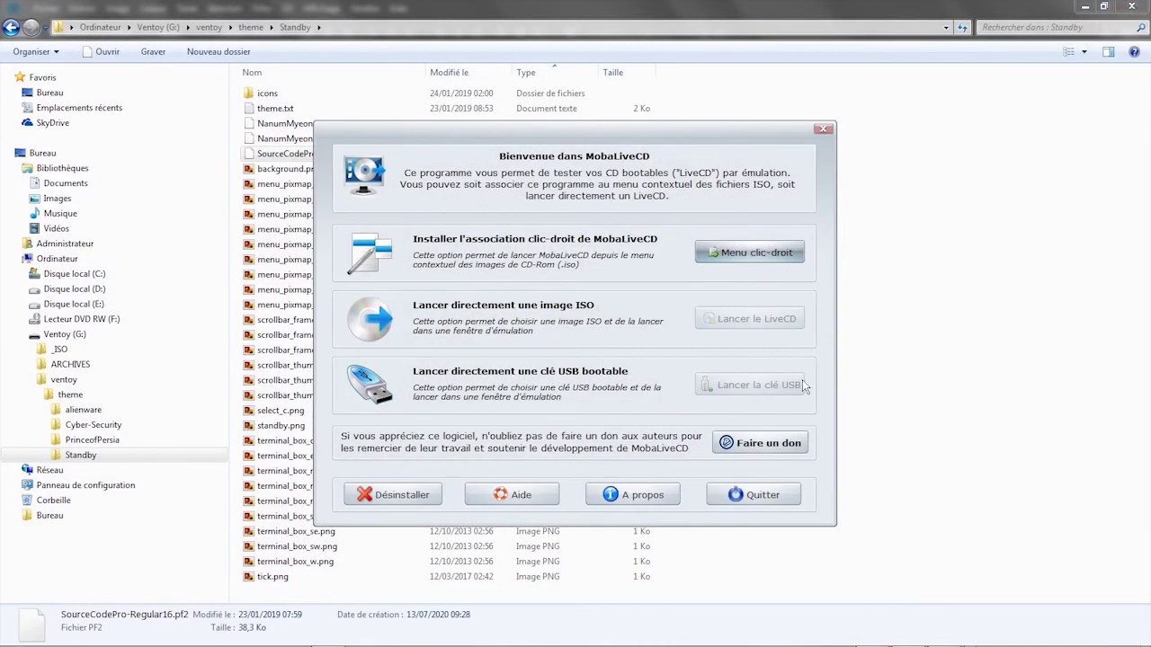
Look at the Standby theme's theme.txt in Notepad and close it
{"action": "left_click", "coordinate": [889, 308]}
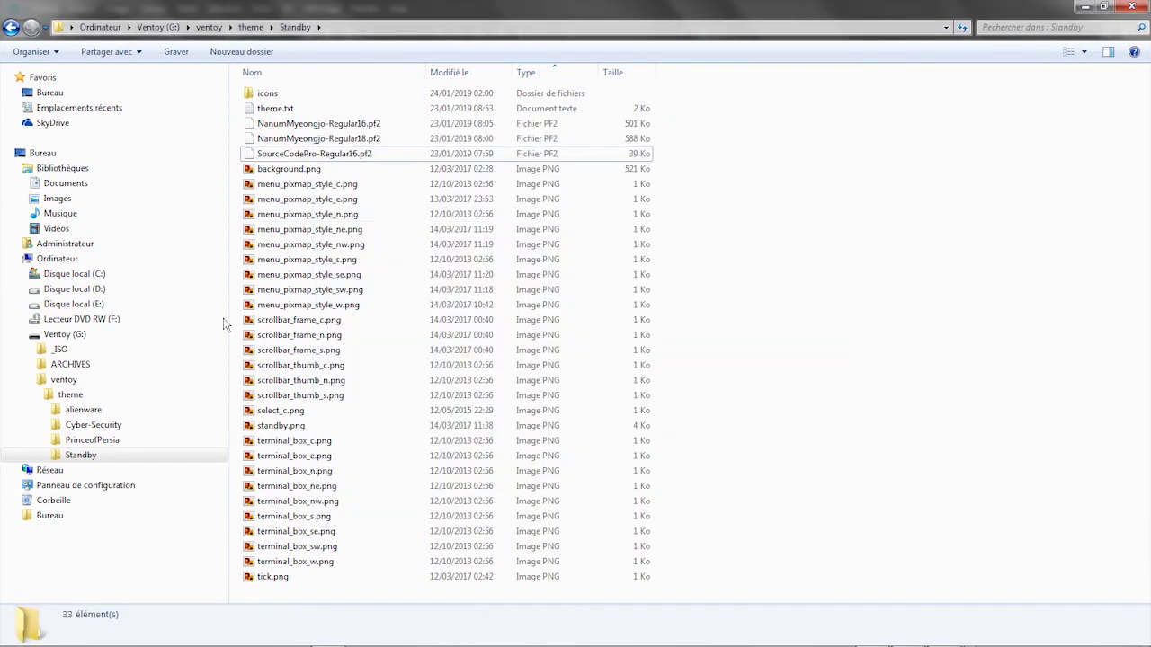
{"action": "left_click", "coordinate": [81, 455]}
{"action": "left_click_drag", "start_coordinate": [436, 274], "coordinate": [324, 230]}
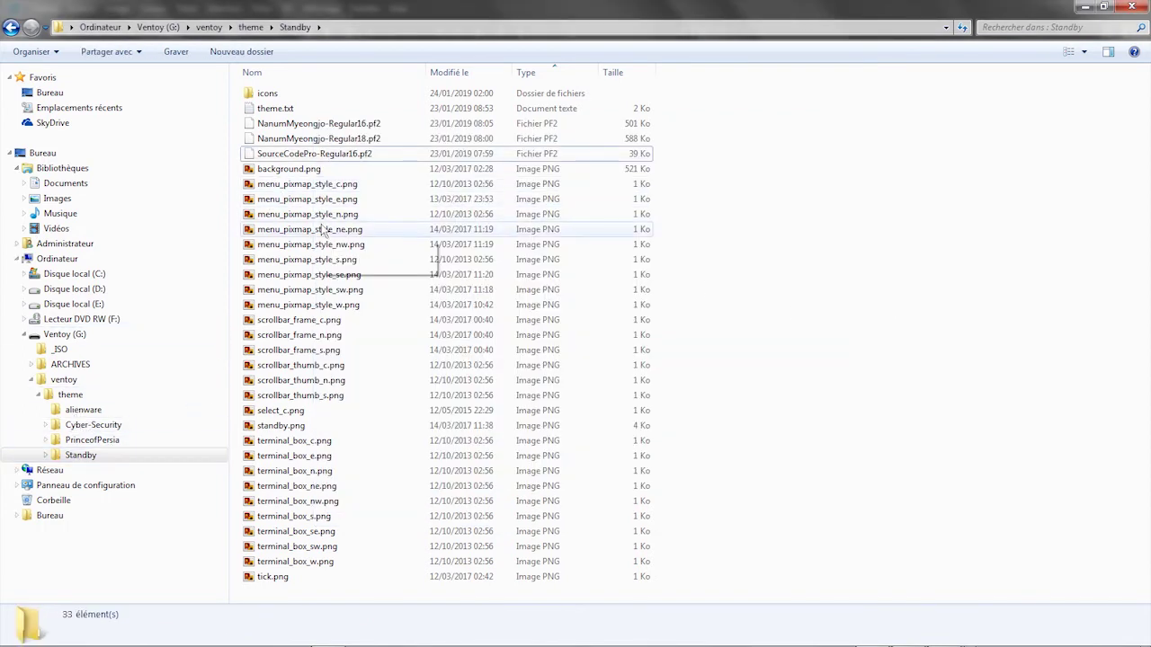
{"action": "double_click", "coordinate": [275, 108]}
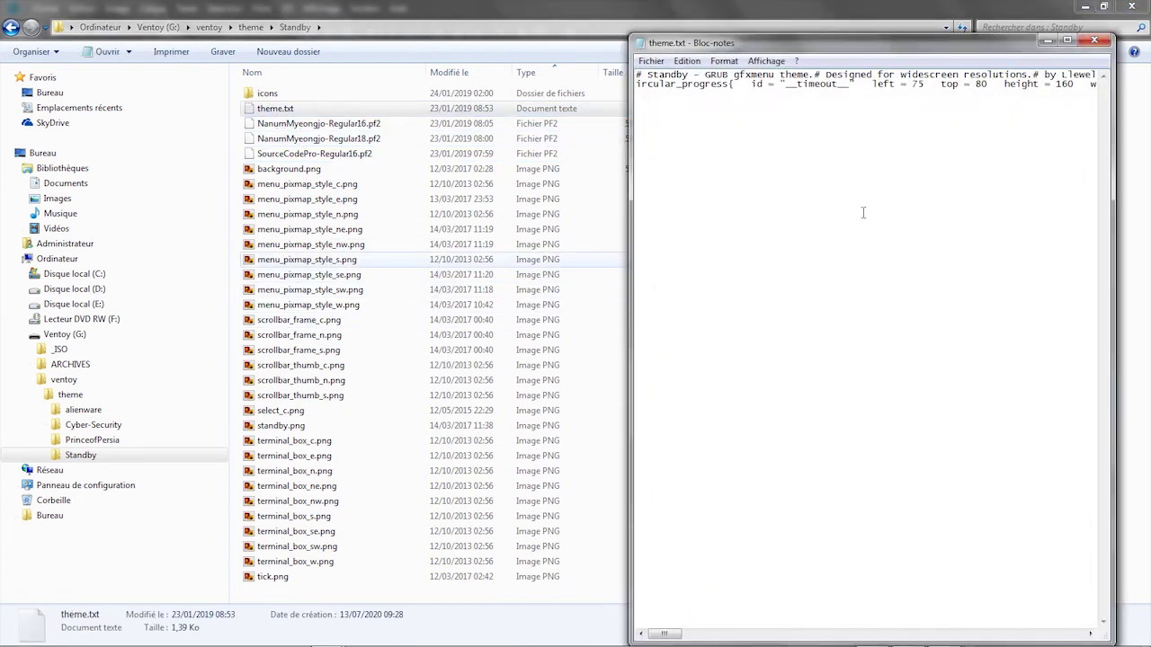
{"action": "left_click", "coordinate": [1096, 45]}
Open the Standby theme.txt in WordPad, save it so its line breaks are kept for Notepad, and close it
{"action": "right_click", "coordinate": [284, 108]}
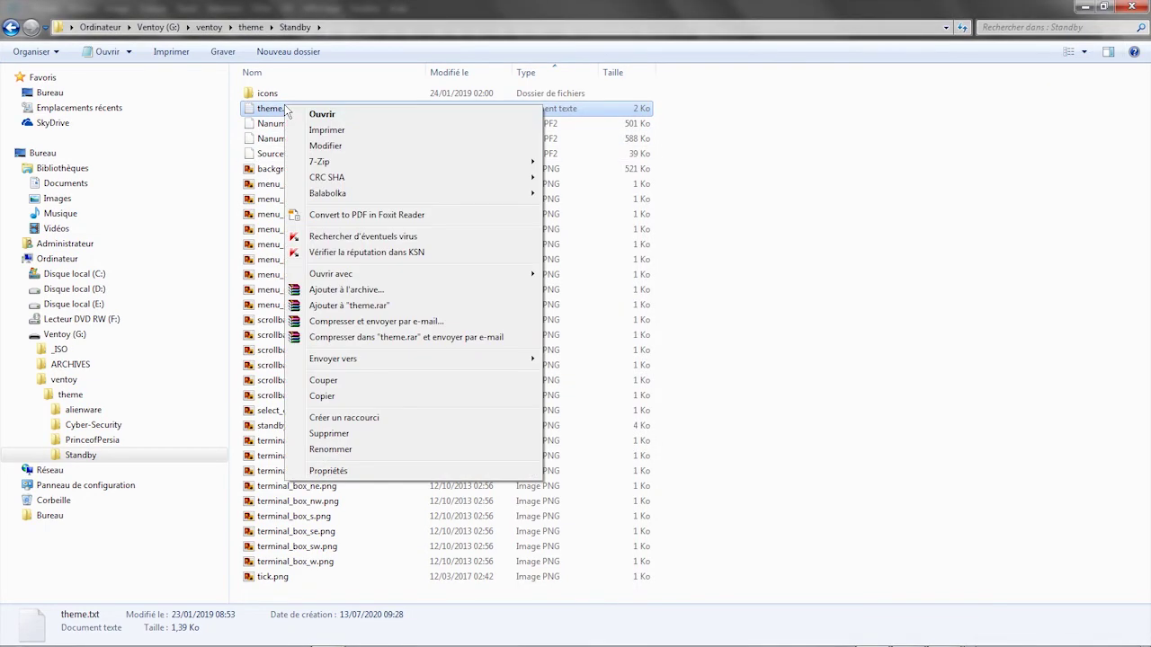
{"action": "mouse_move", "coordinate": [524, 275]}
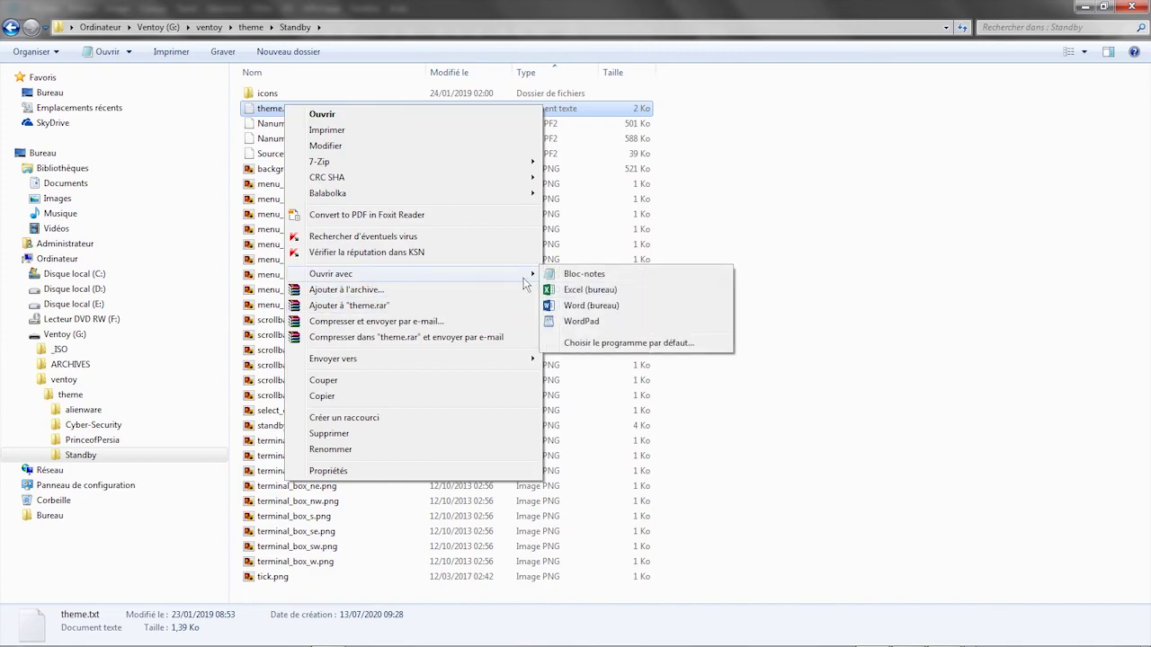
{"action": "left_click", "coordinate": [569, 322]}
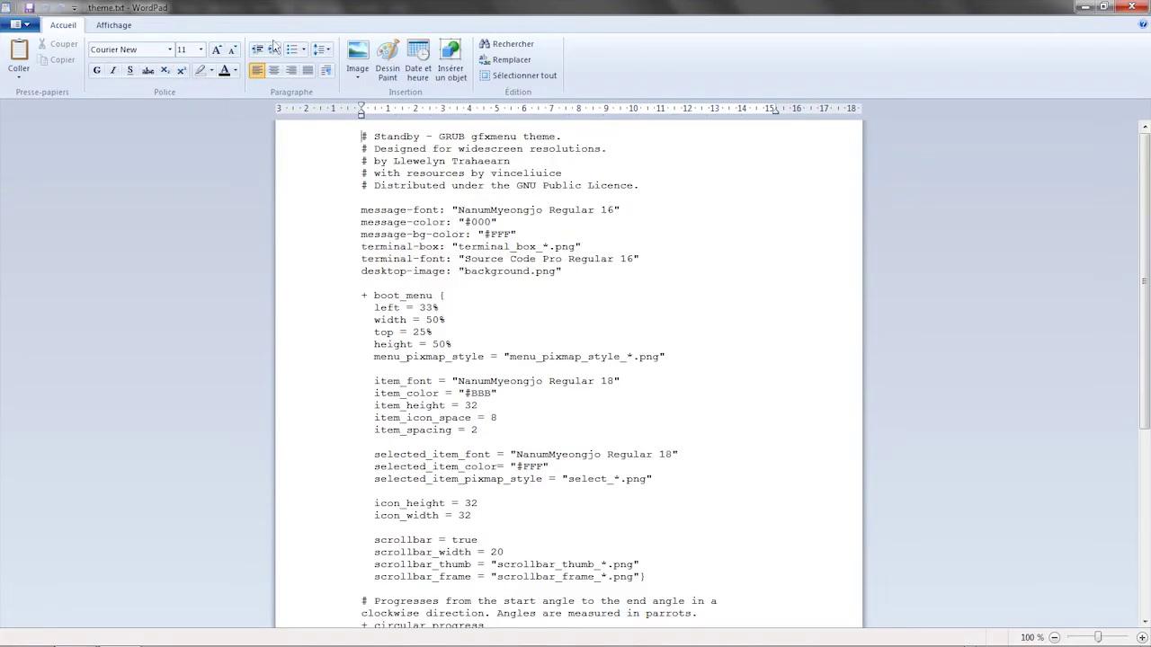
{"action": "left_click", "coordinate": [1130, 8]}
Reopen theme.txt in Notepad and set the label's text to "FLECHE HAUT BAS :selectionner Enter:booter e:editer c:command-line Esc:retour menu"
{"action": "right_click", "coordinate": [275, 111]}
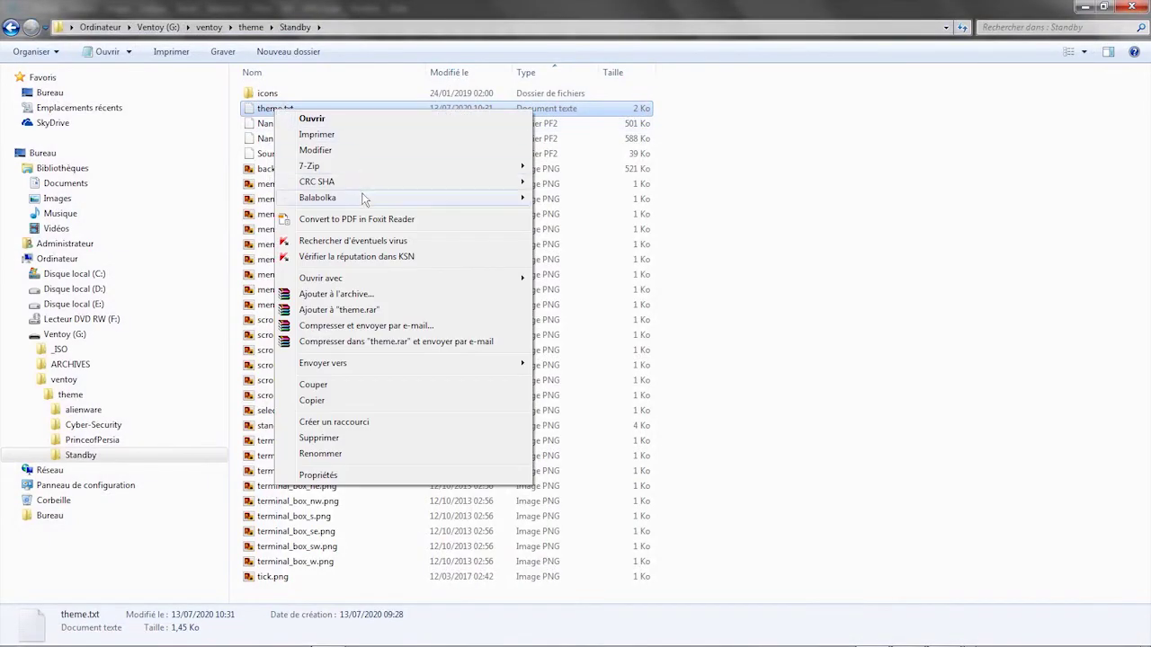
{"action": "left_click", "coordinate": [297, 116]}
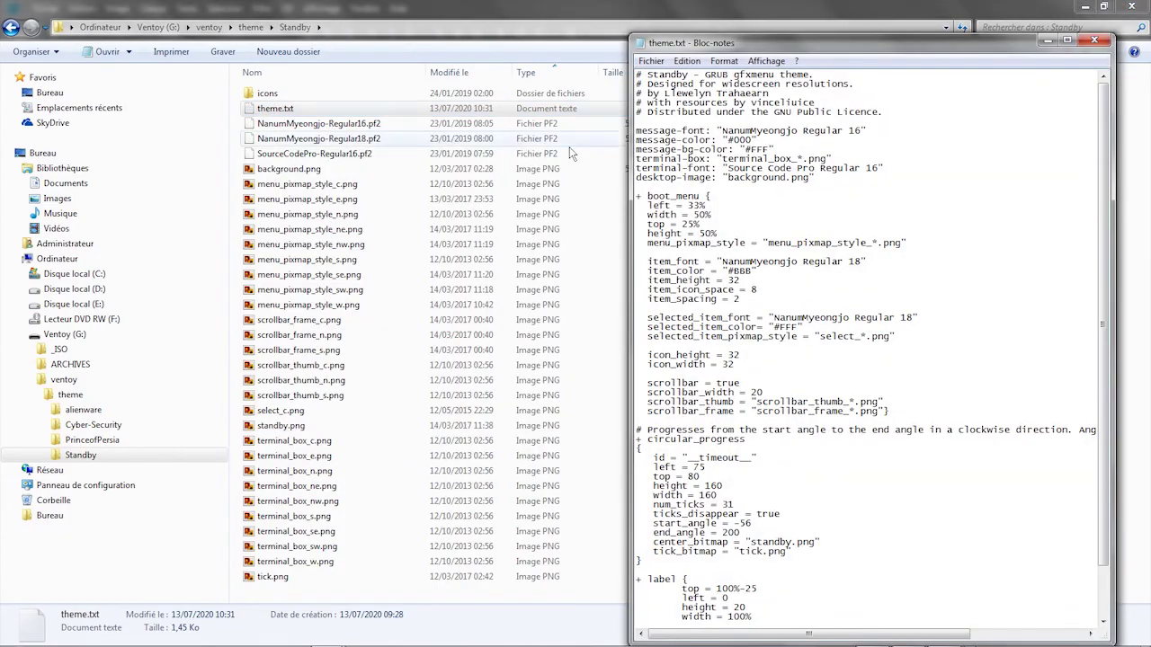
{"action": "left_click", "coordinate": [1067, 40]}
{"action": "scroll", "coordinate": [157, 437], "scroll_direction": "down", "scroll_amount": 1}
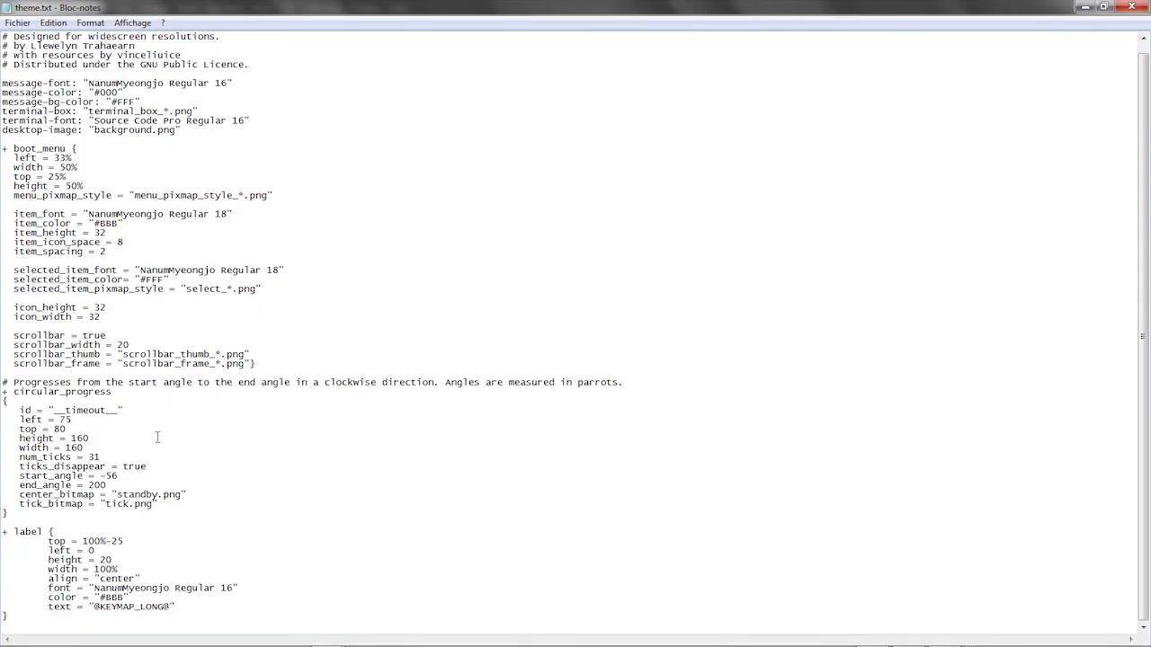
{"action": "scroll", "coordinate": [128, 610], "scroll_direction": "down", "scroll_amount": 1}
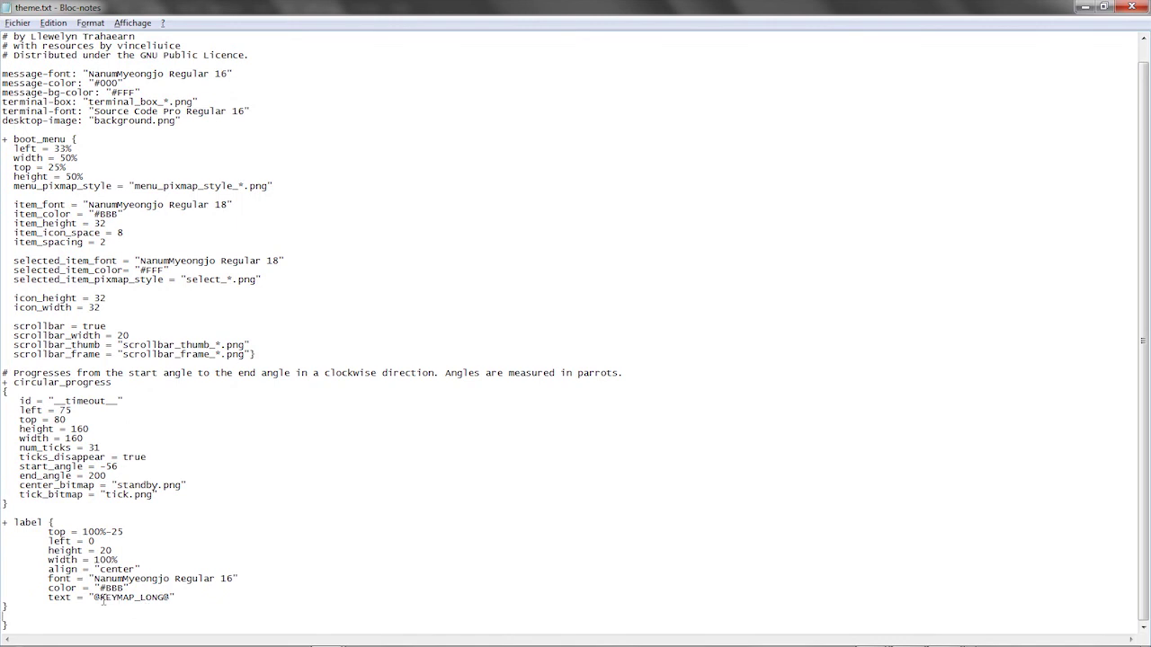
{"action": "left_click_drag", "start_coordinate": [177, 599], "coordinate": [49, 598]}
{"action": "left_click", "coordinate": [176, 599]}
{"action": "type", "text": "text = \"FLECHE HAUT BAS :selectionner    Enter:booter    e:editer    c:command-line     Esc:retour menu\""}
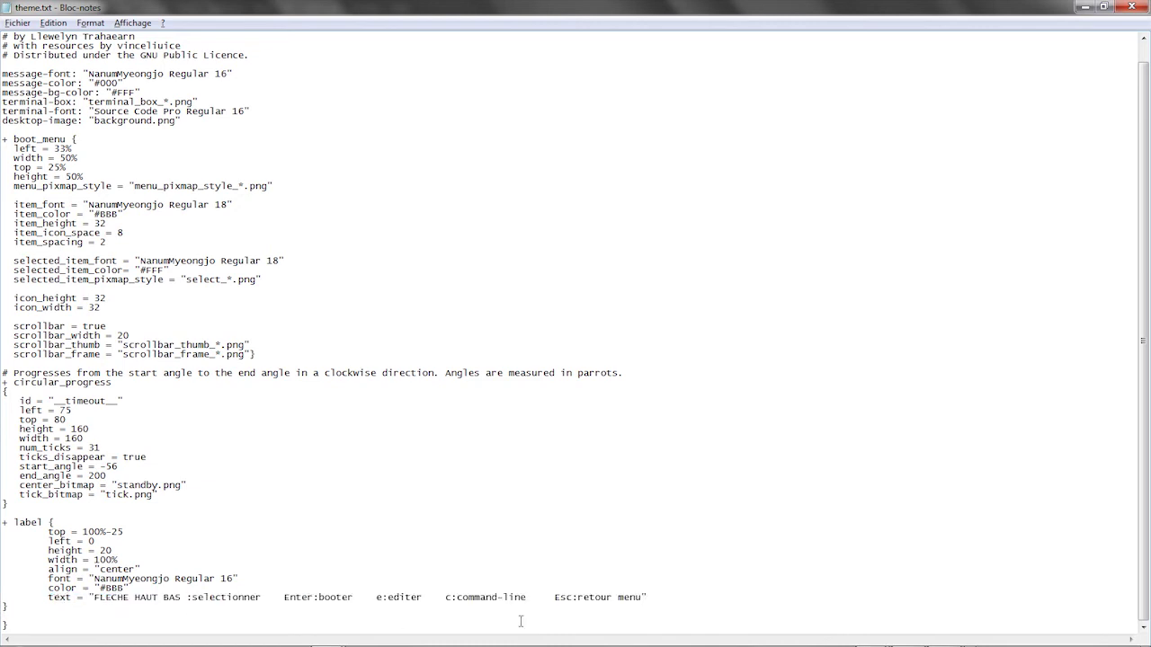
Save and close theme.txt, and boot the G: USB key in the maximized MobaLiveCD emulator
{"action": "left_click", "coordinate": [1131, 7]}
{"action": "left_click", "coordinate": [499, 338]}
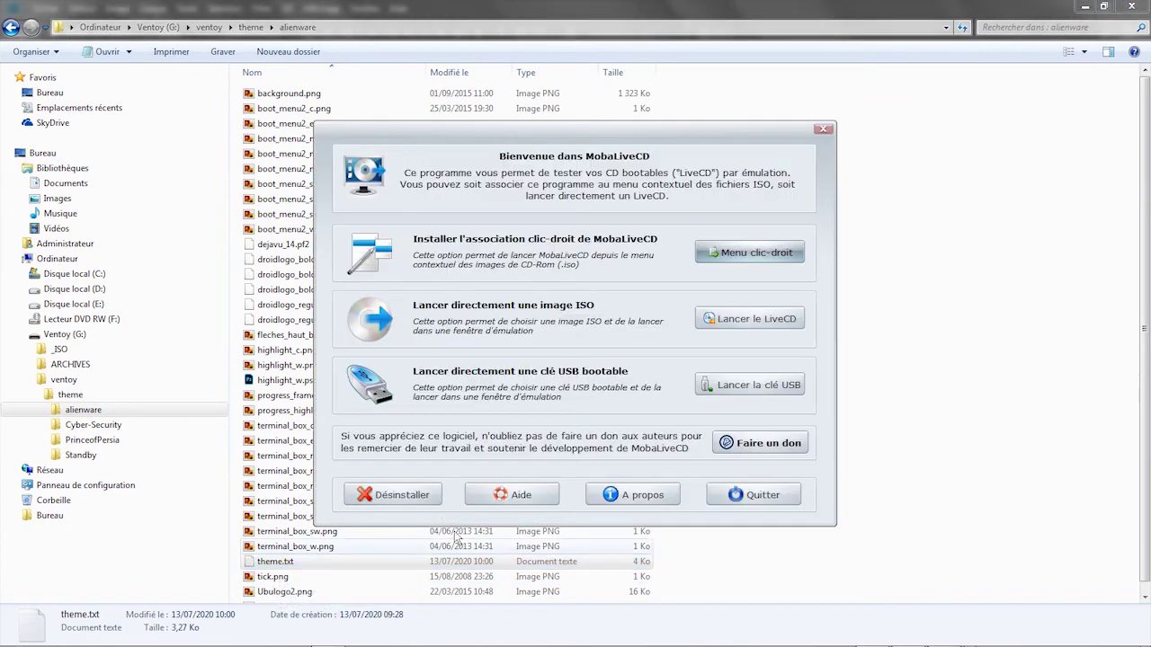
{"action": "left_click", "coordinate": [773, 385]}
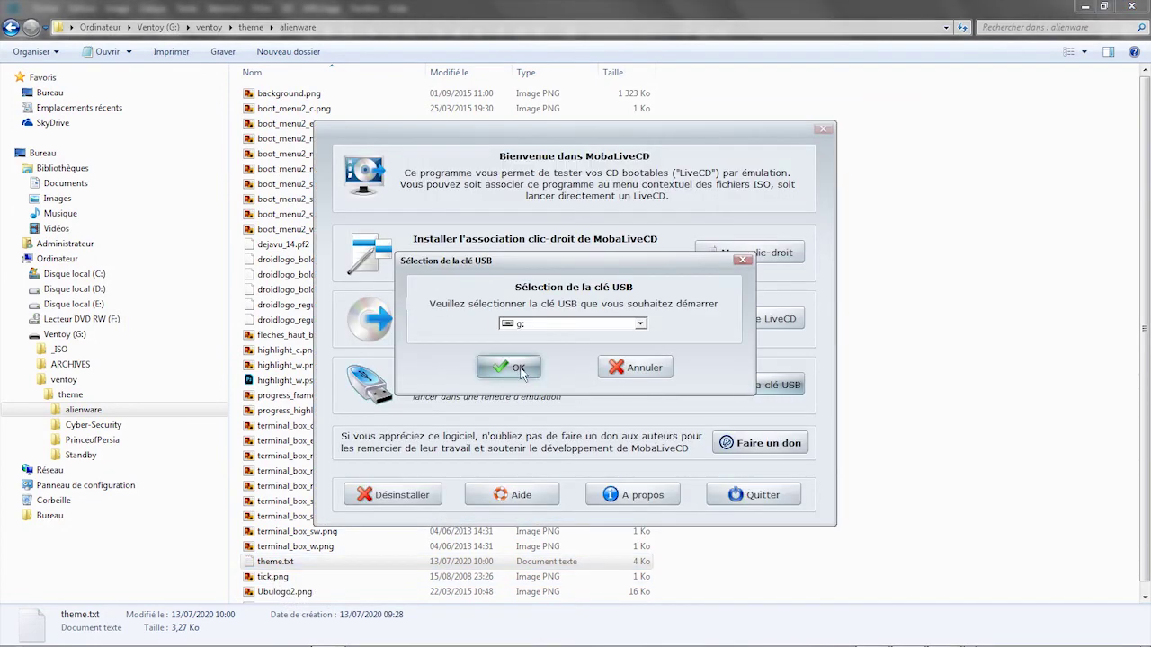
{"action": "left_click", "coordinate": [519, 369]}
{"action": "left_click", "coordinate": [627, 347]}
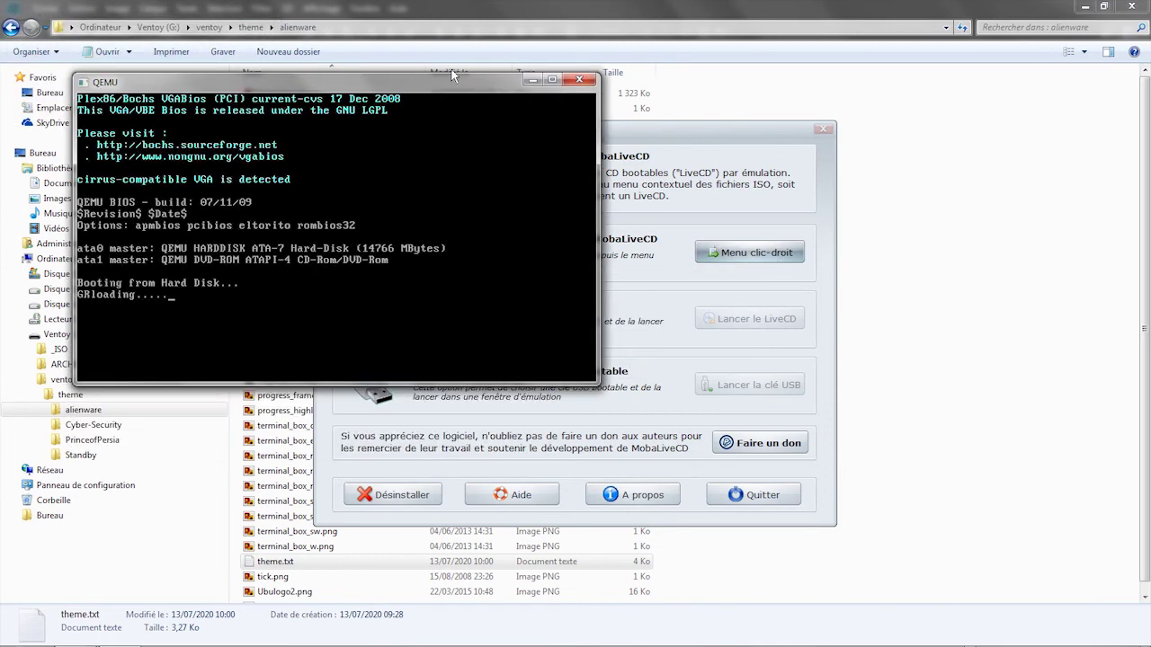
{"action": "left_click", "coordinate": [552, 81]}
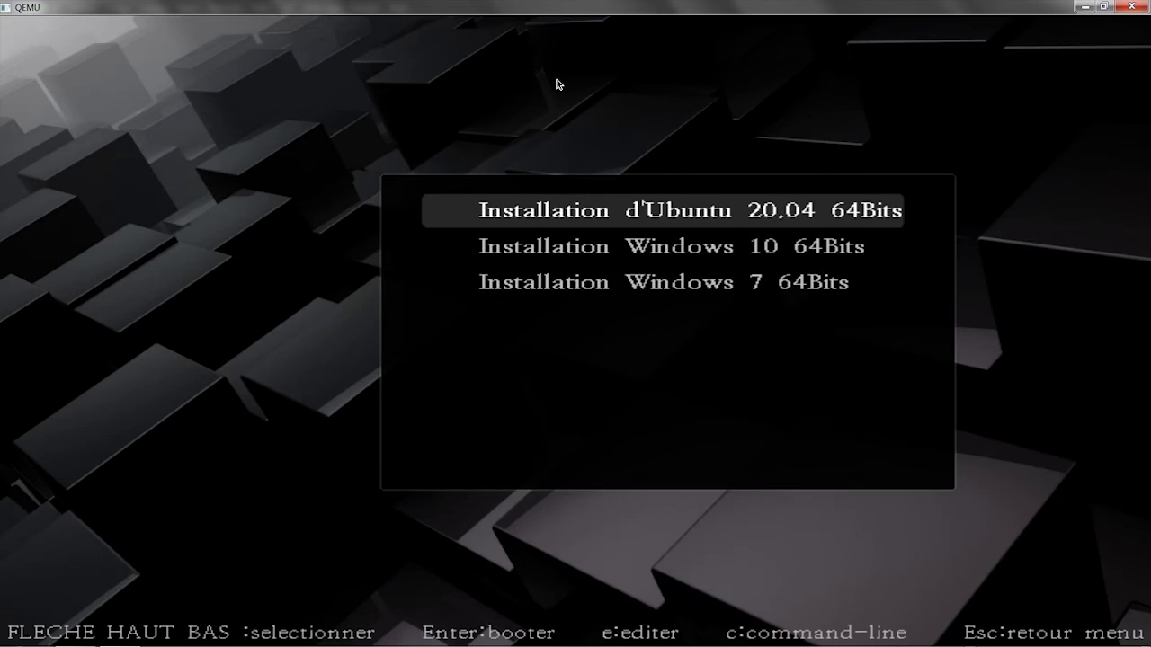
Check the Standby boot menu's entries and bottom help text by moving the highlight down and back up, and close the emulator
{"action": "key", "text": "Down"}
{"action": "key", "text": "Down"}
{"action": "key", "text": "Up"}
{"action": "key", "text": "Up"}
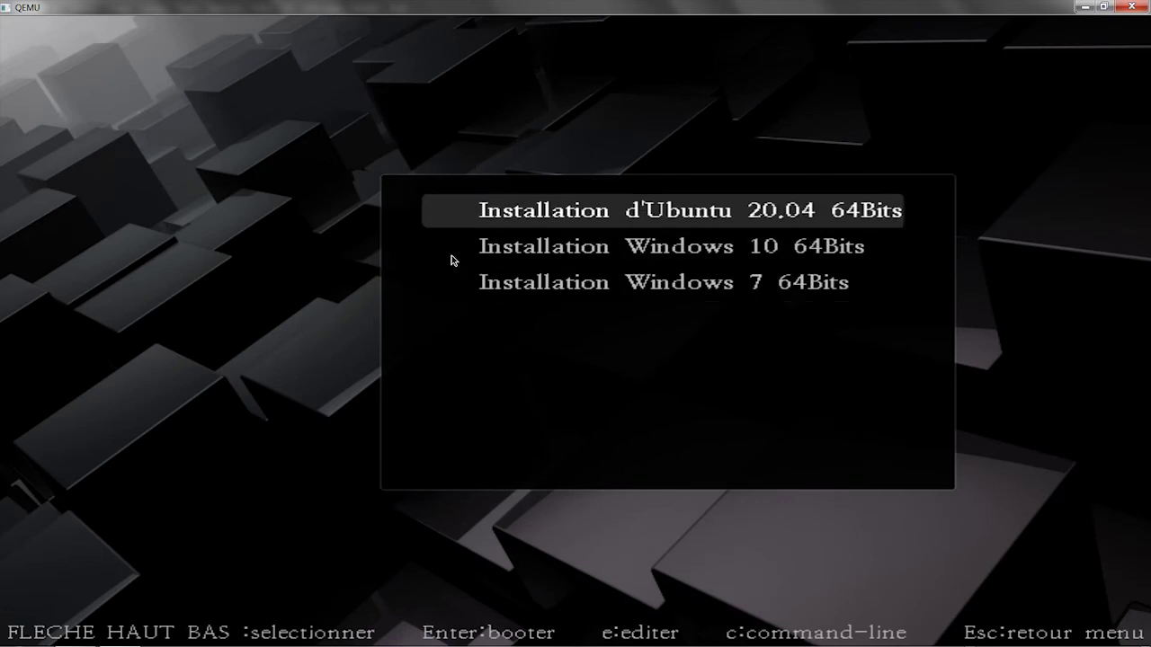
{"action": "left_click", "coordinate": [1138, 7]}
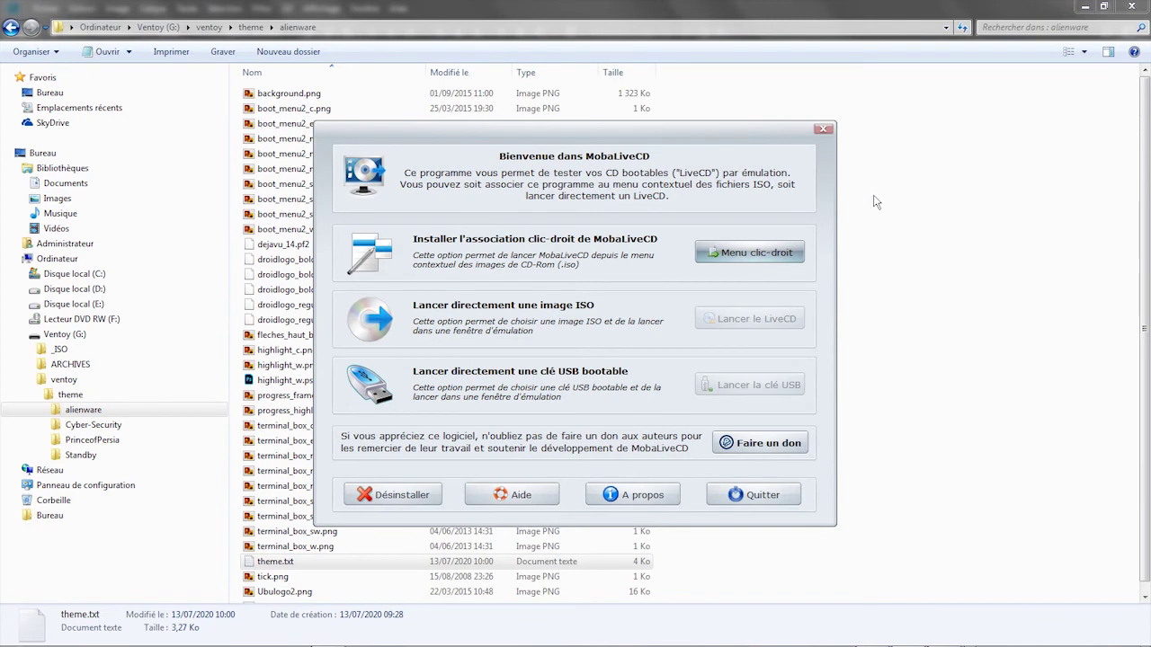
Open ventoy.json from the USB drive's ventoy folder in Notepad and add a comma after the menu_alias closing bracket
{"action": "left_click", "coordinate": [63, 380]}
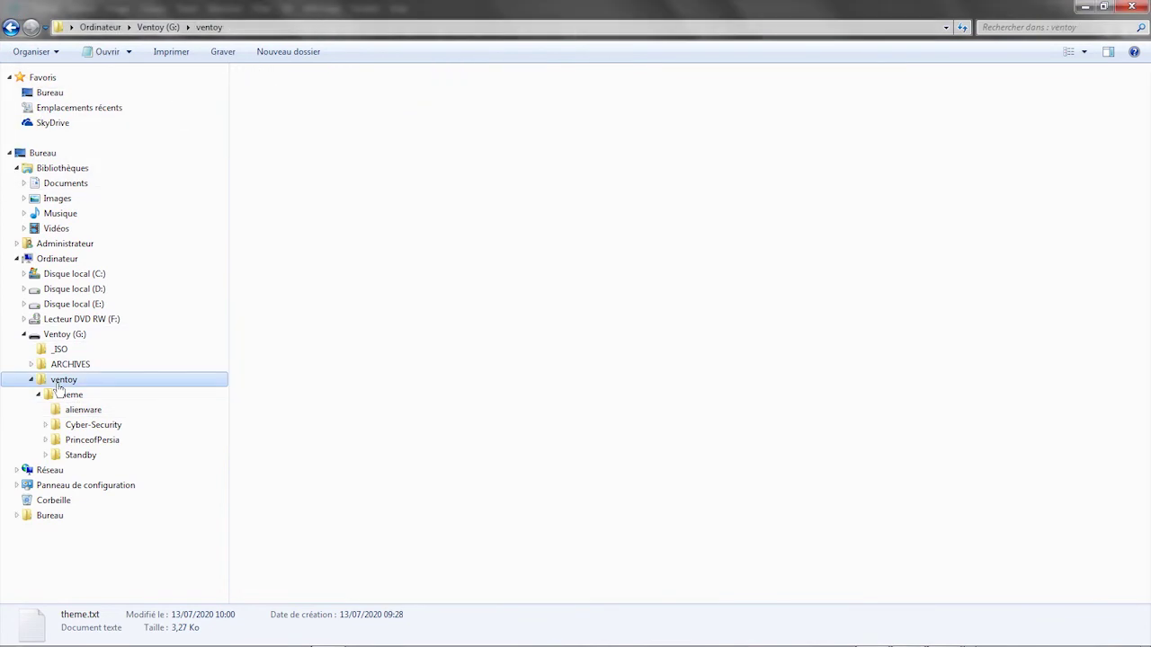
{"action": "left_click", "coordinate": [288, 155]}
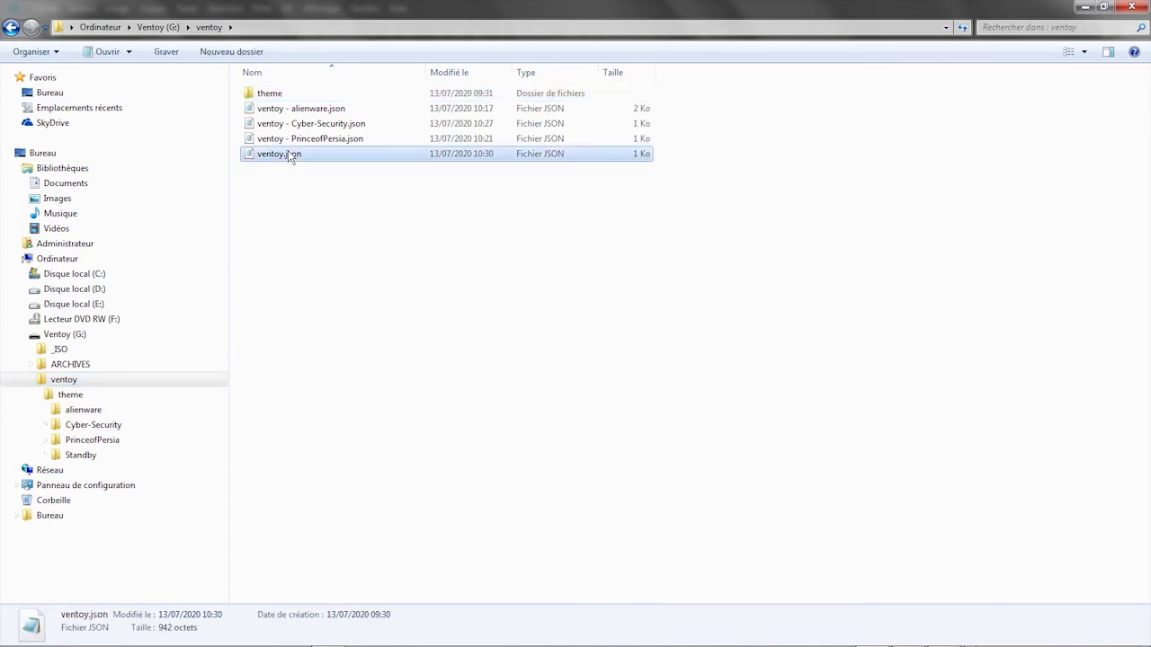
{"action": "double_click", "coordinate": [288, 153]}
{"action": "double_click", "coordinate": [1068, 36]}
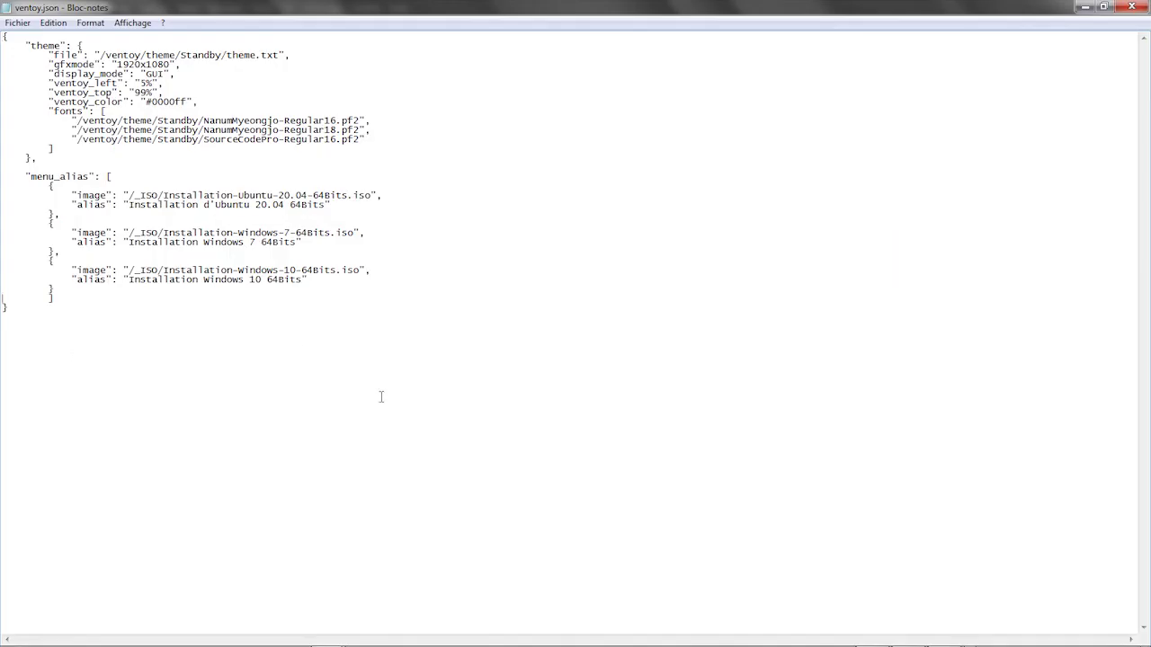
{"action": "left_click", "coordinate": [53, 298]}
{"action": "type", "text": ","}
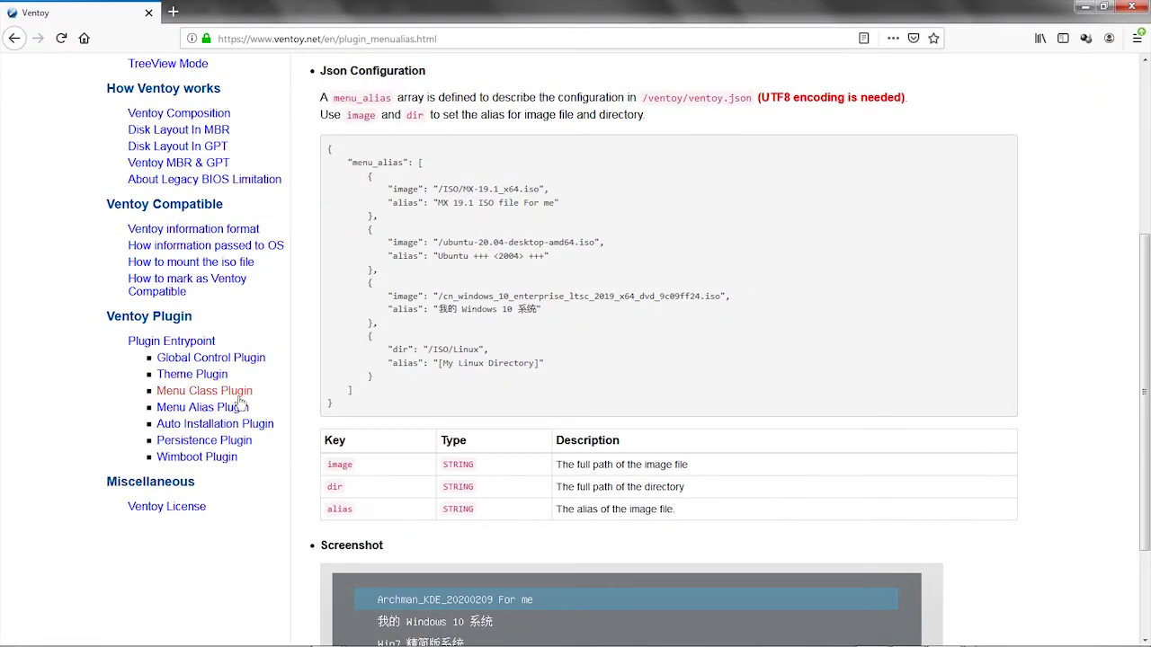
Copy the menu_class example from the Ventoy website's Menu Class Plugin page and paste it below menu_alias in ventoy.json
{"action": "left_click", "coordinate": [203, 399]}
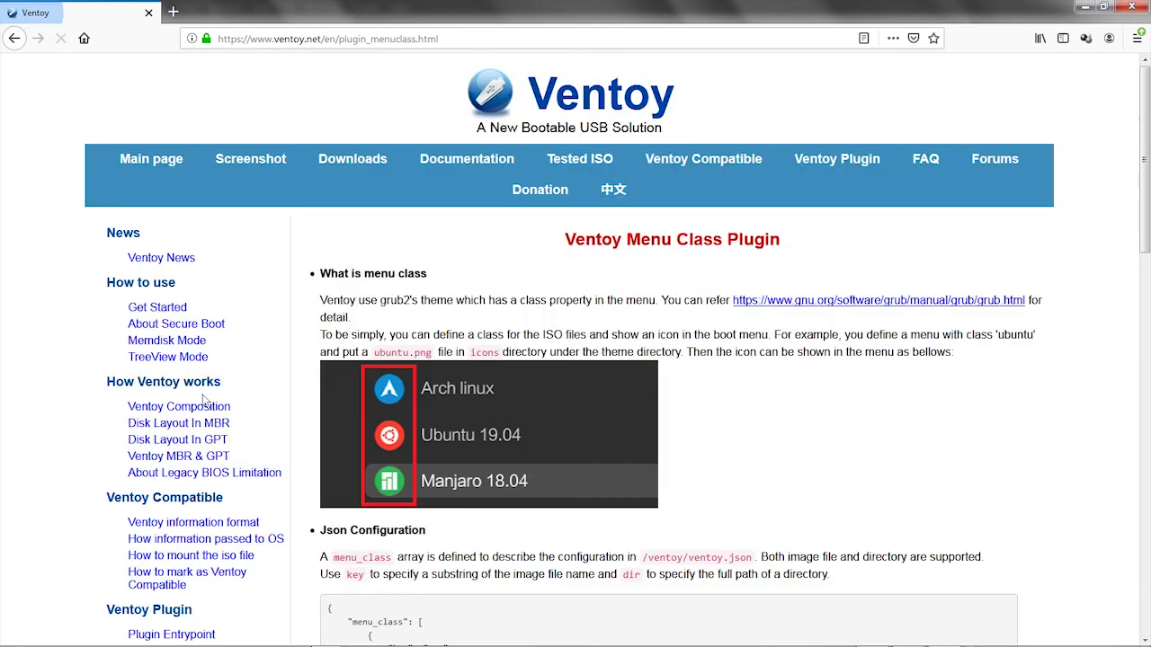
{"action": "scroll", "coordinate": [447, 535], "scroll_direction": "down", "scroll_amount": 1}
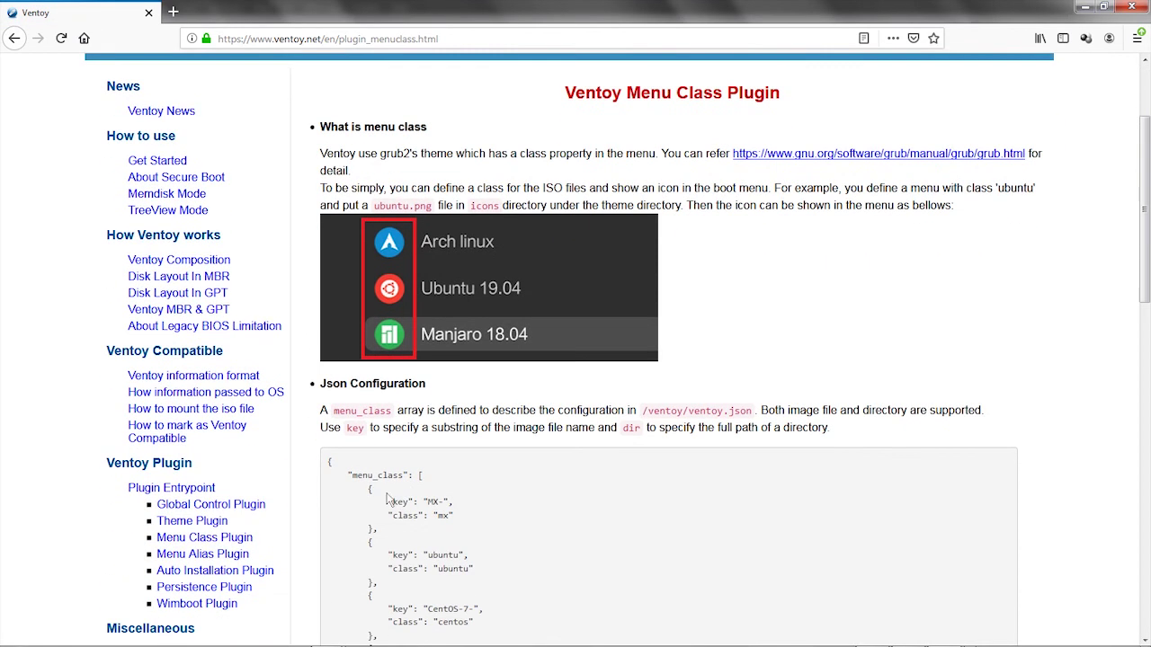
{"action": "scroll", "coordinate": [449, 514], "scroll_direction": "down", "scroll_amount": 4}
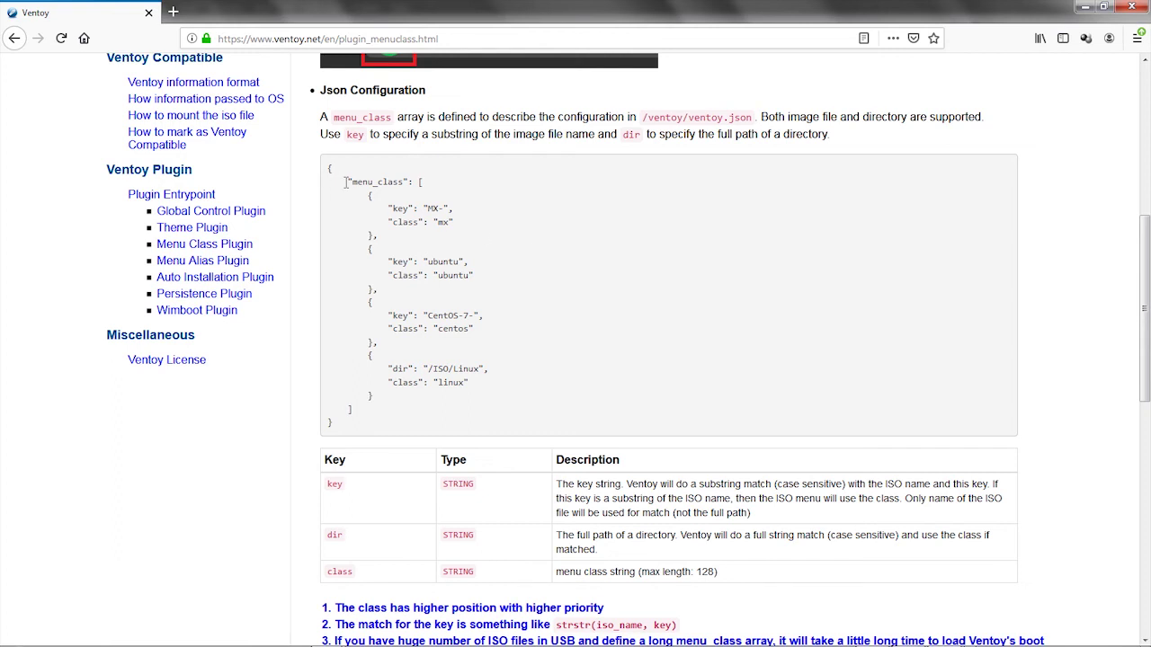
{"action": "left_click_drag", "start_coordinate": [346, 182], "coordinate": [378, 398]}
{"action": "key", "text": "ctrl+c"}
{"action": "key", "text": "alt+Tab"}
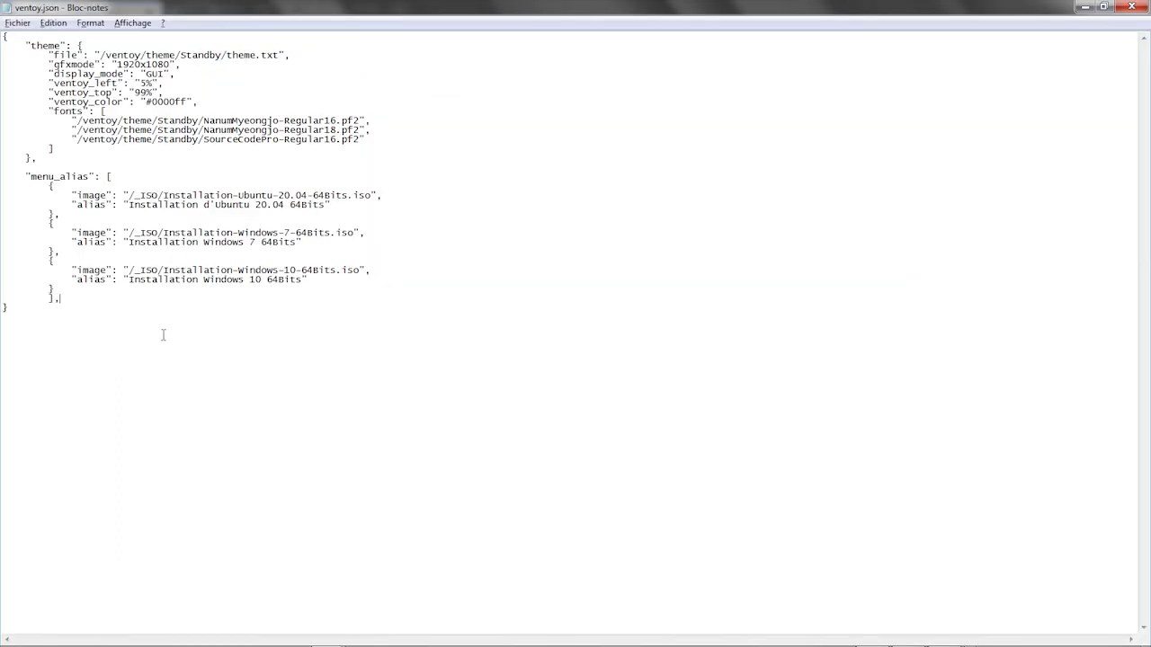
{"action": "key", "text": "Return"}
{"action": "key", "text": "ctrl+v"}
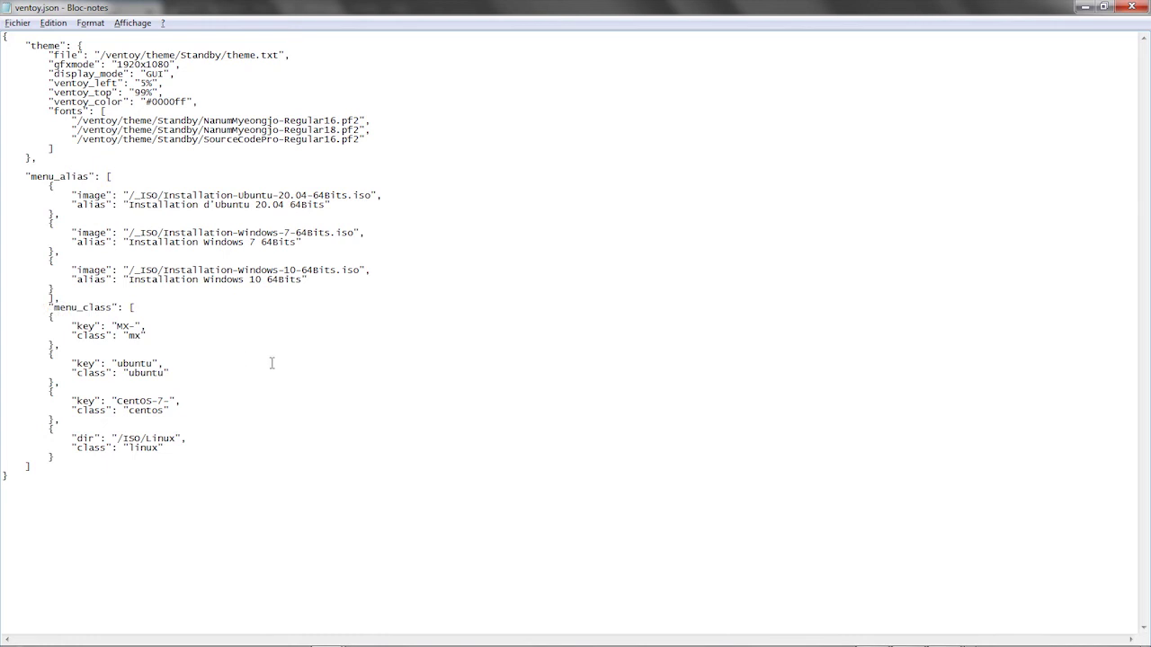
Set the first menu_class entry's key to "Installation-Ubuntu-20.04-64Bits" and its class to "ubuntu"
{"action": "left_click_drag", "start_coordinate": [373, 194], "coordinate": [165, 194]}
{"action": "key", "text": "ctrl+c"}
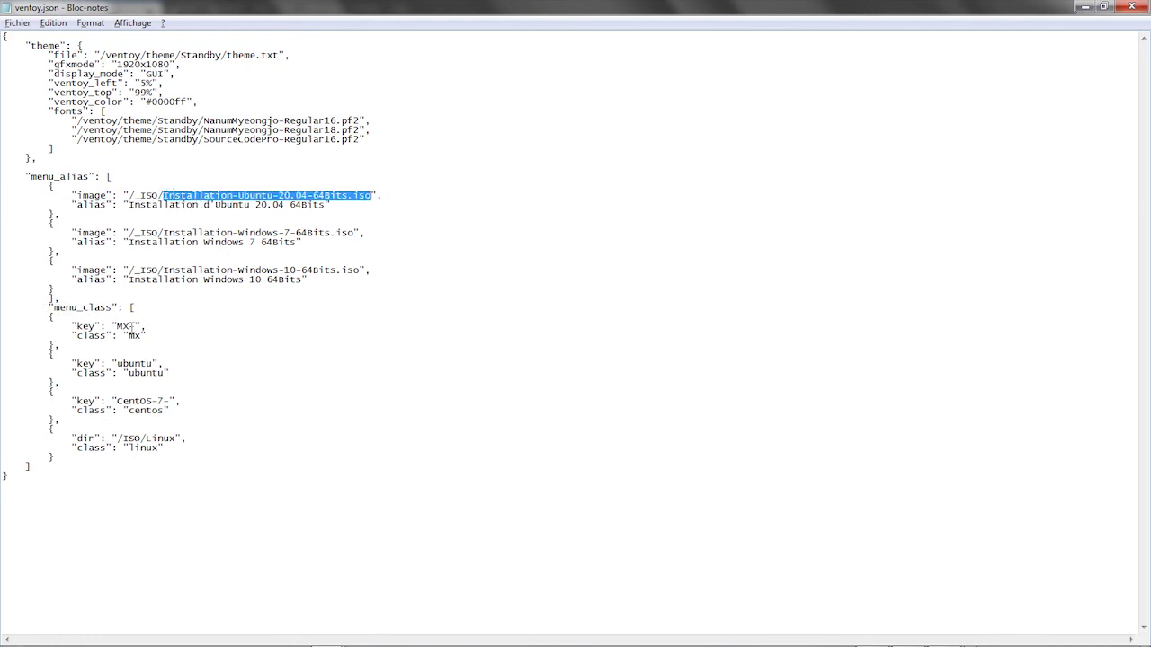
{"action": "left_click_drag", "start_coordinate": [133, 327], "coordinate": [115, 327]}
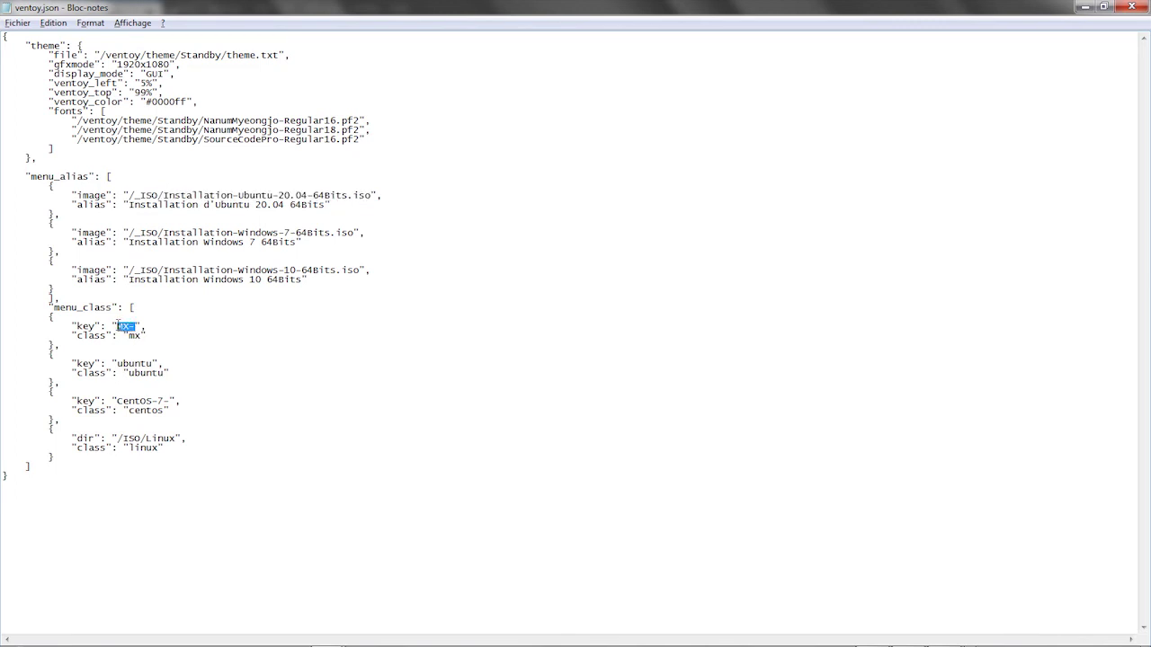
{"action": "key", "text": "ctrl+v"}
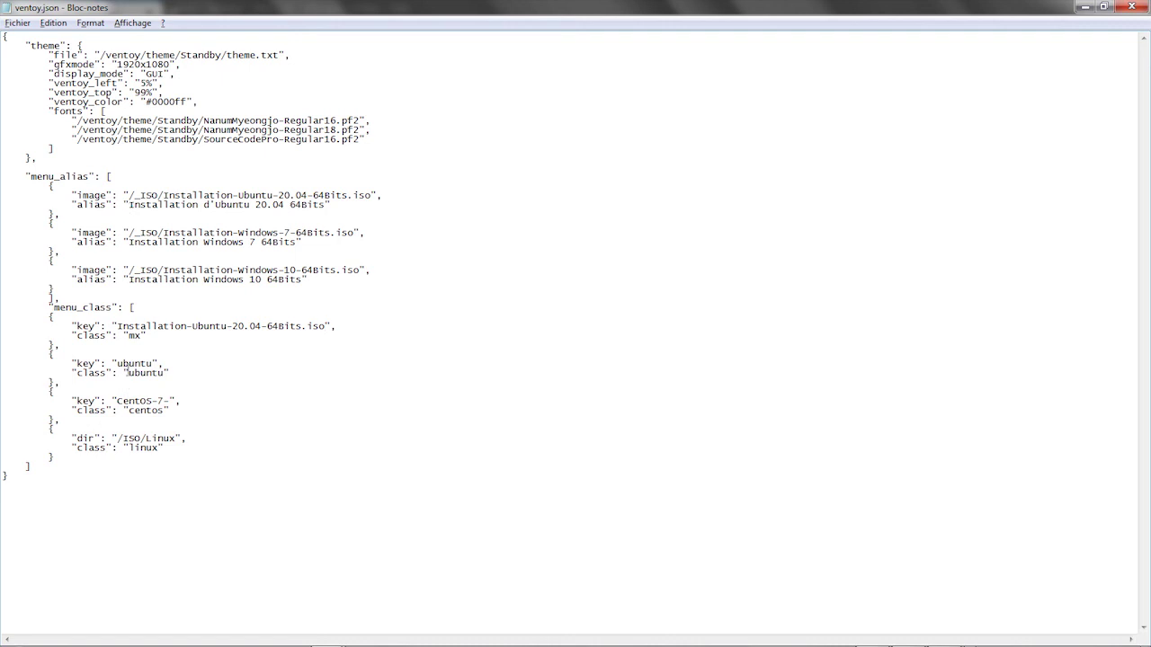
{"action": "double_click", "coordinate": [132, 335]}
{"action": "type", "text": "windows"}
{"action": "key", "text": "shift+Right"}
{"action": "key", "text": "shift+Right"}
{"action": "key", "text": "shift+Right"}
{"action": "key", "text": "shift+Right"}
{"action": "key", "text": "Delete"}
{"action": "double_click", "coordinate": [167, 336]}
{"action": "type", "text": "ubuntu"}
Set the class of the second and third menu_class entries to "windows" and delete the "/ISO/Linux" dir entry with its preceding comma
{"action": "double_click", "coordinate": [161, 372]}
{"action": "type", "text": "windows"}
{"action": "left_click_drag", "start_coordinate": [166, 410], "coordinate": [127, 410]}
{"action": "type", "text": "windows"}
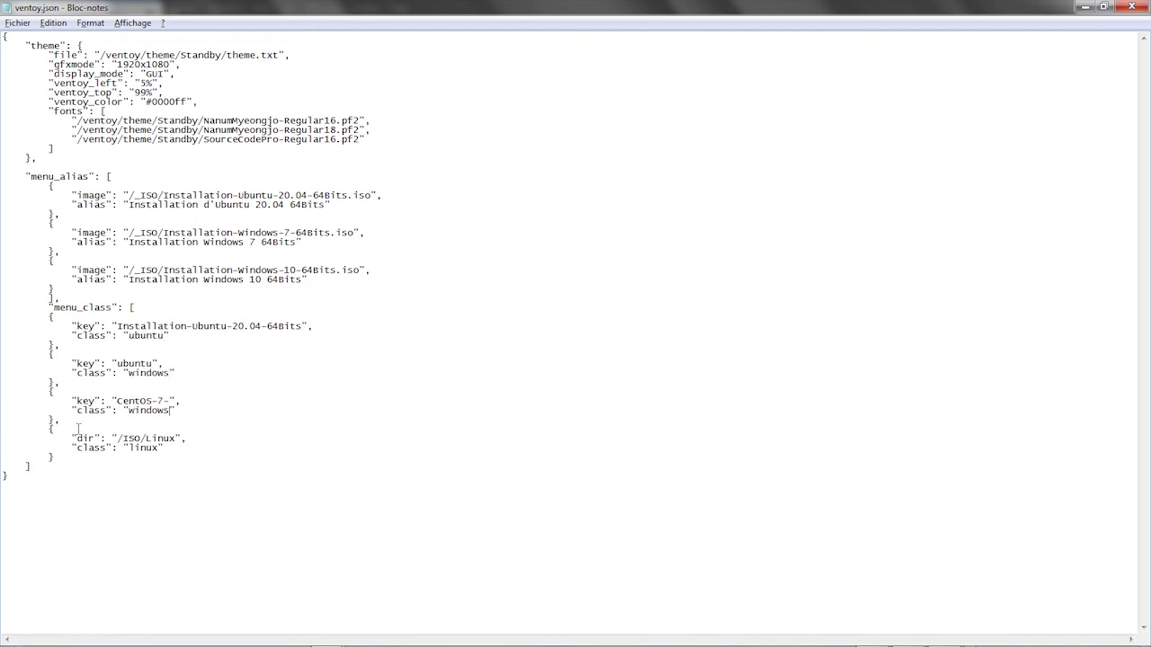
{"action": "left_click_drag", "start_coordinate": [54, 420], "coordinate": [77, 459]}
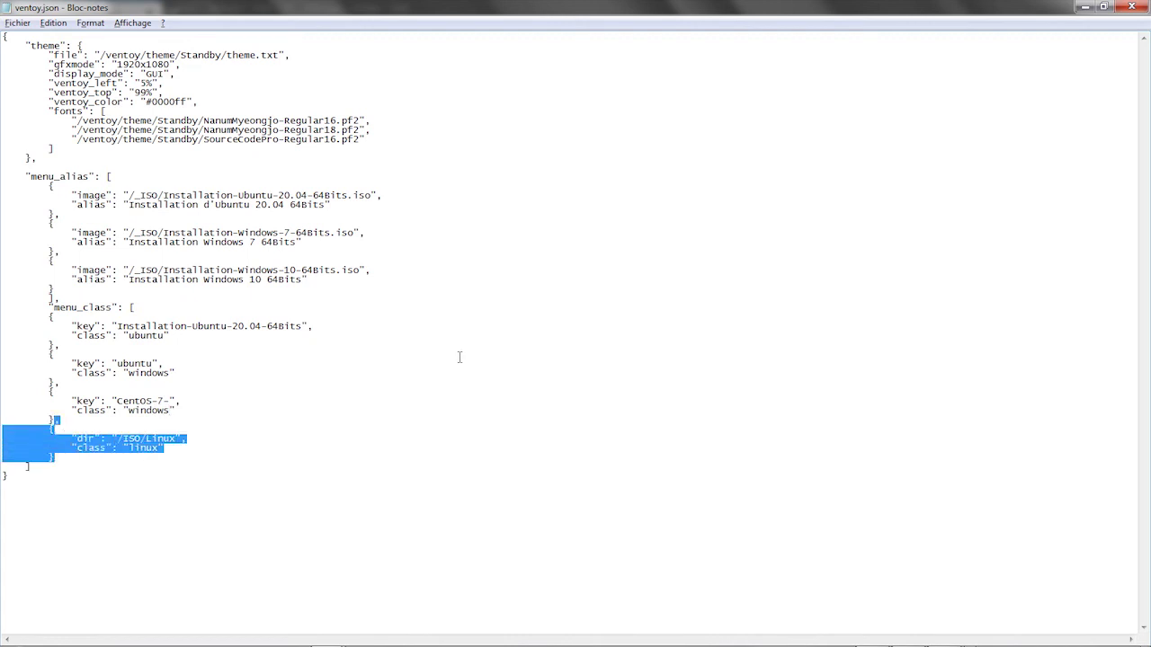
{"action": "key", "text": "Delete"}
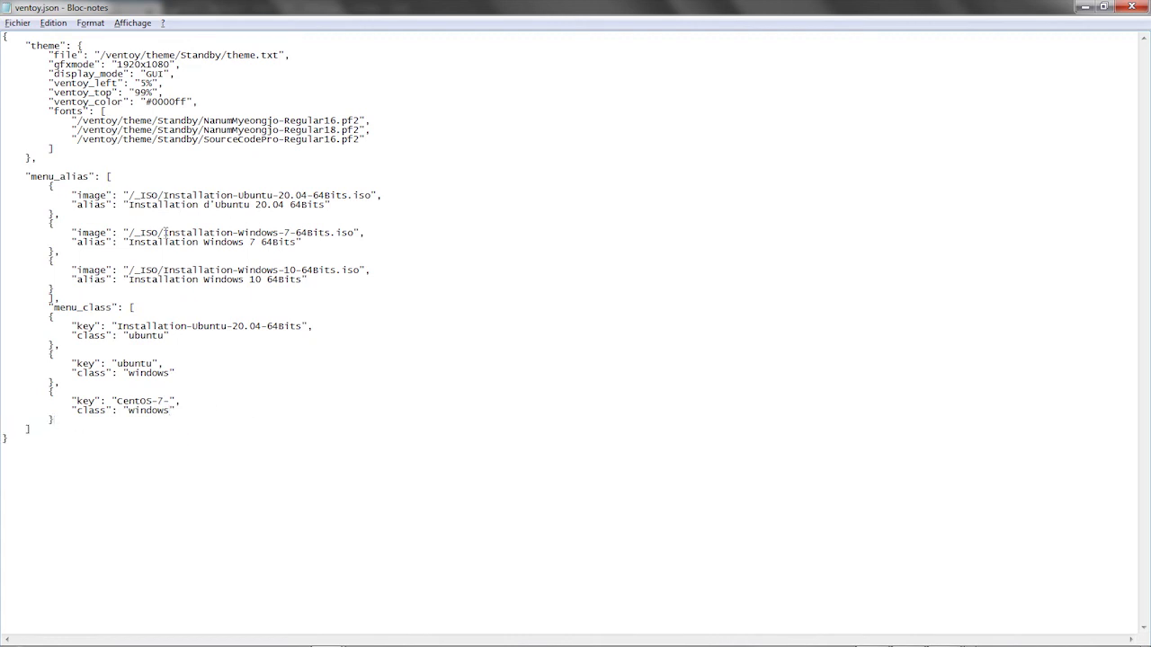
Set the two windows entries' keys to "Installation-Windows-7-64Bits" and "Installation-Windows-10-64Bits", and save and close ventoy.json
{"action": "left_click_drag", "start_coordinate": [163, 232], "coordinate": [332, 233]}
{"action": "key", "text": "ctrl+c"}
{"action": "double_click", "coordinate": [126, 363]}
{"action": "key", "text": "ctrl+v"}
{"action": "left_click_drag", "start_coordinate": [164, 269], "coordinate": [337, 270]}
{"action": "key", "text": "ctrl+c"}
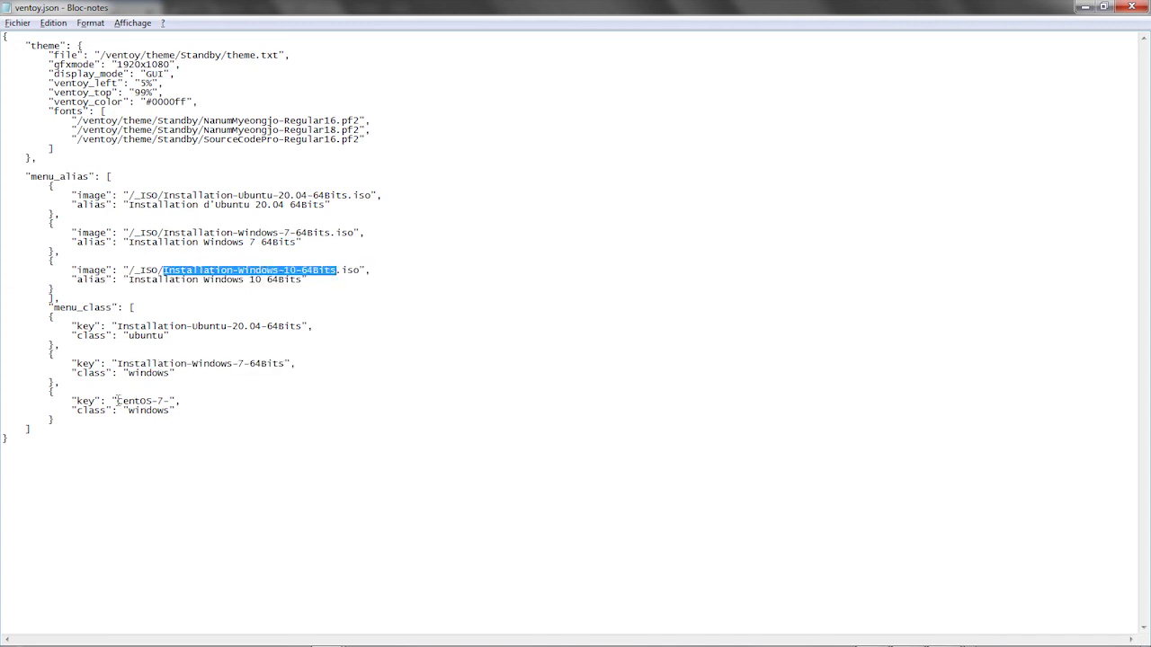
{"action": "left_click_drag", "start_coordinate": [117, 400], "coordinate": [172, 400]}
{"action": "key", "text": "ctrl+v"}
{"action": "left_click", "coordinate": [1131, 7]}
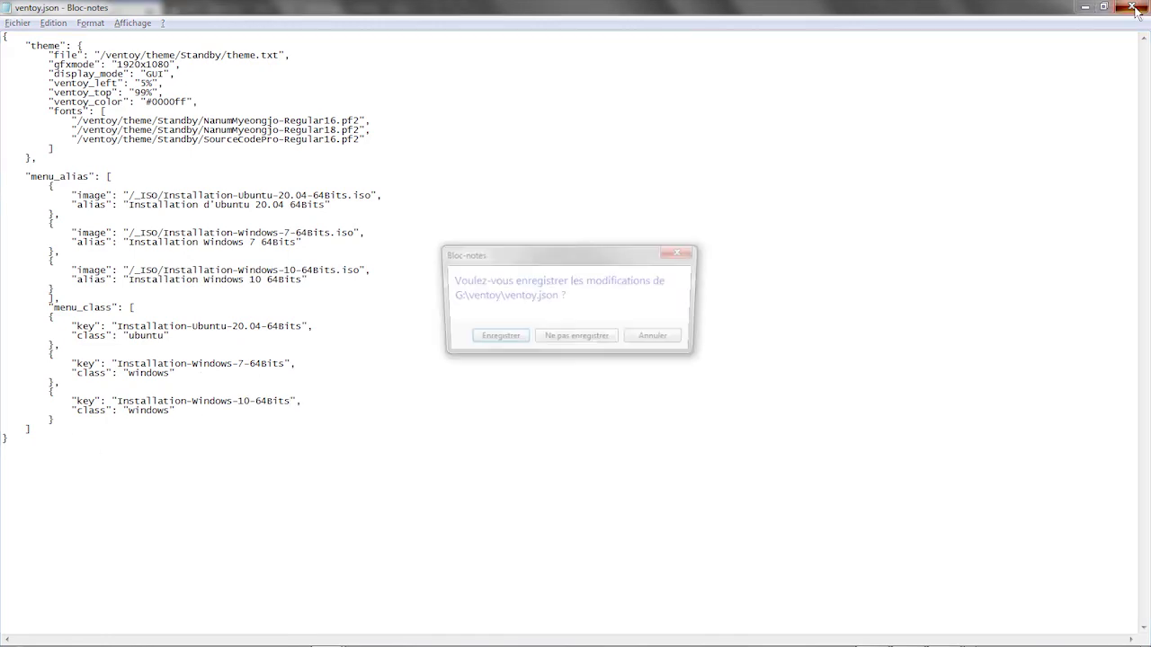
{"action": "left_click", "coordinate": [501, 335]}
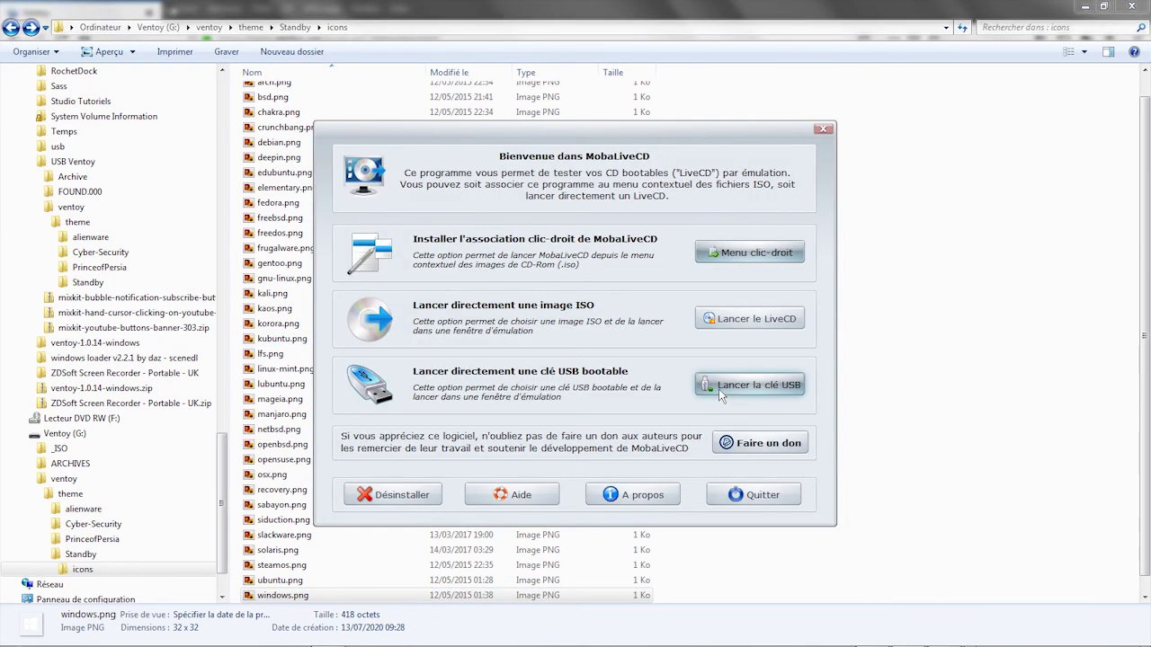
Boot the USB key in MobaLiveCD again and maximize the emulator window
{"action": "left_click", "coordinate": [720, 390]}
{"action": "left_click", "coordinate": [531, 363]}
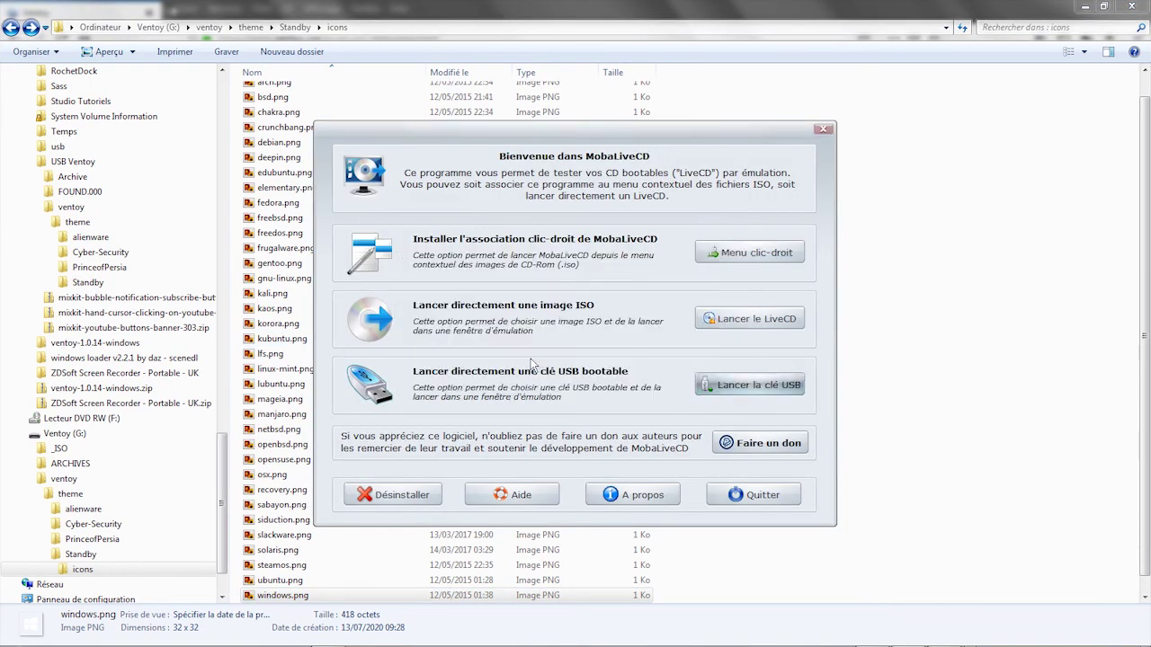
{"action": "left_click", "coordinate": [611, 342]}
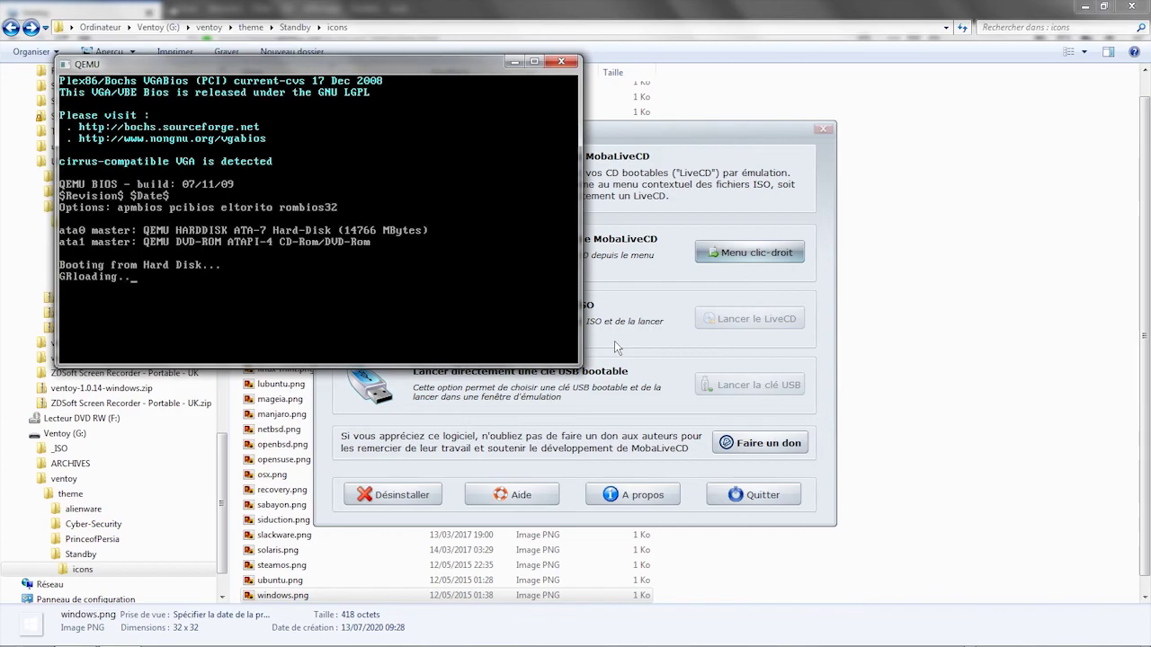
{"action": "left_click", "coordinate": [534, 61]}
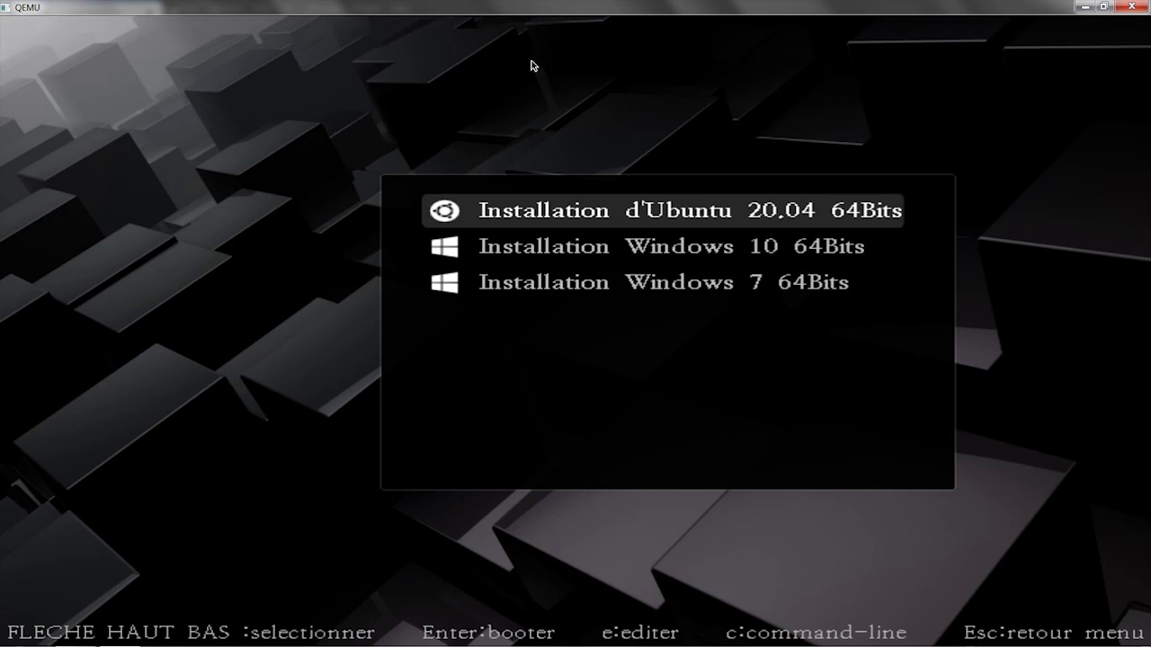
Check the icons beside the Standby boot menu entries while moving the highlight down and up, and close the emulator
{"action": "key", "text": "Down"}
{"action": "key", "text": "Down"}
{"action": "key", "text": "Up"}
{"action": "key", "text": "Up"}
{"action": "left_click", "coordinate": [1138, 11]}
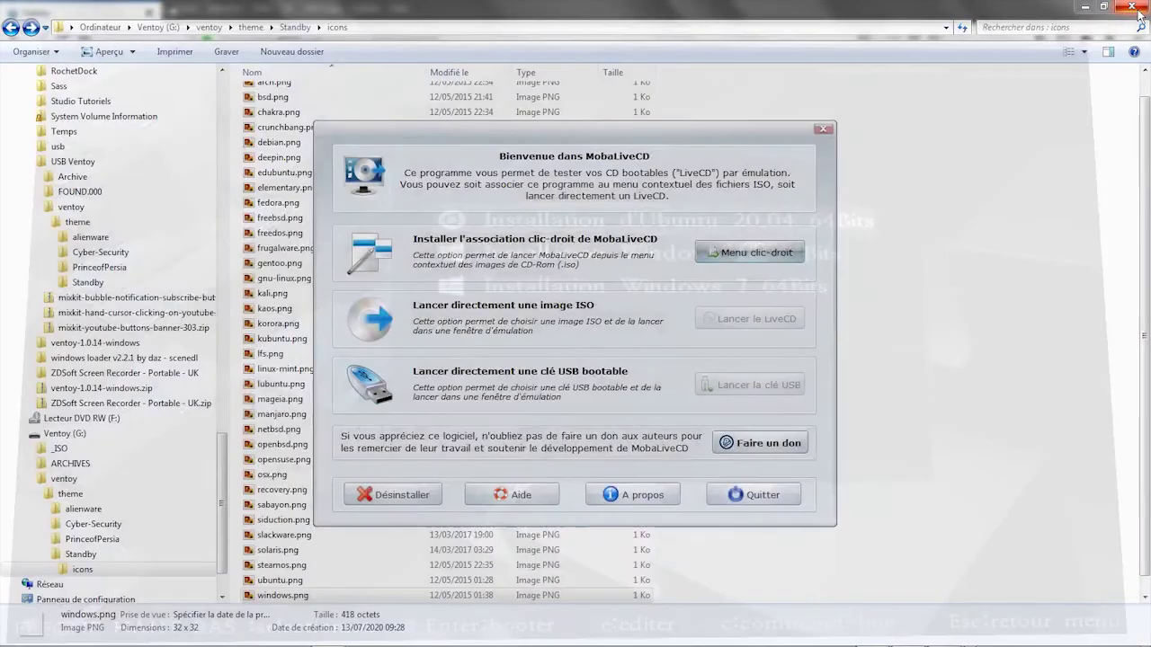
Reopen ventoy.json from the USB drive's ventoy folder and copy its menu_alias and menu_class blocks
{"action": "left_click", "coordinate": [112, 566]}
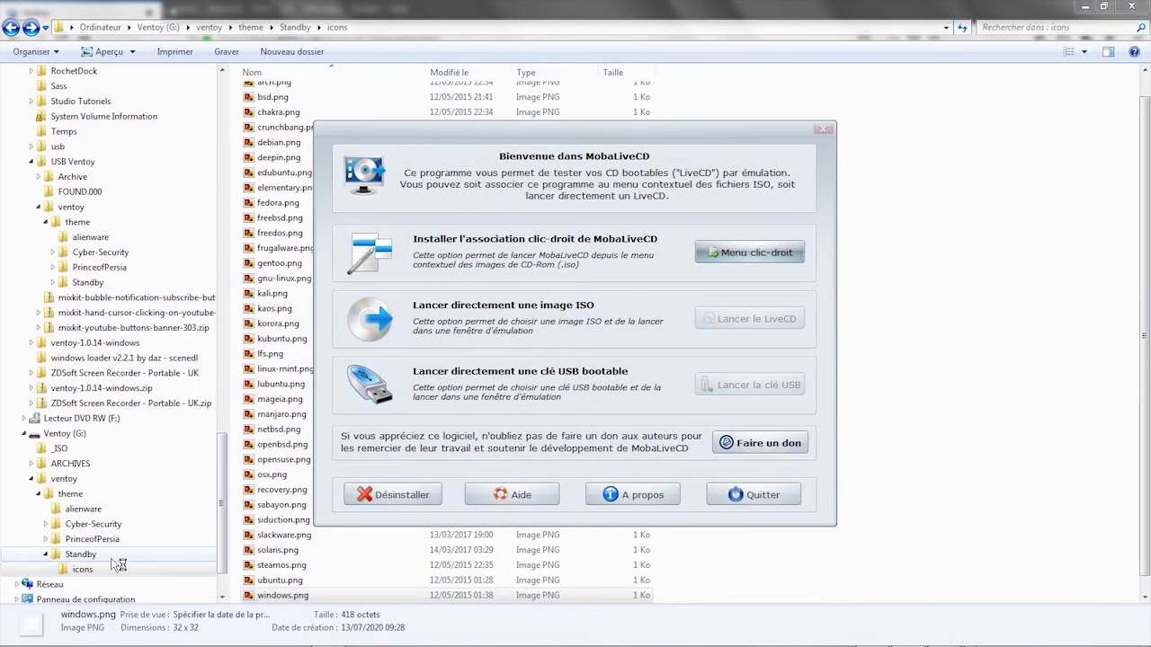
{"action": "left_click", "coordinate": [63, 478]}
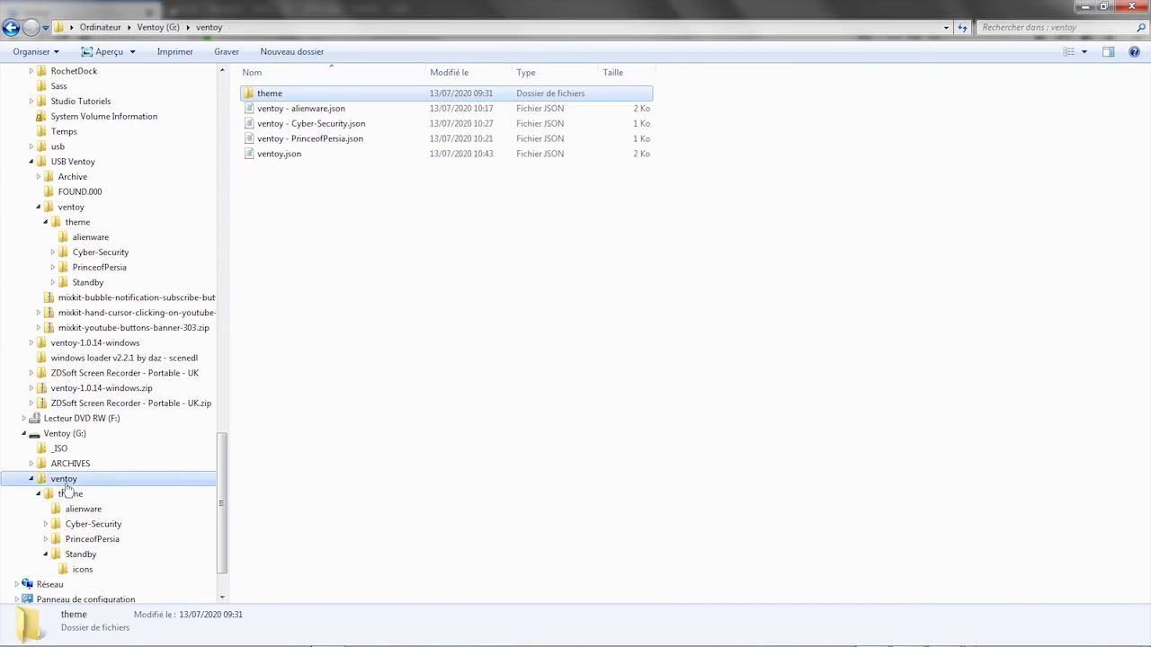
{"action": "double_click", "coordinate": [279, 154]}
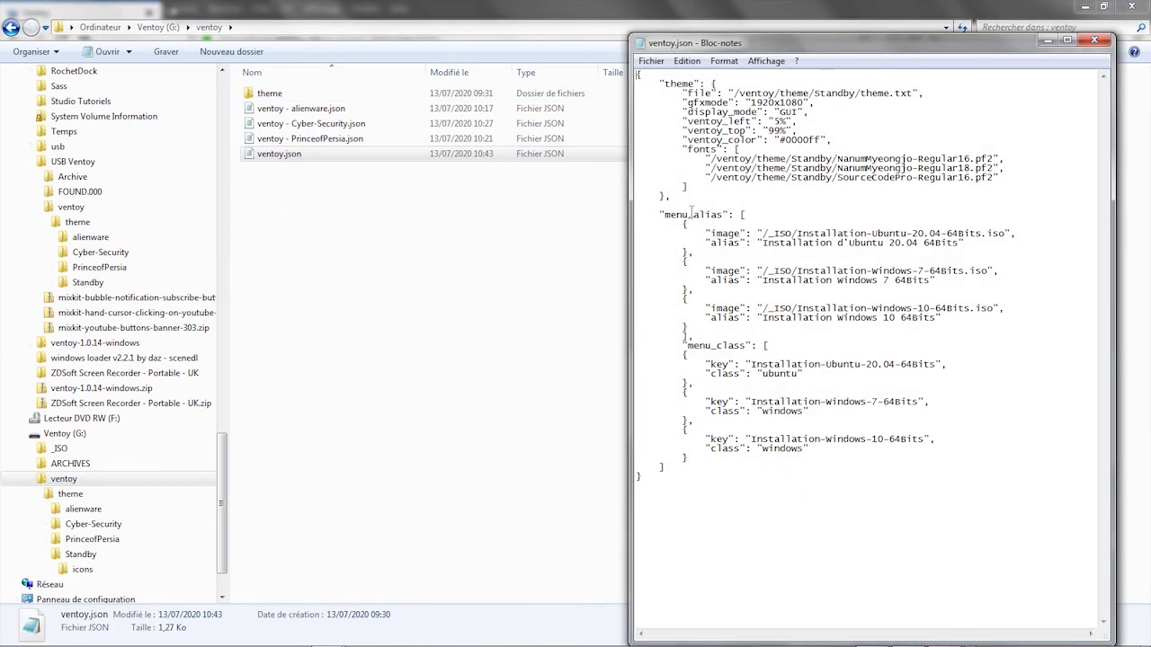
{"action": "left_click_drag", "start_coordinate": [666, 203], "coordinate": [694, 465]}
{"action": "key", "text": "ctrl+c"}
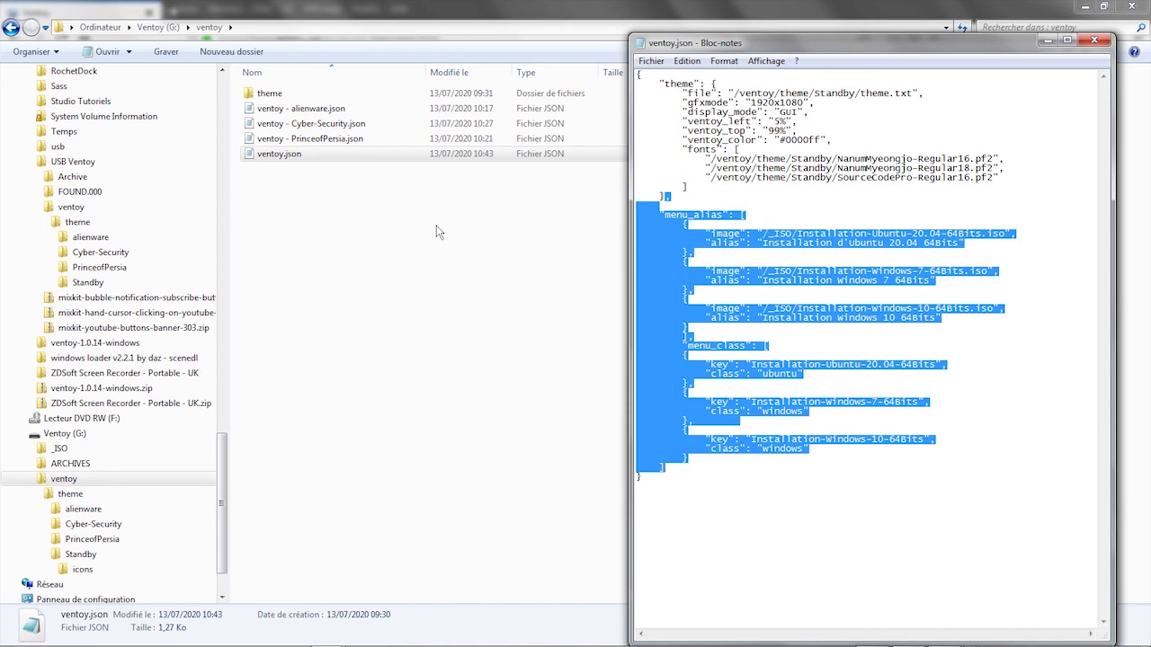
Add a comma after menu_alias in "ventoy - Cyber-Security.json", paste the copied blocks below it, and save and close the file
{"action": "double_click", "coordinate": [306, 124]}
{"action": "type", "text": ","}
{"action": "key", "text": "ctrl+v"}
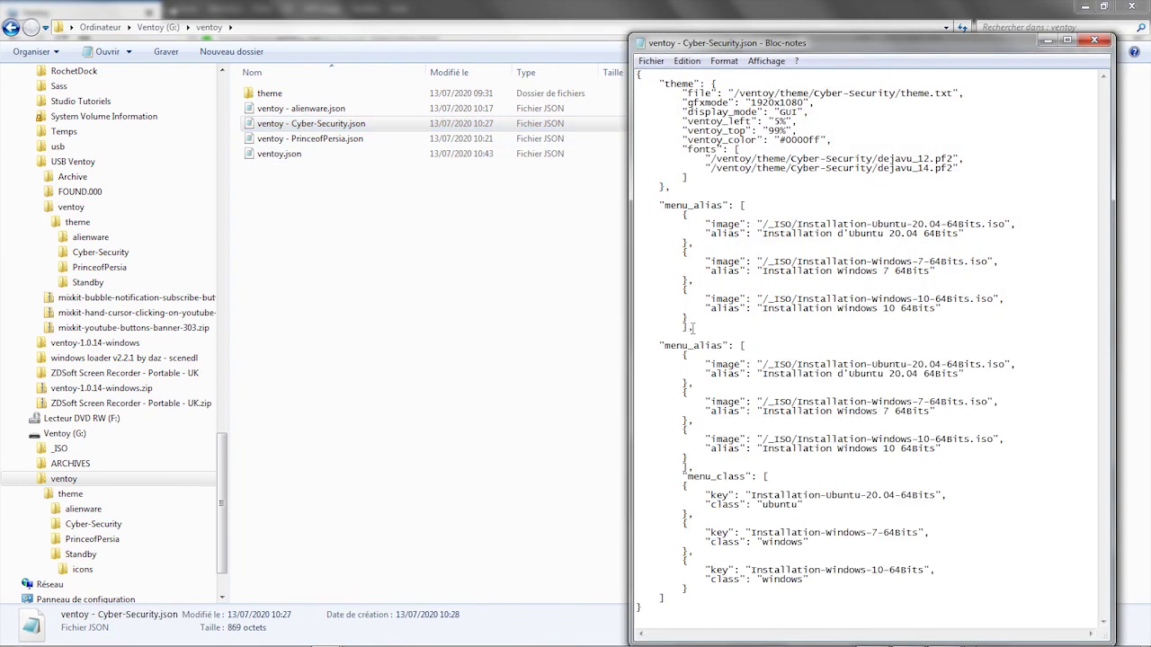
{"action": "left_click", "coordinate": [1094, 40]}
{"action": "left_click", "coordinate": [495, 339]}
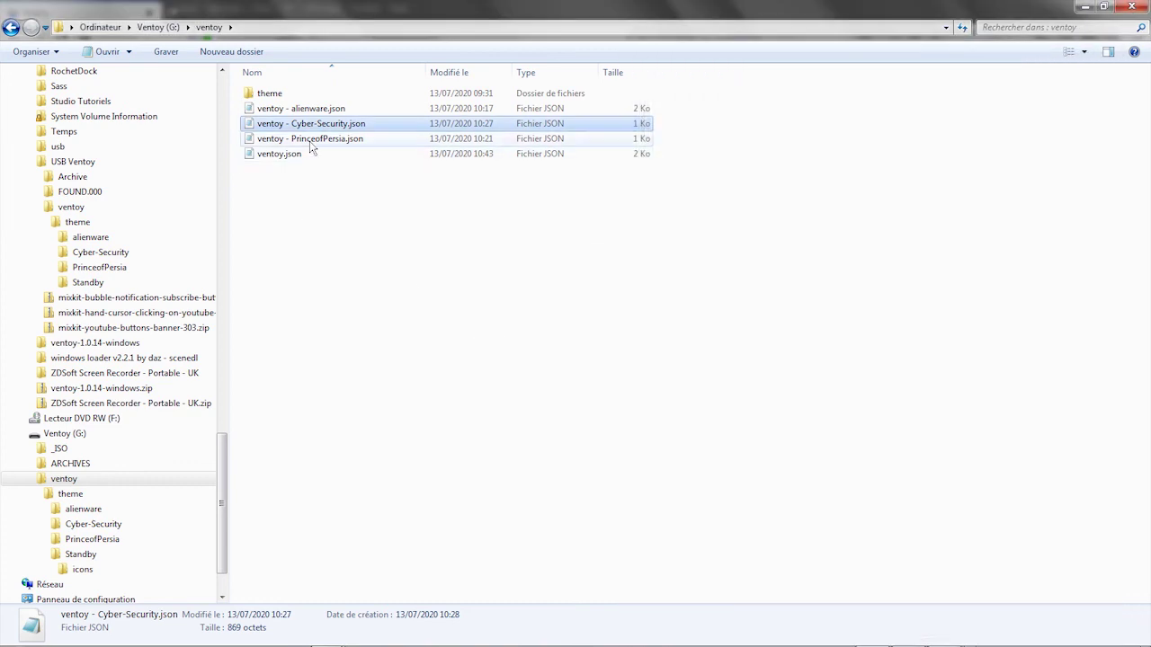
Add a comma after menu_alias in "ventoy - PrinceofPersia.json", paste the copied menu_alias and menu_class blocks there, and save and close the file
{"action": "double_click", "coordinate": [309, 138]}
{"action": "left_click", "coordinate": [798, 349]}
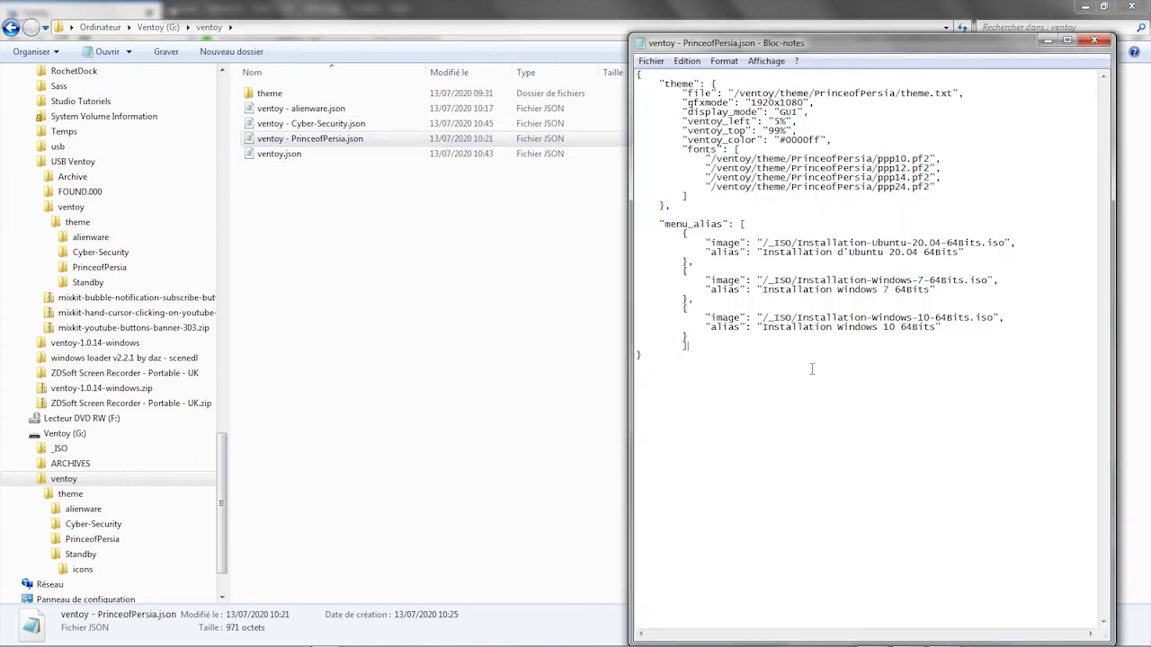
{"action": "type", "text": ","}
{"action": "key", "text": "ctrl+v"}
{"action": "left_click", "coordinate": [1094, 41]}
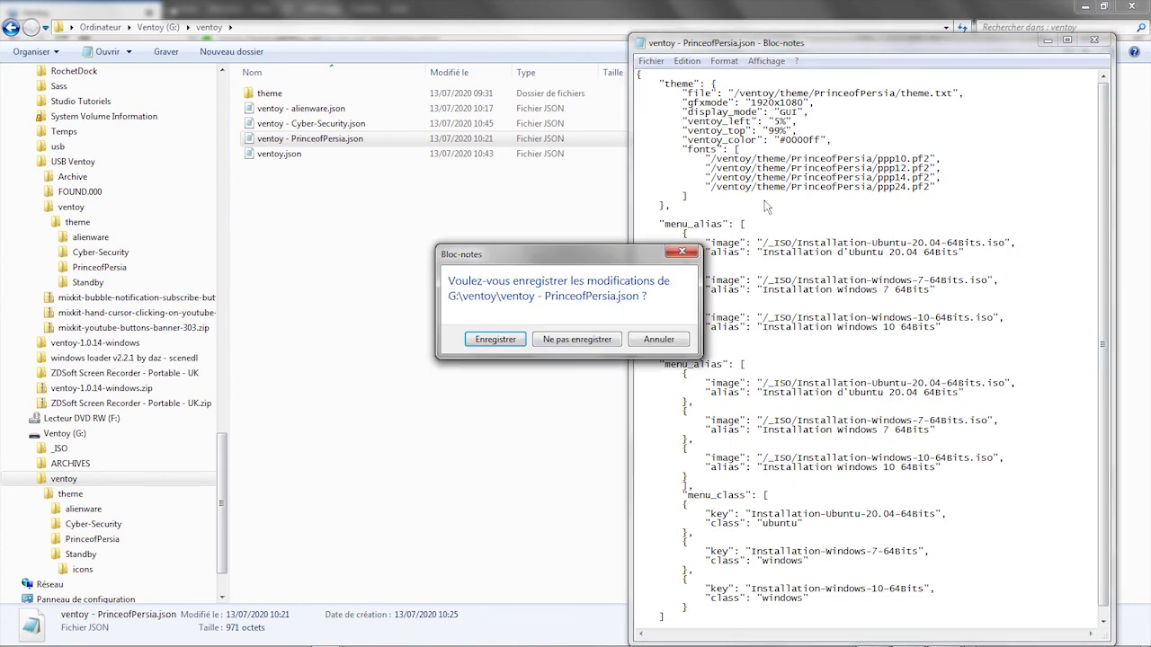
{"action": "left_click", "coordinate": [495, 339]}
Duplicate ventoy.json in the USB drive's ventoy folder and rename the copy as "ventoy - Standby.json"
{"action": "left_click", "coordinate": [284, 109]}
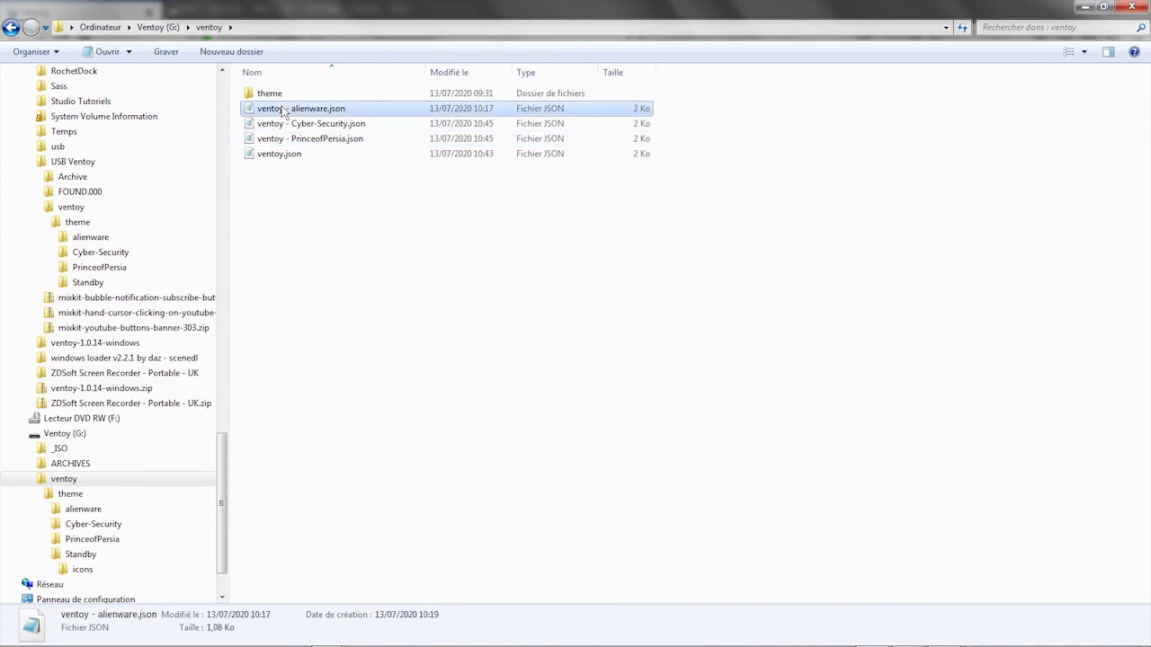
{"action": "left_click", "coordinate": [283, 157]}
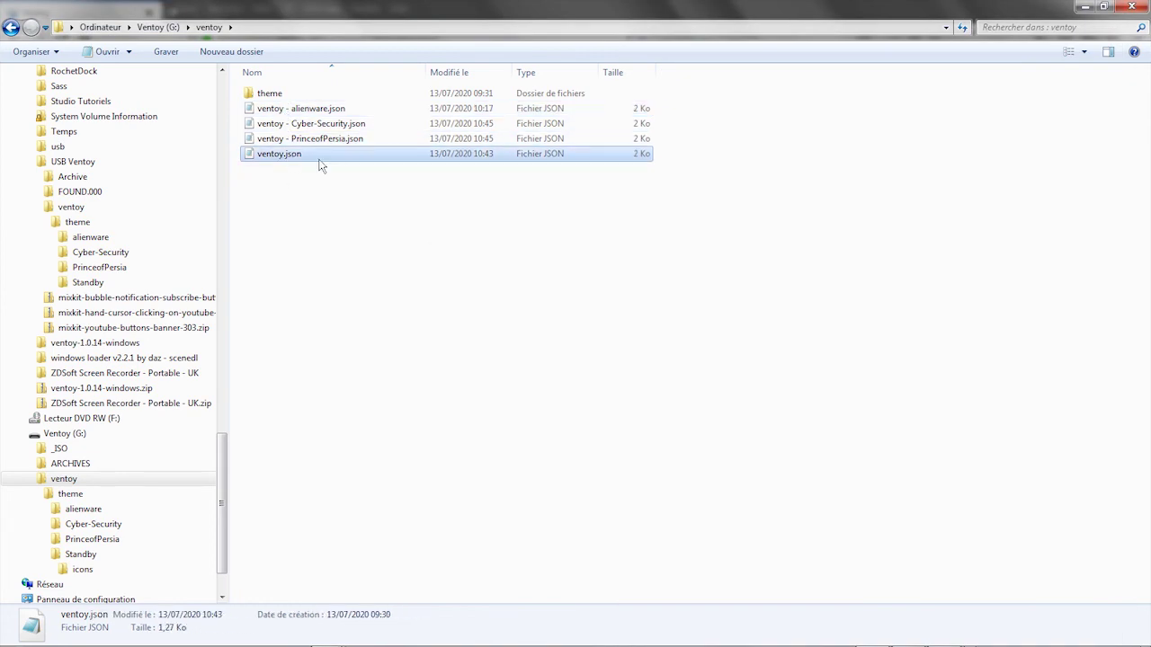
{"action": "key", "text": "ctrl+c"}
{"action": "key", "text": "ctrl+v"}
{"action": "left_click", "coordinate": [80, 555]}
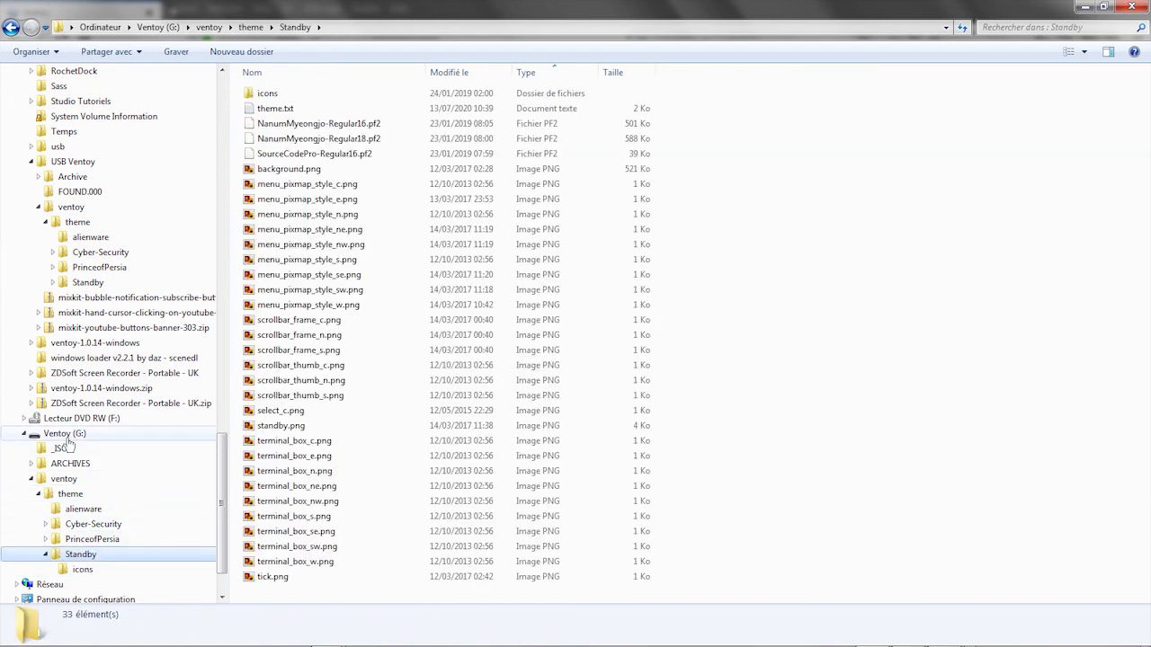
{"action": "left_click", "coordinate": [64, 479]}
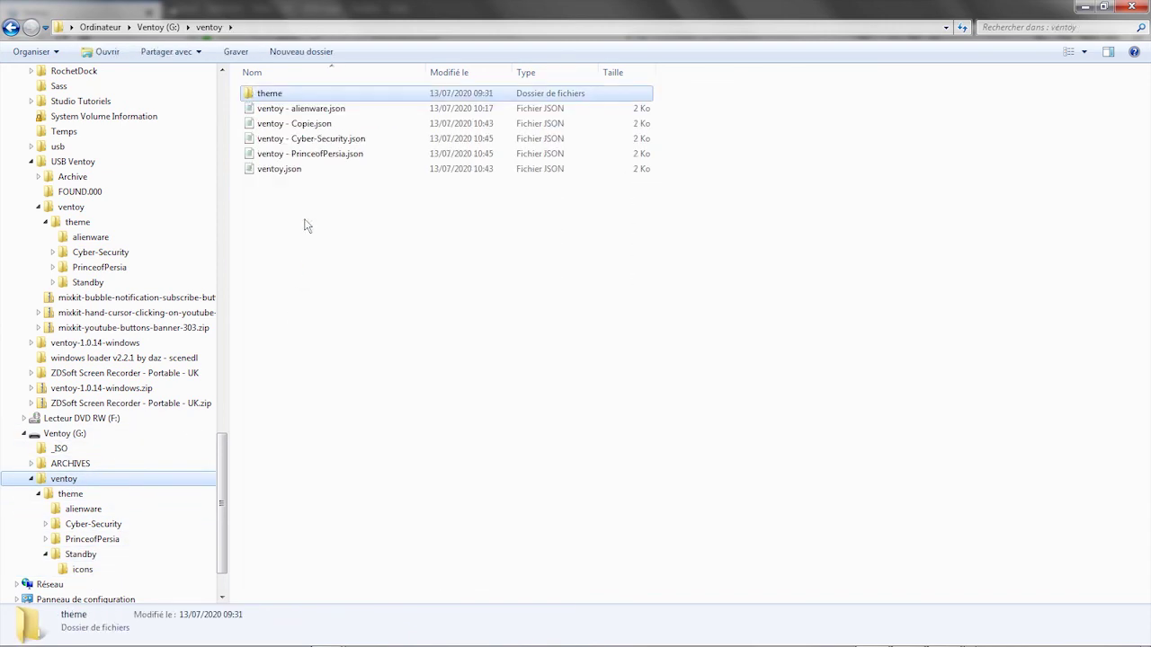
{"action": "left_click", "coordinate": [292, 125]}
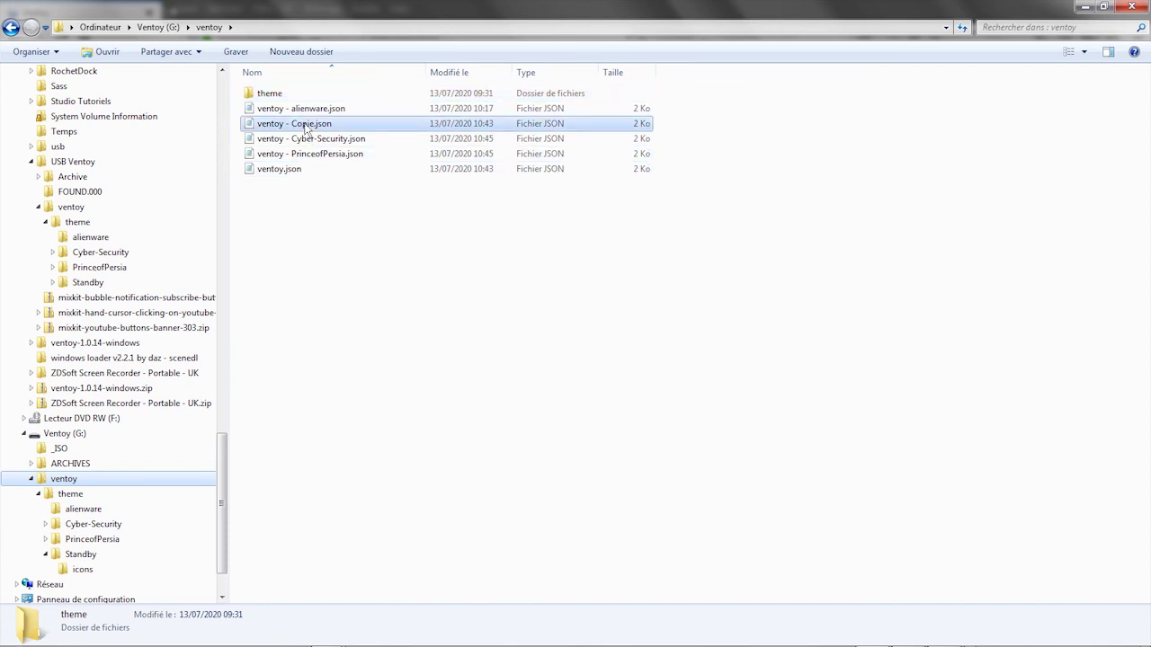
{"action": "key", "text": "F2"}
{"action": "mouse_move", "coordinate": [292, 126]}
{"action": "left_mouse_down"}
{"action": "mouse_move", "coordinate": [325, 127]}
{"action": "mouse_move", "coordinate": [312, 127]}
{"action": "left_mouse_up"}
{"action": "type", "text": "Standby"}
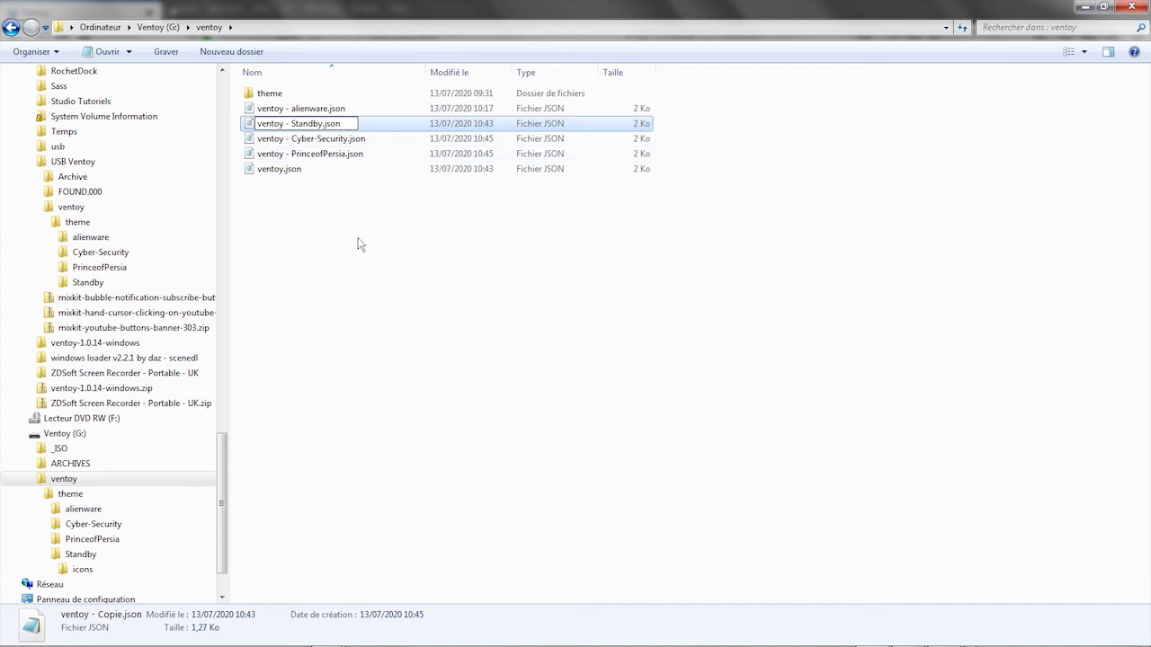
{"action": "key", "text": "Return"}
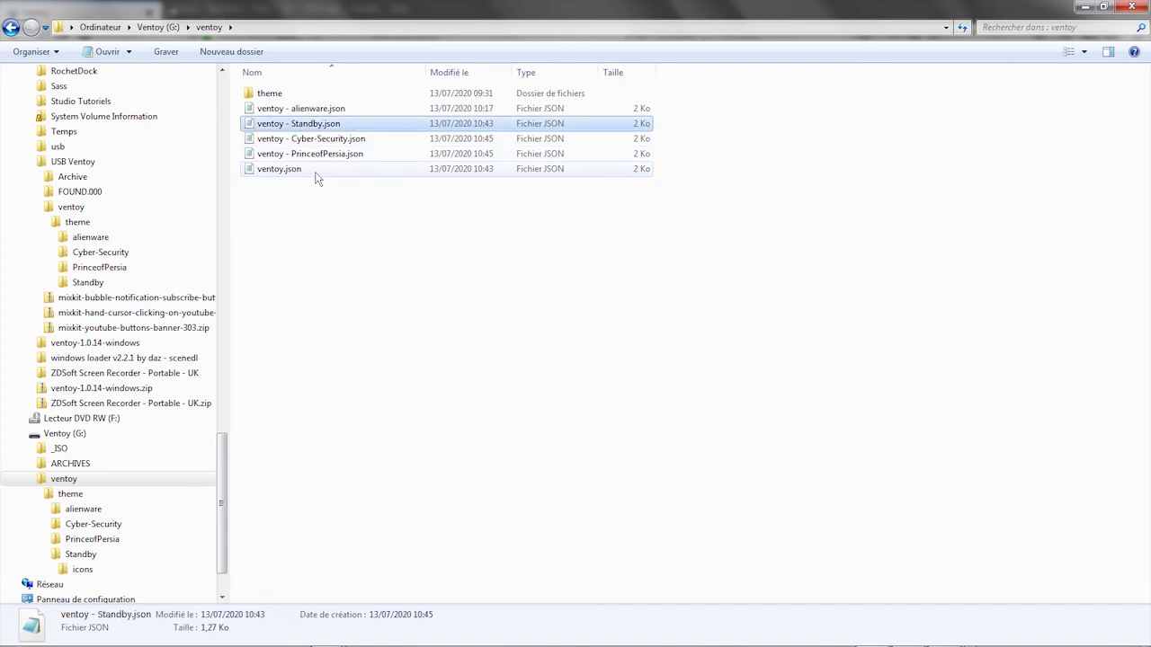
Duplicate "ventoy - Cyber-Security.json" in the same folder and delete the existing ventoy.json
{"action": "left_click", "coordinate": [310, 141]}
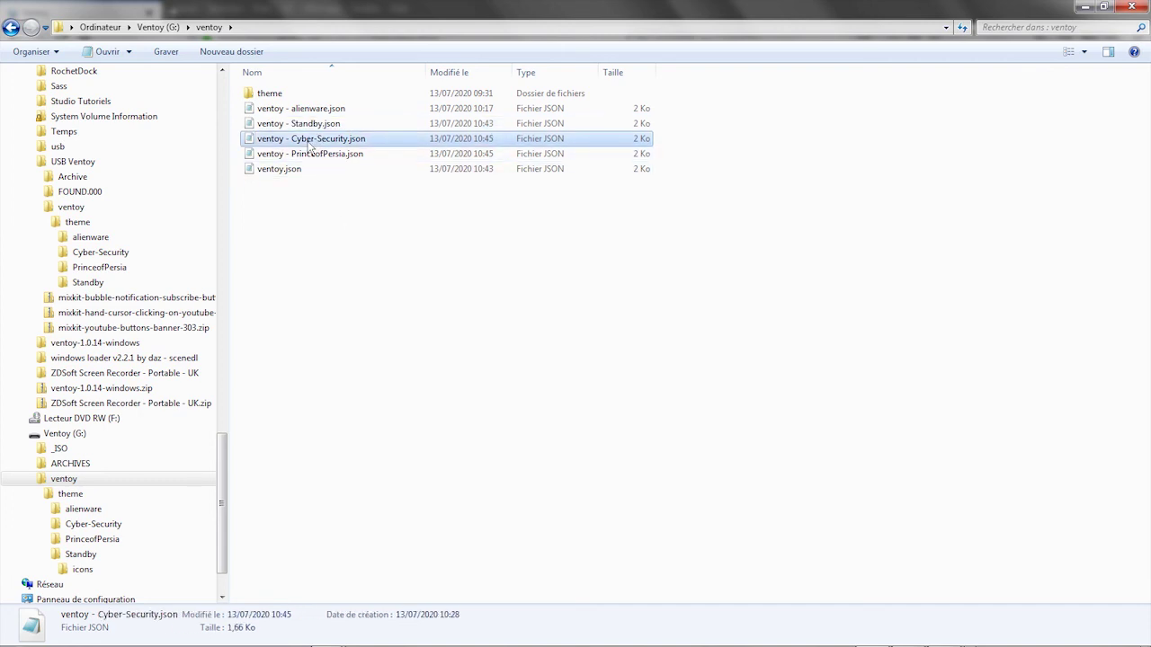
{"action": "key", "text": "ctrl+c"}
{"action": "key", "text": "ctrl+v"}
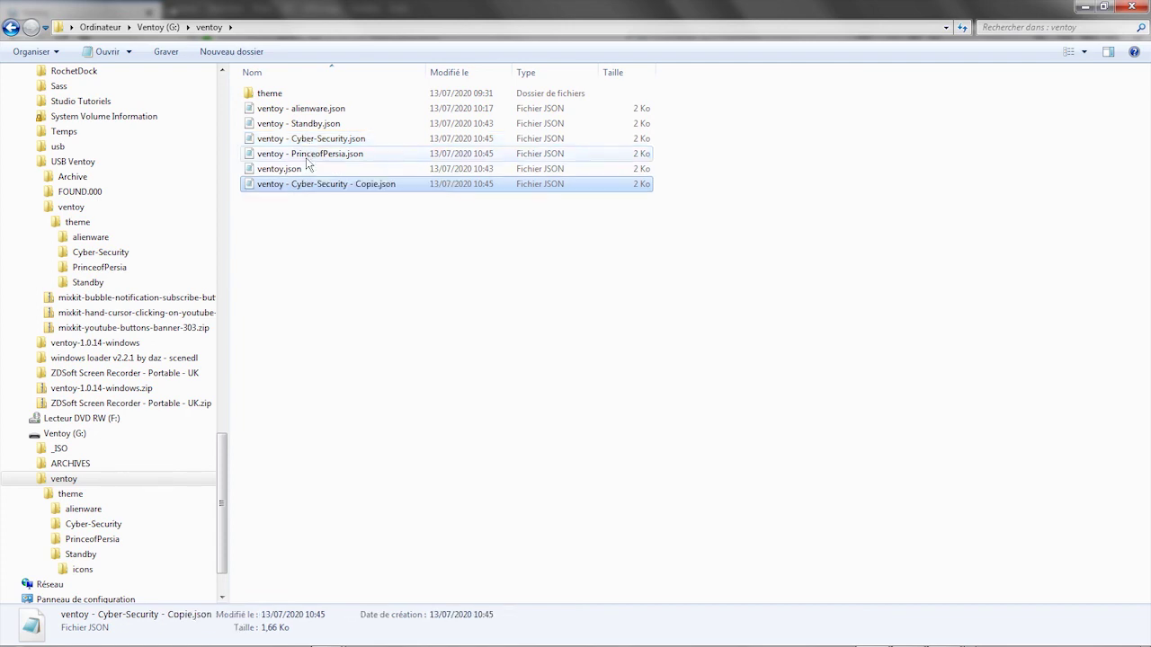
{"action": "left_click", "coordinate": [286, 171]}
{"action": "key", "text": "Delete"}
{"action": "key", "text": "Return"}
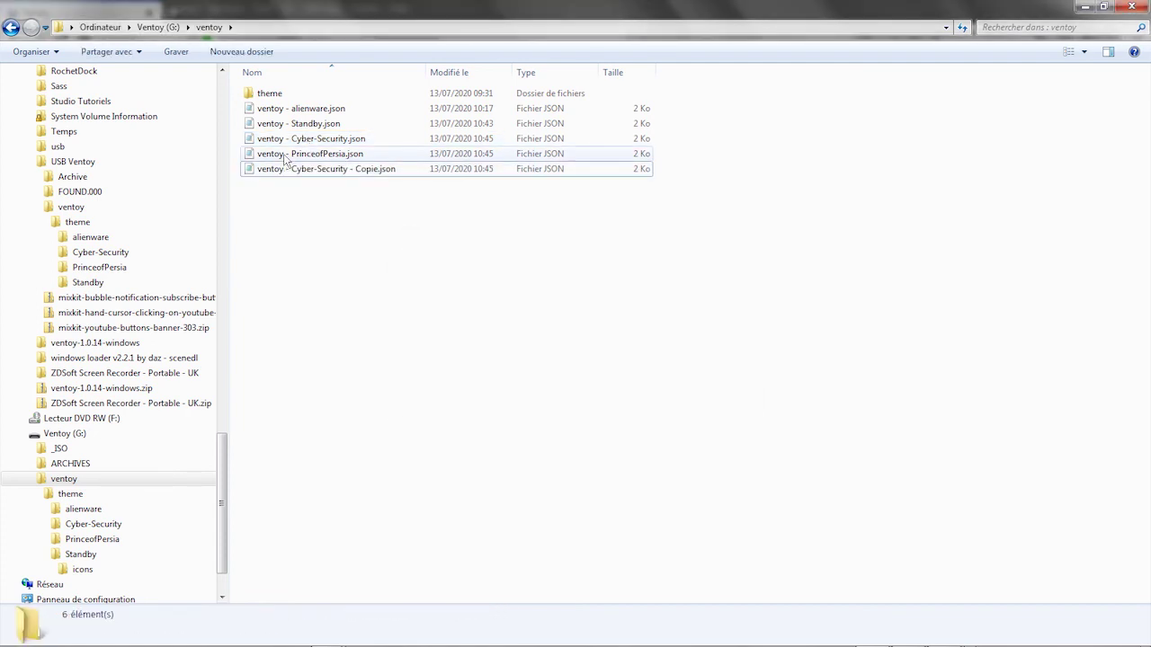
Rename the copy of the Cyber-Security configuration file as ventoy.json
{"action": "left_click", "coordinate": [299, 169]}
{"action": "left_click", "coordinate": [299, 169]}
{"action": "key", "text": "Right"}
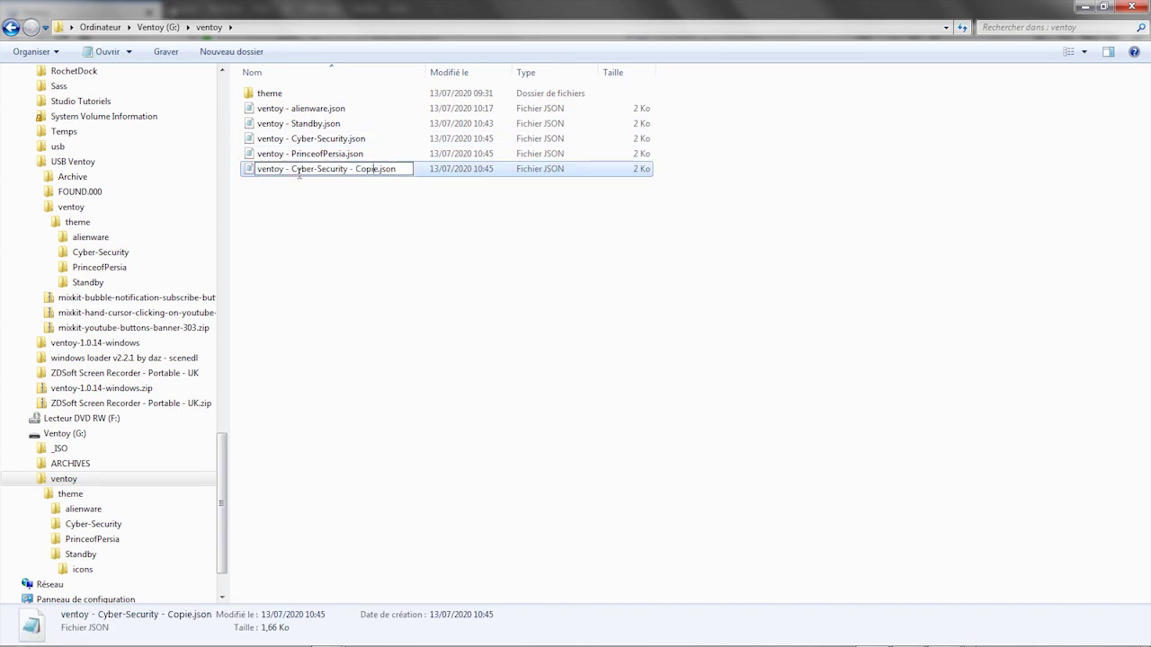
{"action": "key", "text": "shift+Right"}
{"action": "key", "text": "shift+Right"}
{"action": "key", "text": "shift+Right"}
{"action": "key", "text": "shift+Right"}
{"action": "key", "text": "shift+Right"}
{"action": "key", "text": "shift+Right"}
{"action": "key", "text": "shift+Right"}
{"action": "key", "text": "shift+Right"}
{"action": "key", "text": "shift+Right"}
{"action": "key", "text": "shift+Right"}
{"action": "key", "text": "shift+Right"}
{"action": "key", "text": "shift+Right"}
{"action": "key", "text": "shift+Right"}
{"action": "key", "text": "shift+Right"}
{"action": "key", "text": "shift+Right"}
{"action": "key", "text": "shift+Right"}
{"action": "key", "text": "shift+Right"}
{"action": "key", "text": "shift+Right"}
{"action": "key", "text": "shift+Right"}
{"action": "key", "text": "shift+Right"}
{"action": "key", "text": "Delete"}
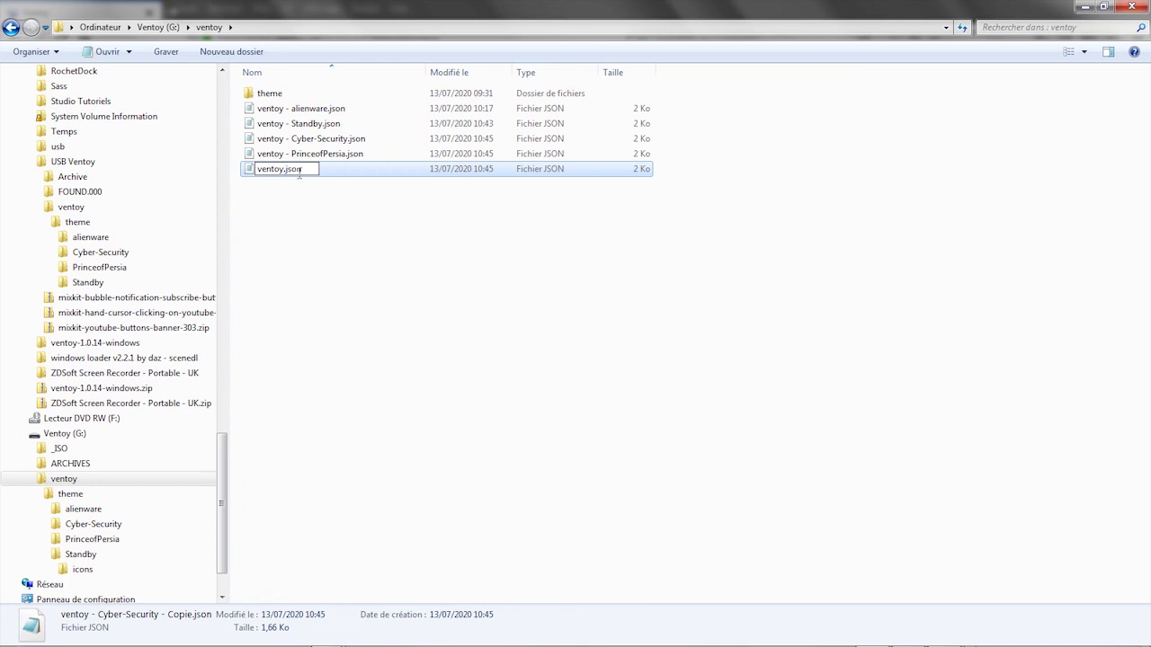
{"action": "key", "text": "Return"}
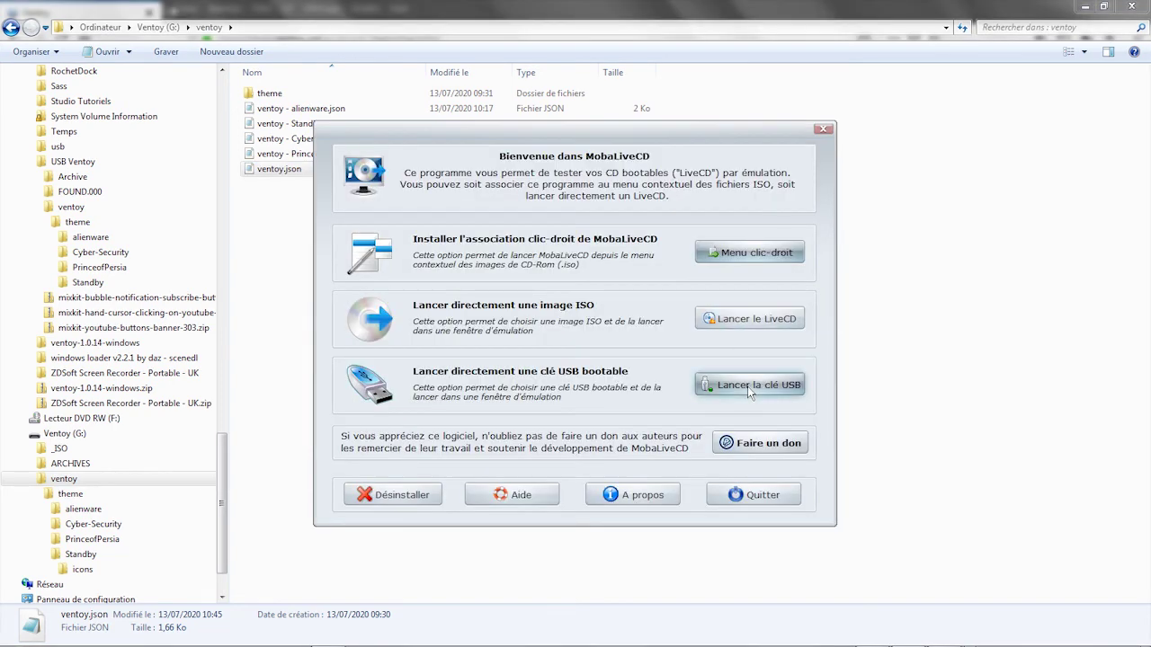
Boot the USB key in MobaLiveCD with the Cyber-Security configuration active
{"action": "left_click", "coordinate": [747, 389]}
{"action": "left_click", "coordinate": [508, 370]}
{"action": "left_click", "coordinate": [619, 352]}
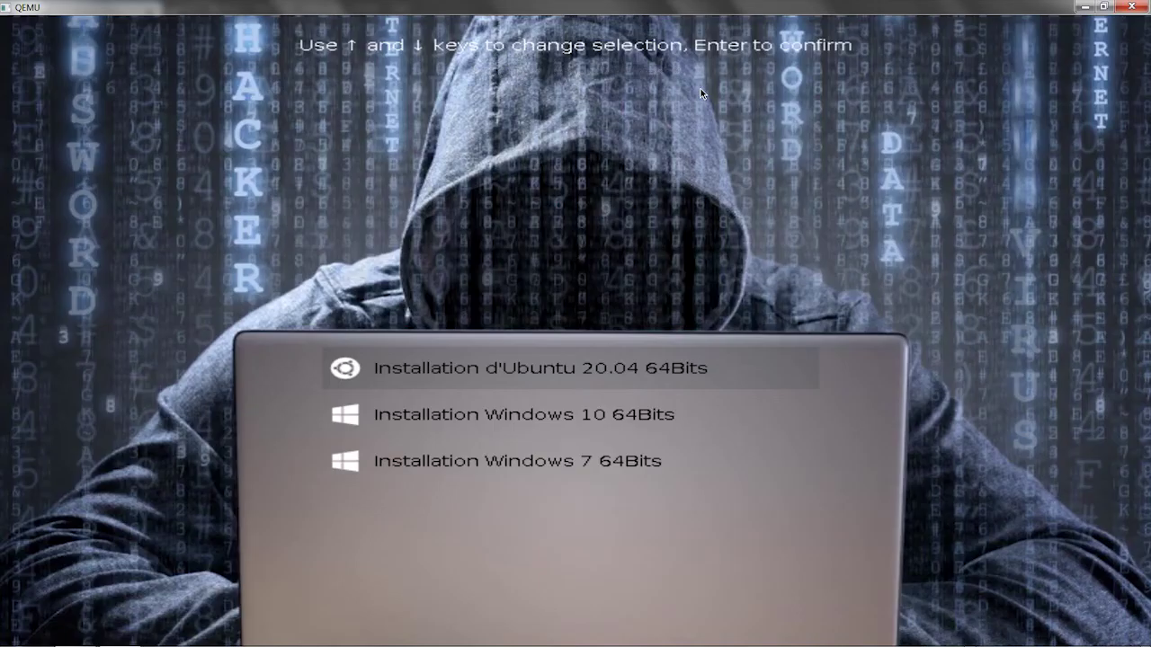
Check the icons beside the Cyber-Security boot menu entries while moving the highlight down, and close the emulator
{"action": "key", "text": "Down"}
{"action": "key", "text": "Down"}
{"action": "key", "text": "Down"}
{"action": "left_click", "coordinate": [1131, 7]}
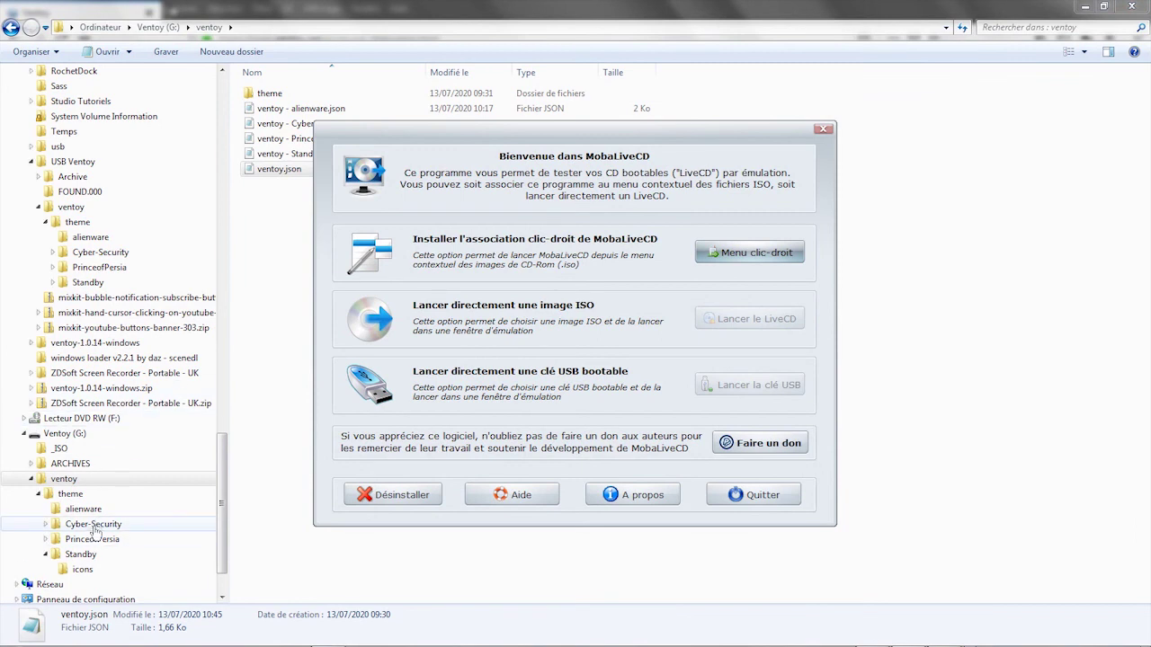
Return to the USB drive's ventoy folder, duplicate "ventoy - PrinceofPersia.json" and delete the current ventoy.json
{"action": "left_click", "coordinate": [68, 480]}
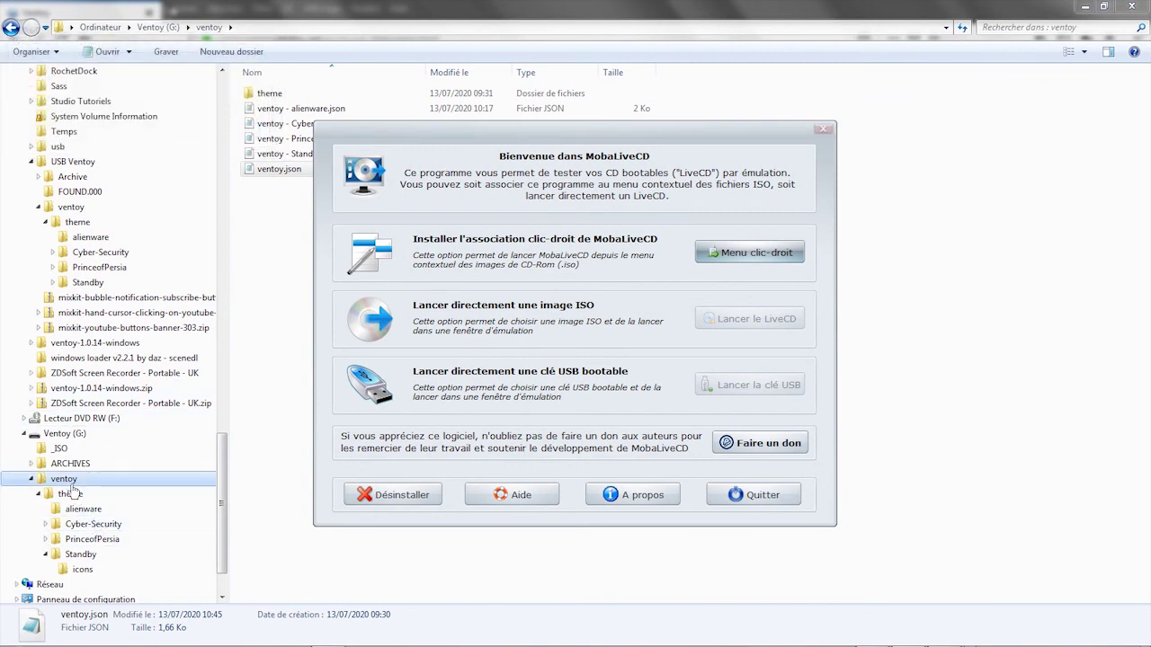
{"action": "left_click", "coordinate": [281, 155]}
{"action": "left_click", "coordinate": [280, 171]}
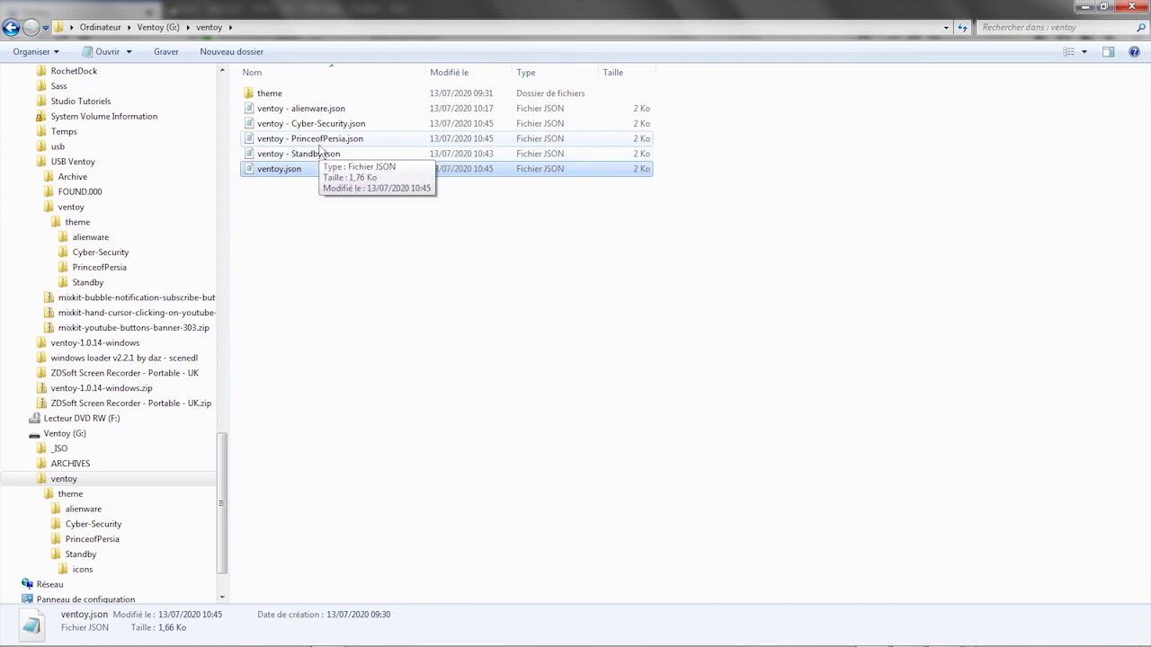
{"action": "left_click", "coordinate": [320, 145]}
{"action": "key", "text": "ctrl+v"}
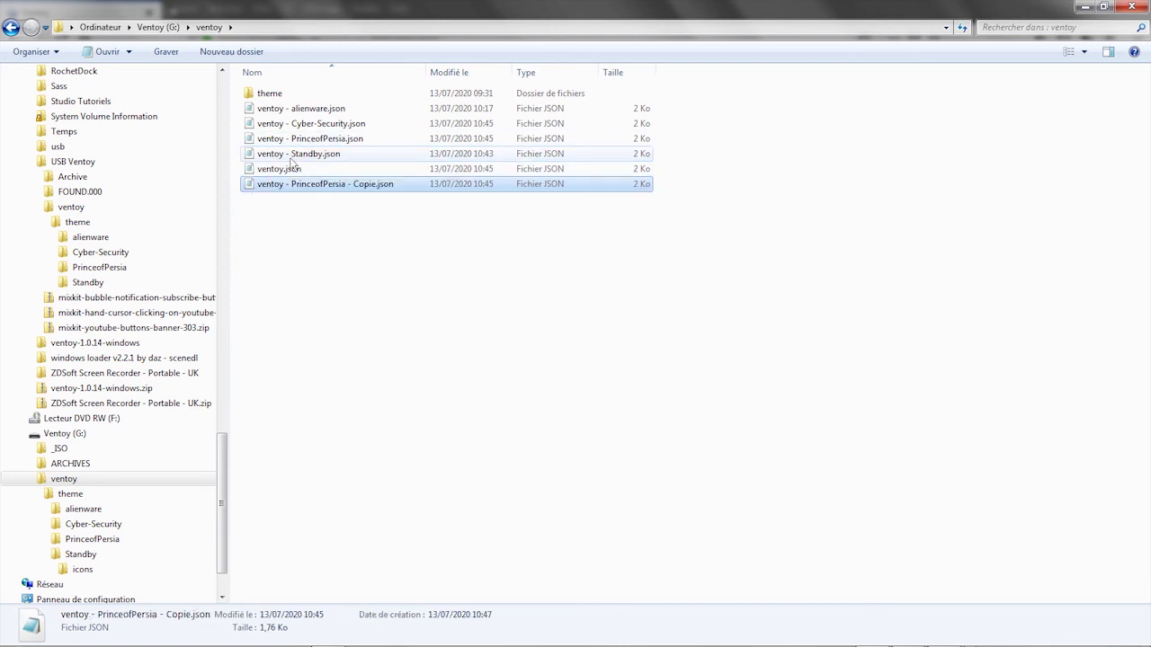
{"action": "left_click", "coordinate": [276, 170]}
{"action": "key", "text": "Delete"}
{"action": "key", "text": "Escape"}
{"action": "key", "text": "Delete"}
{"action": "key", "text": "Return"}
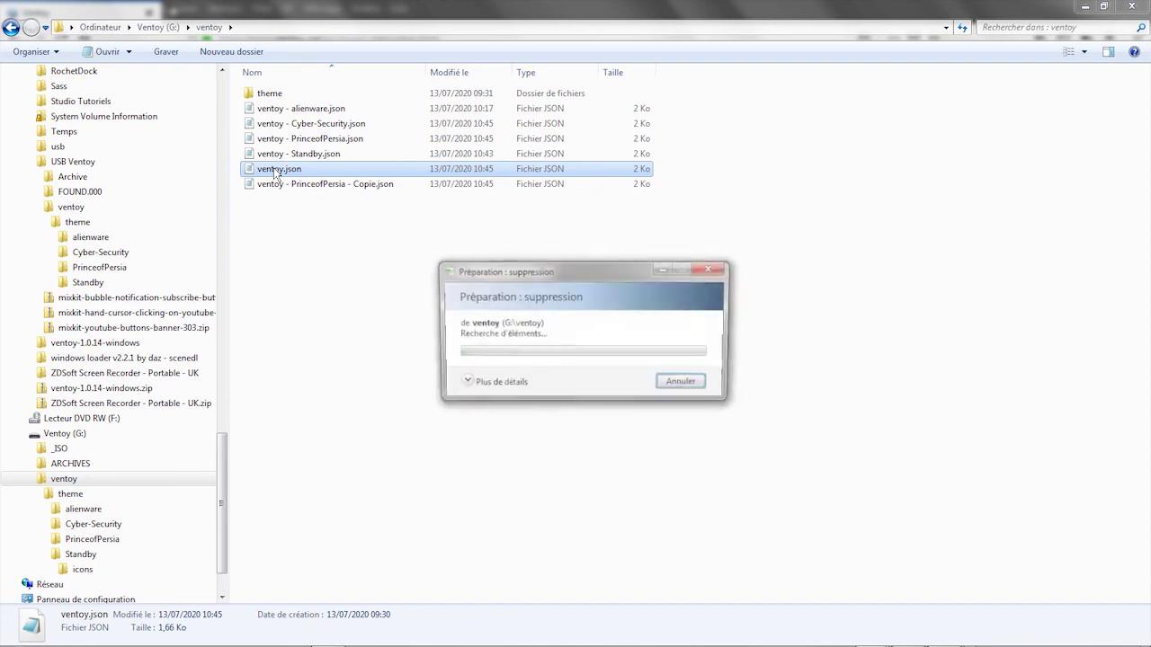
Rename the copy of the PrinceofPersia configuration file as ventoy.json
{"action": "left_click", "coordinate": [359, 173]}
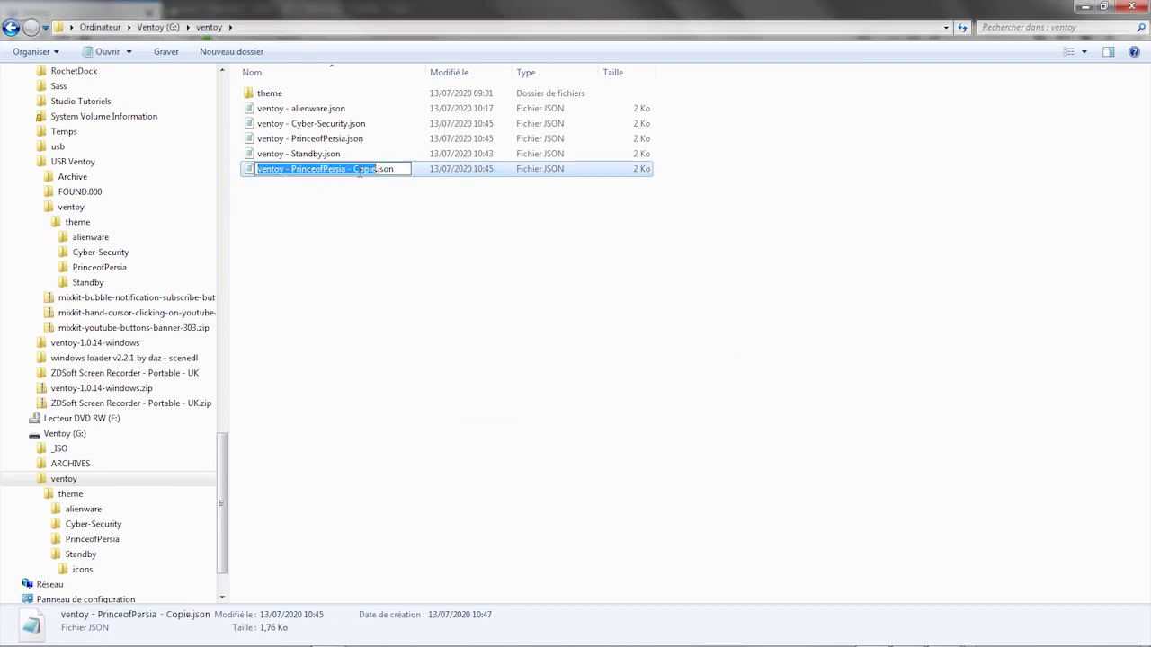
{"action": "left_click", "coordinate": [373, 171]}
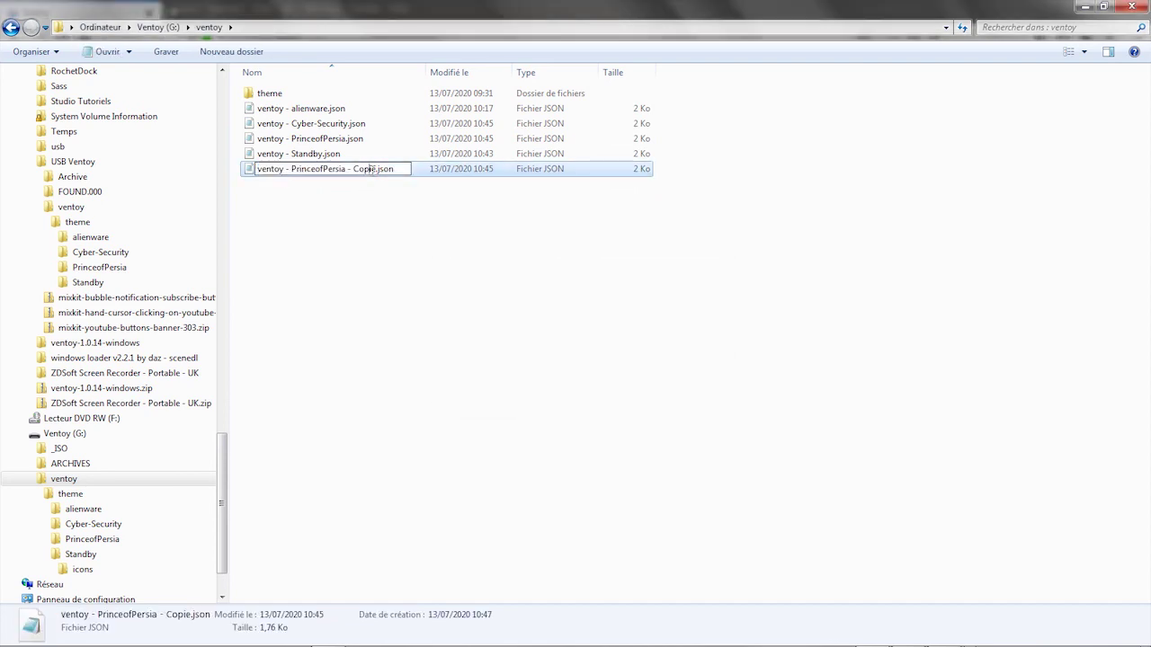
{"action": "key", "text": "shift+Right"}
{"action": "key", "text": "shift+Right"}
{"action": "key", "text": "shift+Right"}
{"action": "key", "text": "shift+Right"}
{"action": "key", "text": "shift+Right"}
{"action": "key", "text": "shift+Right"}
{"action": "key", "text": "shift+Right"}
{"action": "key", "text": "shift+Right"}
{"action": "key", "text": "shift+Right"}
{"action": "key", "text": "shift+Right"}
{"action": "key", "text": "shift+Right"}
{"action": "key", "text": "shift+Right"}
{"action": "key", "text": "shift+Right"}
{"action": "key", "text": "shift+Right"}
{"action": "key", "text": "shift+Right"}
{"action": "key", "text": "shift+Right"}
{"action": "key", "text": "shift+Right"}
{"action": "key", "text": "shift+Right"}
{"action": "key", "text": "shift+Right"}
{"action": "key", "text": "shift+Right"}
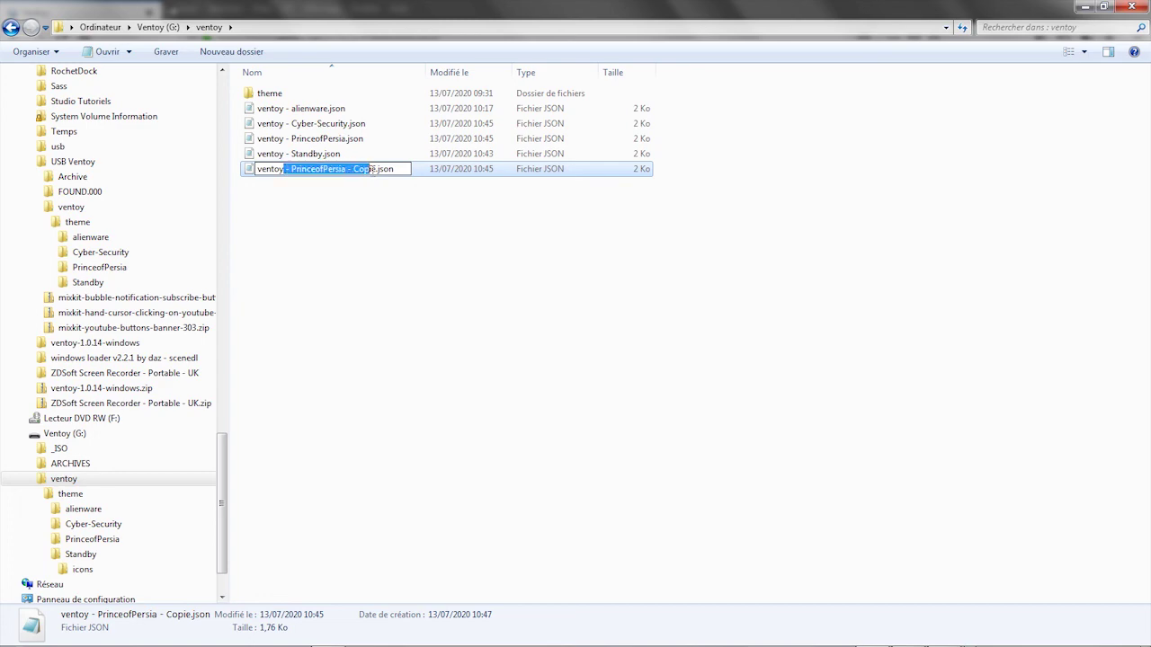
{"action": "key", "text": "Delete"}
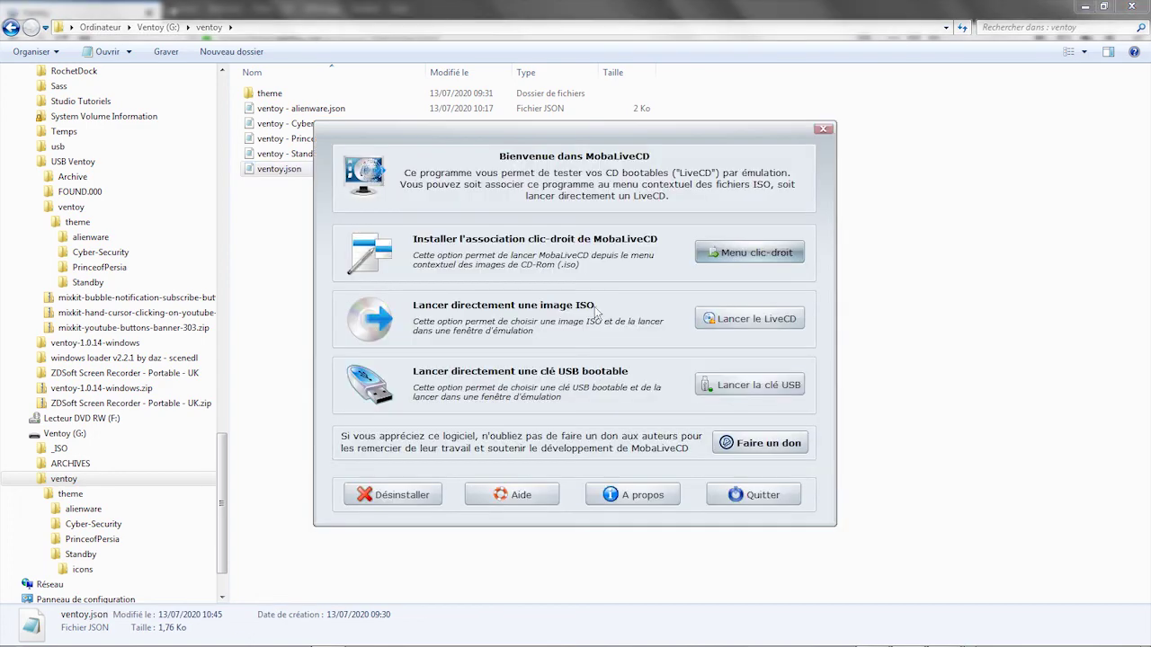
Boot the USB key in MobaLiveCD with the PrinceofPersia configuration and maximize the emulator window
{"action": "left_click", "coordinate": [743, 385]}
{"action": "left_click", "coordinate": [508, 367]}
{"action": "left_click", "coordinate": [619, 346]}
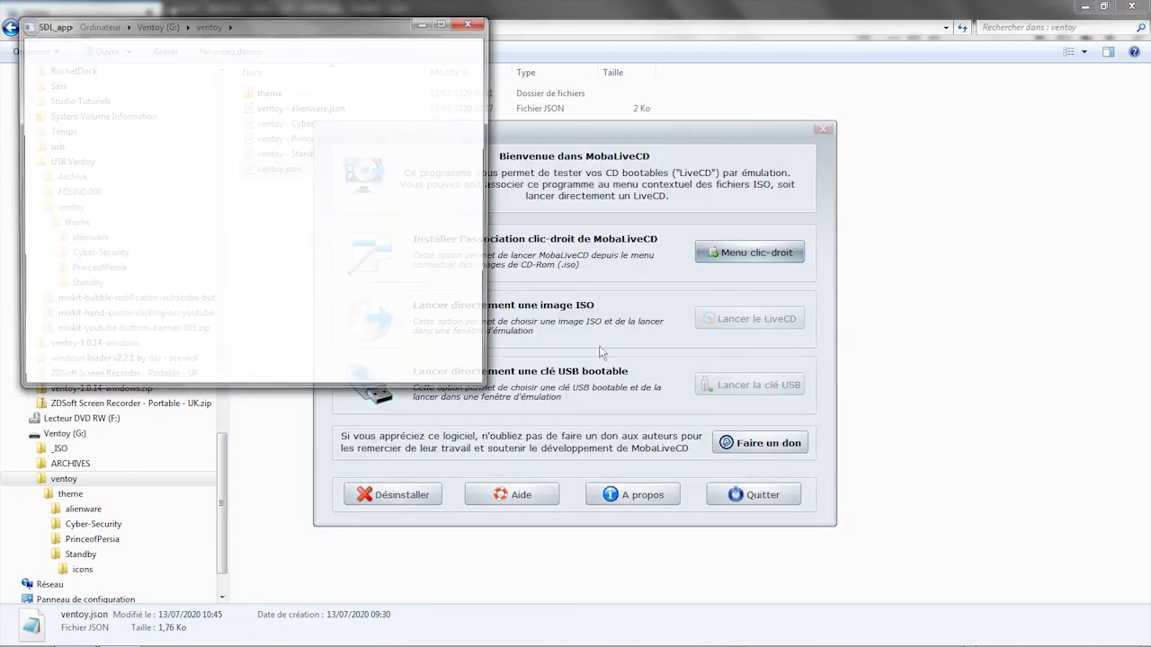
{"action": "left_click", "coordinate": [499, 27]}
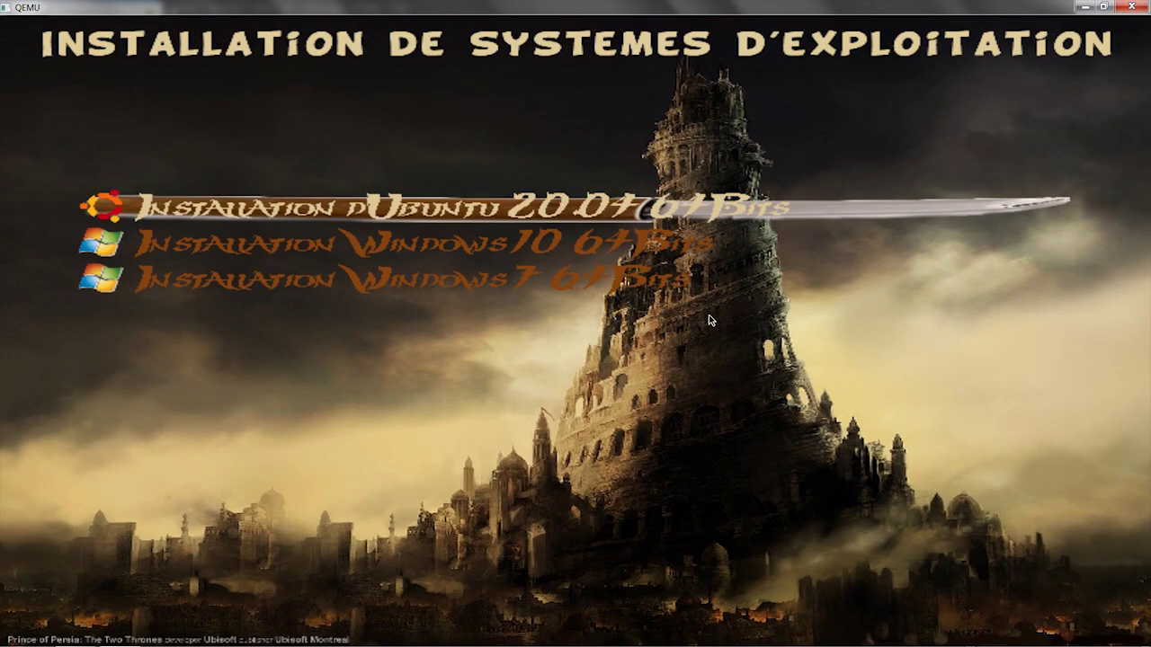
Check the icons beside the PrinceofPersia boot menu entries while moving the highlight down and up, and close the emulator
{"action": "key", "text": "Down"}
{"action": "key", "text": "Down"}
{"action": "key", "text": "Up"}
{"action": "key", "text": "Up"}
{"action": "key", "text": "Down"}
{"action": "key", "text": "Down"}
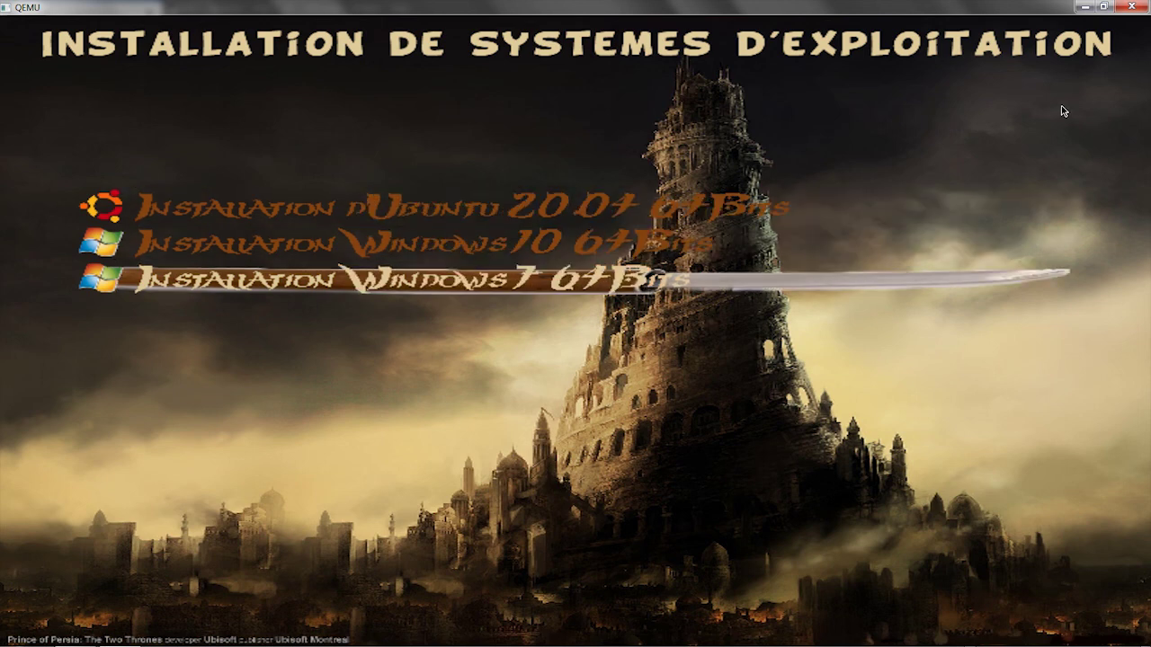
{"action": "left_click", "coordinate": [1131, 8]}
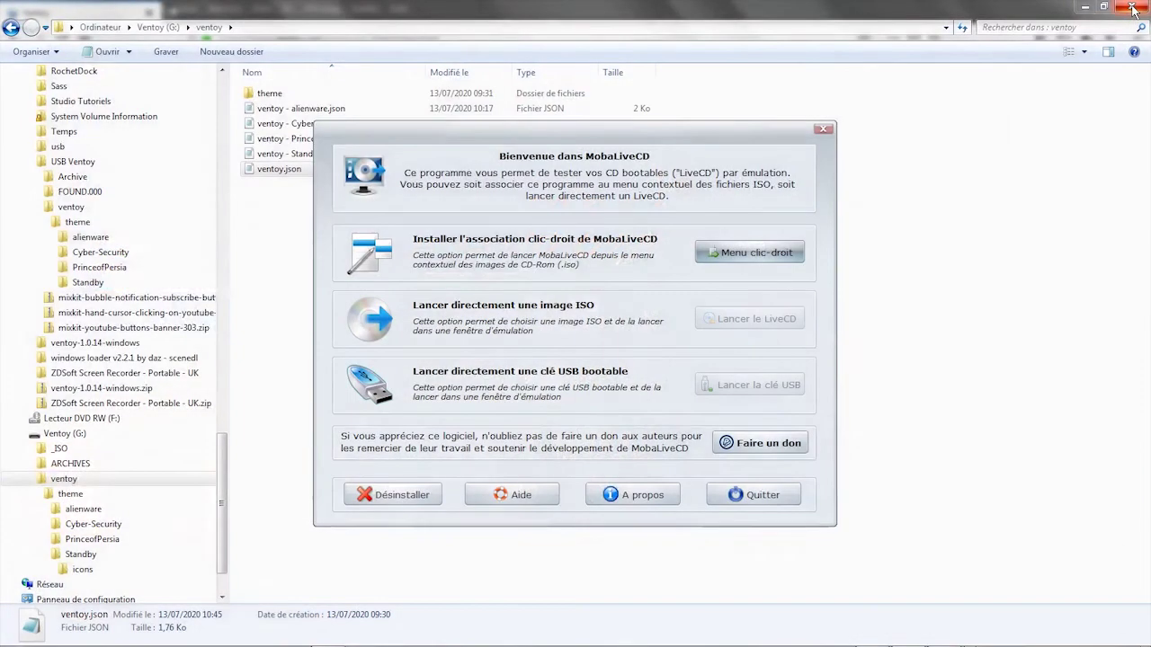